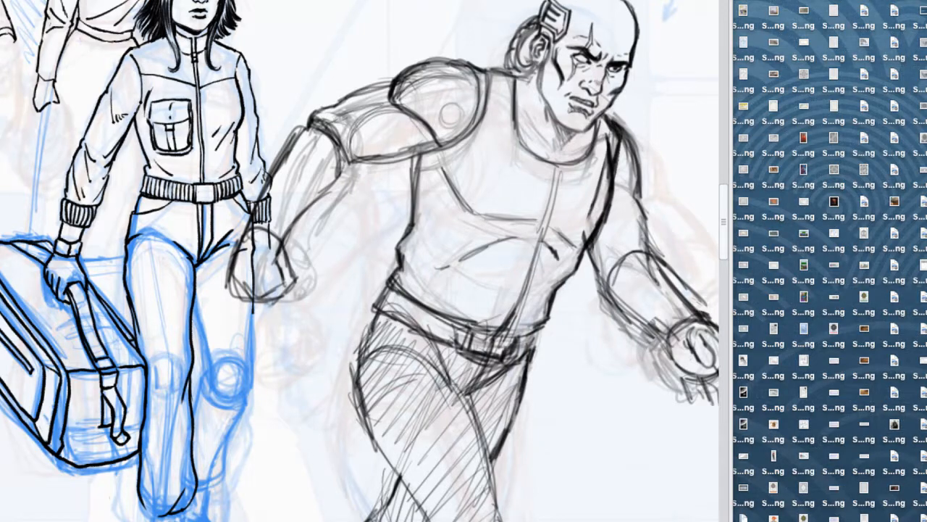
Step: Select the wrist of the woman's suitcase-carrying hand on Layer 4 and nudge it slightly sideways with a transform
key(Tab)
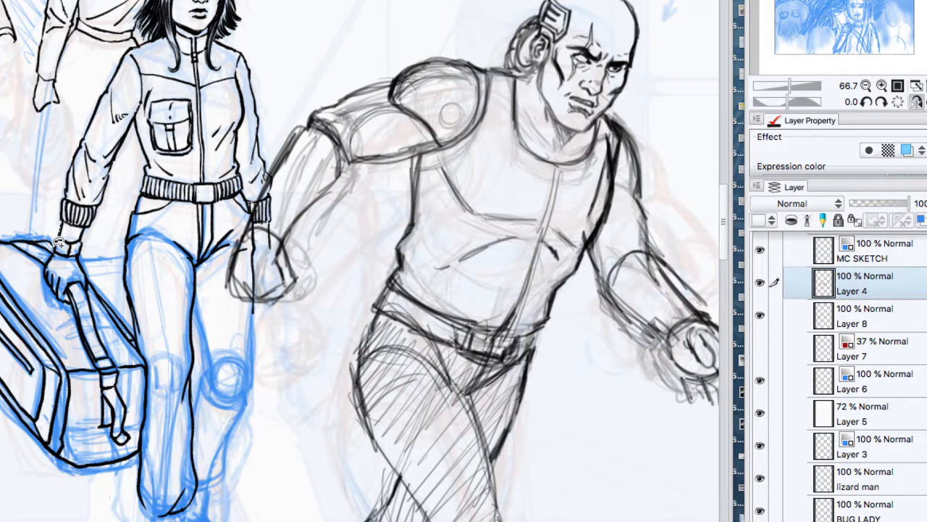
drag(74, 256, 84, 239)
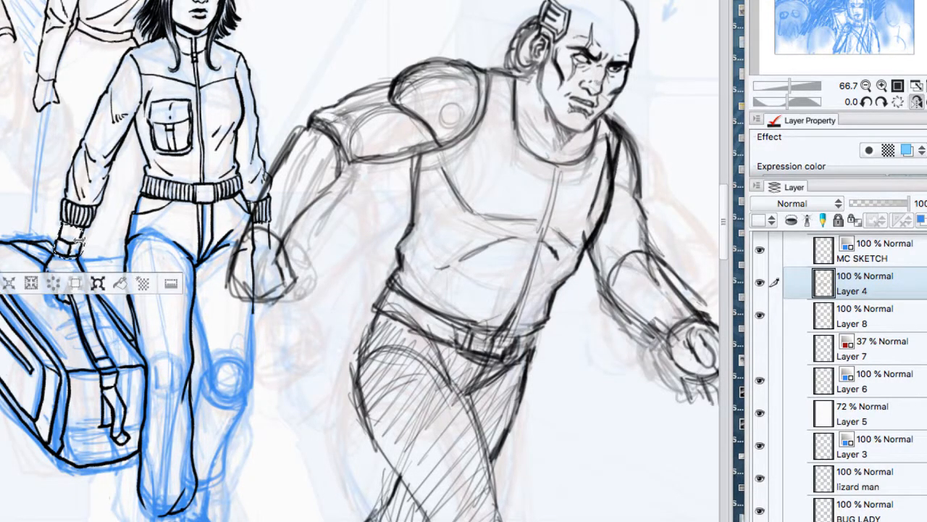
click(98, 283)
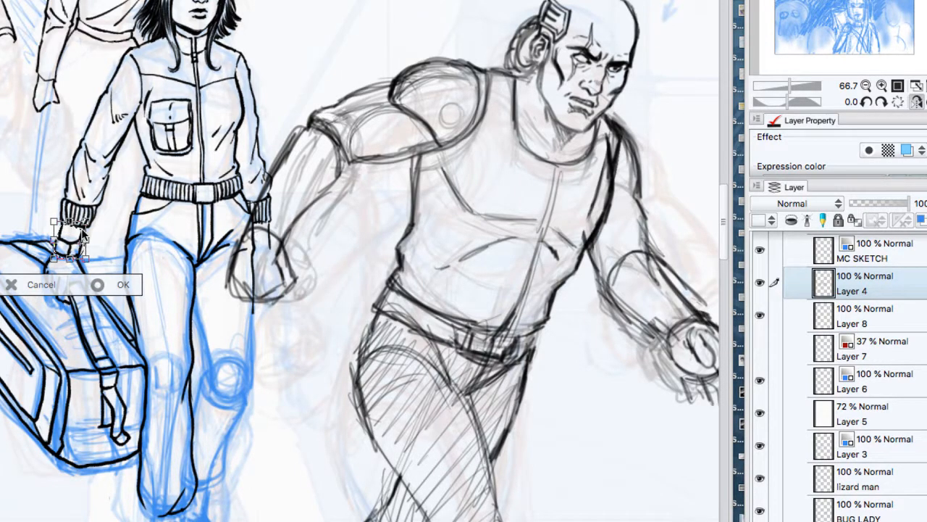
drag(81, 229, 82, 229)
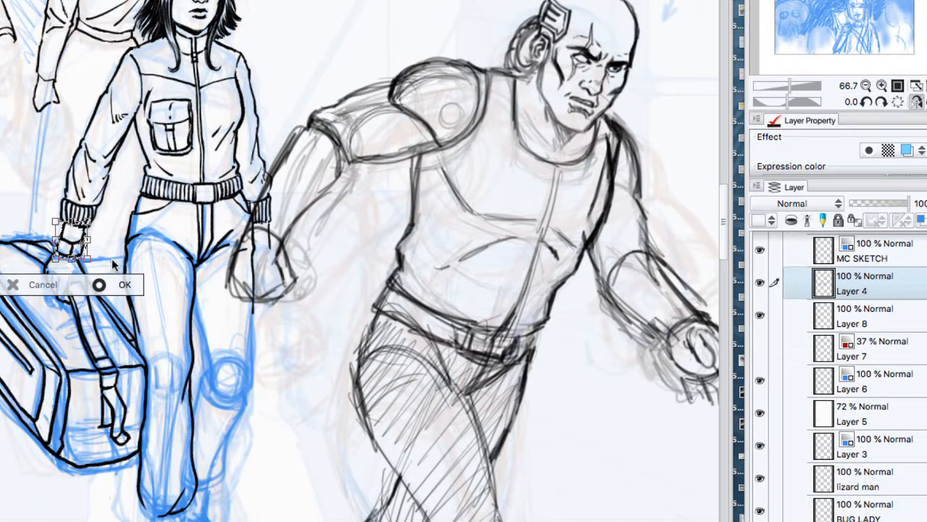
click(125, 284)
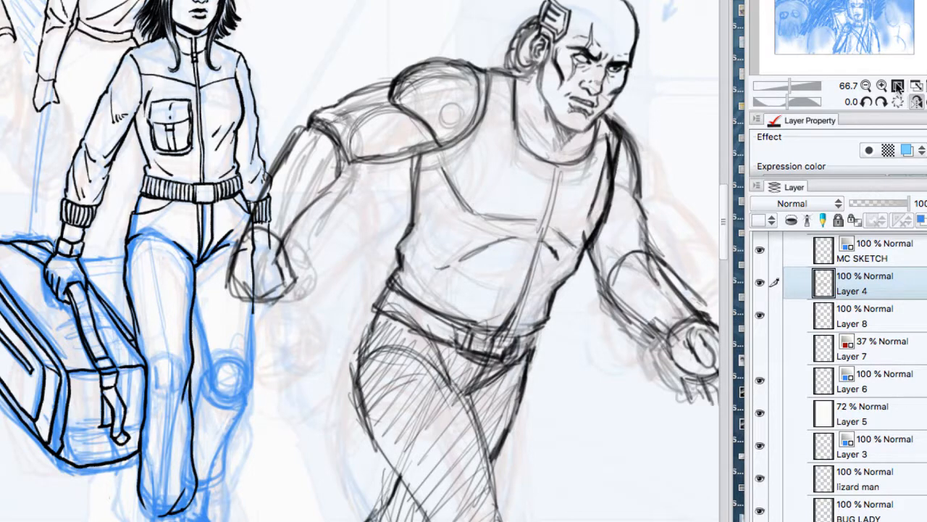
Step: Set the opacity of the white Layer 5 to 73%
click(866, 86)
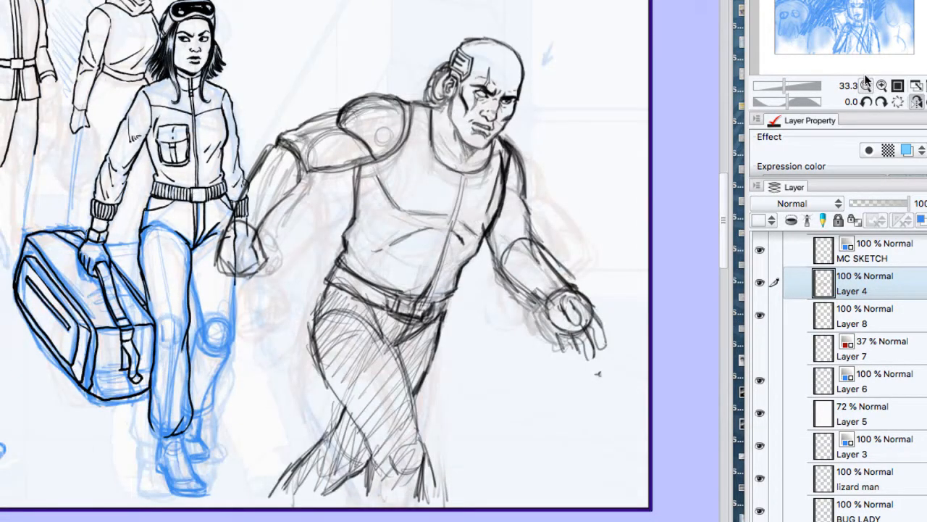
click(867, 86)
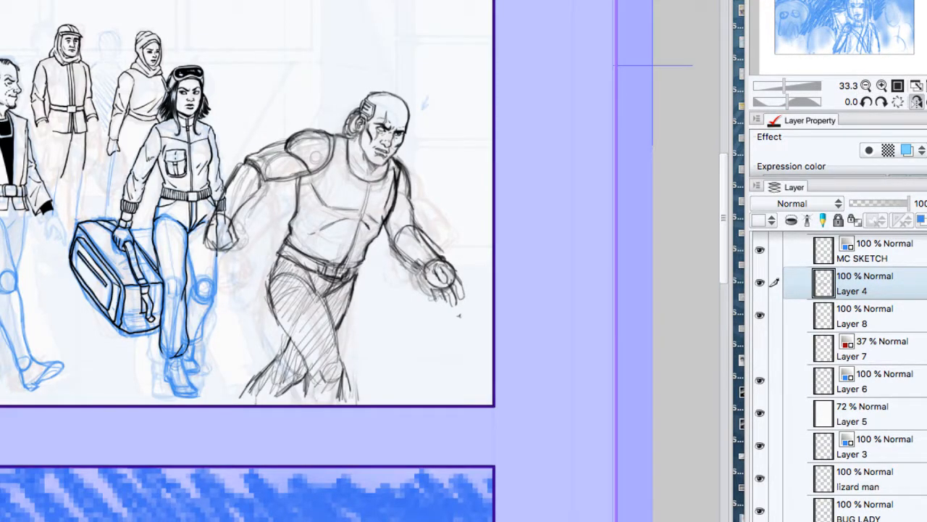
click(884, 414)
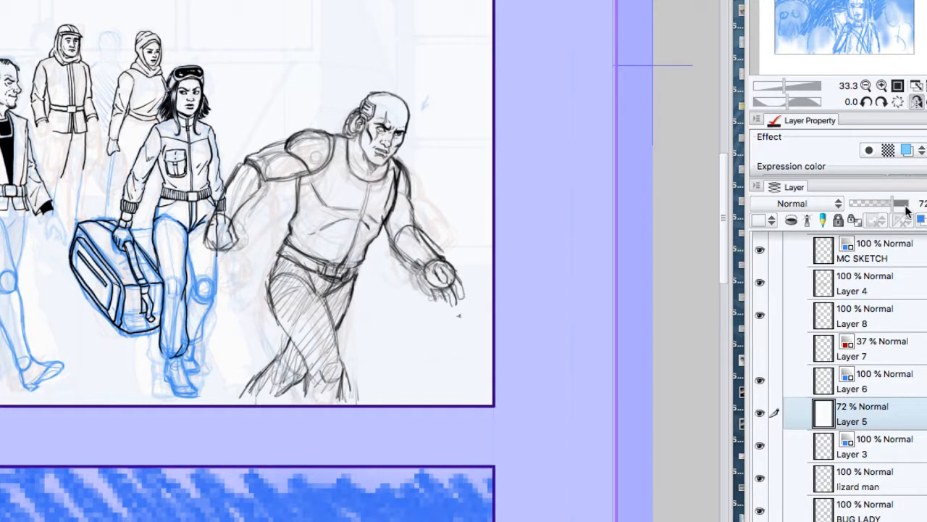
click(895, 207)
drag(881, 204, 894, 204)
Step: Flip the canvas view horizontally and look over the row of walking characters in the panel
key(super+minus)
click(917, 103)
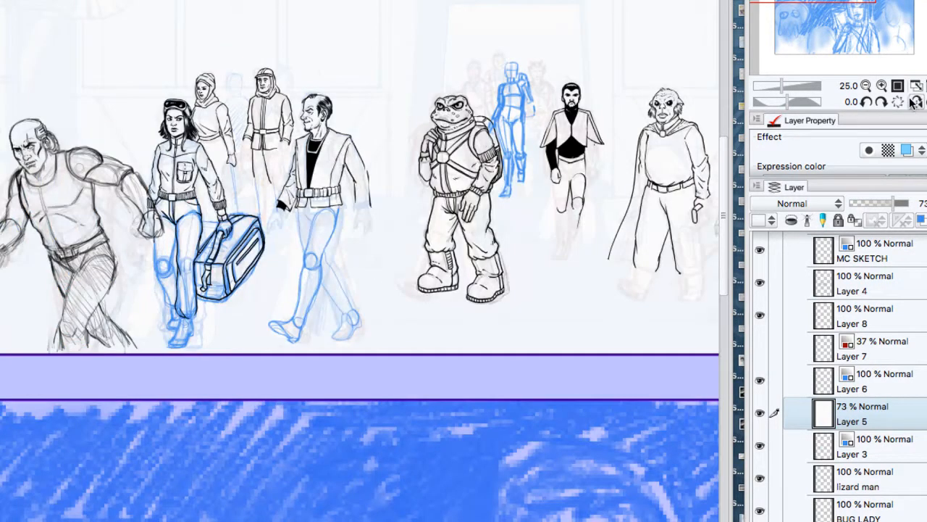
drag(508, 217, 311, 204)
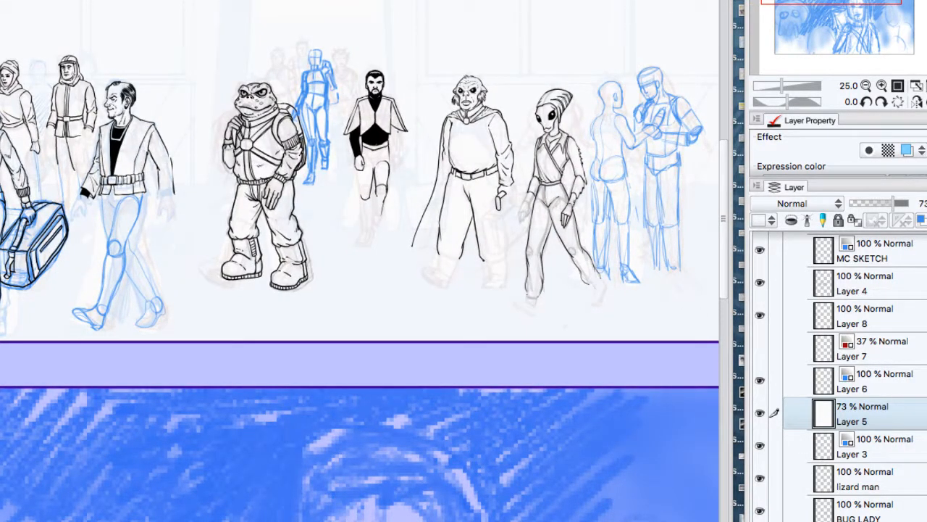
click(881, 85)
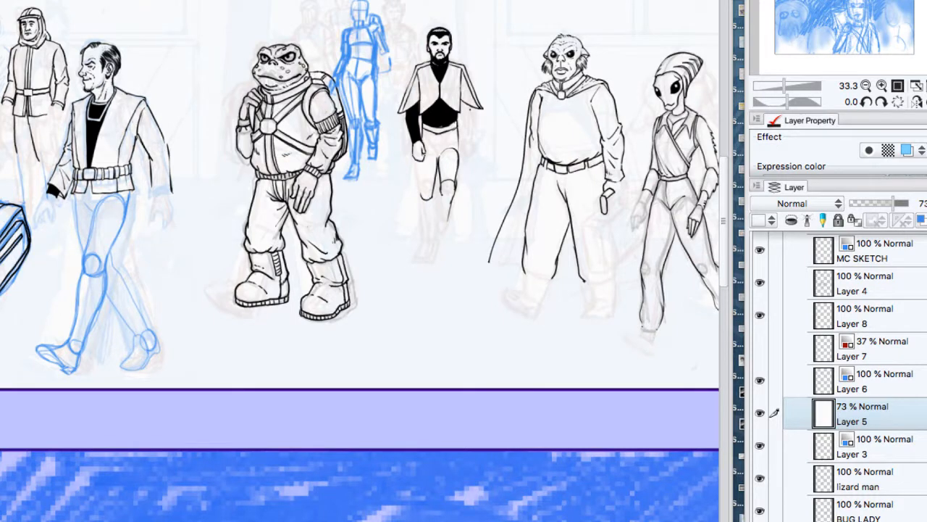
drag(289, 217, 447, 193)
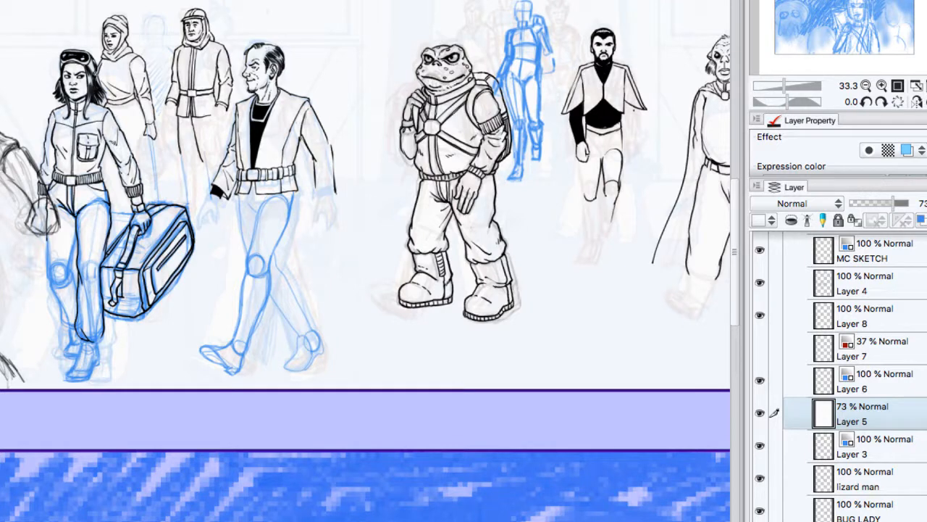
Step: Add a new layer above Layer 4 and place the white Layer 5 directly beneath the new layer to fade the drawings
click(869, 301)
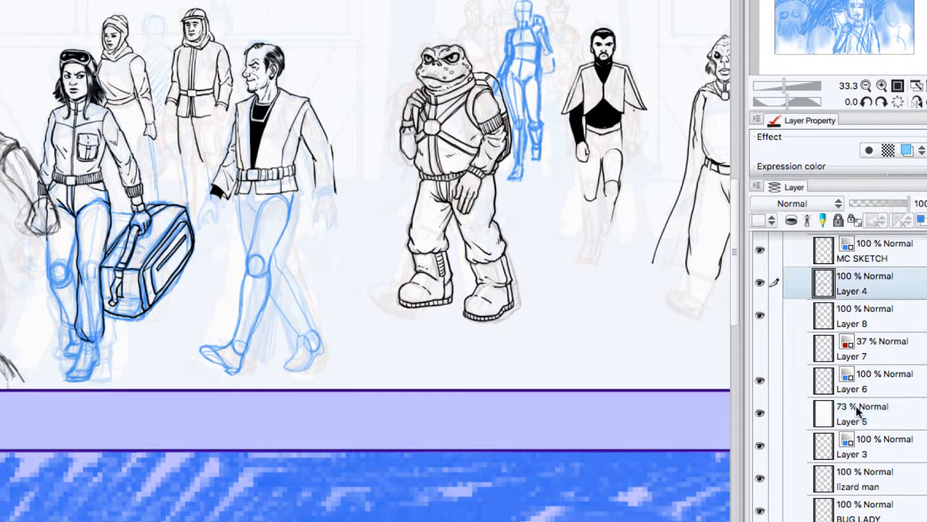
key(super+shift+n)
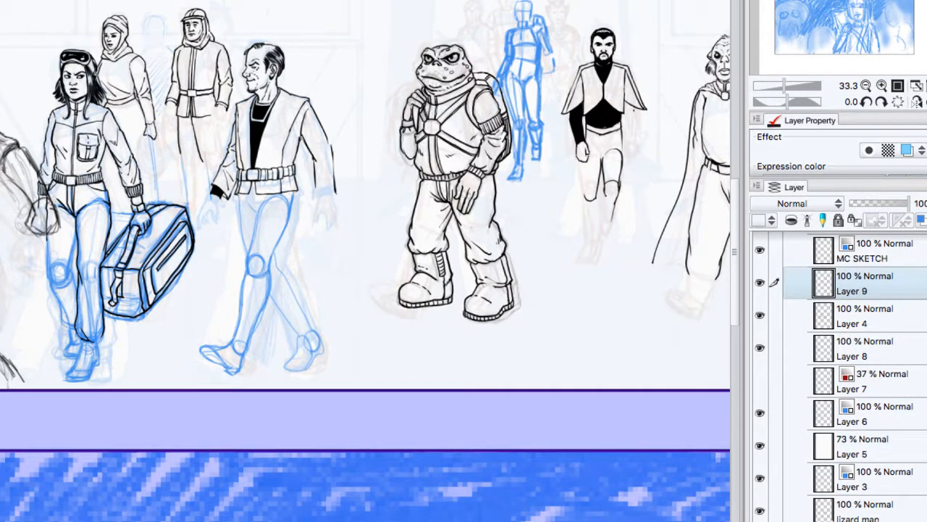
click(882, 86)
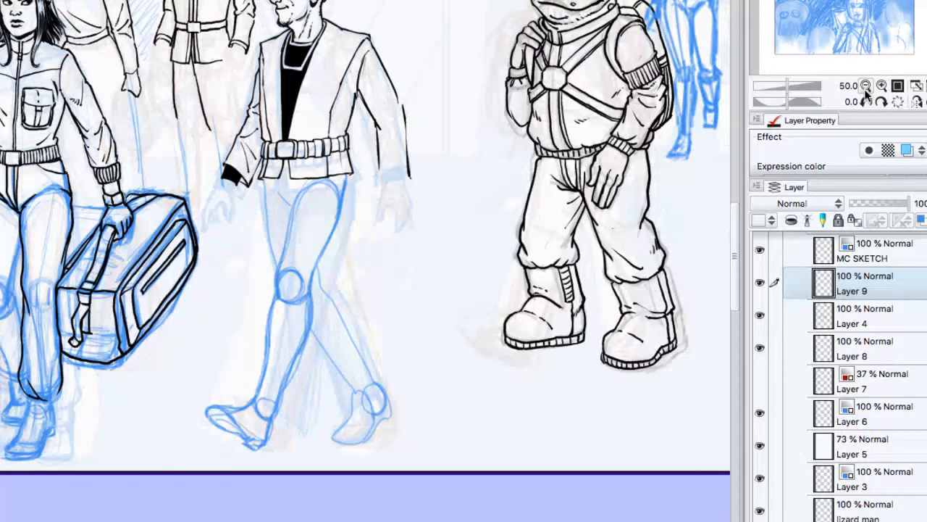
click(891, 352)
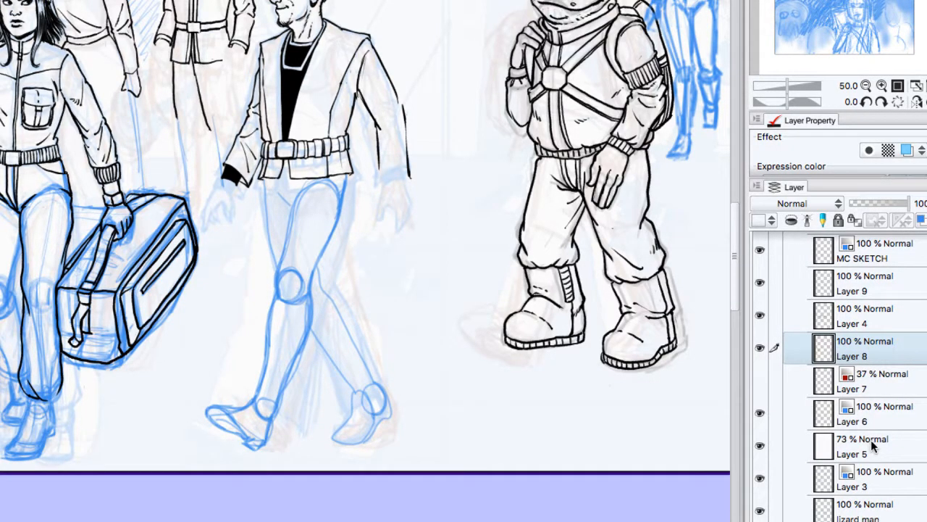
drag(874, 446, 879, 310)
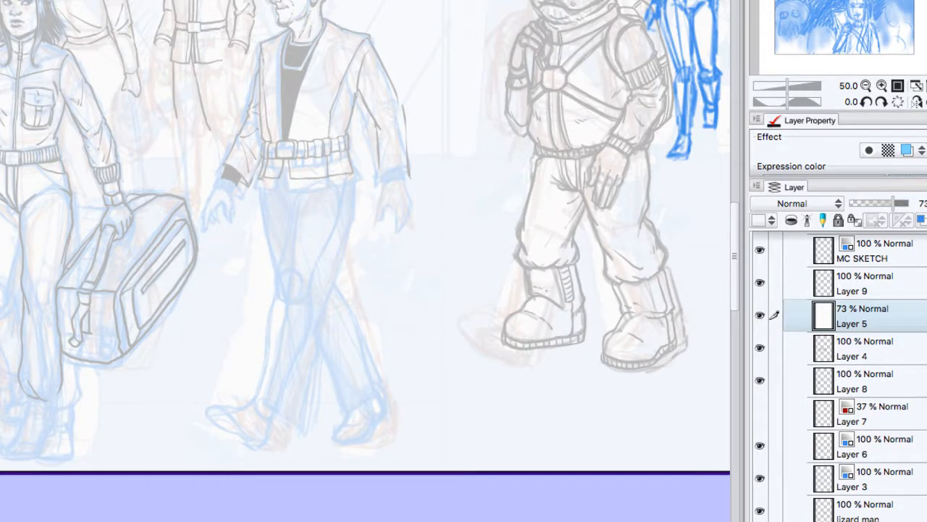
key(super+s)
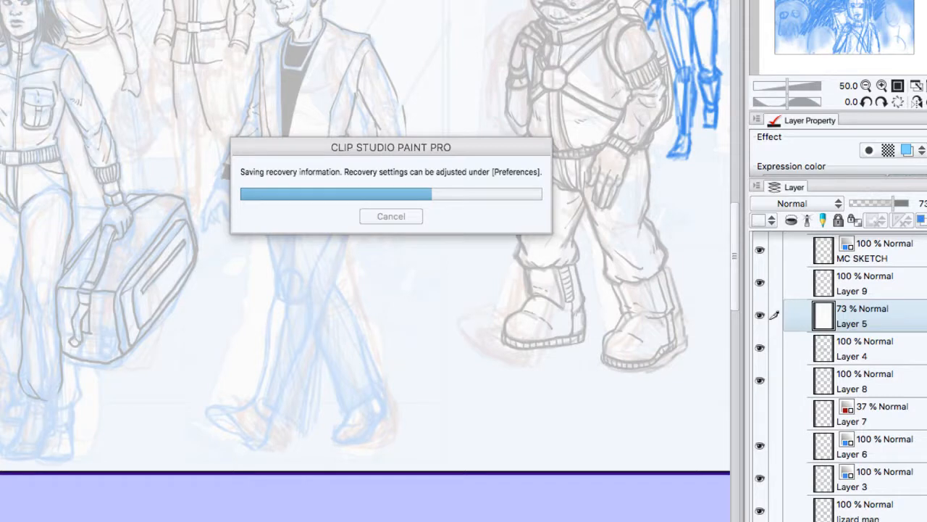
Step: Make Layer 9 the active layer with the bald man's head and upper body in view at 100%
drag(348, 253, 531, 277)
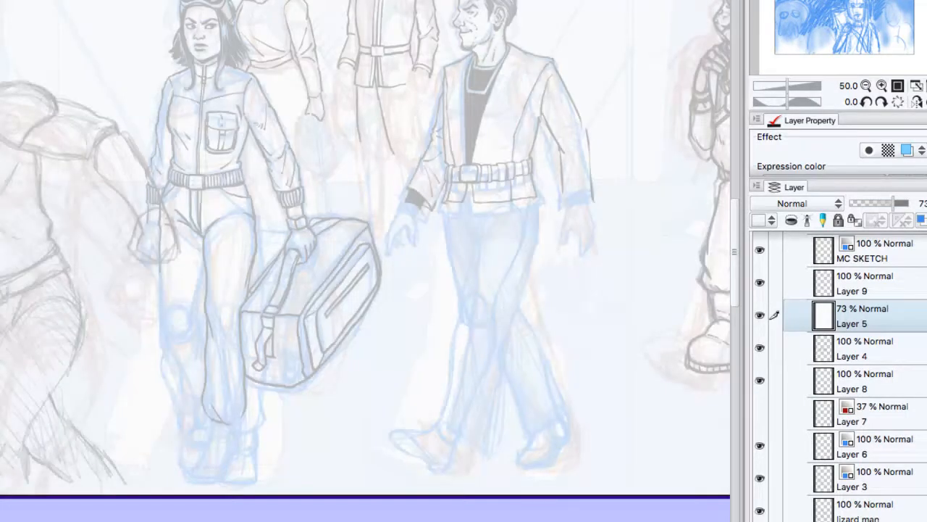
click(882, 86)
click(881, 86)
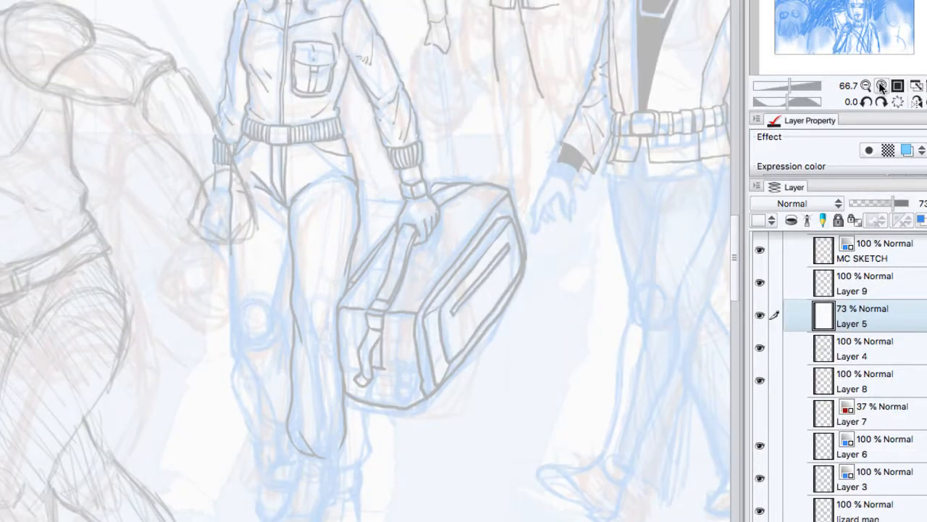
click(881, 86)
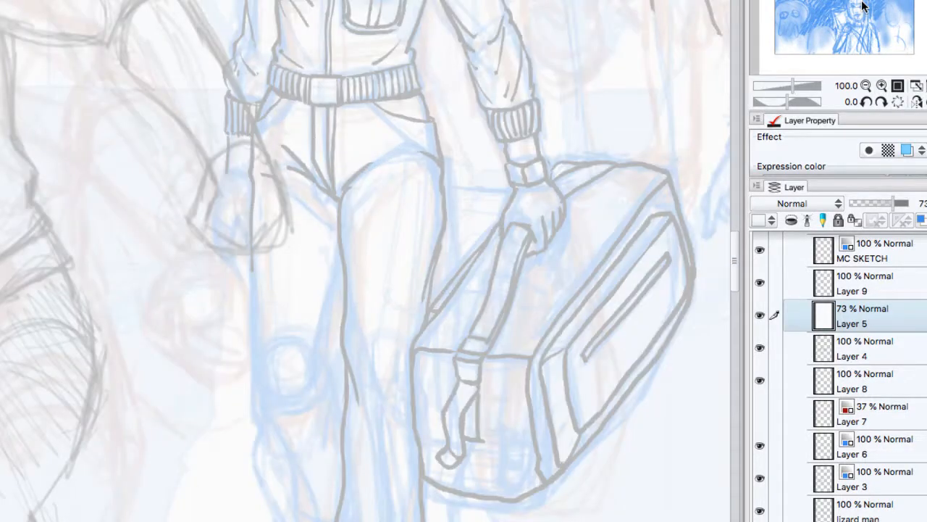
drag(862, 6, 840, 0)
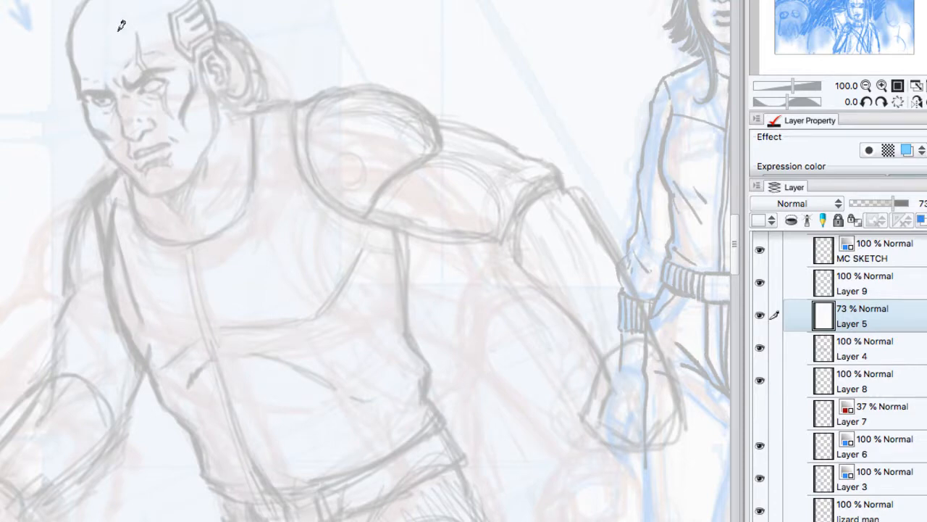
click(849, 276)
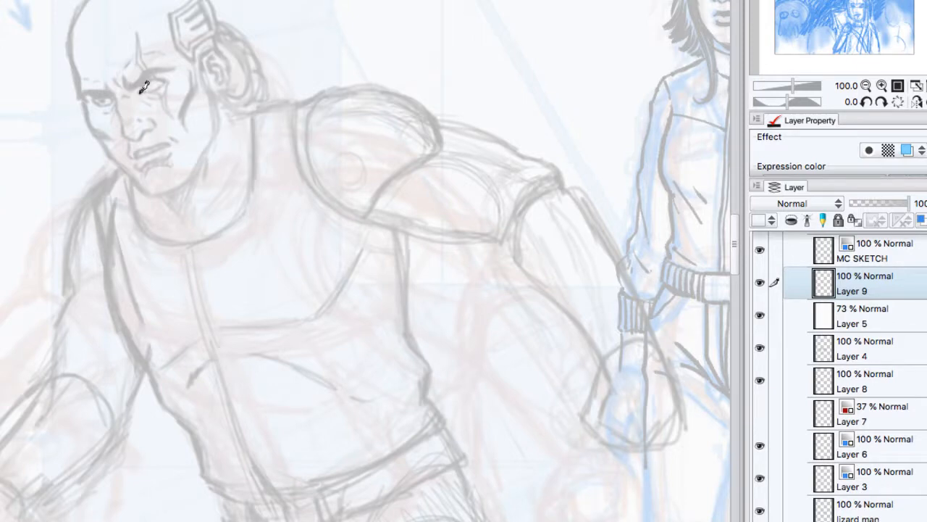
mouse_move(140, 92)
mouse_down()
mouse_move(149, 76)
mouse_move(165, 81)
mouse_up()
key(ctrl+z)
mouse_move(81, 12)
mouse_down()
mouse_move(95, 91)
mouse_move(83, 65)
mouse_move(82, 98)
mouse_move(145, 170)
mouse_up()
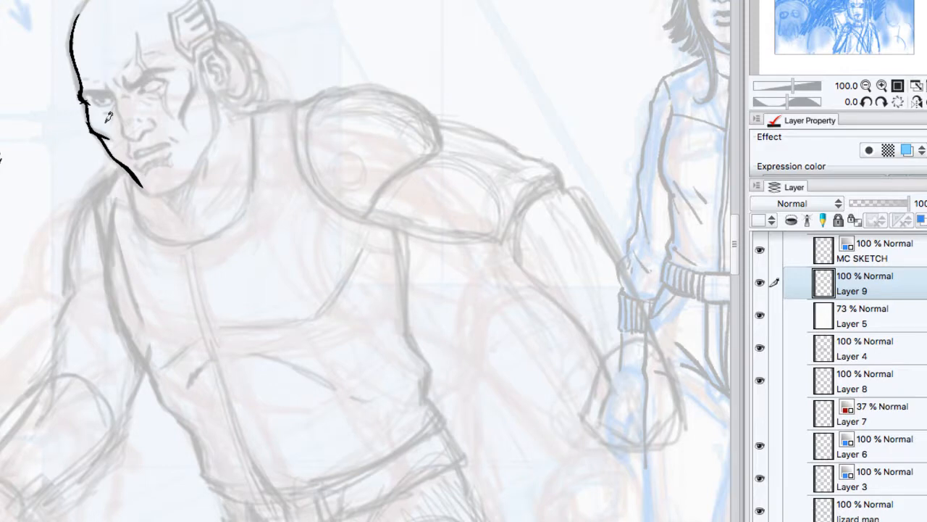
mouse_move(107, 90)
mouse_down()
mouse_move(129, 137)
mouse_move(142, 140)
mouse_move(152, 114)
mouse_move(158, 118)
mouse_up()
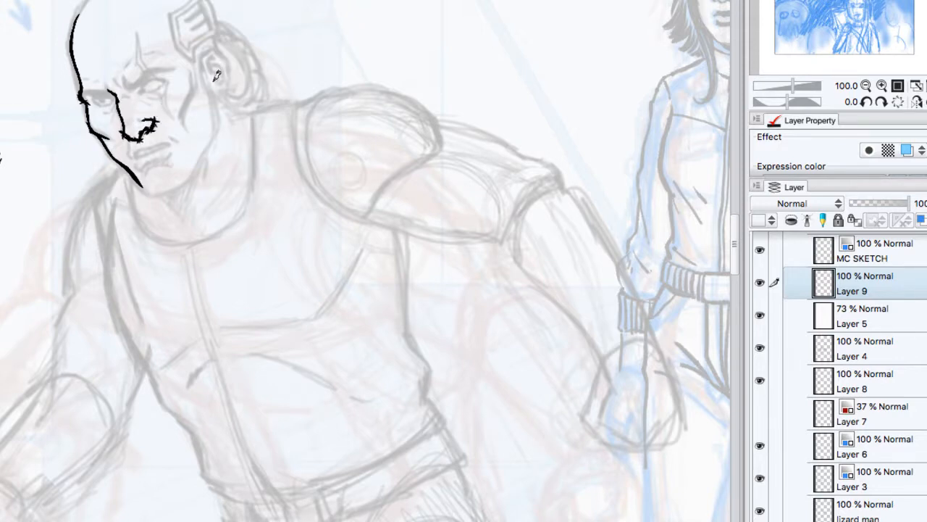
key(Delete)
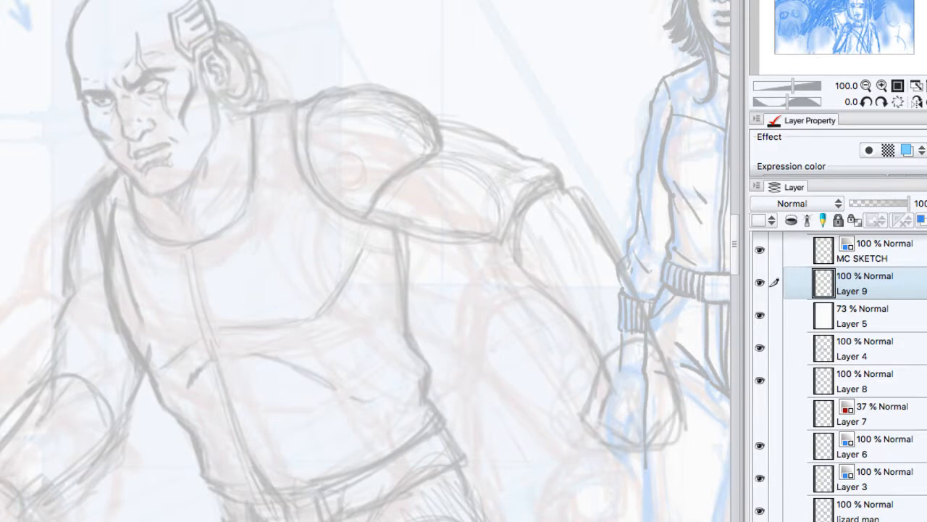
Step: Ink the bald man's skull and jaw contour, along with his eyes and nose, on Layer 9
mouse_move(71, 28)
mouse_down()
mouse_move(84, 98)
mouse_move(113, 141)
mouse_move(101, 125)
mouse_move(106, 147)
mouse_move(134, 175)
mouse_up()
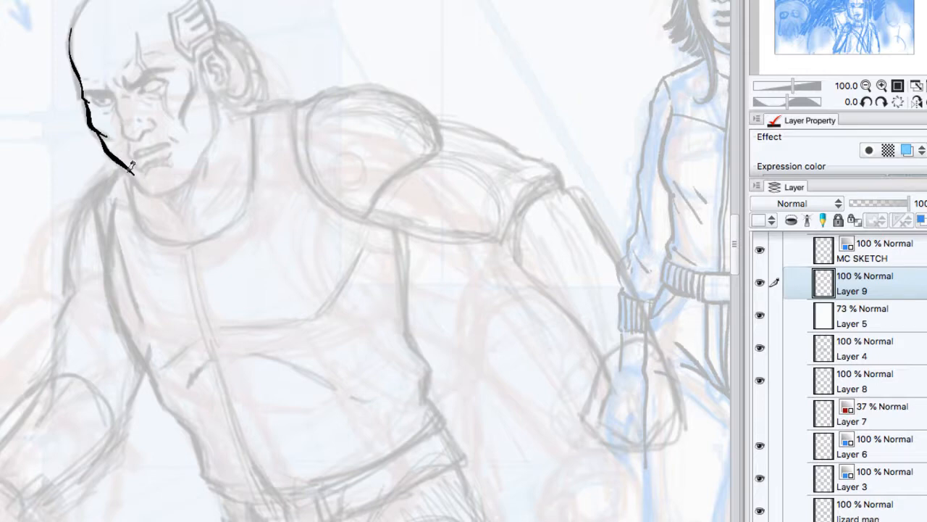
mouse_move(134, 173)
mouse_down()
mouse_move(150, 193)
mouse_move(185, 181)
mouse_move(211, 138)
mouse_up()
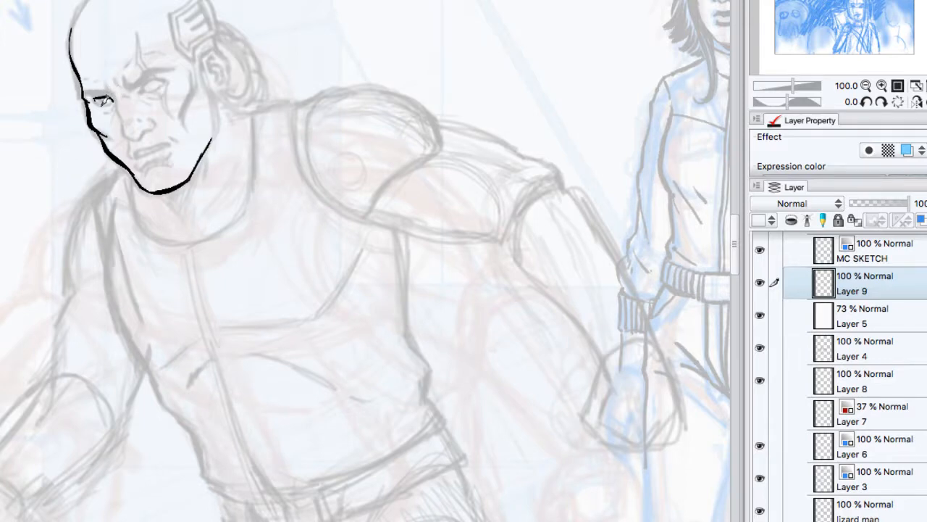
mouse_move(93, 101)
mouse_down()
mouse_move(116, 88)
mouse_move(89, 81)
mouse_move(95, 90)
mouse_move(89, 85)
mouse_move(111, 81)
mouse_move(122, 102)
mouse_move(107, 84)
mouse_move(123, 90)
mouse_move(114, 91)
mouse_move(128, 117)
mouse_move(127, 108)
mouse_move(149, 115)
mouse_move(135, 123)
mouse_move(127, 116)
mouse_move(155, 118)
mouse_up()
mouse_move(139, 85)
mouse_down()
mouse_move(159, 75)
mouse_move(156, 85)
mouse_move(165, 71)
mouse_up()
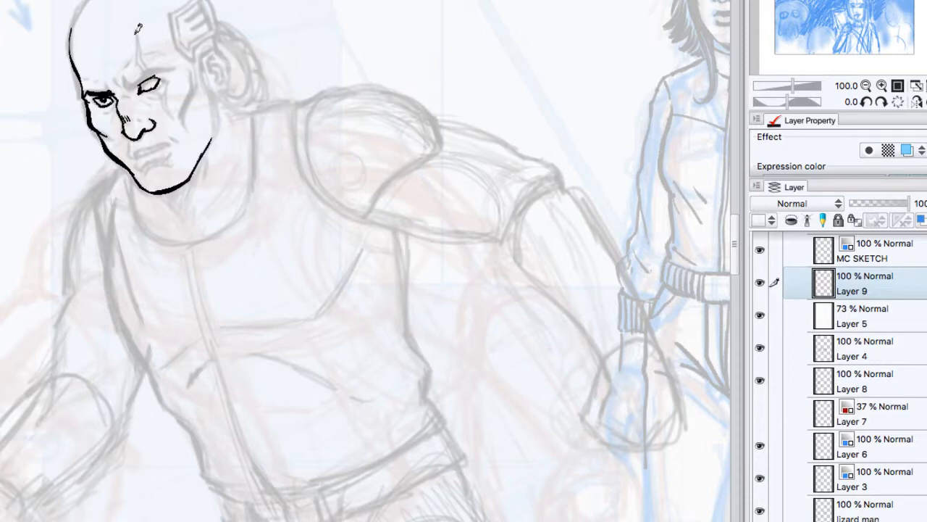
Step: Ink the jagged scar running through the bald man's eye, along with his mouth and heavy furrowed brow
drag(135, 32, 147, 77)
mouse_move(140, 32)
mouse_down()
mouse_move(145, 71)
mouse_move(172, 115)
mouse_up()
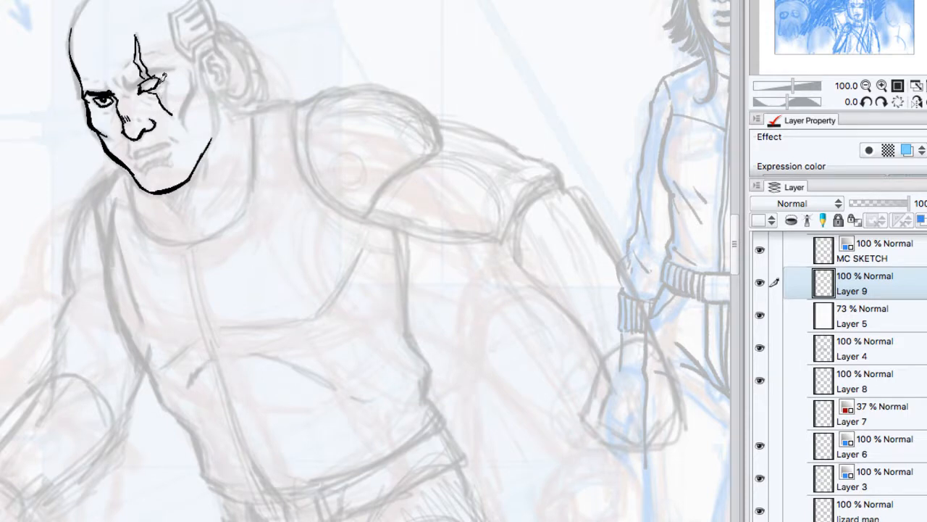
drag(163, 84, 180, 111)
drag(136, 155, 176, 137)
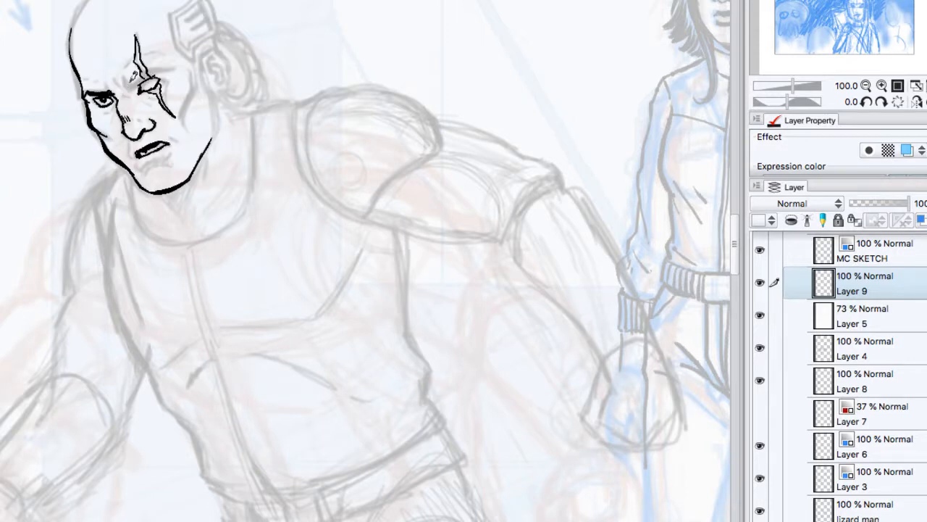
mouse_move(132, 82)
mouse_down()
mouse_move(154, 60)
mouse_move(173, 59)
mouse_move(174, 69)
mouse_move(126, 84)
mouse_up()
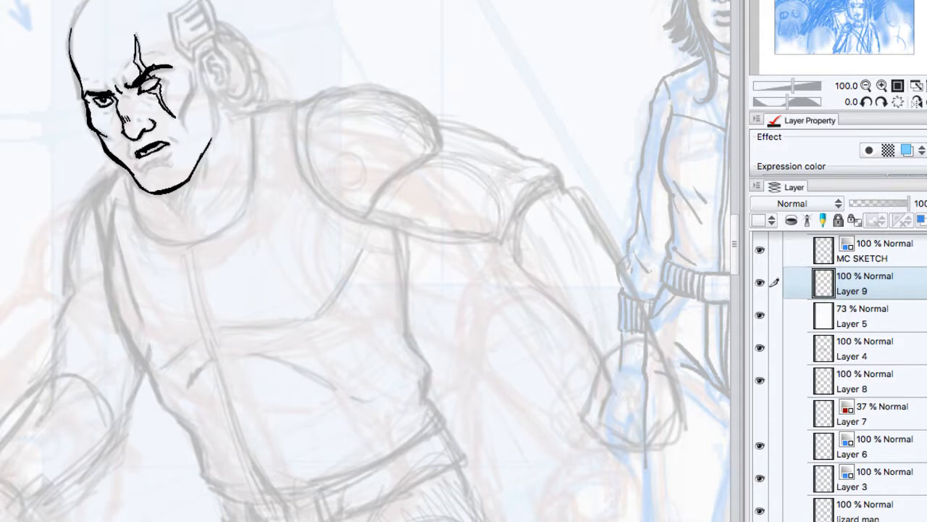
click(867, 84)
click(867, 85)
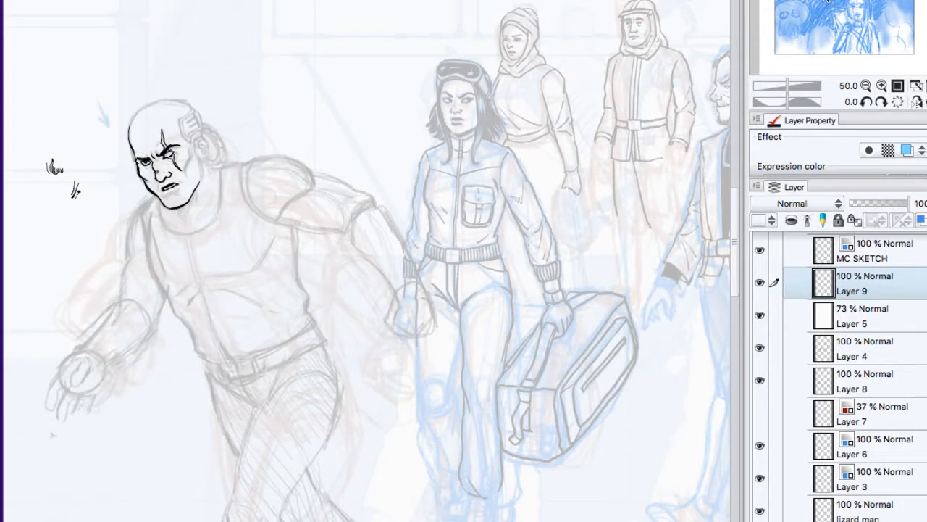
click(826, 2)
mouse_move(827, 2)
mouse_down()
mouse_move(867, 0)
mouse_move(833, 8)
mouse_up()
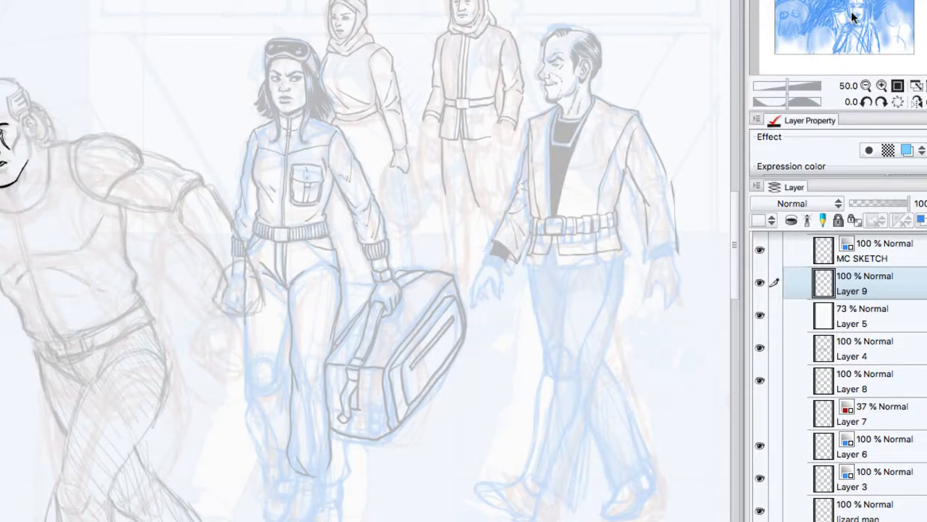
click(866, 86)
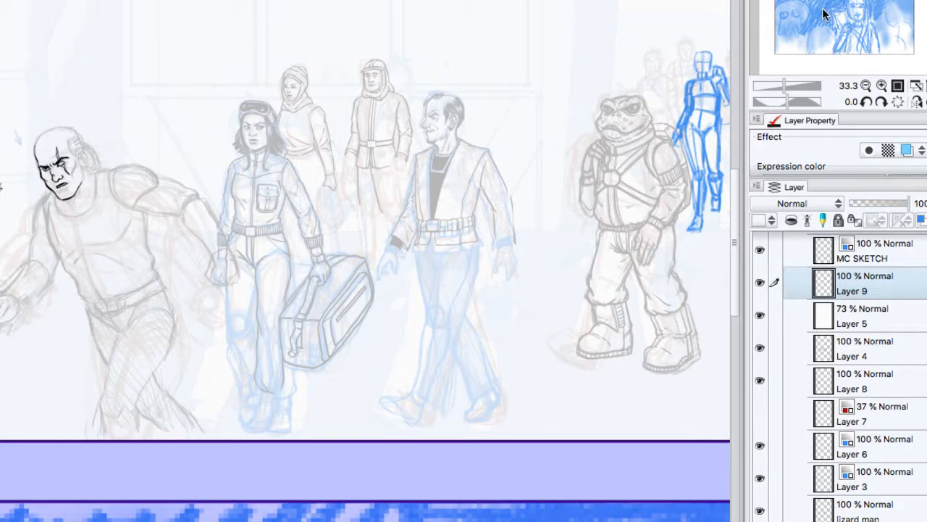
Step: Ink the curved outline and lower rim of the bald man's shoulder pad on Layer 9
key(super+plus)
key(super+plus)
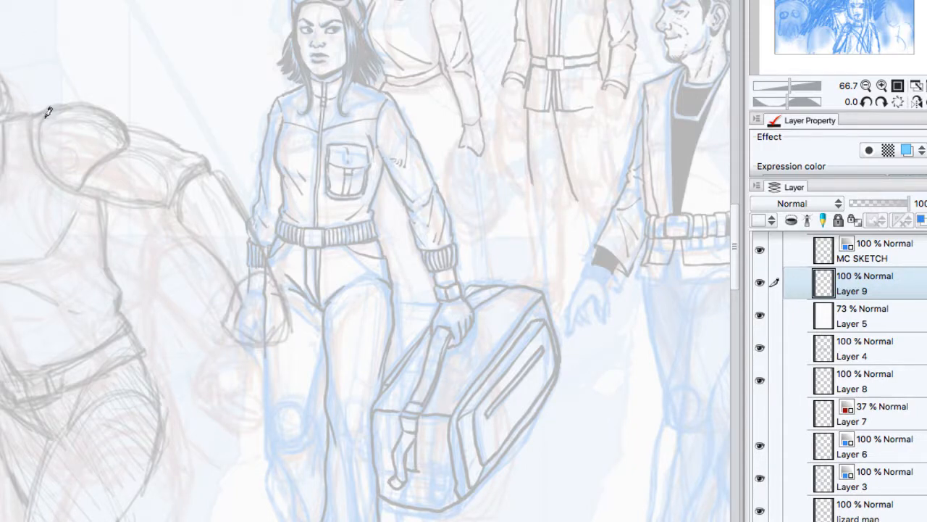
mouse_move(46, 109)
mouse_down()
mouse_move(45, 152)
mouse_move(81, 187)
mouse_up()
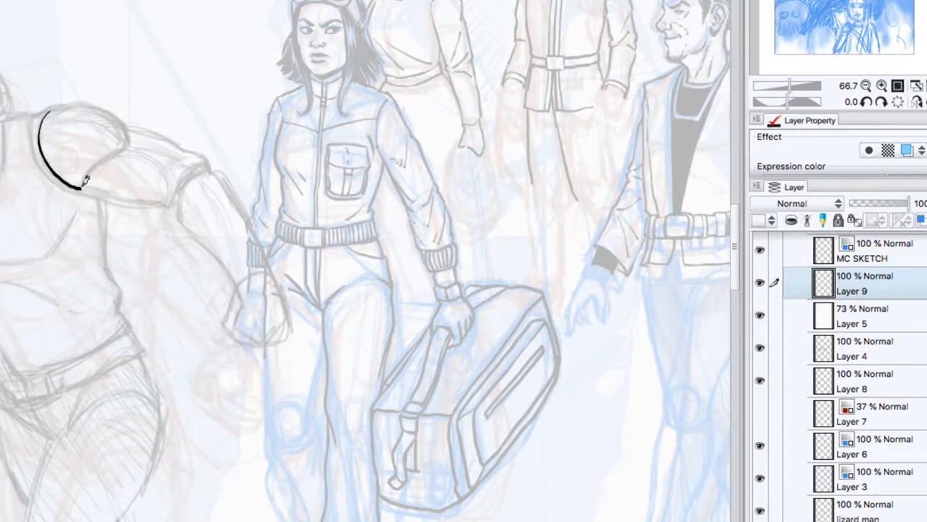
drag(83, 186, 124, 126)
mouse_move(81, 184)
mouse_down()
mouse_move(107, 148)
mouse_move(126, 141)
mouse_up()
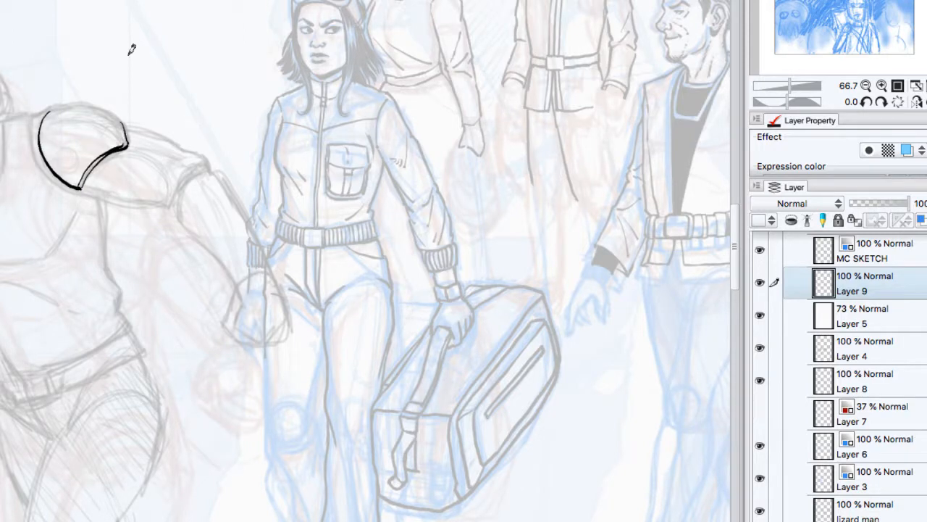
key(ctrl+z)
click(881, 85)
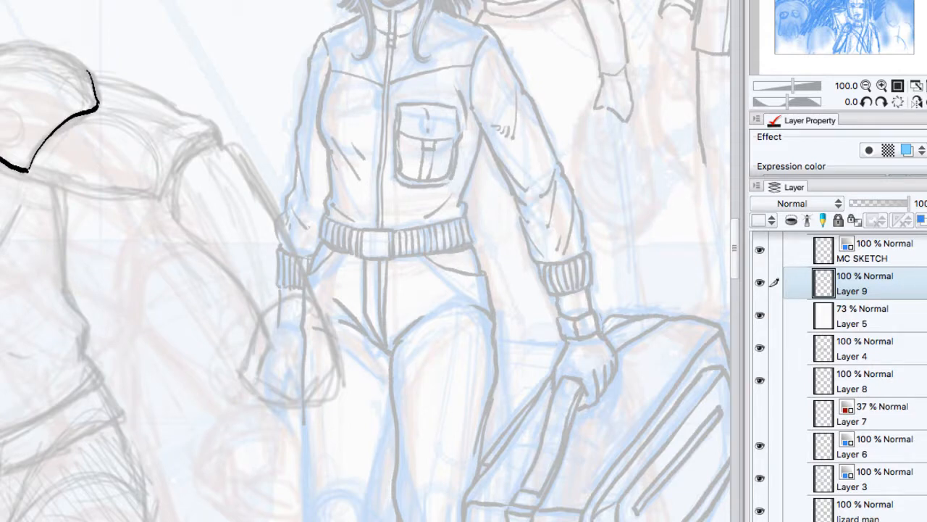
drag(2, 165, 52, 185)
key(Tab)
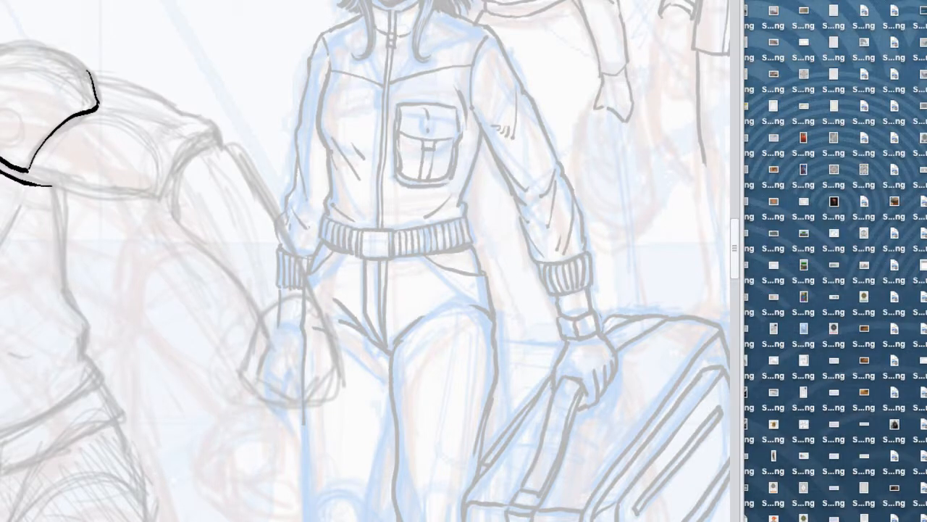
key(Tab)
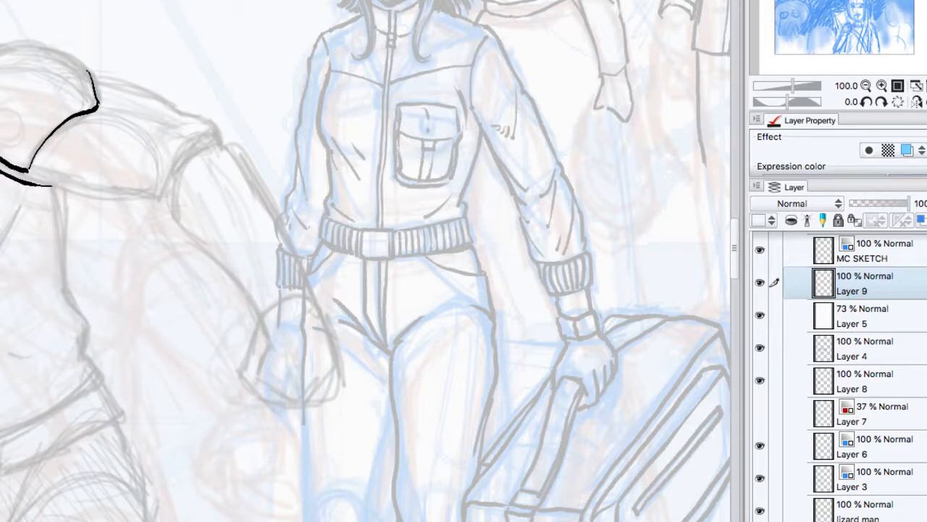
Step: Ink shading on the bald man's cheek and neck, and continue the contour of his outstretched upper arm
drag(174, 239, 567, 263)
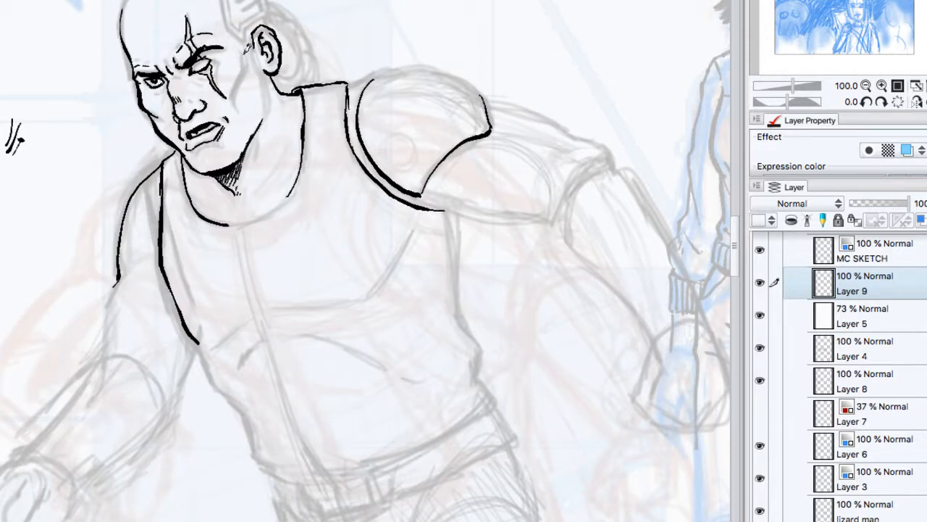
drag(245, 69, 242, 92)
drag(154, 106, 164, 116)
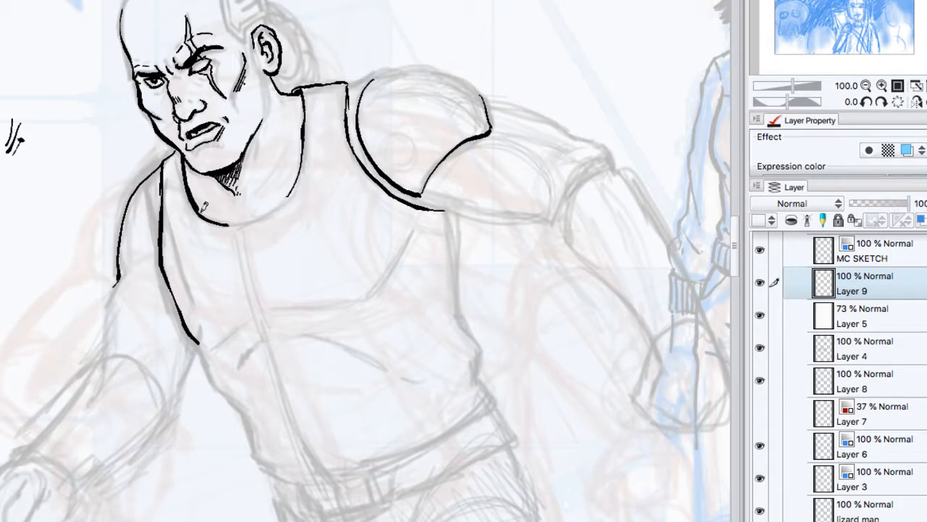
mouse_move(181, 155)
mouse_down()
mouse_move(217, 190)
mouse_move(236, 194)
mouse_move(272, 159)
mouse_move(296, 108)
mouse_move(293, 117)
mouse_up()
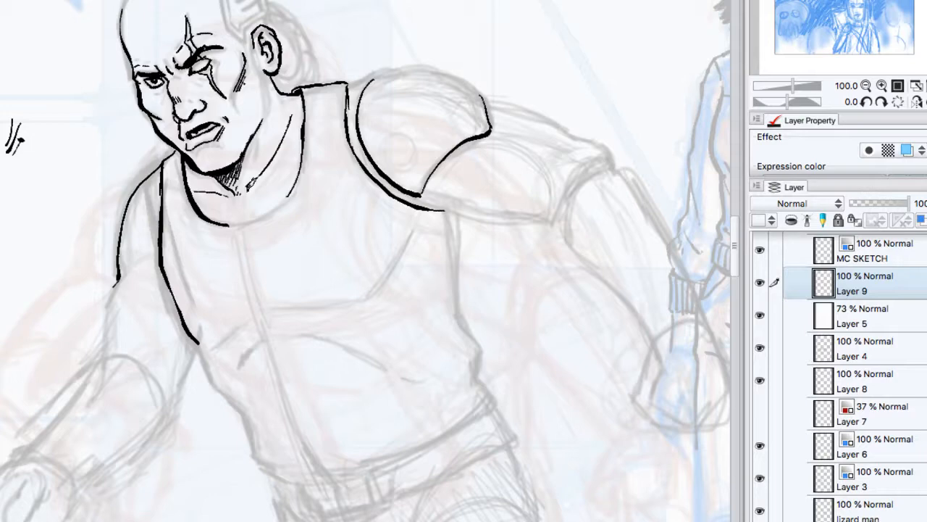
click(152, 258)
mouse_move(131, 260)
mouse_down()
mouse_move(101, 357)
mouse_move(119, 280)
mouse_up()
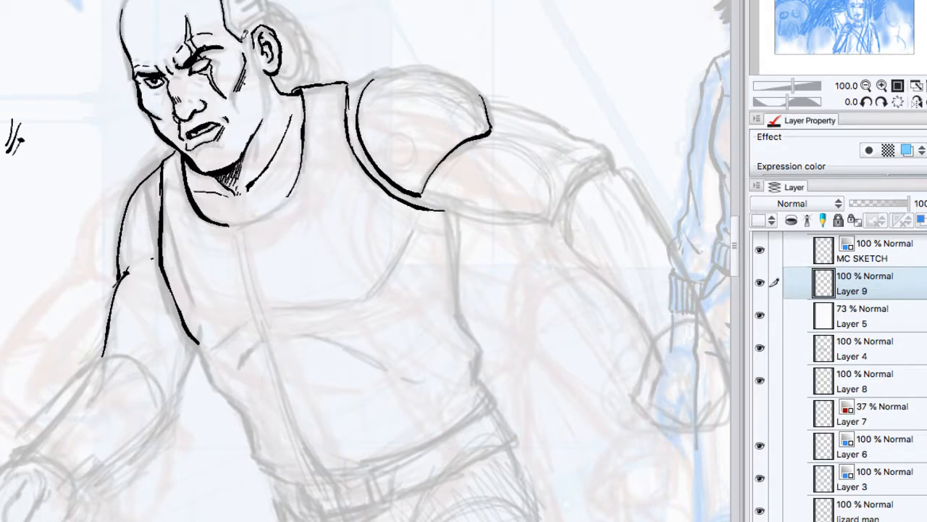
Step: Ink the ribbed metal implant above the bald man's ear and add short shading strokes at his neckline
drag(245, 39, 266, 10)
mouse_move(229, 1)
mouse_down()
mouse_move(239, 31)
mouse_move(265, 8)
mouse_up()
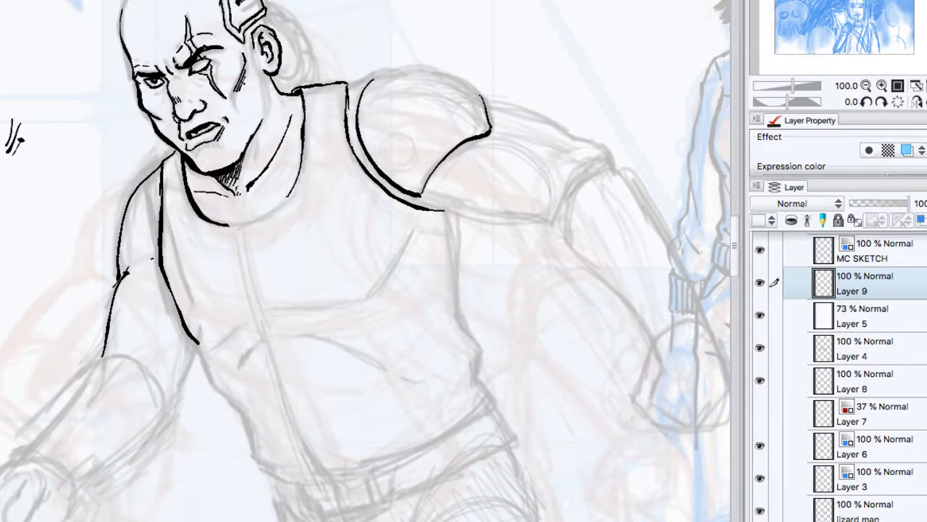
drag(245, 10, 271, 9)
mouse_move(222, 6)
mouse_down()
mouse_move(242, 41)
mouse_move(269, 7)
mouse_up()
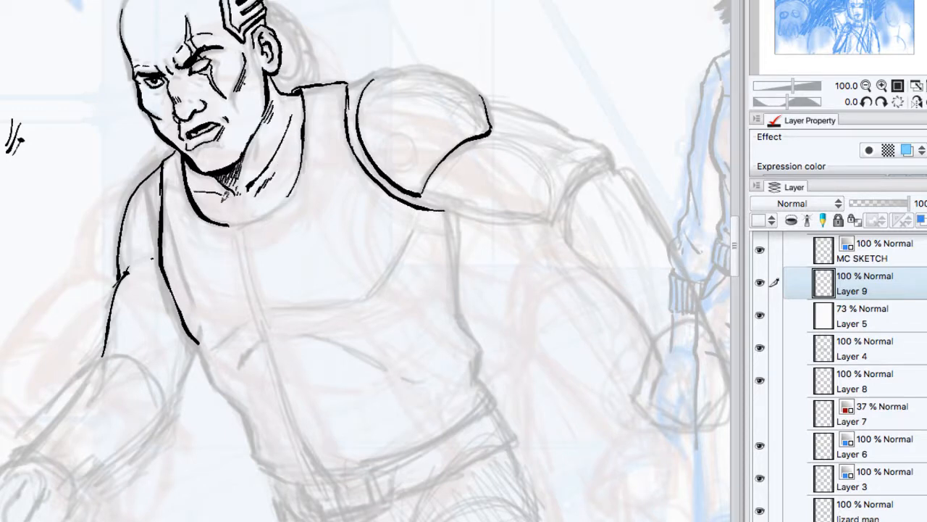
drag(216, 204, 224, 209)
Step: Ink the shoulder pad's top contour and thicken its edges into a raised double-lined band
click(867, 85)
click(867, 85)
click(867, 86)
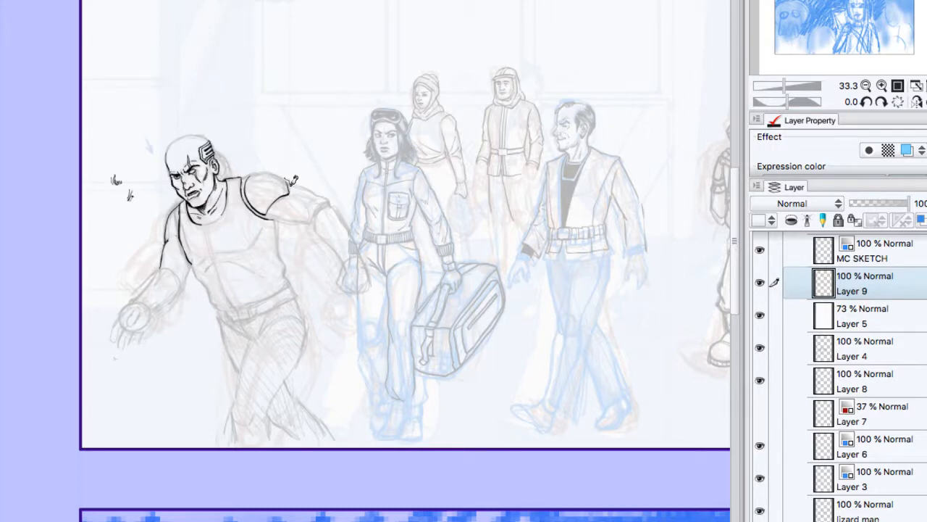
drag(293, 180, 270, 215)
drag(285, 175, 251, 174)
drag(247, 183, 265, 213)
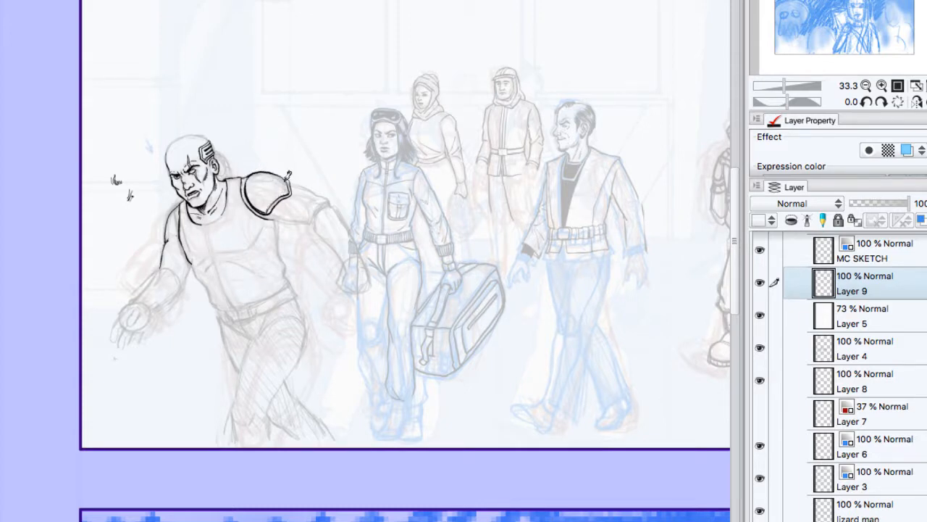
drag(288, 182, 265, 213)
drag(276, 200, 271, 210)
drag(289, 187, 268, 206)
drag(218, 183, 211, 203)
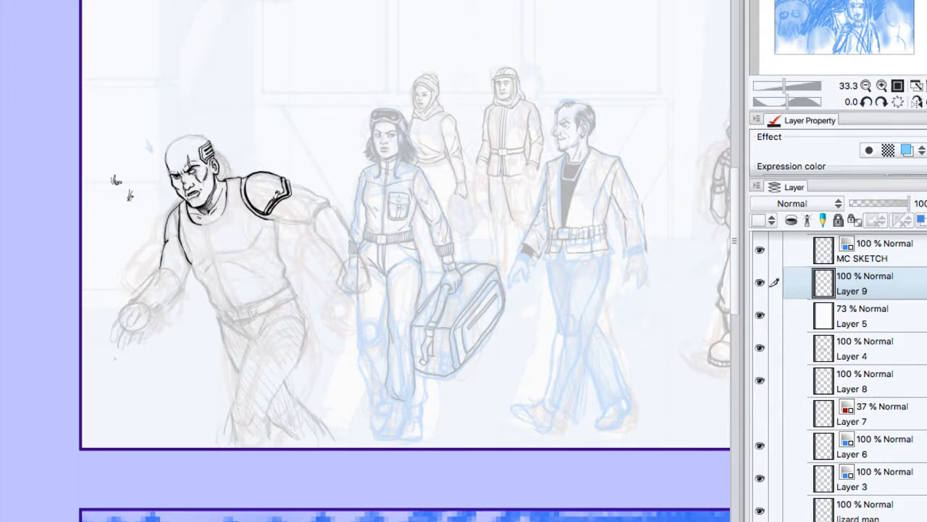
Step: Ink the armor plate on the upper arm below the shoulder pad, including its slotted top section
mouse_move(288, 193)
mouse_down()
mouse_move(316, 204)
mouse_move(313, 216)
mouse_move(293, 218)
mouse_move(310, 219)
mouse_move(304, 196)
mouse_move(317, 222)
mouse_move(297, 197)
mouse_move(314, 207)
mouse_up()
drag(355, 159, 232, 200)
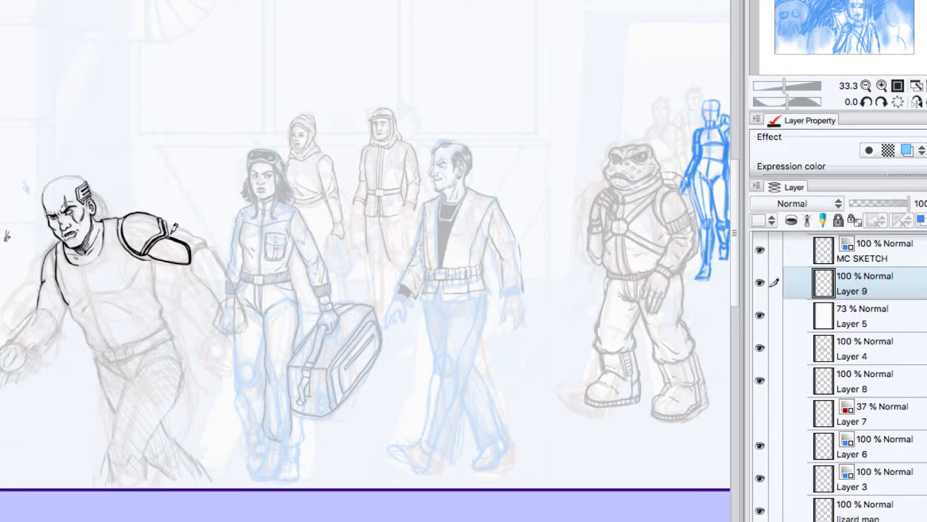
drag(185, 236, 207, 240)
drag(169, 218, 208, 237)
drag(175, 227, 190, 234)
mouse_move(191, 247)
mouse_down()
mouse_move(207, 237)
mouse_move(193, 231)
mouse_up()
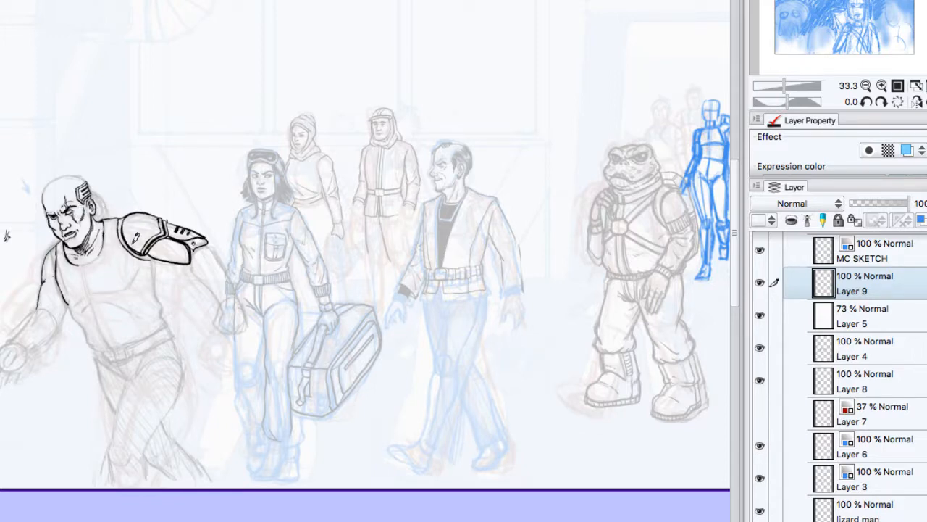
Step: Ink a round bolt and inner contour lines on the bald man's shoulder pad, undoing the first bolt attempts
mouse_move(134, 235)
mouse_down()
mouse_move(138, 245)
mouse_move(129, 239)
mouse_up()
key(ctrl+z)
drag(131, 239, 137, 243)
key(super+z)
drag(131, 216, 126, 240)
drag(132, 223, 127, 234)
drag(123, 216, 167, 225)
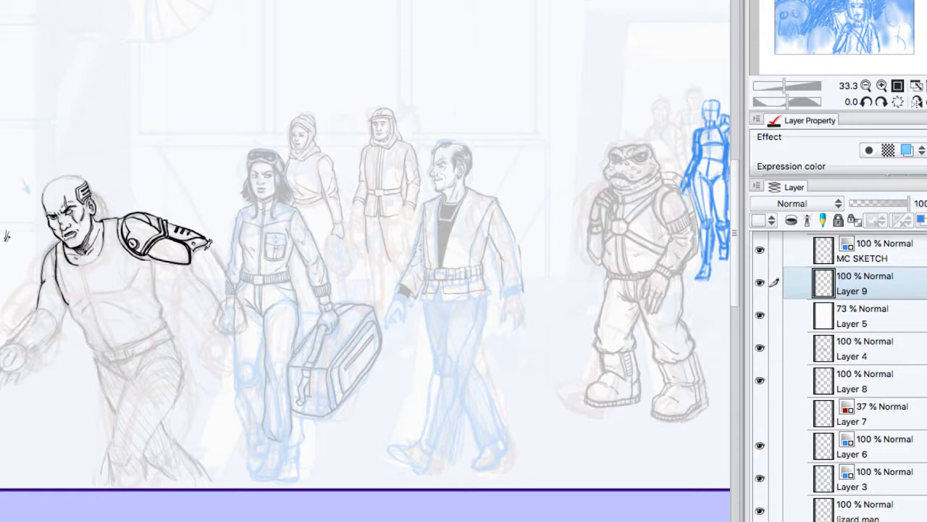
Step: Ink the round mechanical elbow joint at the lower end of the upper arm armor
mouse_move(198, 249)
mouse_down()
mouse_move(205, 259)
mouse_move(218, 245)
mouse_move(210, 259)
mouse_move(198, 253)
mouse_move(209, 241)
mouse_up()
mouse_move(203, 236)
mouse_down()
mouse_move(206, 260)
mouse_move(213, 248)
mouse_up()
drag(201, 249, 213, 252)
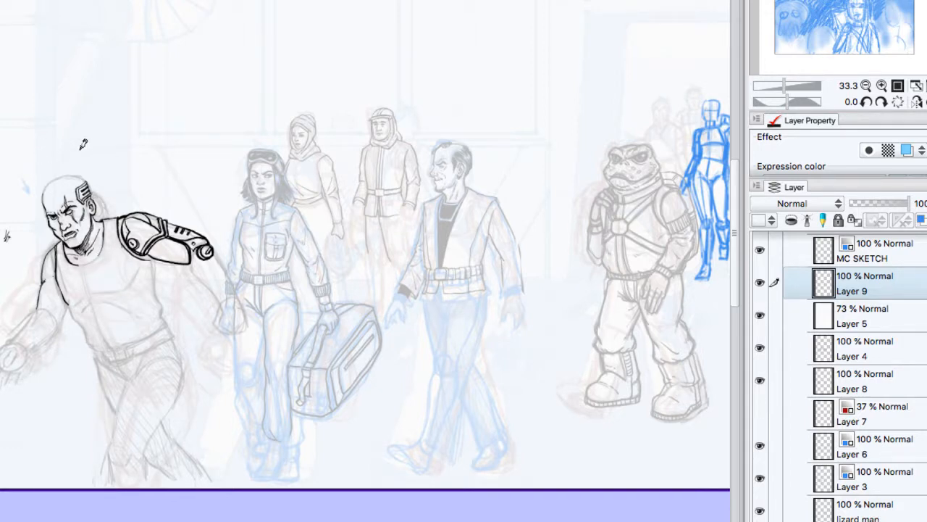
Step: Mirror the canvas view horizontally and examine the inked bald man at zoom levels from 33.3% to 100%
click(882, 86)
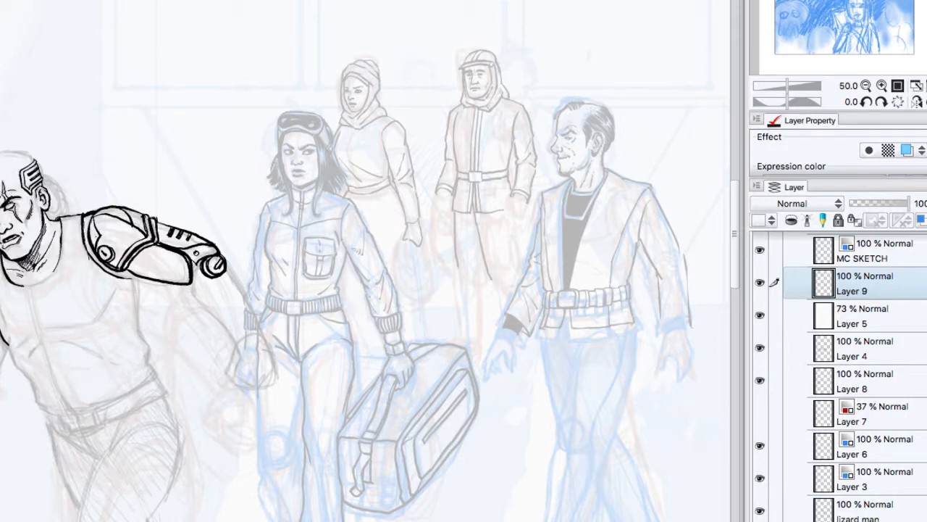
click(881, 86)
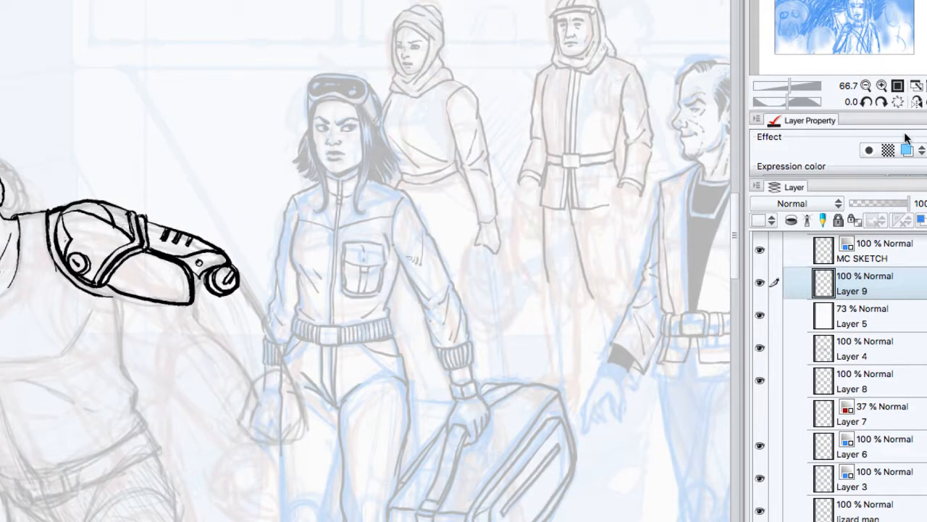
click(916, 101)
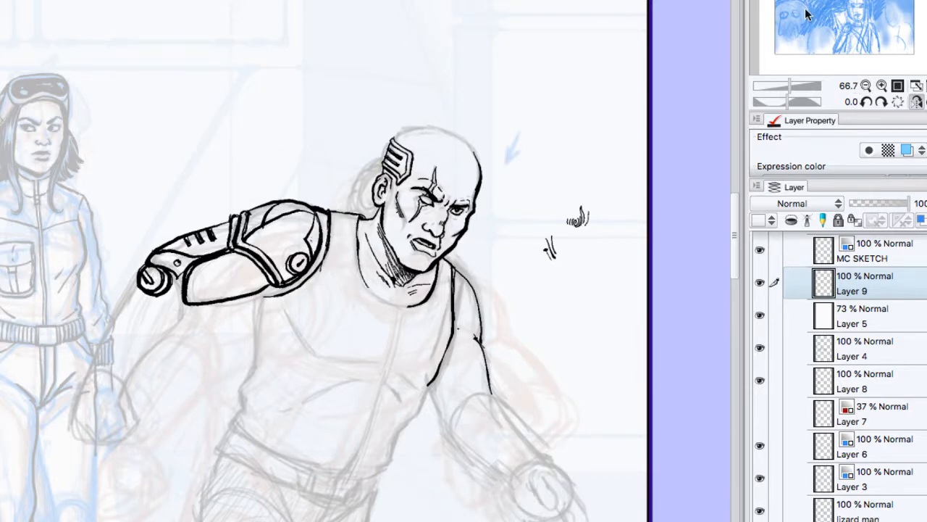
click(883, 86)
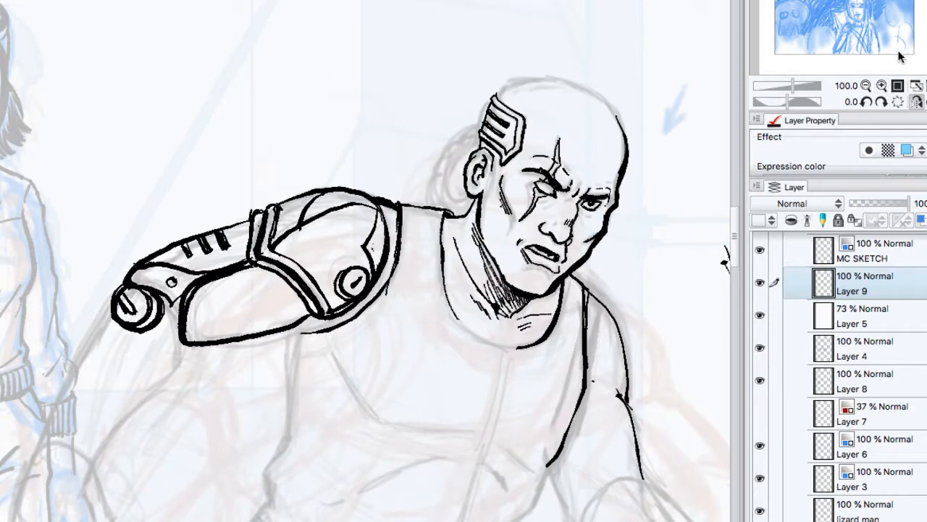
click(866, 86)
click(866, 86)
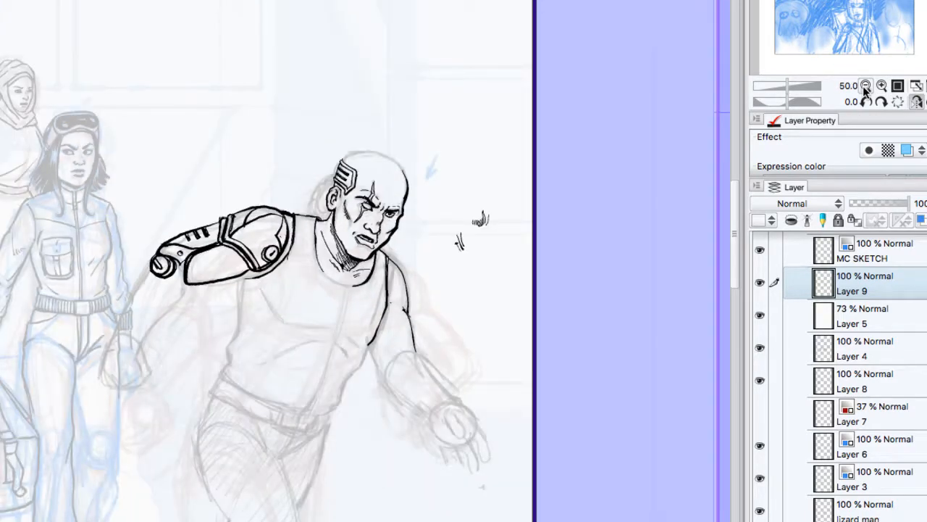
click(866, 86)
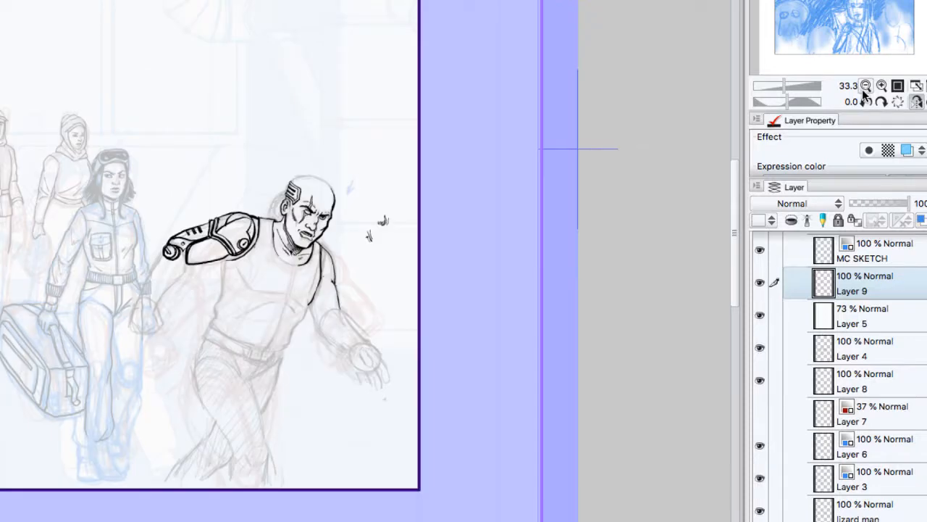
click(882, 86)
click(882, 86)
click(882, 86)
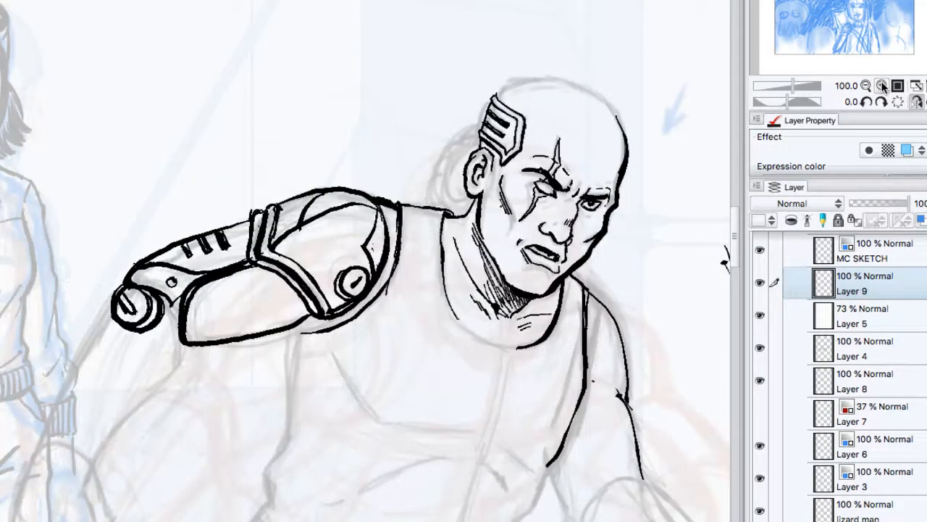
click(867, 85)
click(866, 86)
click(866, 86)
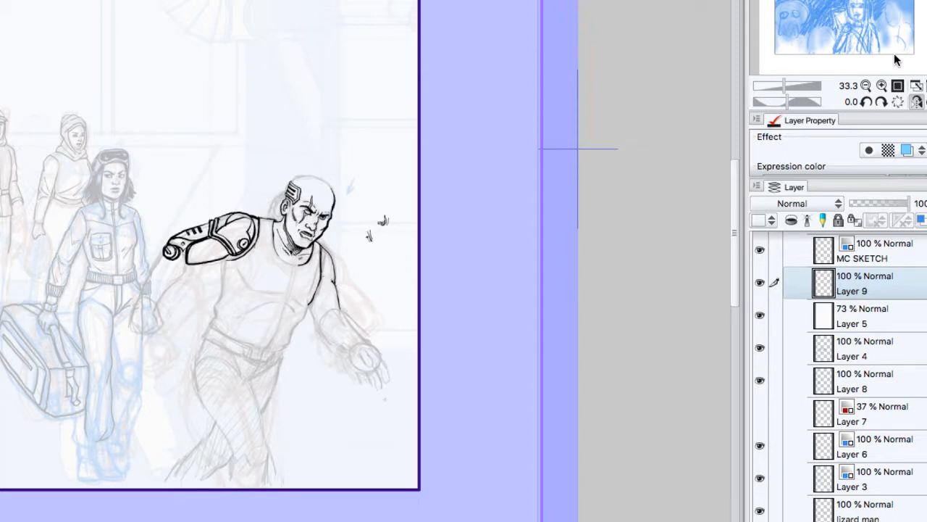
click(866, 85)
click(866, 86)
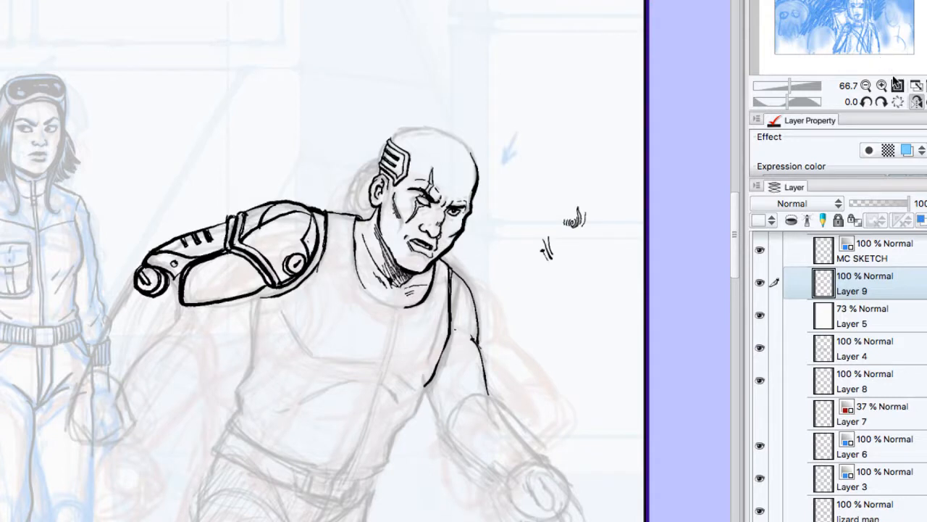
Step: Clear the inks from Layer 9 and test solid, stippled, hatched and gray wash brush strokes beside the bald man's head
key(Delete)
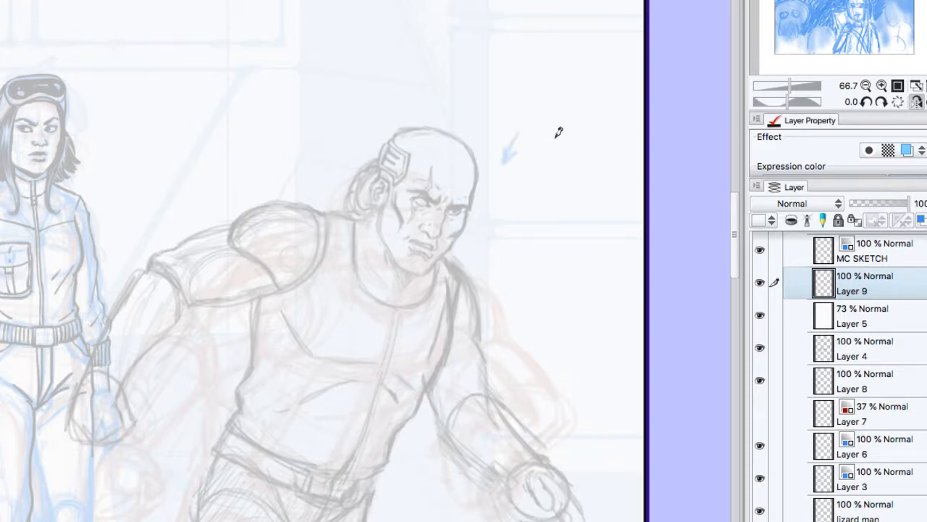
drag(553, 141, 550, 174)
drag(557, 140, 560, 174)
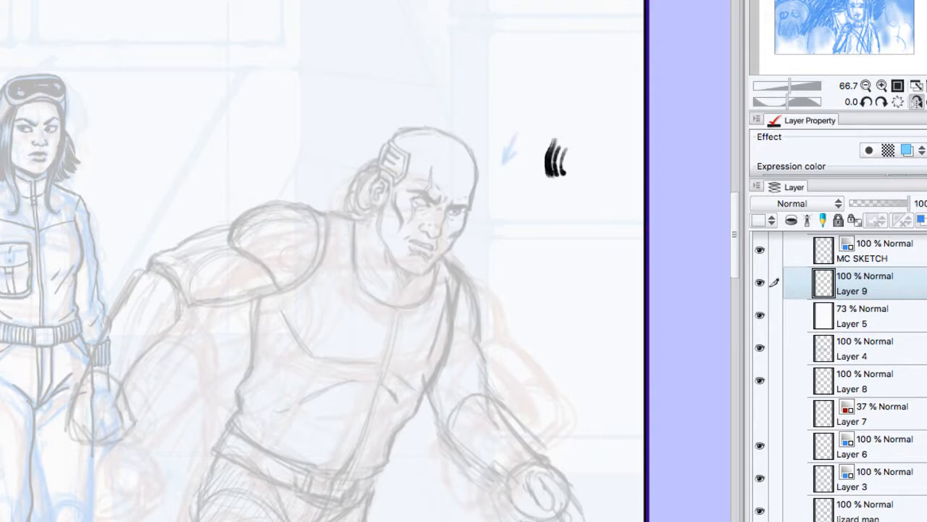
drag(570, 177, 591, 145)
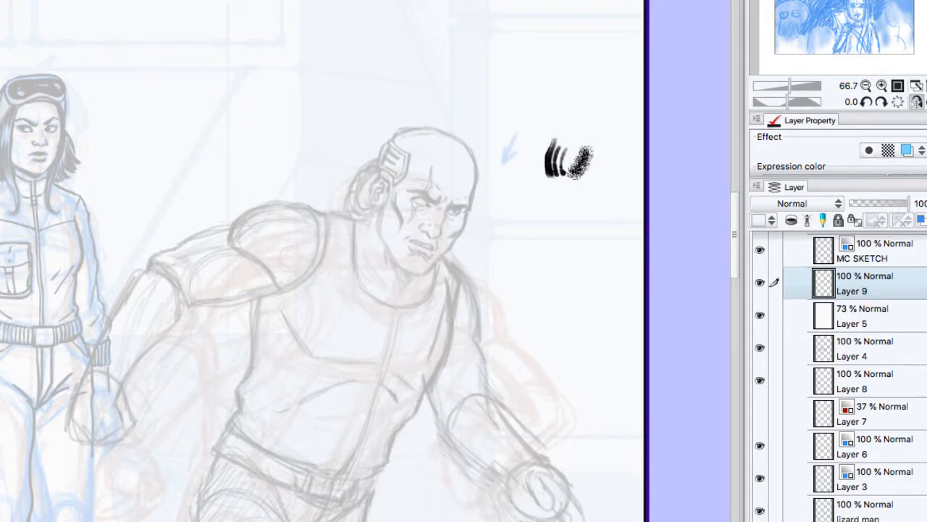
drag(573, 187, 596, 184)
mouse_move(537, 165)
mouse_down()
mouse_move(557, 133)
mouse_move(558, 143)
mouse_up()
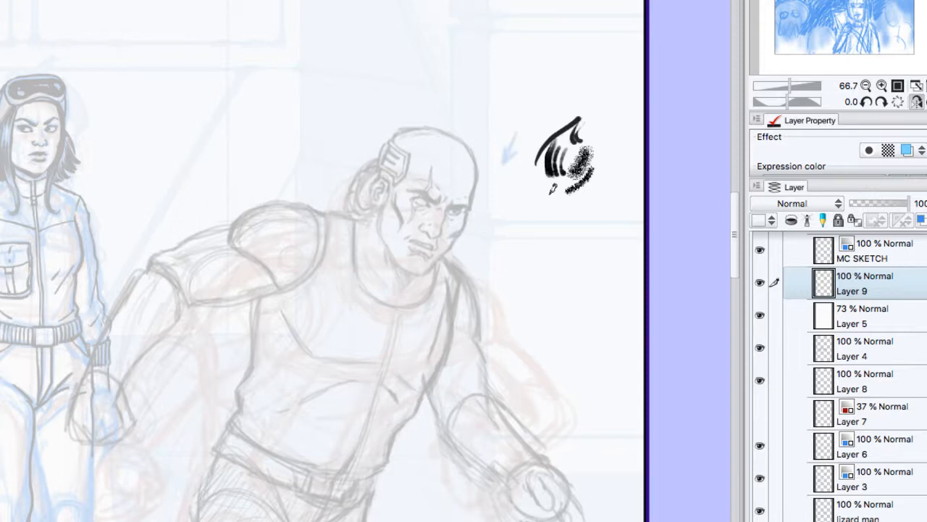
mouse_move(543, 210)
mouse_down()
mouse_move(557, 190)
mouse_move(563, 202)
mouse_move(570, 195)
mouse_up()
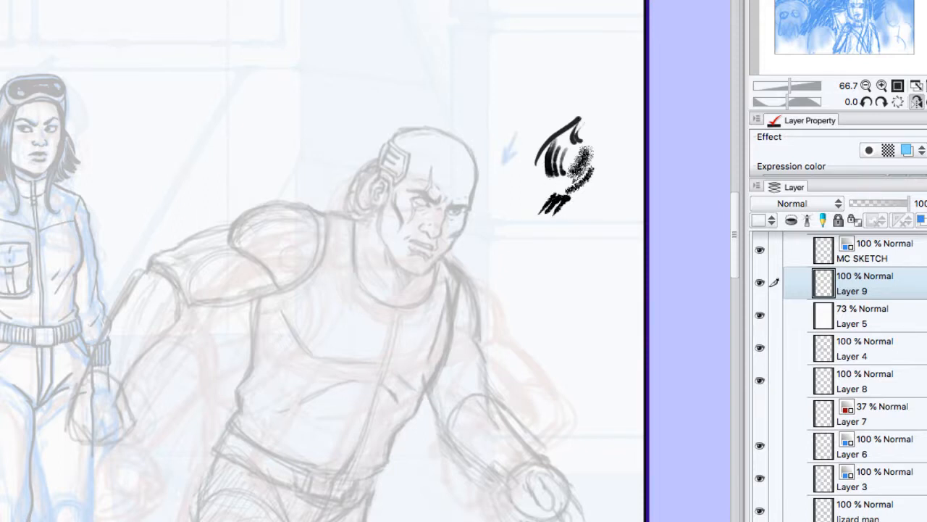
mouse_move(513, 180)
mouse_down()
mouse_move(518, 206)
mouse_move(548, 188)
mouse_move(547, 231)
mouse_move(577, 207)
mouse_up()
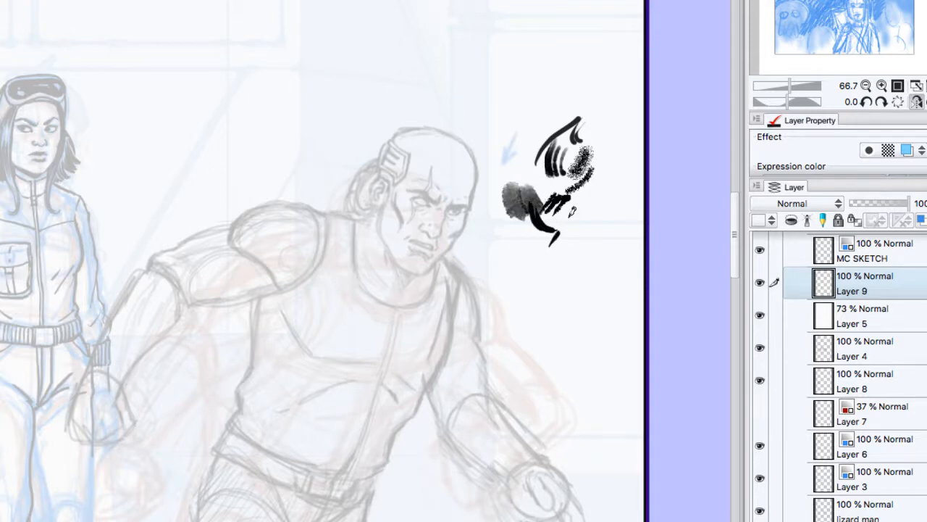
mouse_move(557, 243)
mouse_down()
mouse_move(581, 210)
mouse_move(584, 219)
mouse_up()
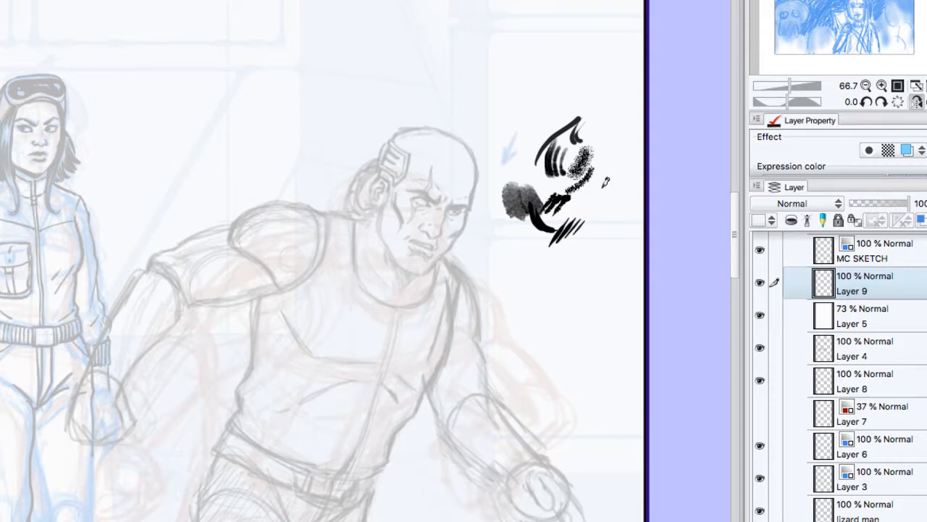
Step: Test fine curved hatching strokes below the earlier brush samples, and clear all the test marks from Layer 9
mouse_move(516, 257)
mouse_down()
mouse_move(527, 292)
mouse_move(532, 280)
mouse_move(543, 293)
mouse_move(555, 288)
mouse_up()
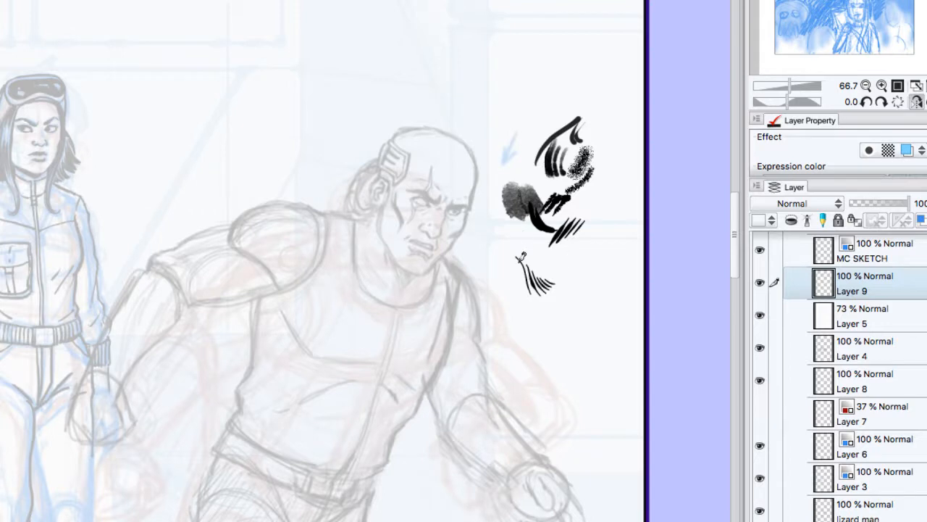
mouse_move(515, 262)
mouse_down()
mouse_move(518, 292)
mouse_move(537, 294)
mouse_move(547, 310)
mouse_up()
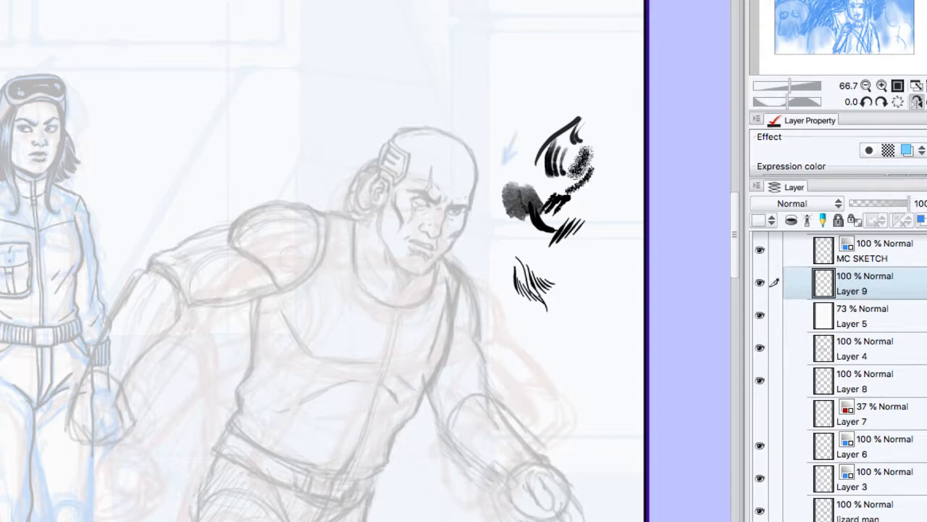
key(Delete)
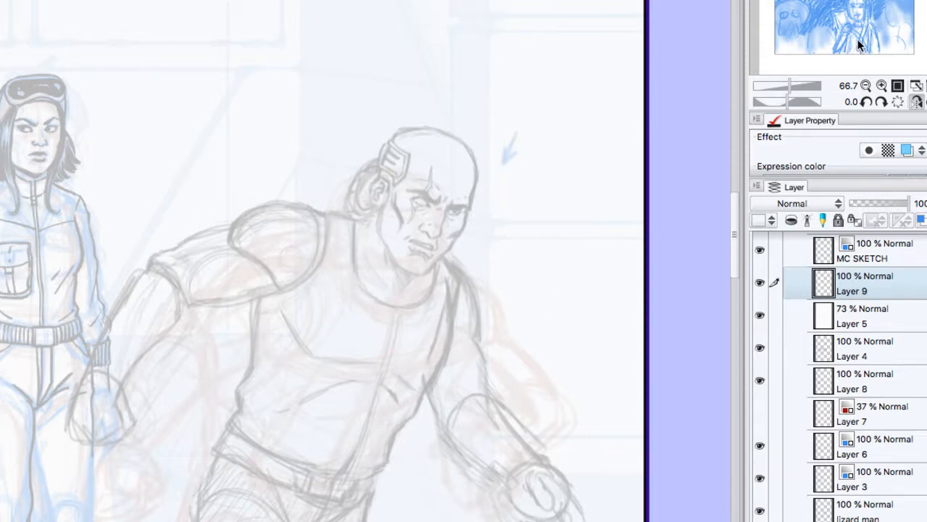
Step: Try an ink contour along the bald man's forehead down to the brow, rotate the canvas view to -40.0 and undo the contour
click(881, 86)
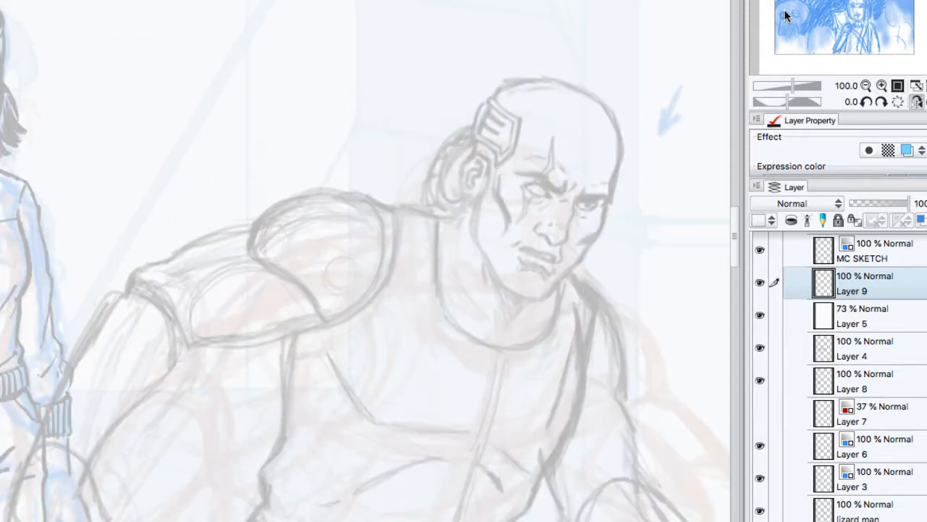
mouse_move(600, 101)
mouse_down()
mouse_move(622, 143)
mouse_move(614, 195)
mouse_up()
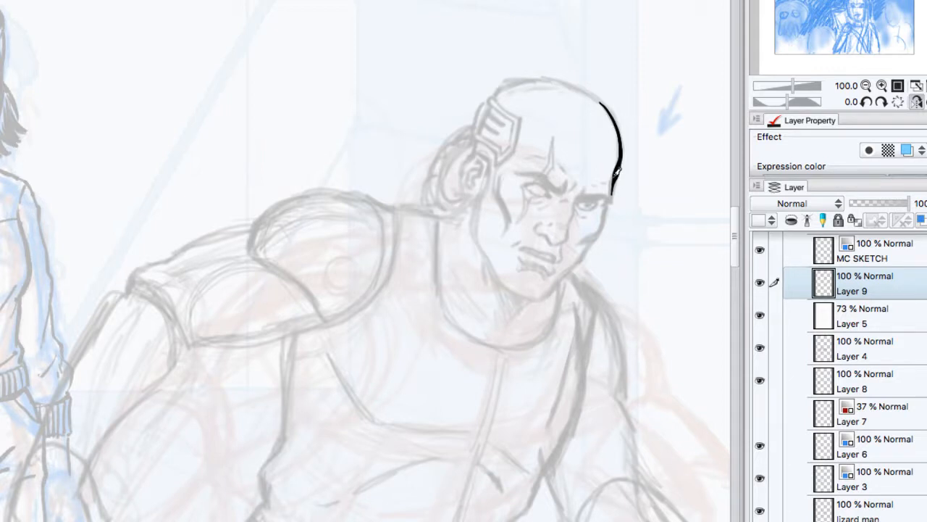
drag(617, 188, 615, 191)
click(867, 102)
click(867, 102)
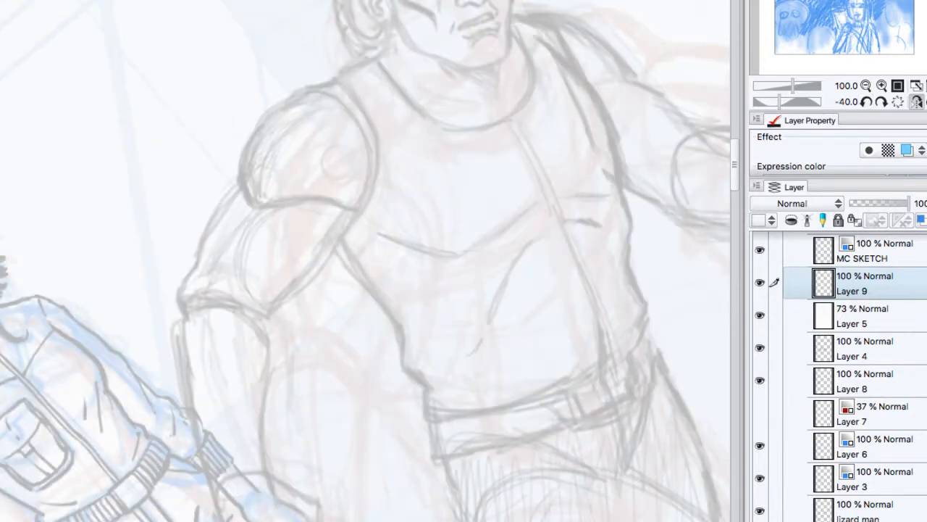
mouse_move(413, 108)
mouse_down()
mouse_move(661, 216)
mouse_move(290, 423)
mouse_move(75, 475)
mouse_move(94, 460)
mouse_up()
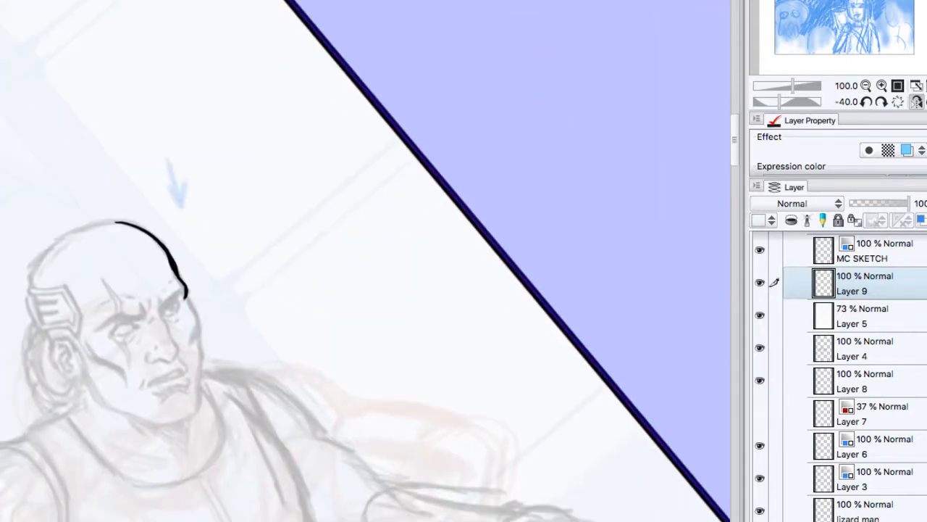
click(866, 86)
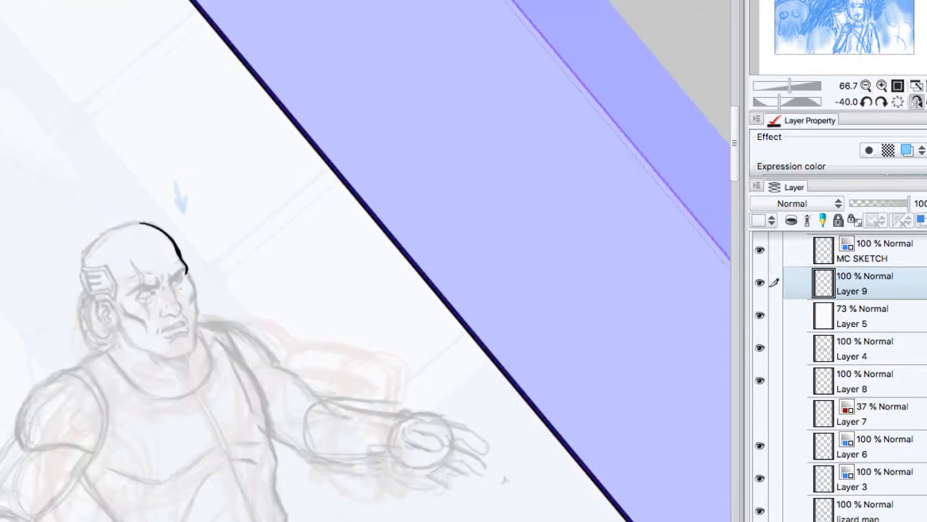
key(ctrl+z)
Step: Test solid black, soft gray and tapered brush strokes in the blank area beside the bald man's head
mouse_move(228, 187)
mouse_down()
mouse_move(239, 214)
mouse_move(248, 212)
mouse_up()
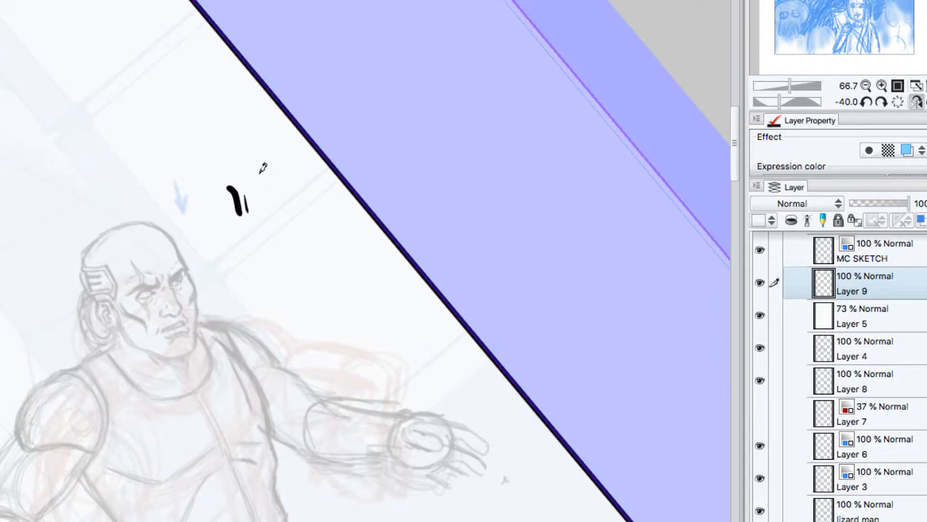
mouse_move(264, 178)
mouse_down()
mouse_move(266, 220)
mouse_move(292, 202)
mouse_up()
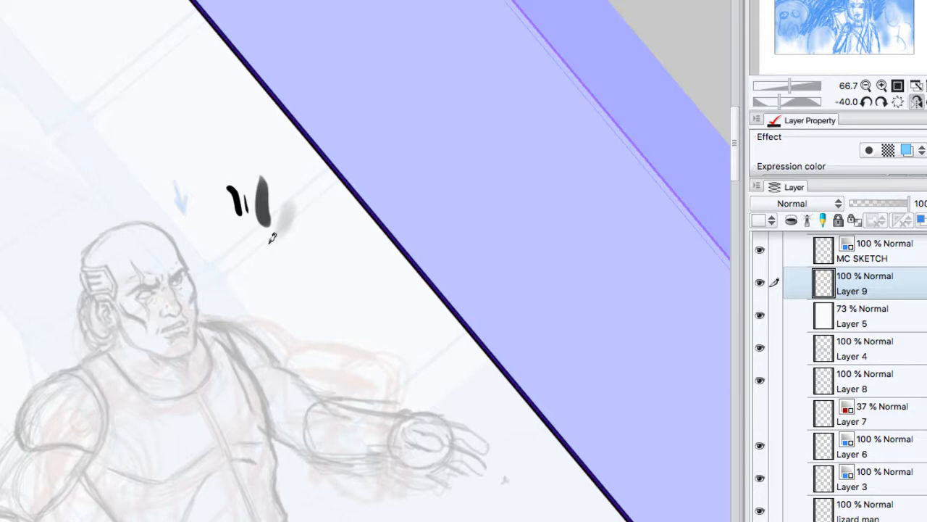
drag(268, 245, 285, 220)
mouse_move(293, 222)
mouse_down()
mouse_move(291, 272)
mouse_move(289, 257)
mouse_move(299, 268)
mouse_move(338, 255)
mouse_move(343, 292)
mouse_move(359, 269)
mouse_up()
drag(355, 283, 363, 271)
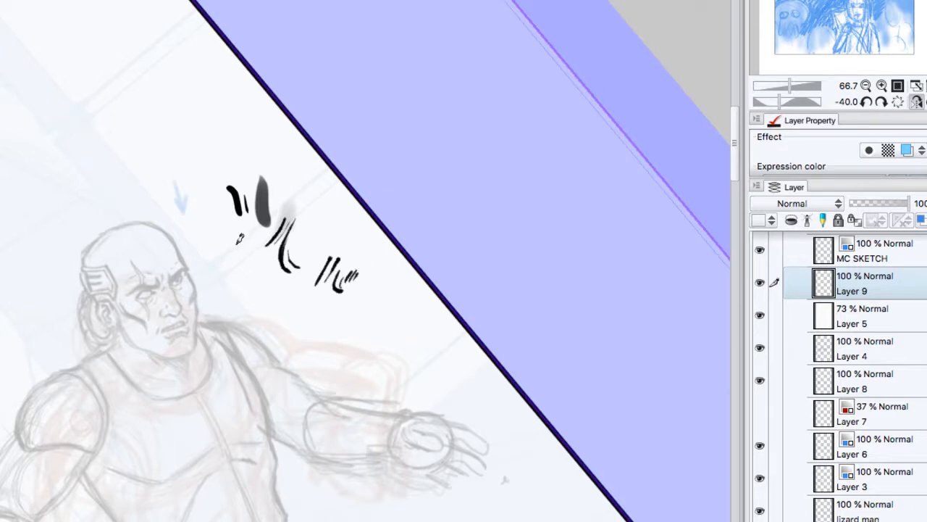
Step: Test thick-to-thin marks and rows of curved hatching beside the bald man, clearing Layer 9 after each round of samples
drag(243, 248, 240, 259)
drag(240, 260, 260, 282)
drag(250, 251, 259, 276)
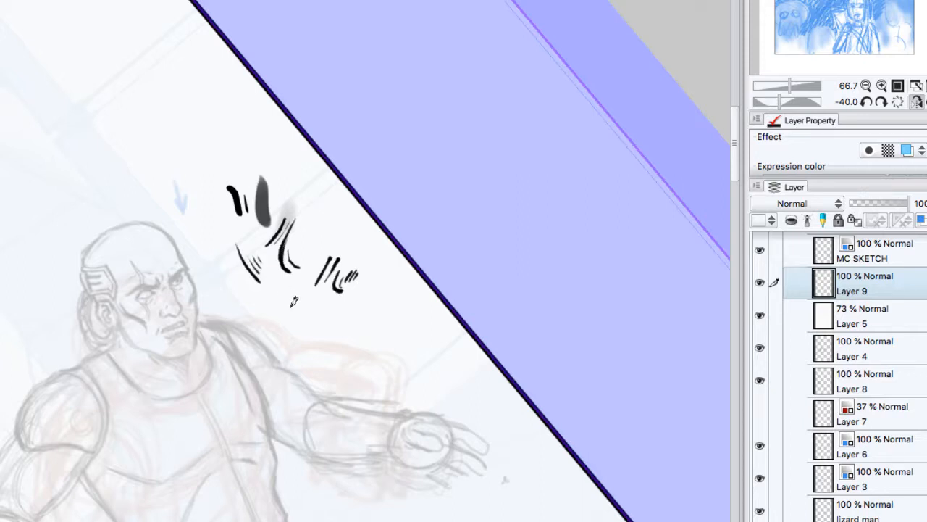
mouse_move(288, 313)
mouse_down()
mouse_move(303, 285)
mouse_move(314, 311)
mouse_move(326, 300)
mouse_move(317, 312)
mouse_move(337, 292)
mouse_move(332, 320)
mouse_move(341, 306)
mouse_move(348, 322)
mouse_move(355, 309)
mouse_move(363, 324)
mouse_move(376, 318)
mouse_up()
mouse_move(376, 284)
mouse_down()
mouse_move(379, 310)
mouse_move(392, 300)
mouse_up()
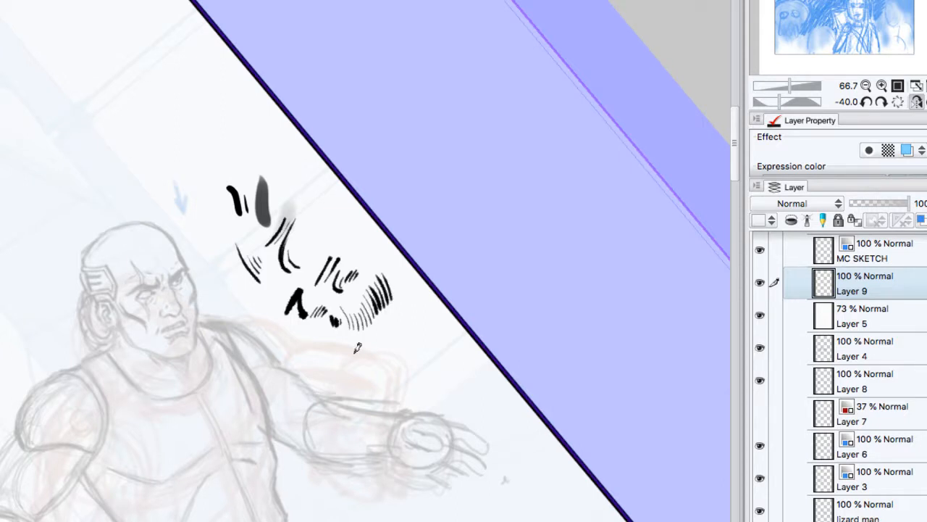
drag(357, 352, 365, 340)
drag(368, 346, 377, 335)
drag(380, 339, 389, 328)
key(Delete)
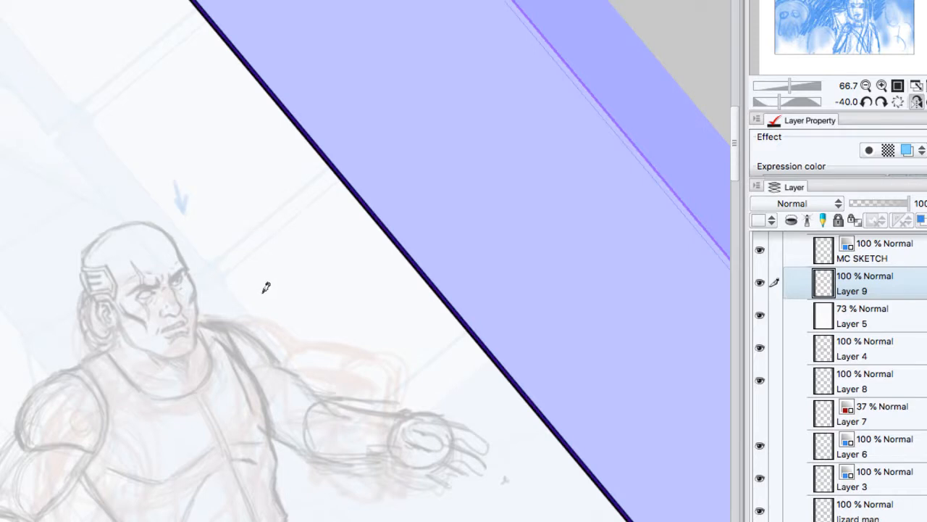
mouse_move(262, 295)
mouse_down()
mouse_move(282, 264)
mouse_move(277, 279)
mouse_move(292, 265)
mouse_move(292, 277)
mouse_move(296, 264)
mouse_move(294, 278)
mouse_move(299, 264)
mouse_move(258, 296)
mouse_move(259, 309)
mouse_move(264, 319)
mouse_move(279, 304)
mouse_move(271, 295)
mouse_move(319, 326)
mouse_up()
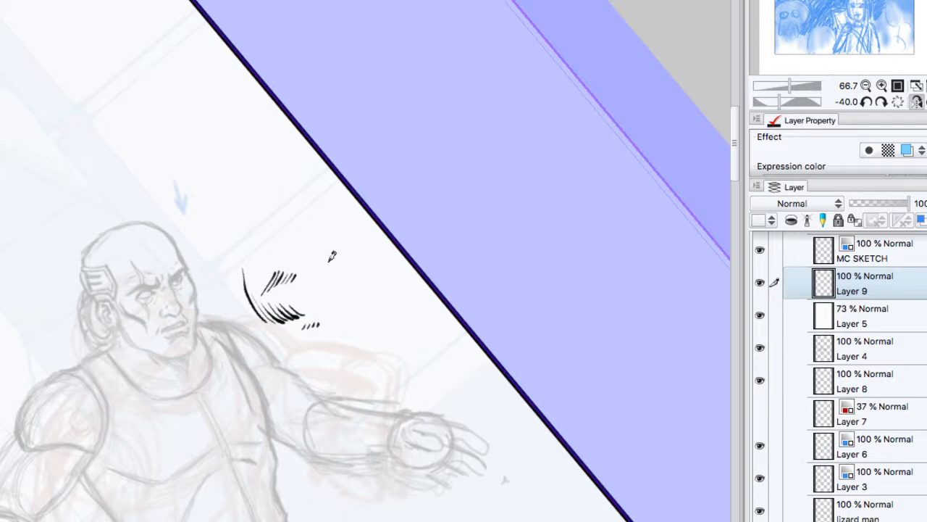
key(Delete)
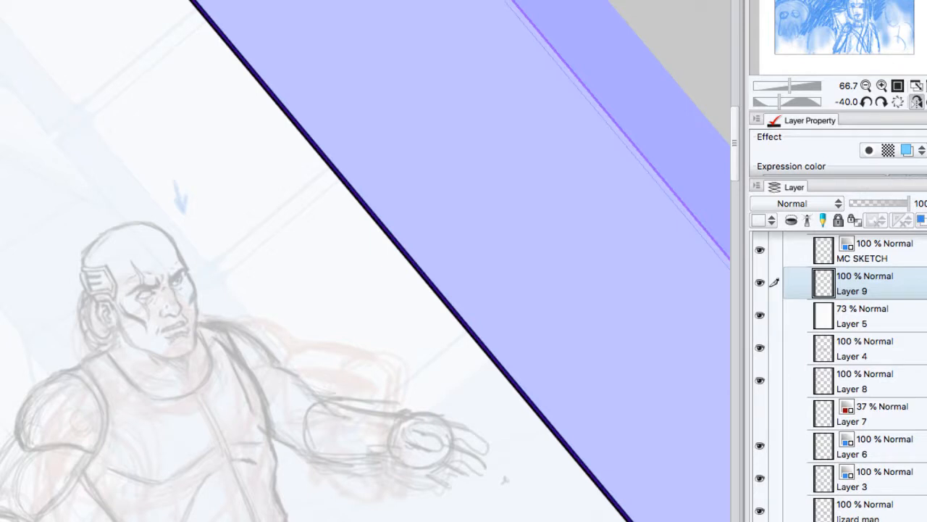
Step: Test gray wash strokes and rough dry-textured black strokes beside the bald man's head
mouse_move(268, 231)
mouse_down()
mouse_move(298, 271)
mouse_move(318, 278)
mouse_move(333, 268)
mouse_move(336, 291)
mouse_move(347, 257)
mouse_move(348, 287)
mouse_move(352, 268)
mouse_move(353, 291)
mouse_up()
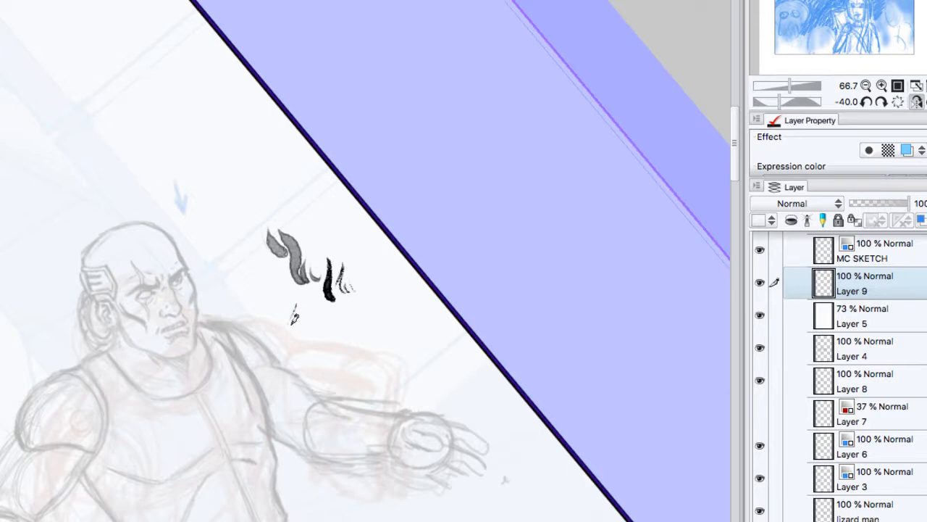
drag(300, 301, 309, 335)
drag(261, 282, 278, 298)
drag(265, 259, 293, 294)
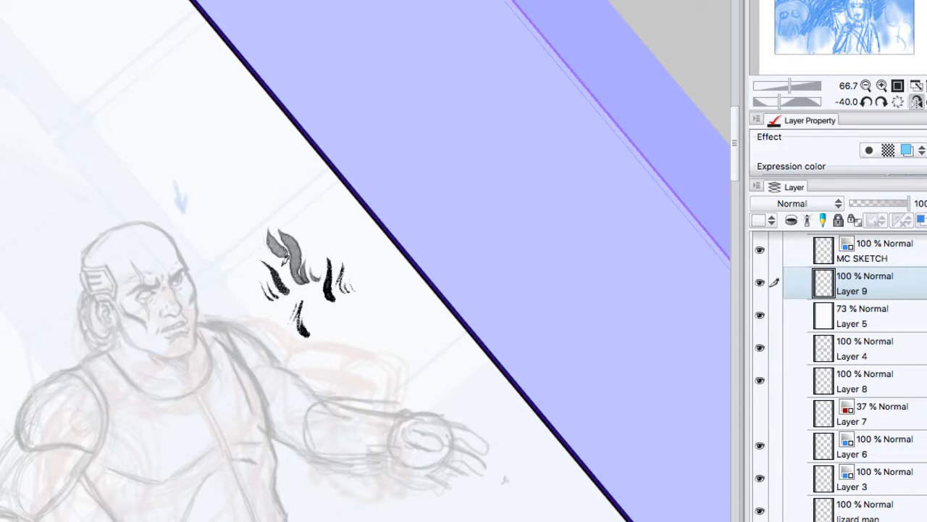
Step: Test scaly, dotted texture patches and tapered textured strokes around the gray wash samples
drag(311, 214, 330, 253)
drag(323, 219, 339, 254)
mouse_move(331, 208)
mouse_down()
mouse_move(362, 252)
mouse_move(362, 270)
mouse_up()
mouse_move(263, 186)
mouse_down()
mouse_move(298, 179)
mouse_move(311, 190)
mouse_move(290, 159)
mouse_move(314, 184)
mouse_move(325, 179)
mouse_move(307, 165)
mouse_move(332, 193)
mouse_up()
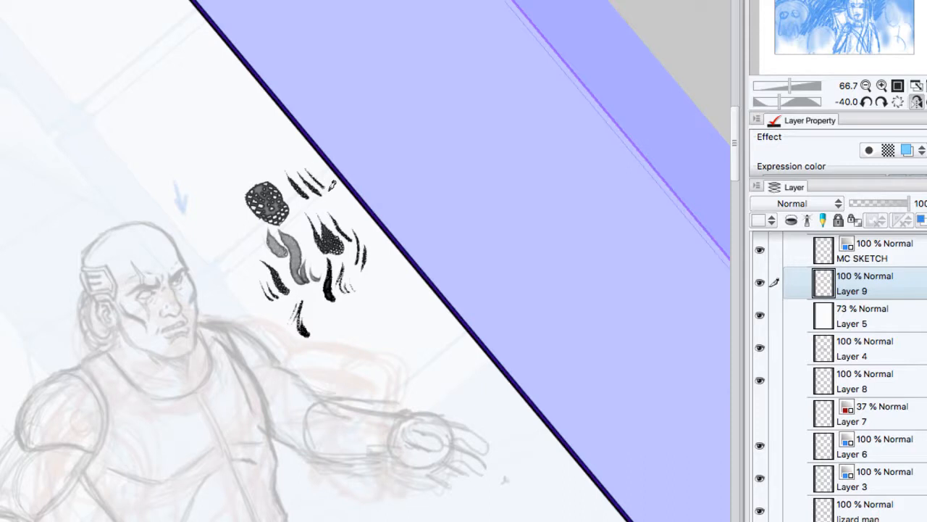
drag(231, 230, 252, 265)
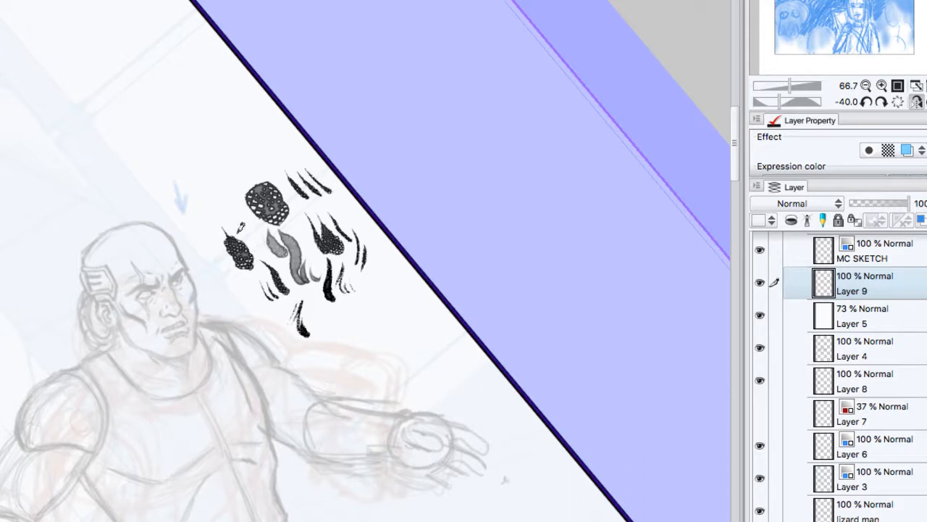
drag(223, 200, 250, 234)
Step: Try the bald man's forehead and cheek contour with a rough textured brush, clear the samples and undo the contour
drag(173, 236, 190, 272)
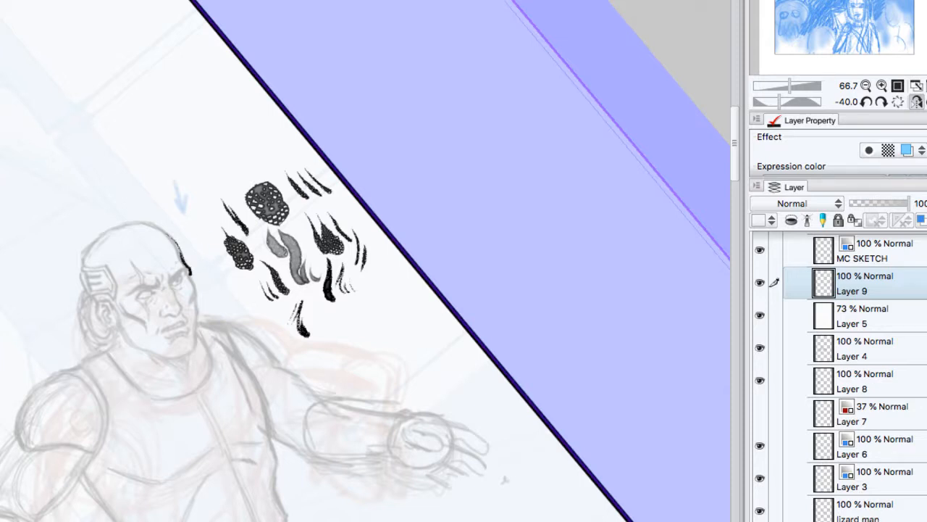
click(882, 85)
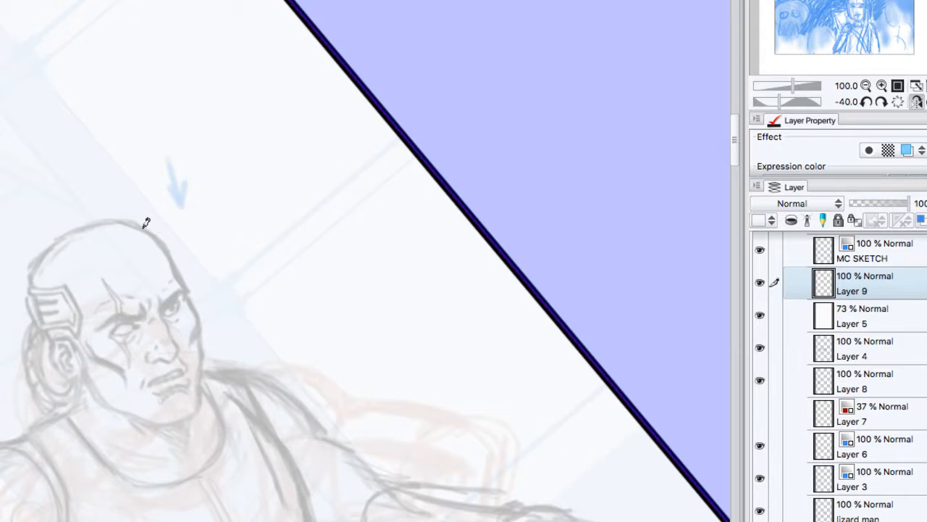
mouse_move(159, 237)
mouse_down()
mouse_move(199, 309)
mouse_move(196, 343)
mouse_move(205, 337)
mouse_move(204, 371)
mouse_up()
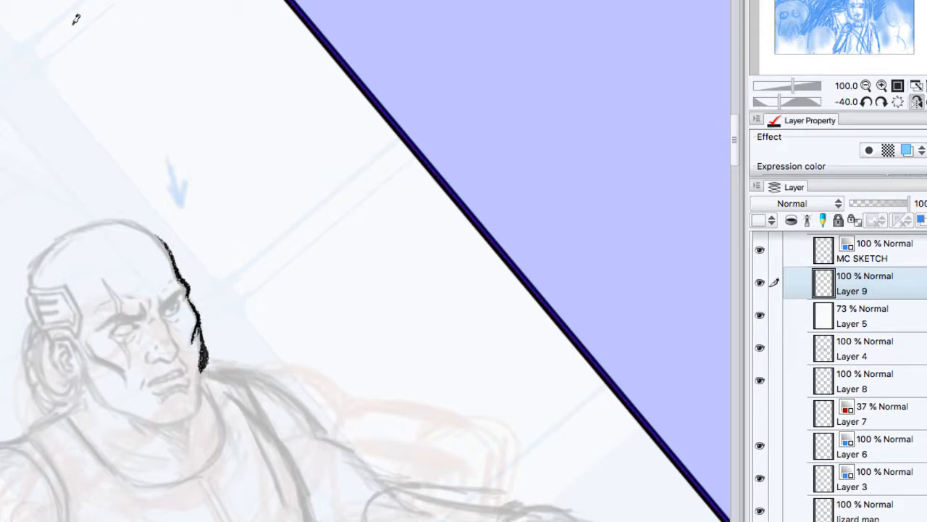
key(ctrl+z)
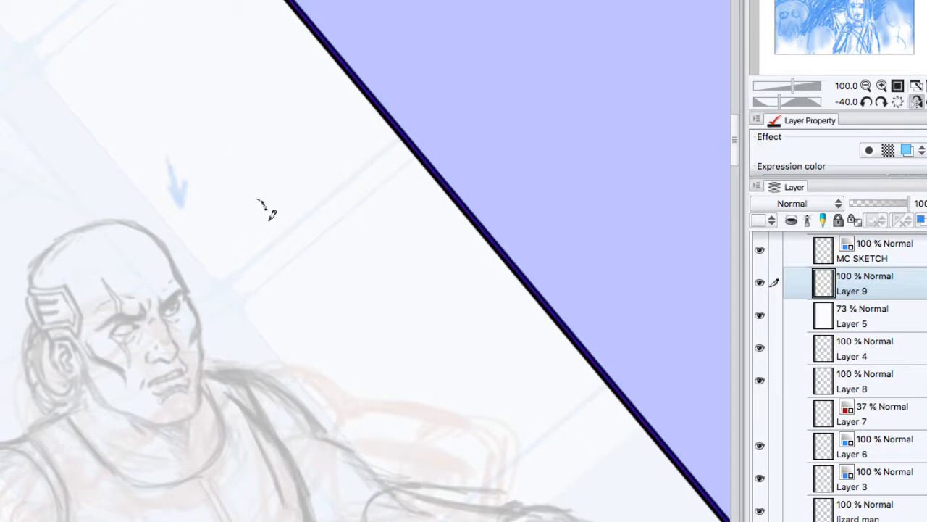
Step: Test grainy dry-brush strokes with varying thickness in the blank area beside the bald man's head
drag(259, 201, 292, 252)
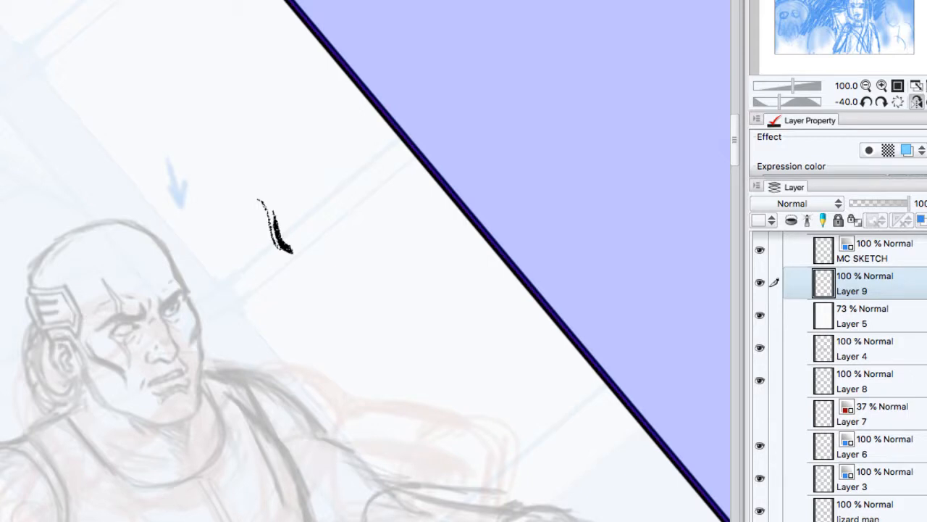
mouse_move(345, 229)
mouse_down()
mouse_move(351, 281)
mouse_move(370, 278)
mouse_up()
mouse_move(368, 312)
mouse_down()
mouse_move(392, 281)
mouse_move(375, 316)
mouse_up()
mouse_move(395, 283)
mouse_down()
mouse_move(378, 320)
mouse_move(400, 294)
mouse_up()
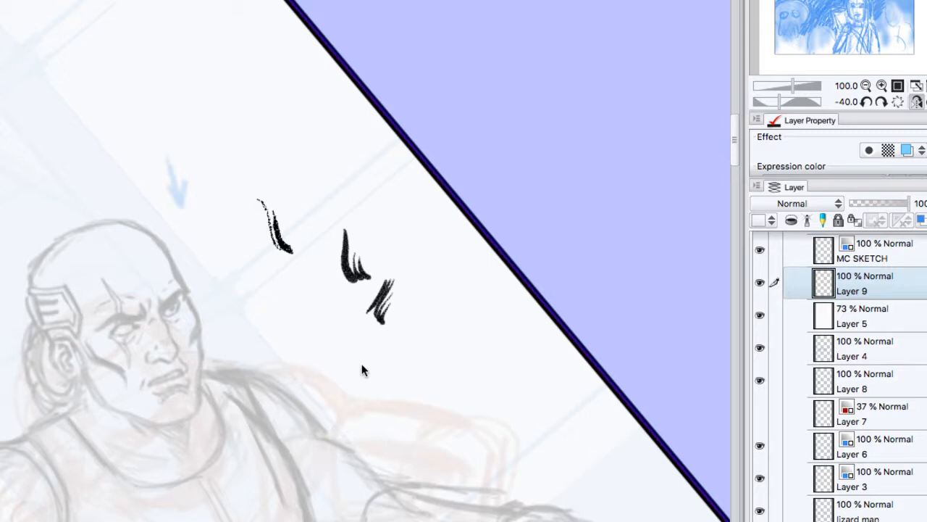
Step: Test faint dry lines and dense textured hatching below the grainy brush samples
mouse_move(379, 324)
mouse_down()
mouse_move(384, 313)
mouse_move(371, 355)
mouse_up()
drag(381, 353, 372, 361)
mouse_move(401, 326)
mouse_down()
mouse_move(374, 380)
mouse_move(389, 384)
mouse_up()
drag(426, 336, 397, 378)
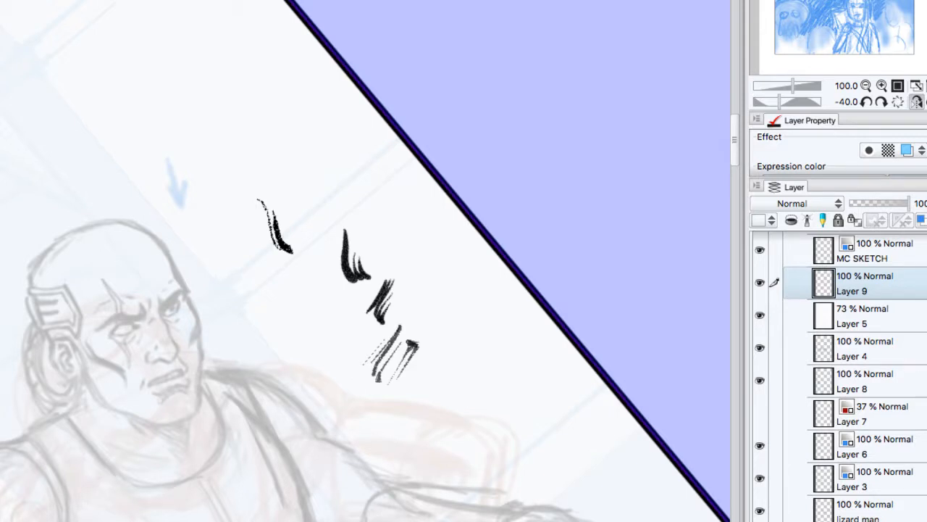
mouse_move(297, 314)
mouse_down()
mouse_move(307, 347)
mouse_move(328, 342)
mouse_move(319, 330)
mouse_move(331, 373)
mouse_up()
mouse_move(344, 337)
mouse_down()
mouse_move(339, 362)
mouse_move(353, 386)
mouse_up()
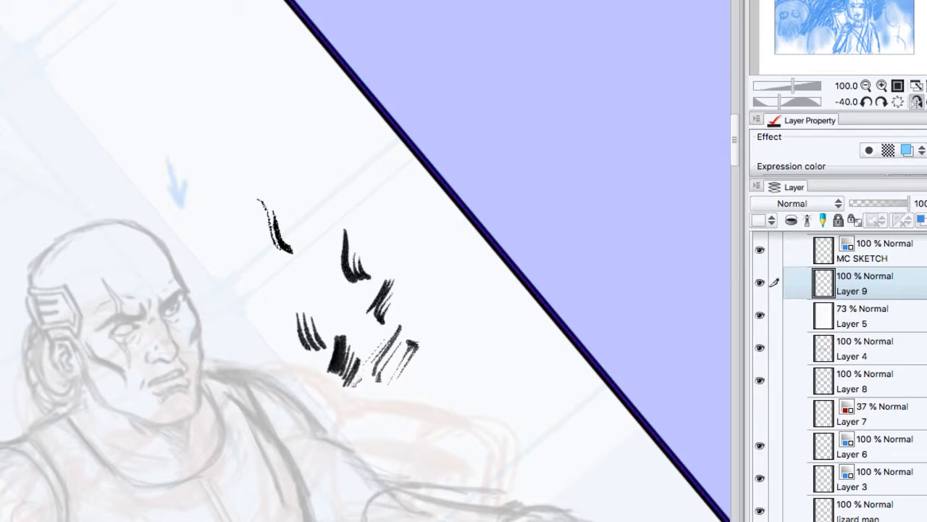
mouse_move(368, 355)
mouse_down()
mouse_move(357, 387)
mouse_move(361, 377)
mouse_up()
Step: Try textured contours on the bald man's shoulder and forehead-to-jaw edge, test thinner strokes nearby, and clear Layer 9
mouse_move(253, 372)
mouse_down()
mouse_move(295, 392)
mouse_move(327, 436)
mouse_up()
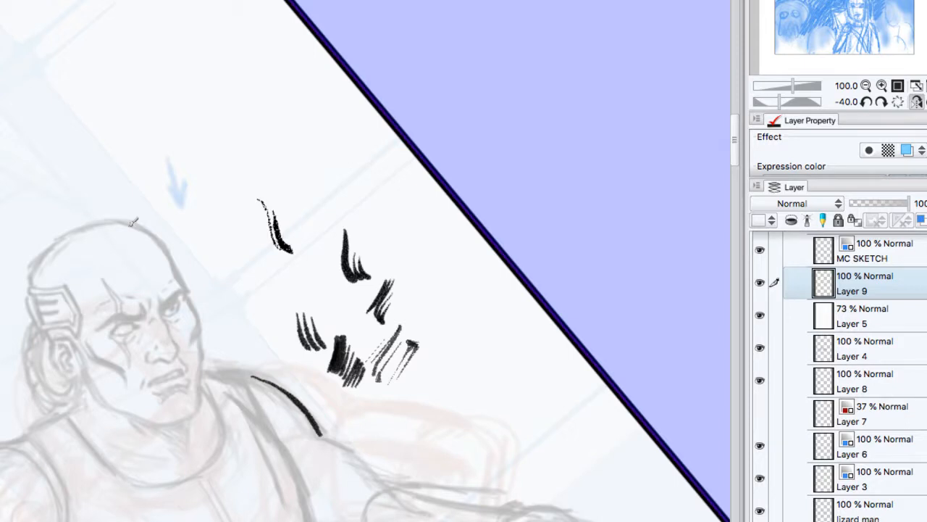
mouse_move(133, 225)
mouse_down()
mouse_move(187, 283)
mouse_move(199, 323)
mouse_move(203, 312)
mouse_move(203, 375)
mouse_up()
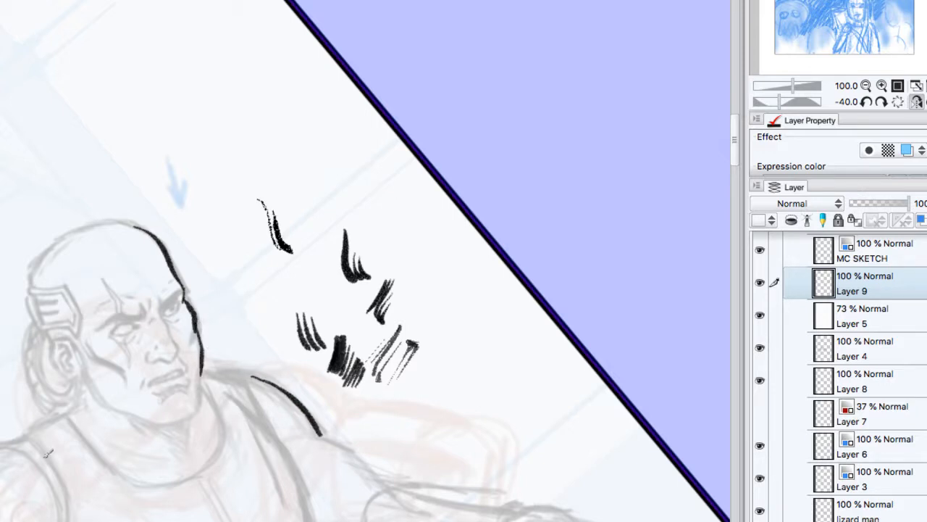
drag(292, 152, 321, 216)
mouse_move(307, 173)
mouse_down()
mouse_move(326, 214)
mouse_move(331, 191)
mouse_move(338, 195)
mouse_up()
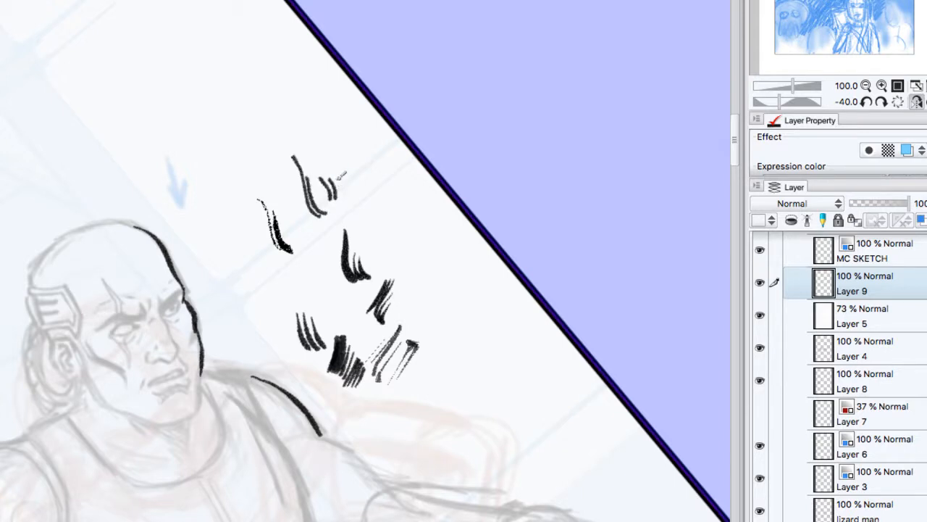
key(Delete)
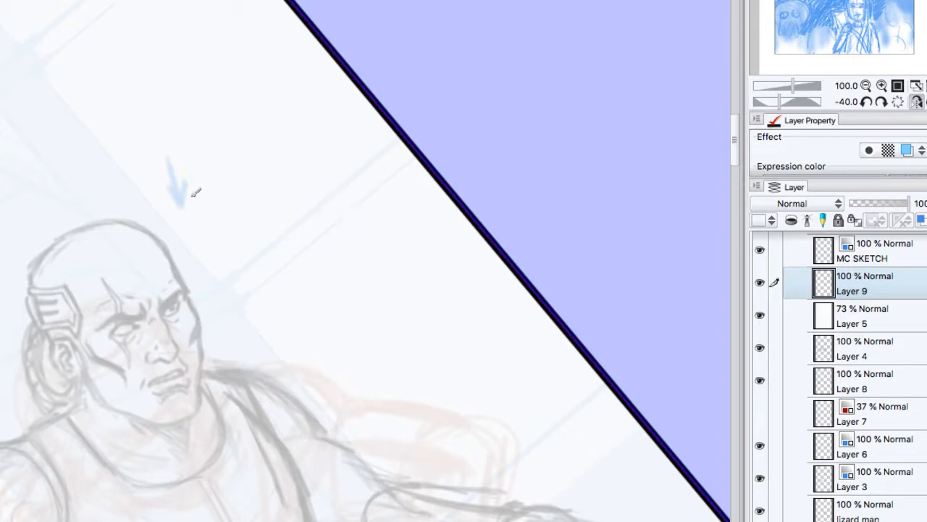
Step: Try another ink contour from the top of the bald man's head to his brow, and undo it
mouse_move(132, 224)
mouse_down()
mouse_move(120, 225)
mouse_move(184, 286)
mouse_up()
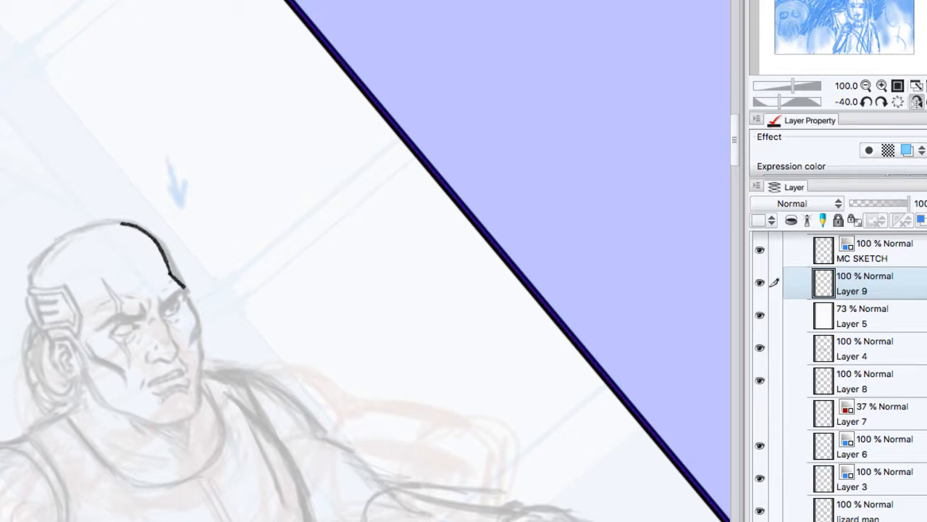
key(super+z)
mouse_move(653, 521)
mouse_down()
mouse_move(588, 508)
mouse_move(429, 517)
mouse_move(640, 276)
mouse_move(759, 112)
mouse_up()
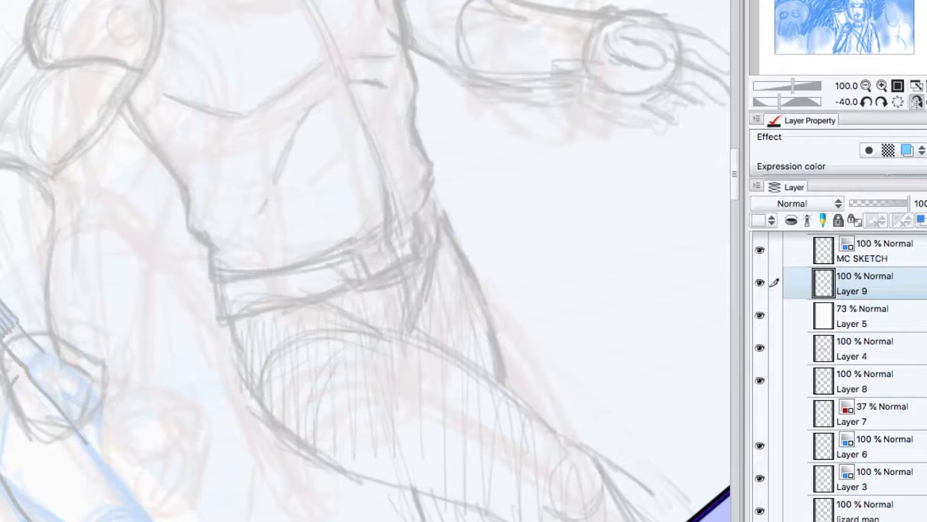
drag(326, 167, 512, 394)
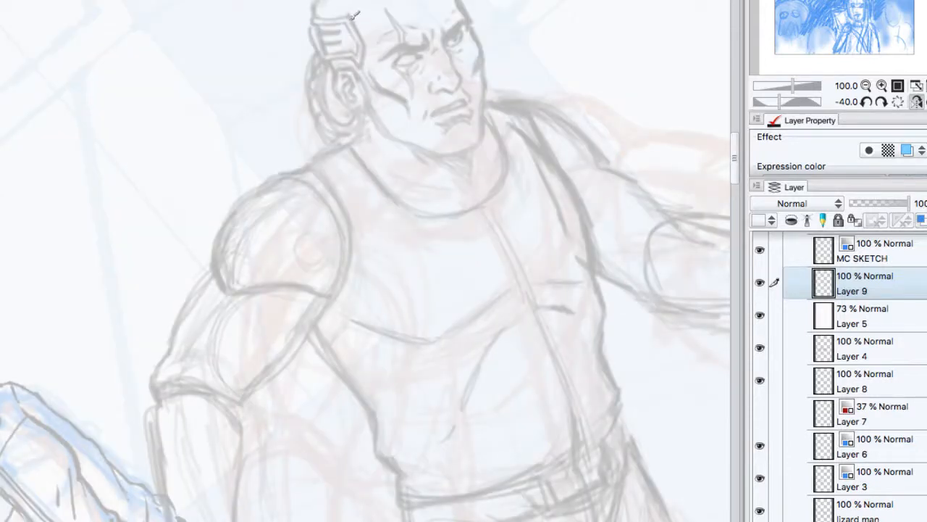
Step: Ink the bald man's temple implant plate with its inner vent lines, plus the ear and the jaw line beneath it
drag(348, 17, 364, 61)
mouse_move(347, 14)
mouse_down()
mouse_move(359, 67)
mouse_move(329, 61)
mouse_up()
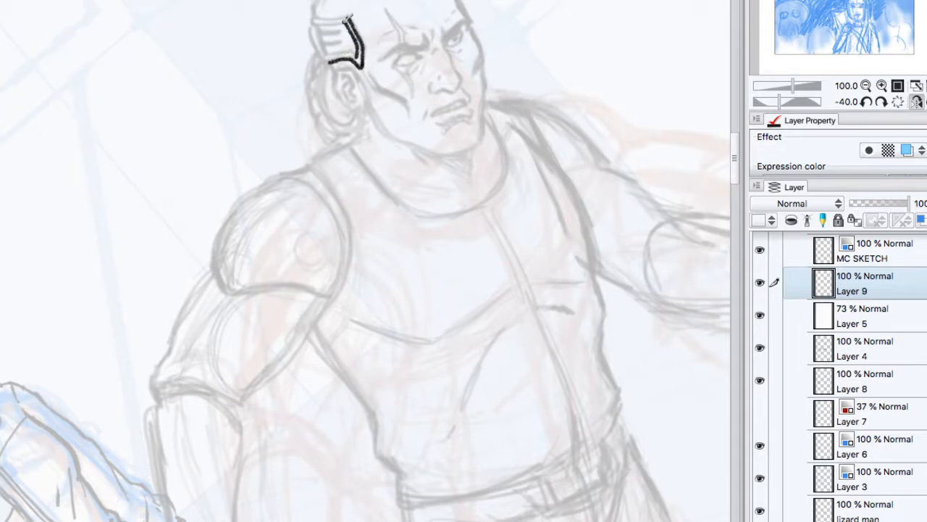
mouse_move(349, 16)
mouse_down()
mouse_move(321, 18)
mouse_move(351, 10)
mouse_move(310, 20)
mouse_move(320, 44)
mouse_move(330, 64)
mouse_up()
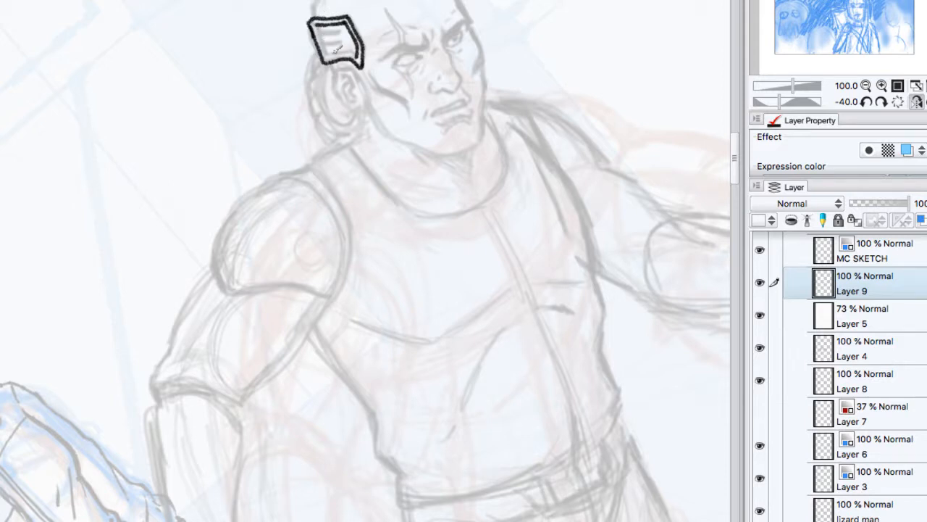
mouse_move(319, 26)
mouse_down()
mouse_move(326, 56)
mouse_move(355, 48)
mouse_move(363, 60)
mouse_move(336, 72)
mouse_move(325, 34)
mouse_move(346, 39)
mouse_up()
drag(332, 48, 353, 36)
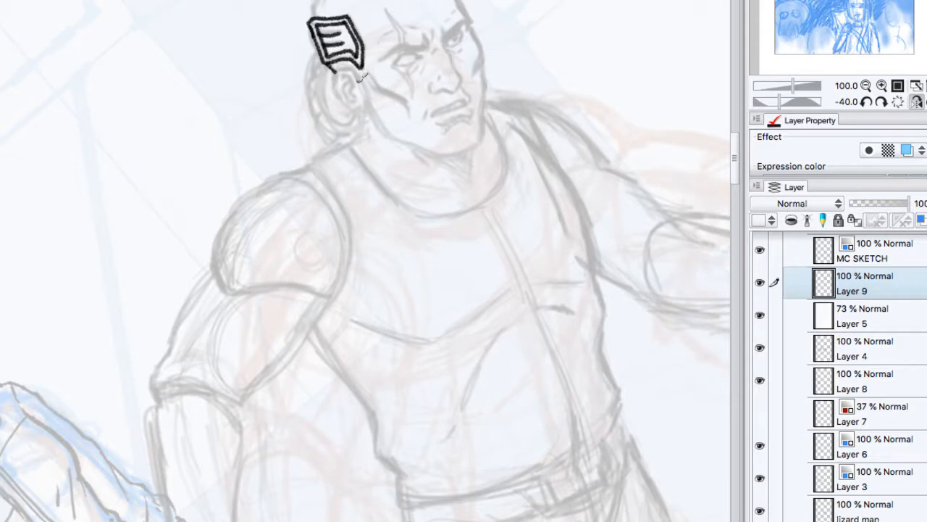
mouse_move(360, 80)
mouse_down()
mouse_move(350, 69)
mouse_move(334, 79)
mouse_move(345, 92)
mouse_up()
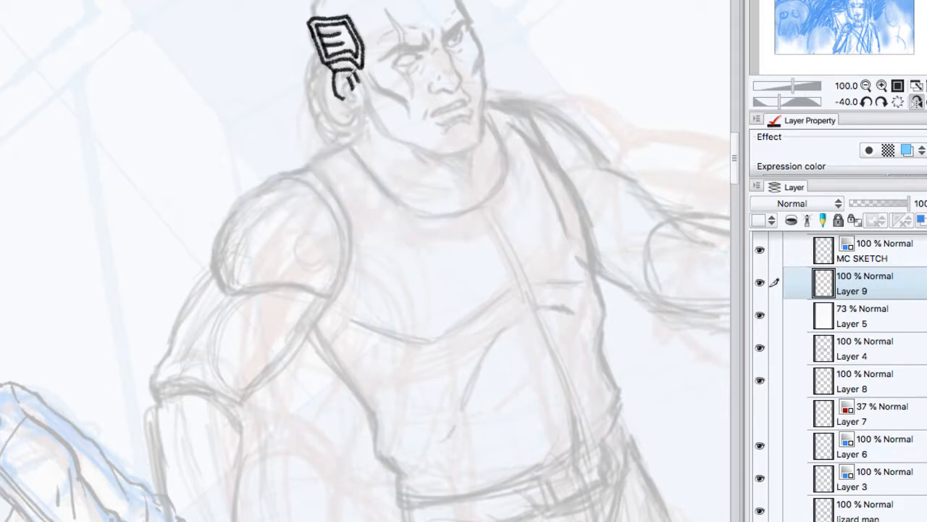
mouse_move(352, 85)
mouse_down()
mouse_move(362, 97)
mouse_move(352, 102)
mouse_move(349, 72)
mouse_move(350, 104)
mouse_move(370, 107)
mouse_move(371, 96)
mouse_move(395, 131)
mouse_up()
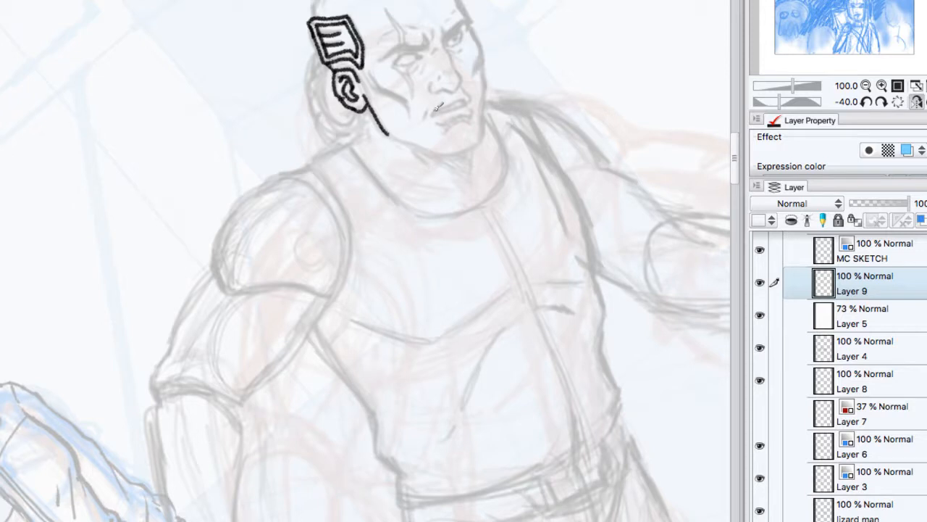
Step: Ink the bald man's nose, gritted mouth and far eye, and the far face contour from brow to chin
mouse_move(444, 31)
mouse_down()
mouse_move(467, 67)
mouse_move(467, 84)
mouse_move(431, 81)
mouse_up()
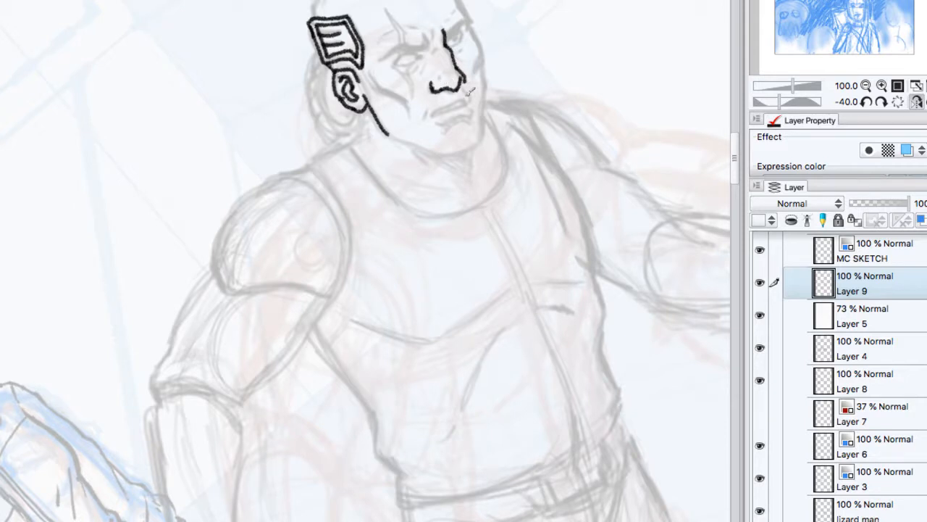
mouse_move(466, 95)
mouse_down()
mouse_move(436, 109)
mouse_move(453, 110)
mouse_move(468, 95)
mouse_move(445, 112)
mouse_up()
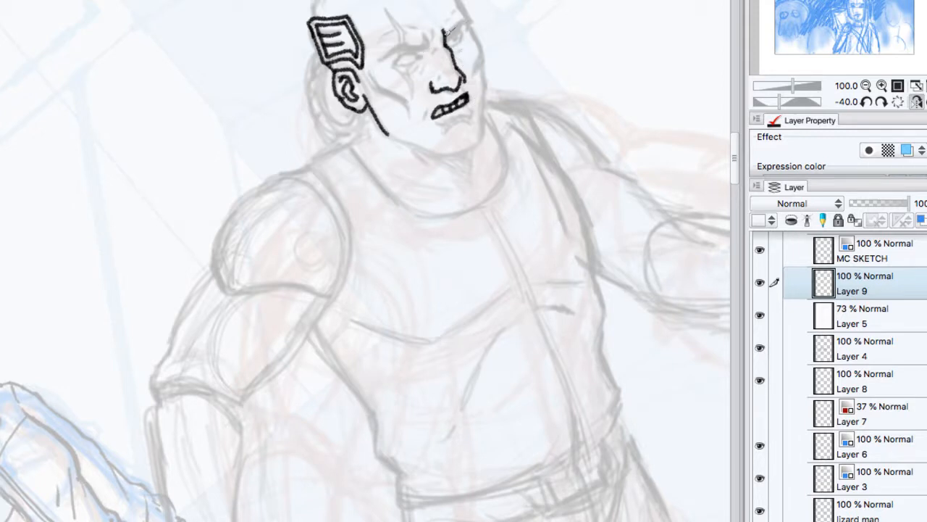
drag(446, 33, 465, 19)
mouse_move(449, 32)
mouse_down()
mouse_move(462, 38)
mouse_move(449, 34)
mouse_move(453, 75)
mouse_move(459, 69)
mouse_up()
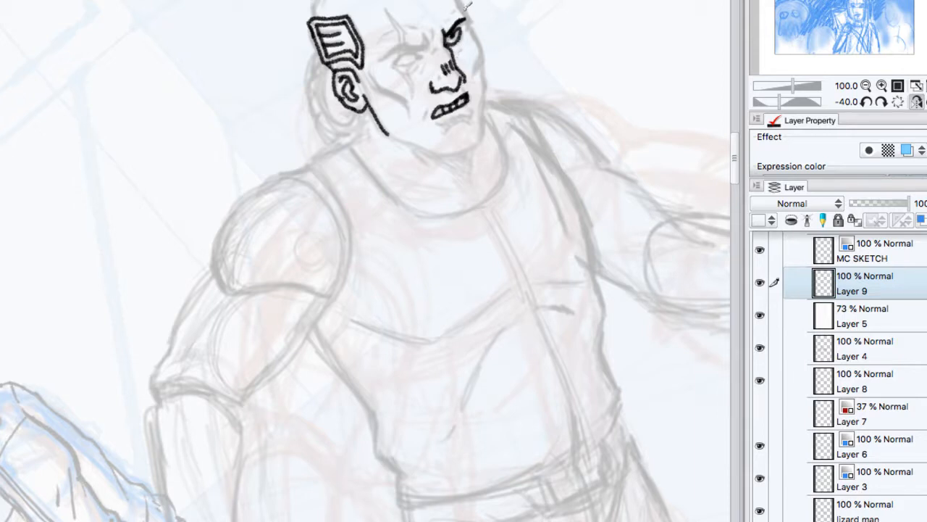
mouse_move(467, 6)
mouse_down()
mouse_move(482, 126)
mouse_move(461, 149)
mouse_move(435, 151)
mouse_up()
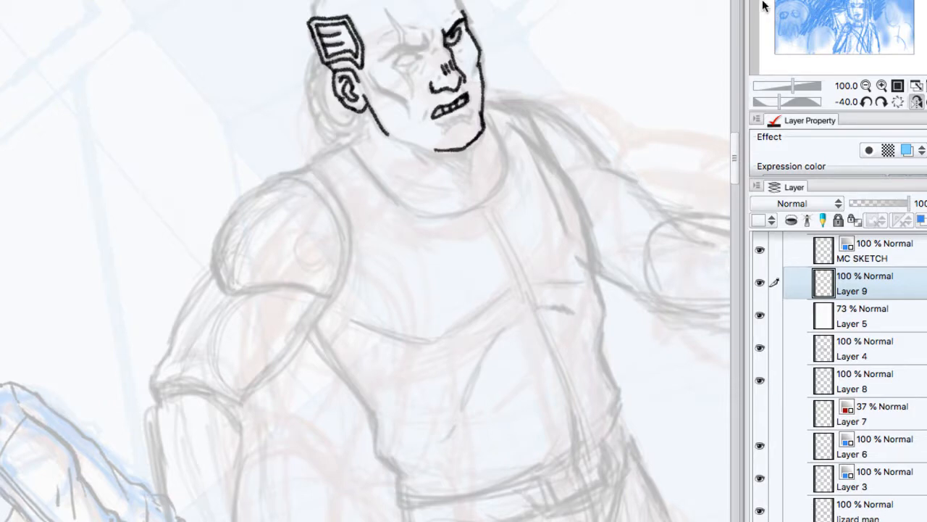
Step: Ink the near eye with its heavy furrowed brow, and the scar running from the forehead to below the eye
click(898, 102)
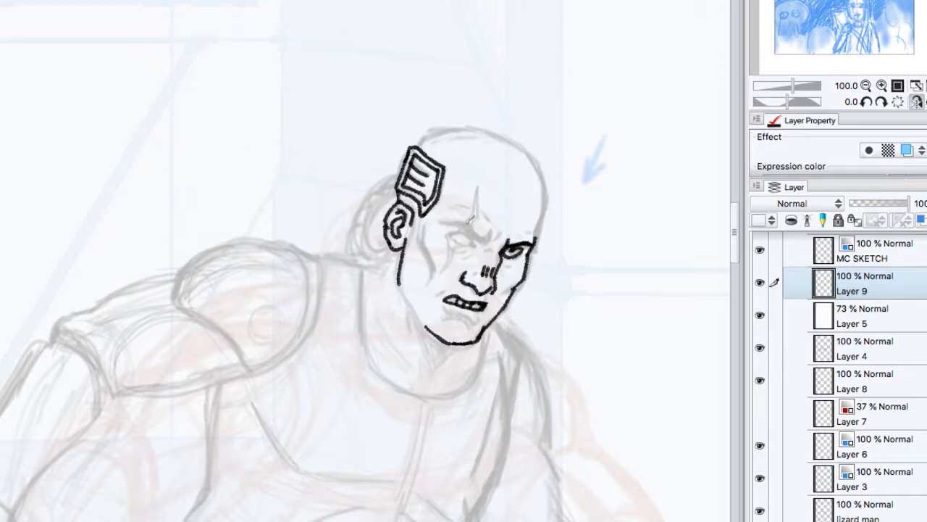
drag(466, 230, 490, 235)
drag(480, 186, 473, 226)
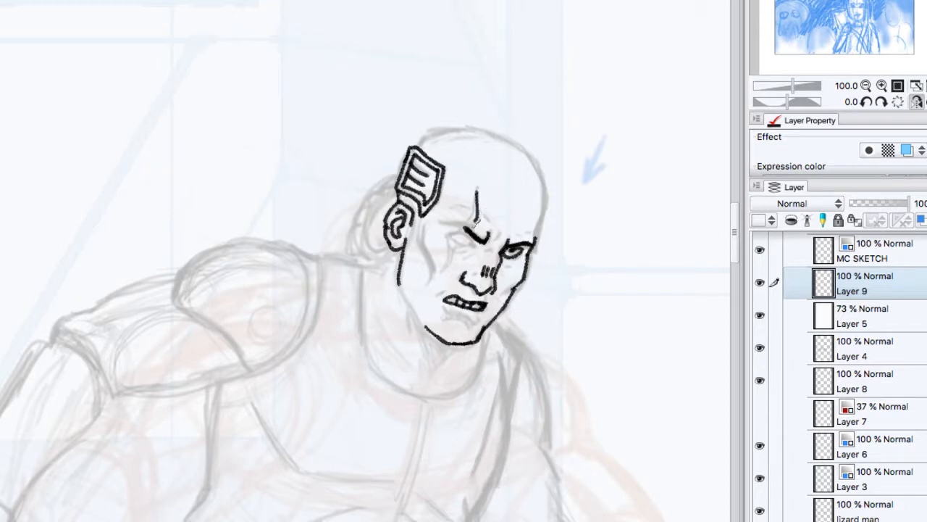
mouse_move(479, 190)
mouse_down()
mouse_move(471, 221)
mouse_move(461, 225)
mouse_move(520, 244)
mouse_up()
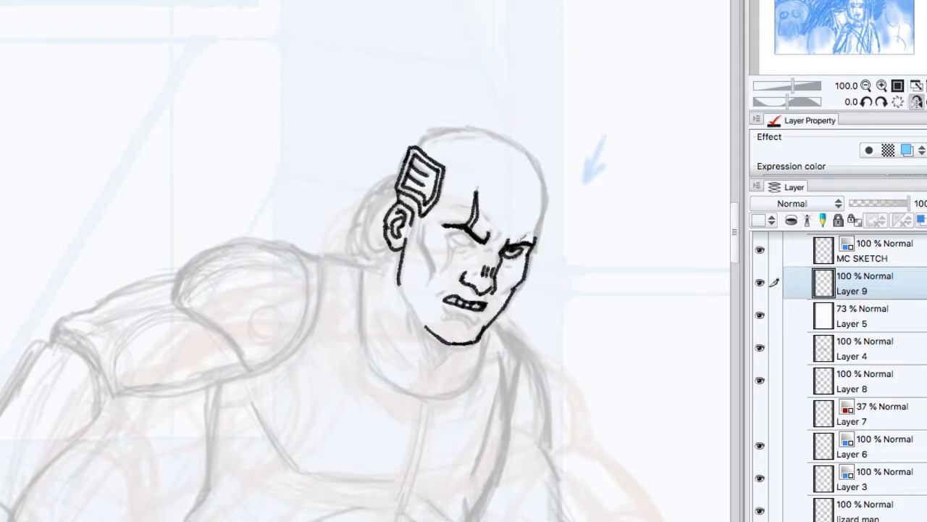
mouse_move(476, 233)
mouse_down()
mouse_move(449, 234)
mouse_move(476, 244)
mouse_up()
mouse_move(445, 242)
mouse_down()
mouse_move(448, 264)
mouse_move(473, 242)
mouse_move(469, 227)
mouse_up()
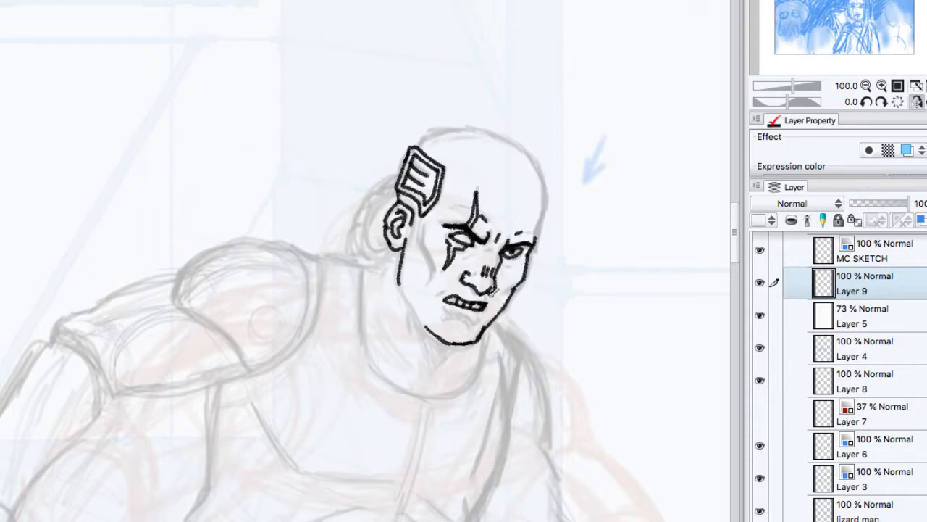
Step: Ink the lower lip and the jaw up to the ear, adding cheek creases and a short neck line behind the ear
mouse_move(493, 294)
mouse_down()
mouse_move(484, 316)
mouse_move(496, 309)
mouse_up()
drag(450, 310, 475, 319)
drag(398, 280, 420, 314)
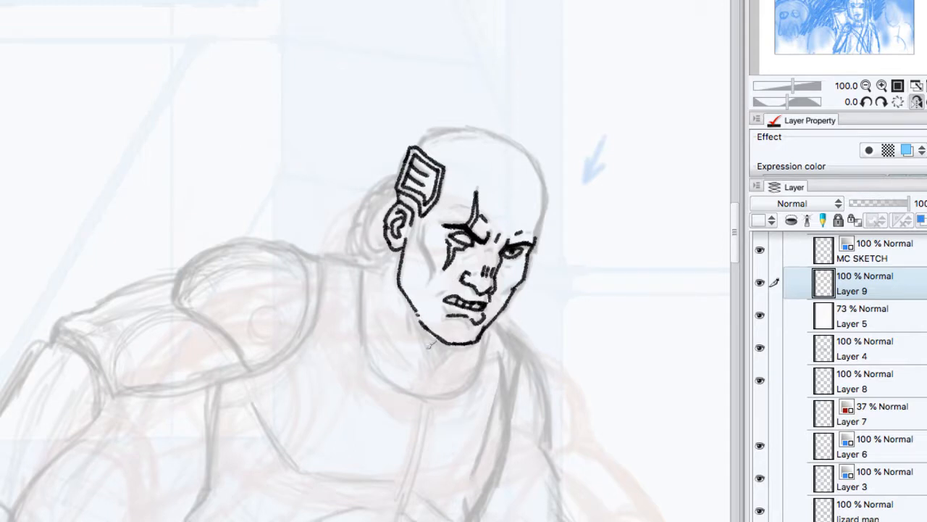
drag(400, 251, 381, 280)
drag(420, 228, 429, 271)
drag(425, 282, 426, 290)
drag(505, 295, 518, 285)
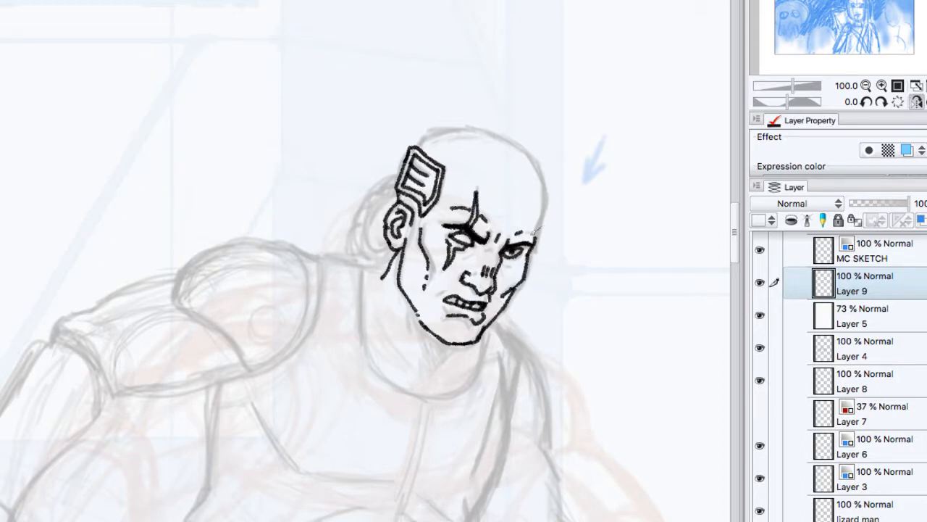
Step: Ink the bald skull's outline from the far brow over the crown to the temple implant
drag(535, 235, 543, 211)
mouse_move(536, 154)
mouse_down()
mouse_move(546, 183)
mouse_move(542, 218)
mouse_up()
drag(789, 102, 773, 104)
mouse_move(246, 147)
mouse_down()
mouse_move(199, 184)
mouse_move(192, 226)
mouse_move(194, 190)
mouse_move(190, 255)
mouse_up()
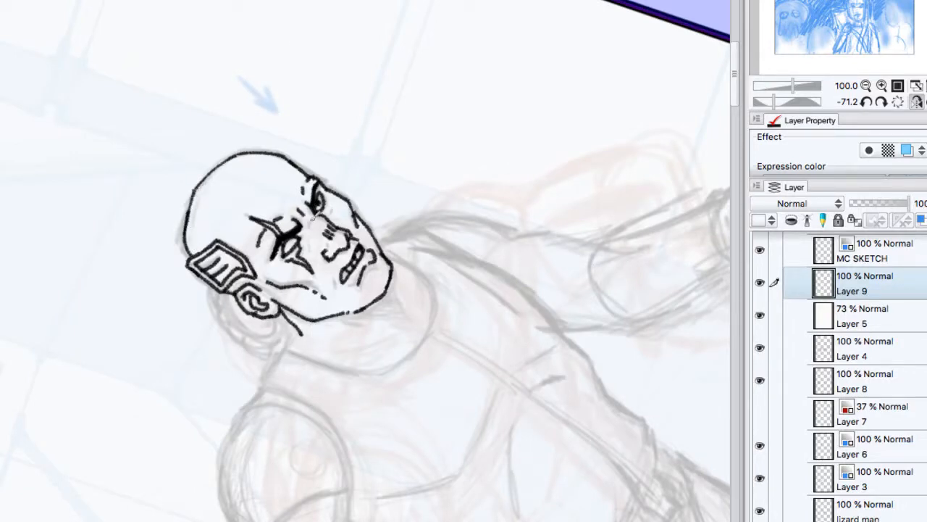
Step: Ink the ribbed tube curving behind the ear, and the neck and shoulder lines at its base
mouse_move(208, 275)
mouse_down()
mouse_move(233, 332)
mouse_move(279, 351)
mouse_up()
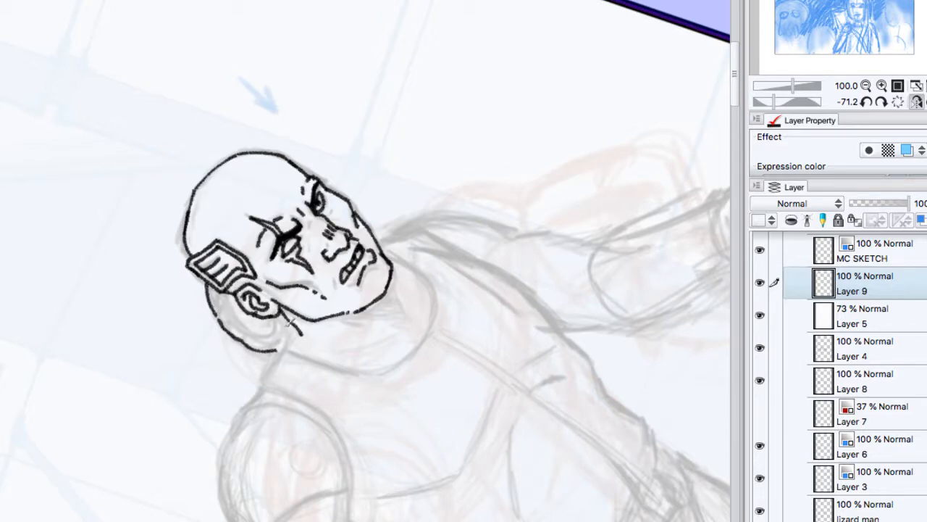
drag(290, 318, 294, 355)
drag(289, 319, 265, 386)
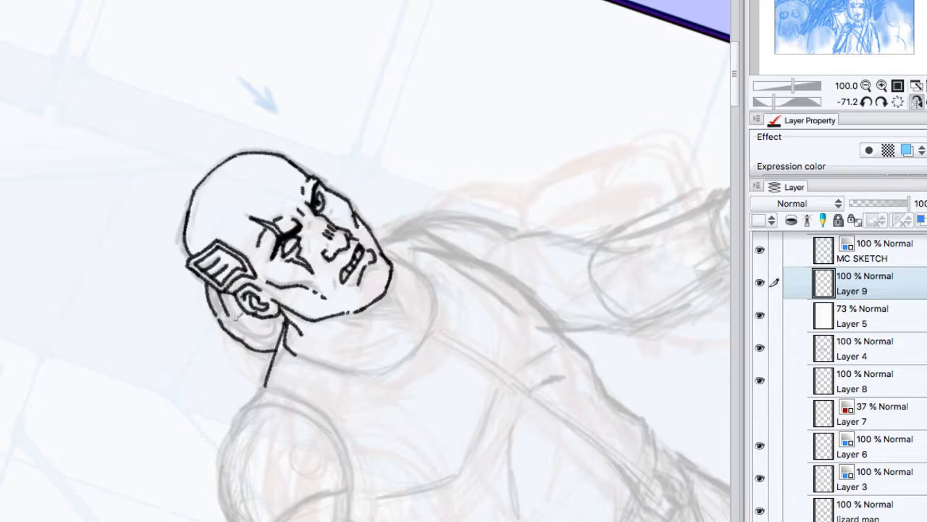
mouse_move(244, 323)
mouse_down()
mouse_move(265, 338)
mouse_move(290, 335)
mouse_up()
mouse_move(214, 289)
mouse_down()
mouse_move(239, 327)
mouse_move(262, 345)
mouse_move(281, 339)
mouse_up()
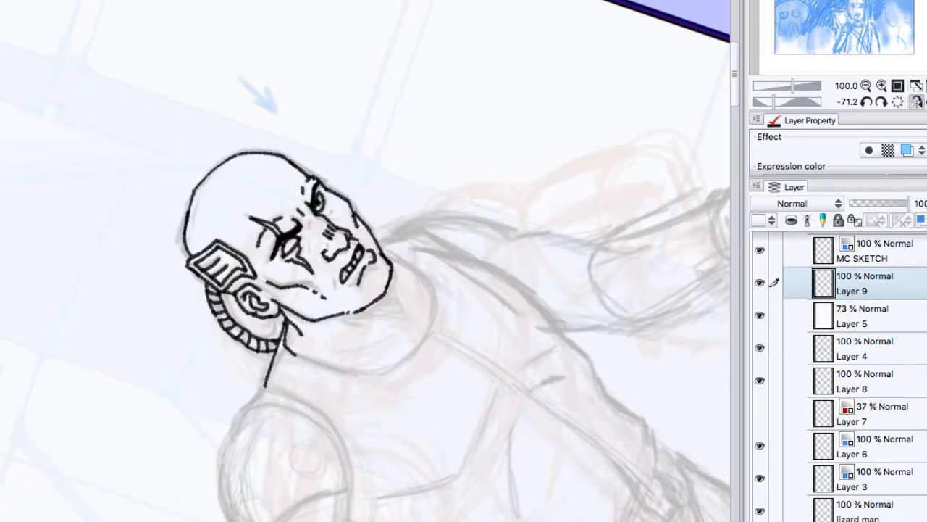
Step: Ink the throat and neck muscle lines beneath the bald man's chin
mouse_move(393, 276)
mouse_down()
mouse_move(224, 242)
mouse_move(242, 279)
mouse_move(226, 291)
mouse_up()
drag(175, 332, 217, 301)
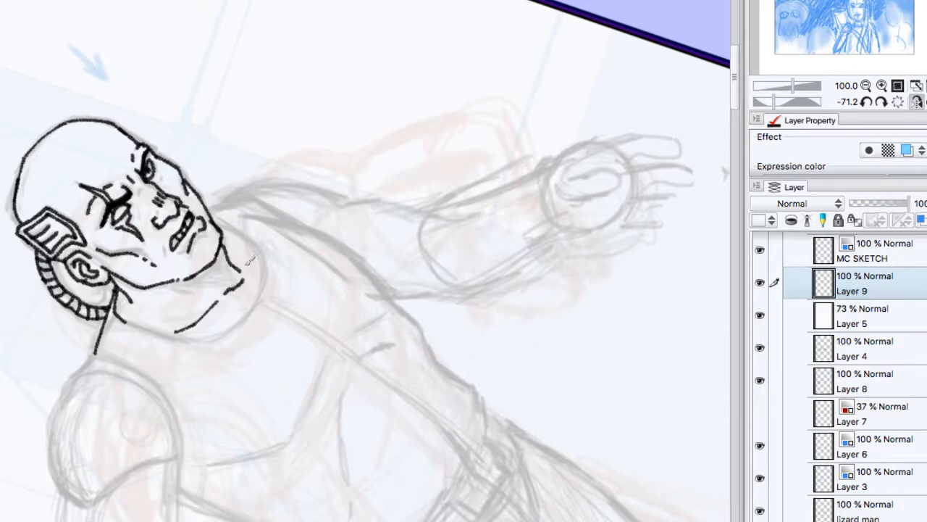
drag(241, 243, 245, 270)
drag(168, 286, 229, 279)
Step: Ink the shirt's curved collar around the neck, undoing and redrawing the near side of the curve
click(898, 101)
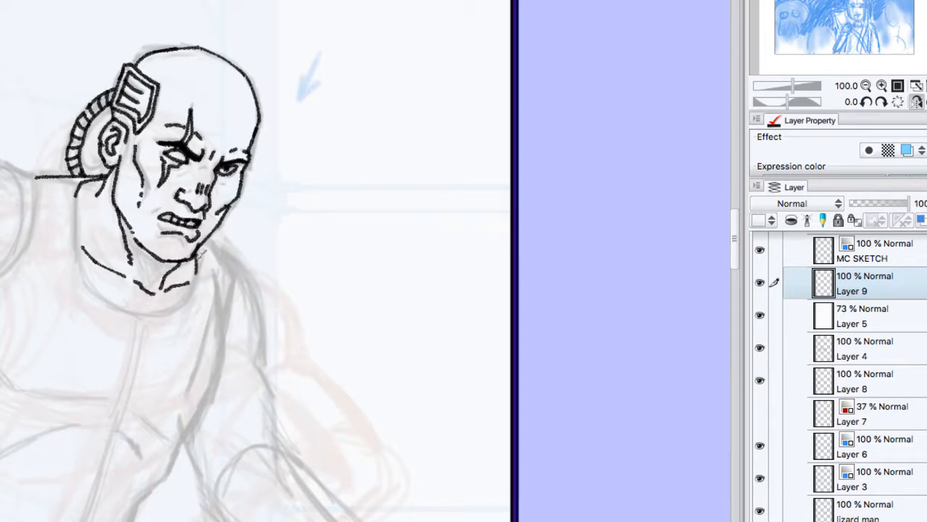
drag(197, 259, 187, 298)
drag(75, 186, 152, 316)
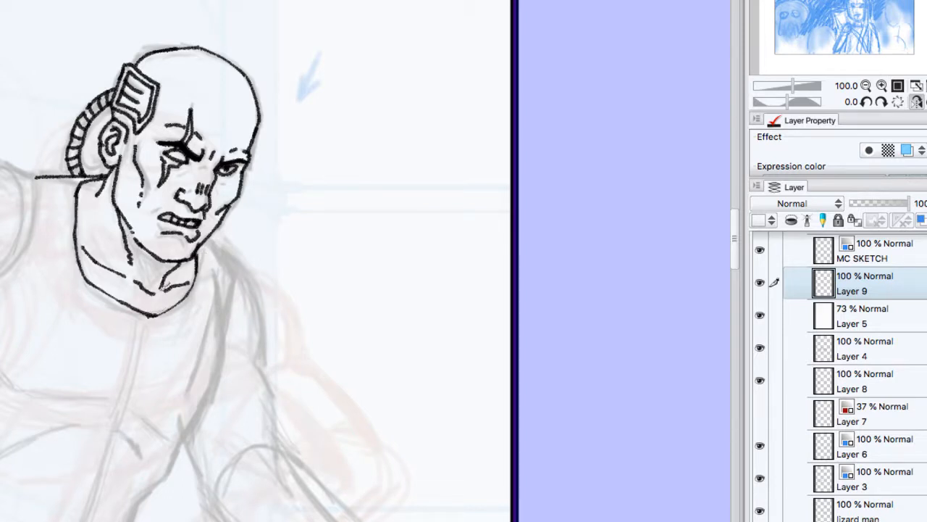
key(ctrl+z)
mouse_move(76, 185)
mouse_down()
mouse_move(92, 281)
mouse_move(110, 301)
mouse_move(164, 316)
mouse_up()
Step: Ink the two curved contour lines of the far shoulder, and add a small facial crease beside the nose
drag(217, 248, 222, 332)
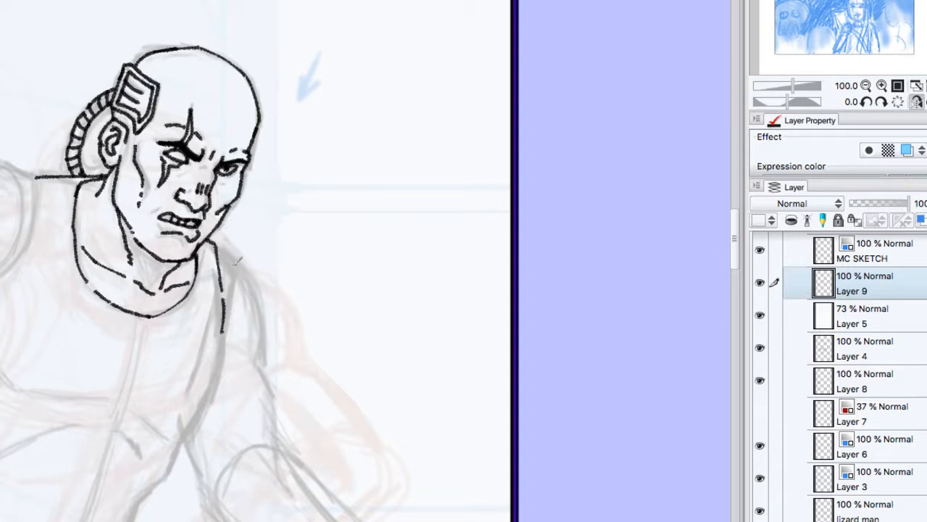
mouse_move(214, 245)
mouse_down()
mouse_move(246, 274)
mouse_move(255, 353)
mouse_up()
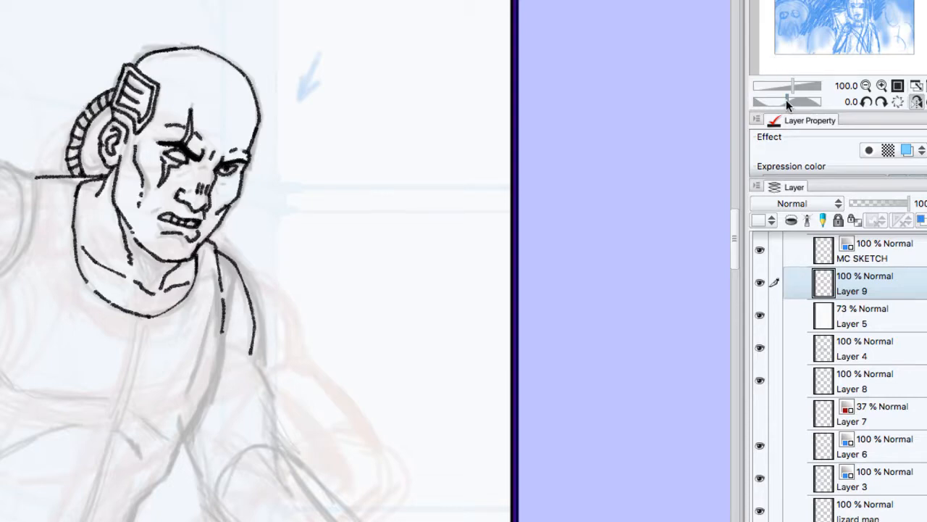
drag(786, 102, 781, 100)
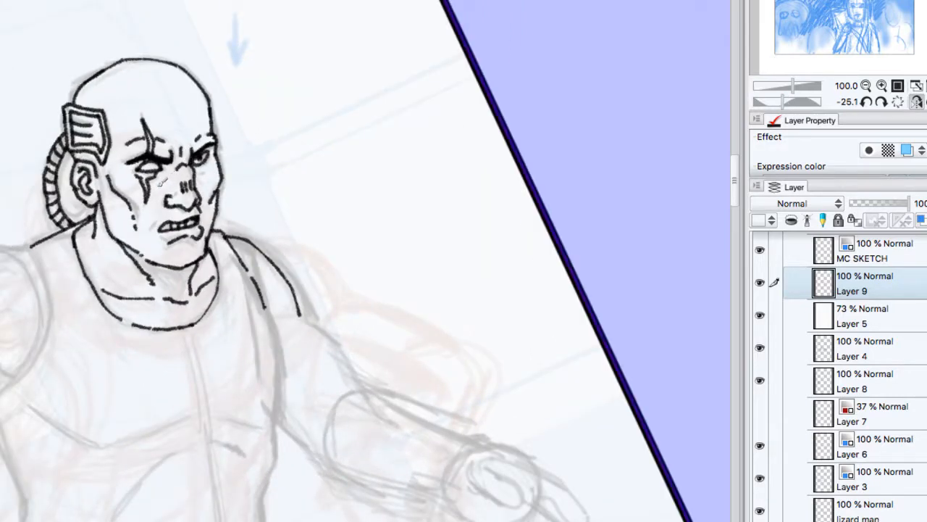
drag(201, 164, 204, 171)
Step: Ink the top edge of the near shoulder pad and the thick double rim along its lower edge
click(867, 103)
click(867, 103)
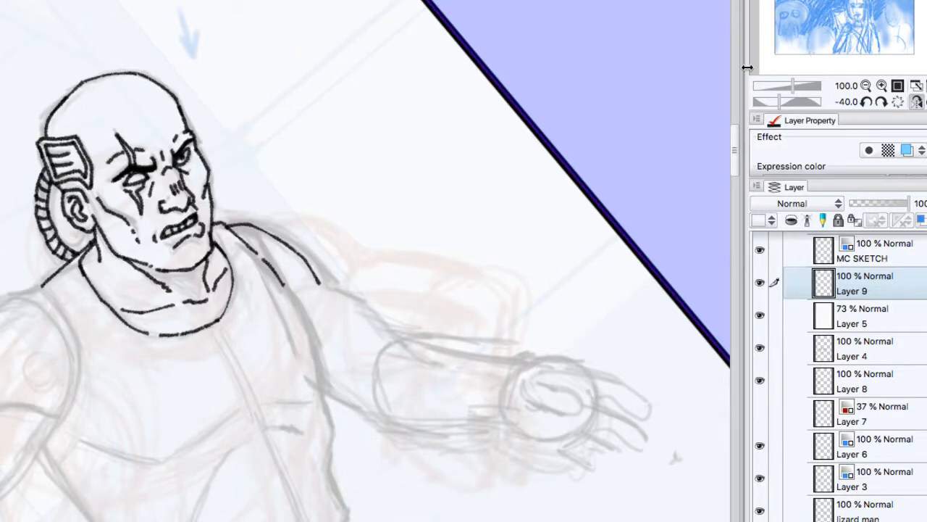
drag(733, 131, 735, 154)
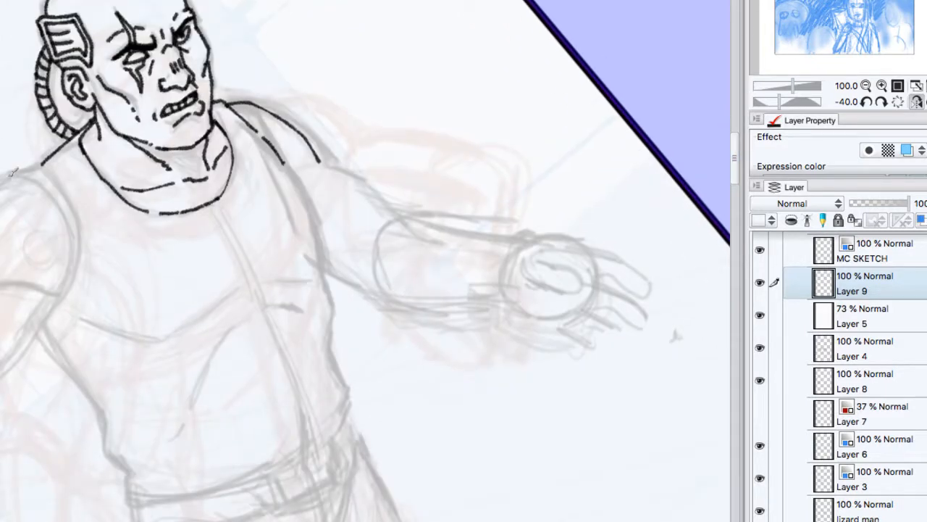
drag(35, 176, 1, 178)
drag(1, 286, 60, 301)
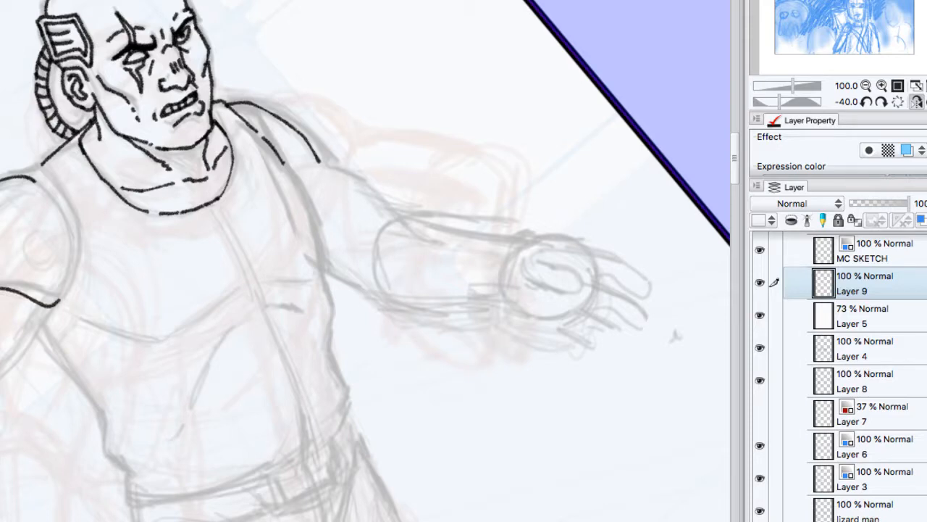
drag(2, 278, 64, 297)
drag(1, 278, 64, 297)
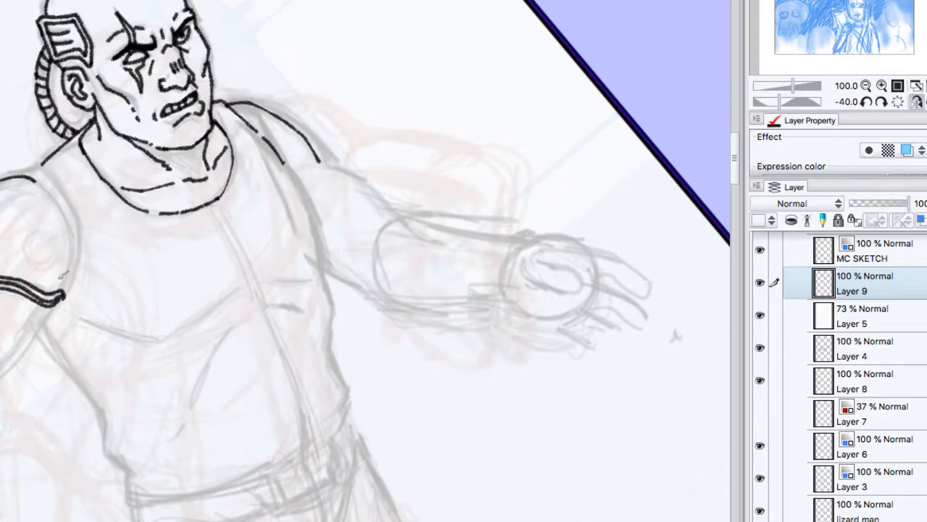
drag(1, 283, 53, 302)
drag(1, 283, 64, 297)
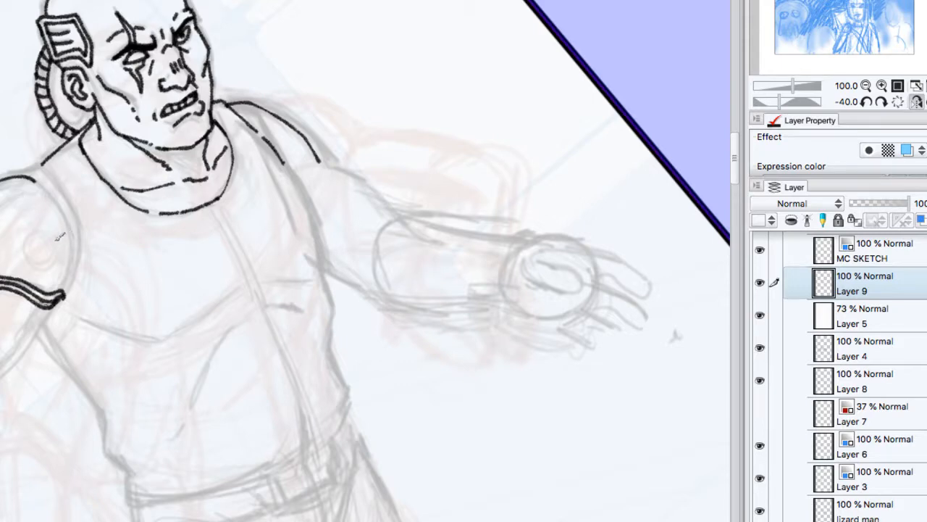
Step: Ink the slotted round emblem and double inner edge of the near shoulder pad, plus the upper-arm contour below it
mouse_move(62, 243)
mouse_down()
mouse_move(45, 239)
mouse_move(37, 260)
mouse_move(58, 265)
mouse_move(52, 238)
mouse_move(46, 263)
mouse_move(57, 242)
mouse_move(68, 242)
mouse_move(65, 258)
mouse_up()
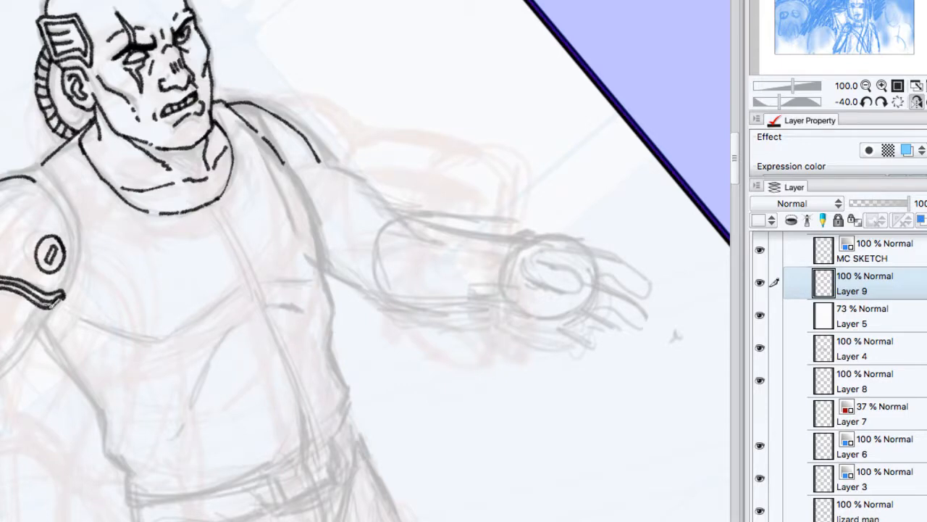
drag(45, 307, 0, 378)
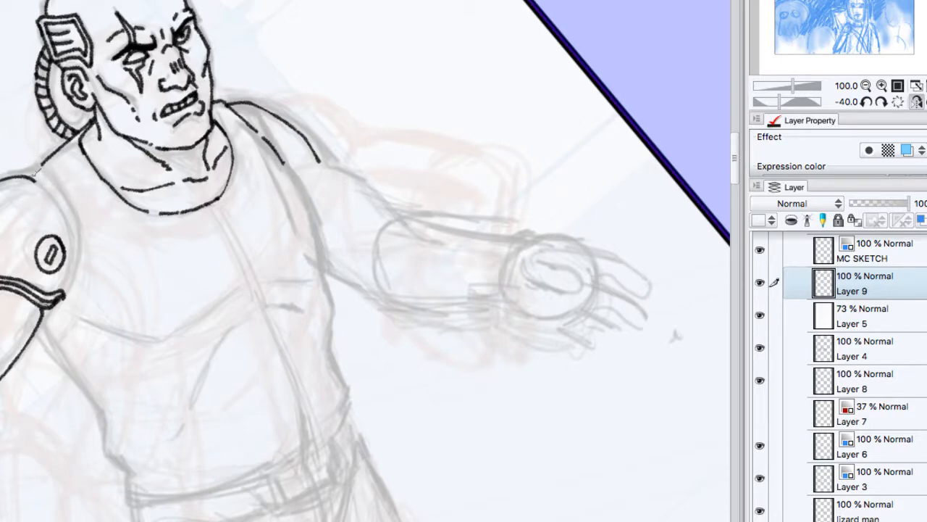
mouse_move(25, 176)
mouse_down()
mouse_move(60, 193)
mouse_move(77, 232)
mouse_move(78, 281)
mouse_move(65, 293)
mouse_up()
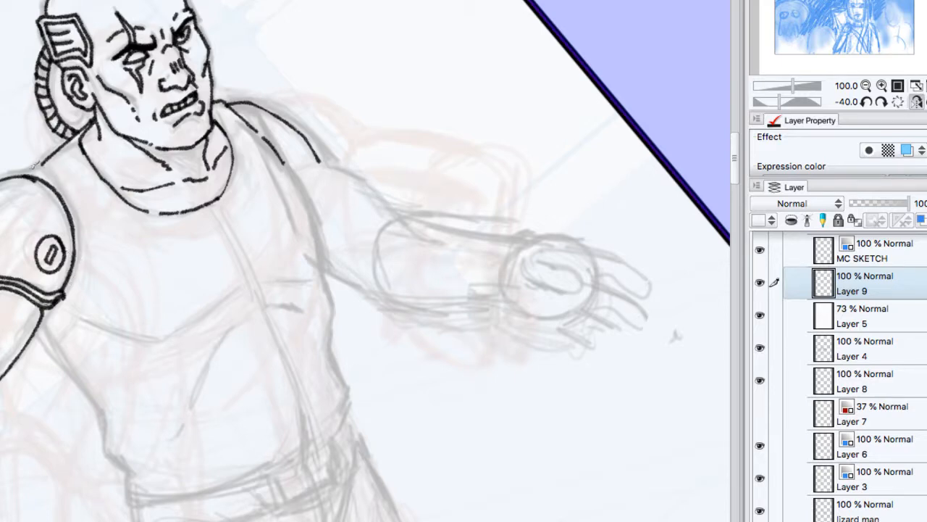
mouse_move(34, 161)
mouse_down()
mouse_move(64, 181)
mouse_move(84, 215)
mouse_move(88, 250)
mouse_up()
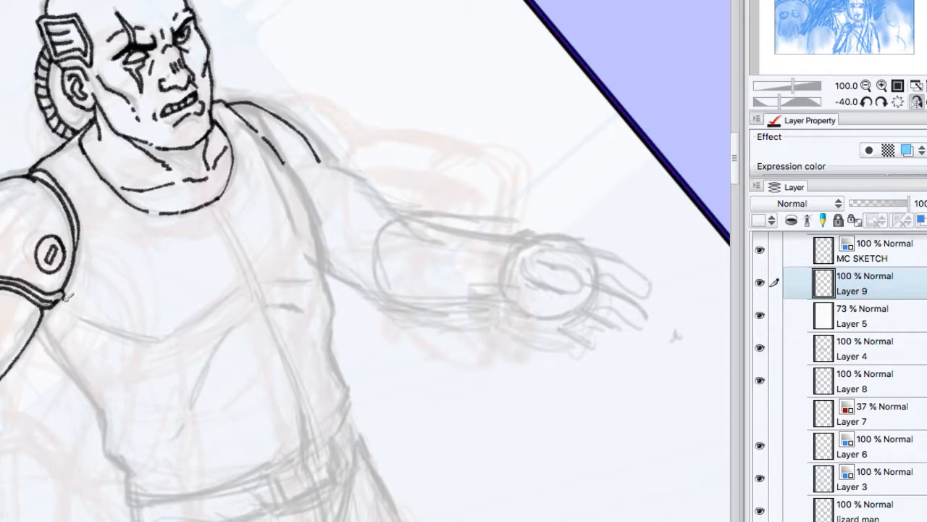
click(899, 101)
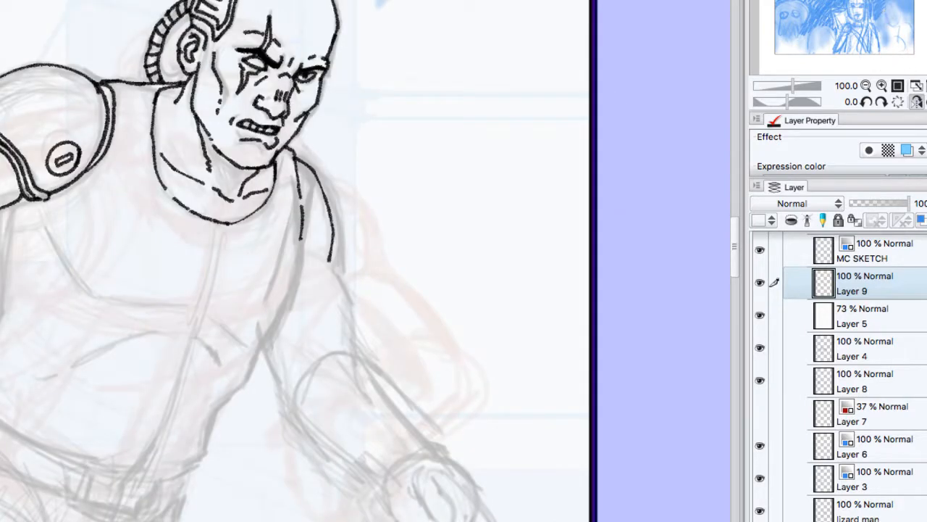
Step: Mirror the canvas view and examine the inked and sketched characters across the whole crowd panel
click(926, 85)
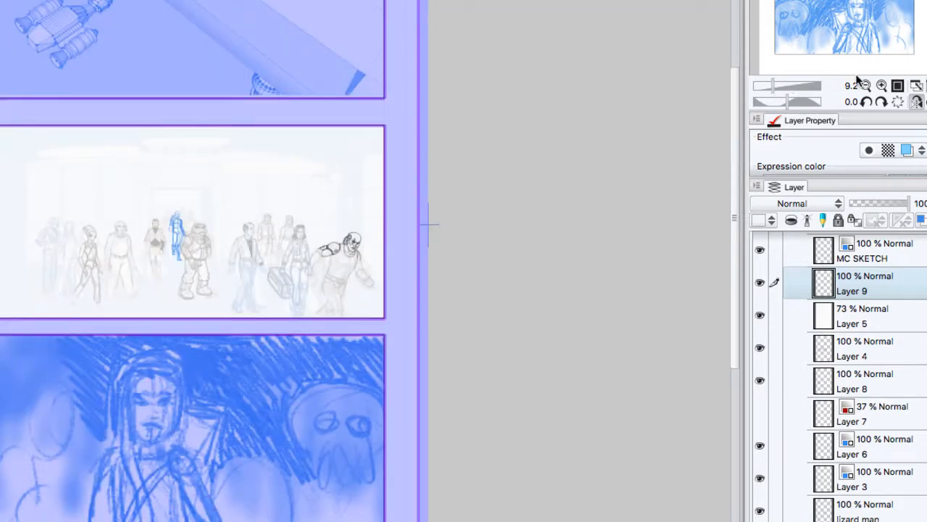
click(881, 85)
click(881, 86)
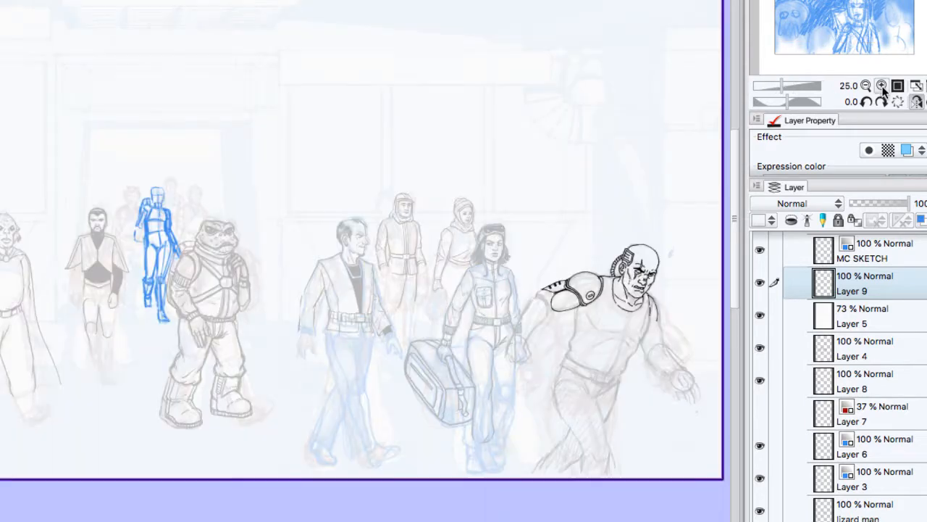
click(881, 86)
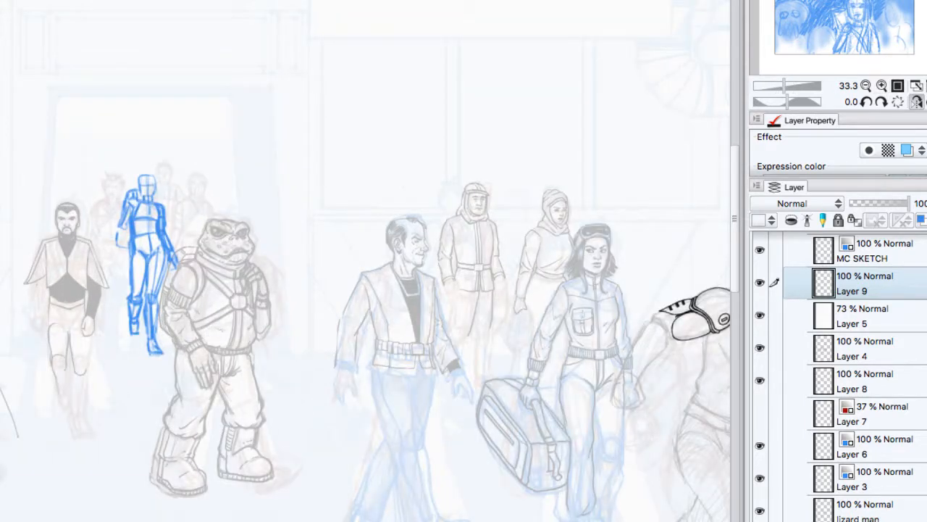
drag(879, 0, 833, 43)
click(918, 102)
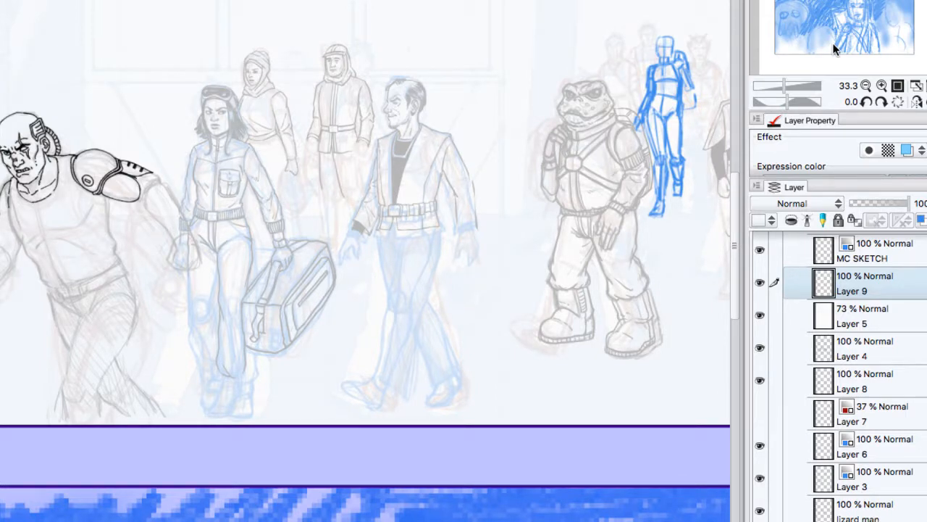
drag(659, 247, 72, 278)
scroll(365, 246, right, 3)
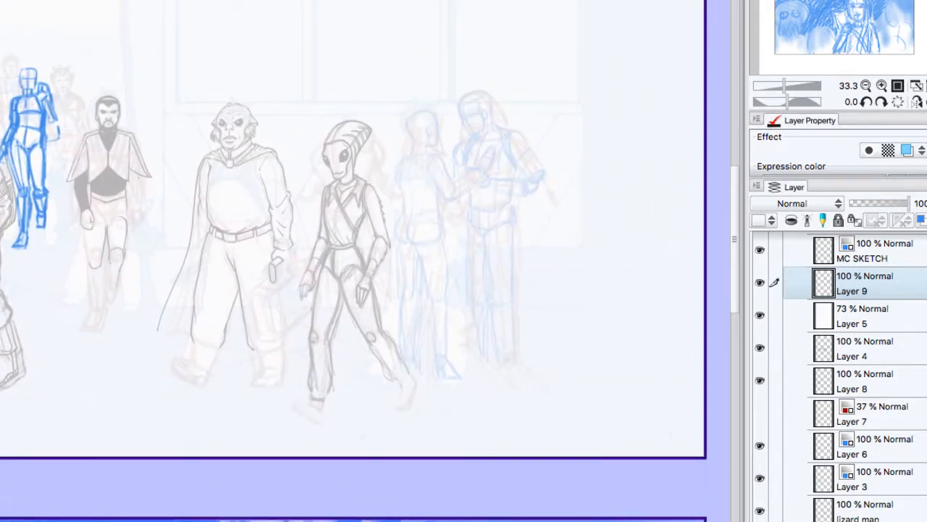
scroll(355, 247, left, 8)
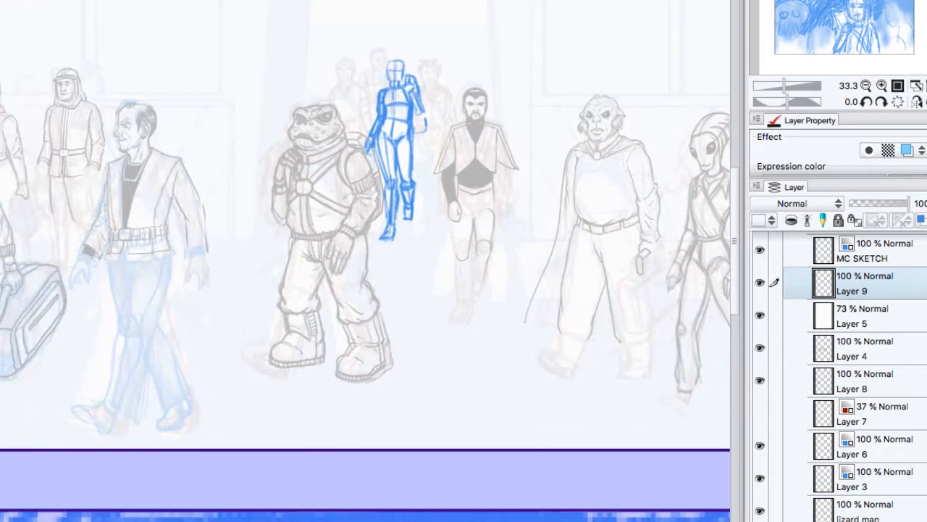
scroll(365, 247, left, 7)
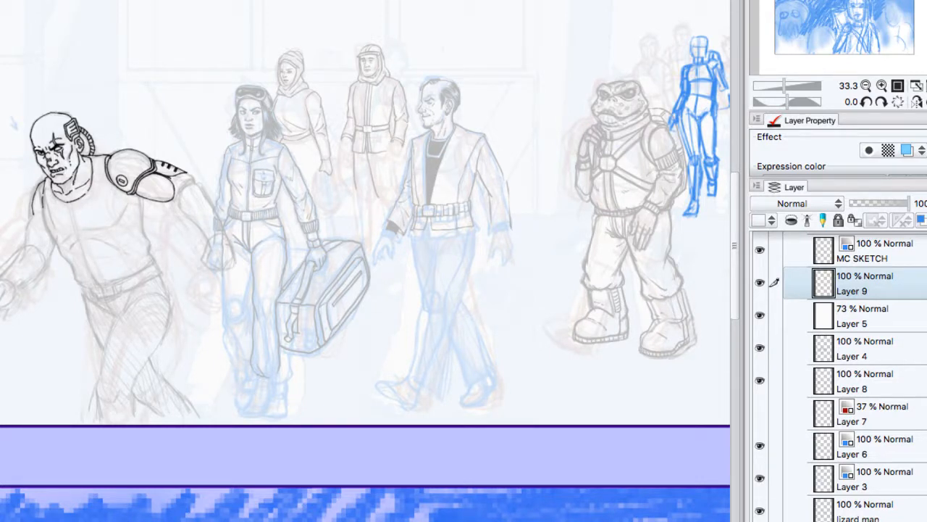
click(881, 86)
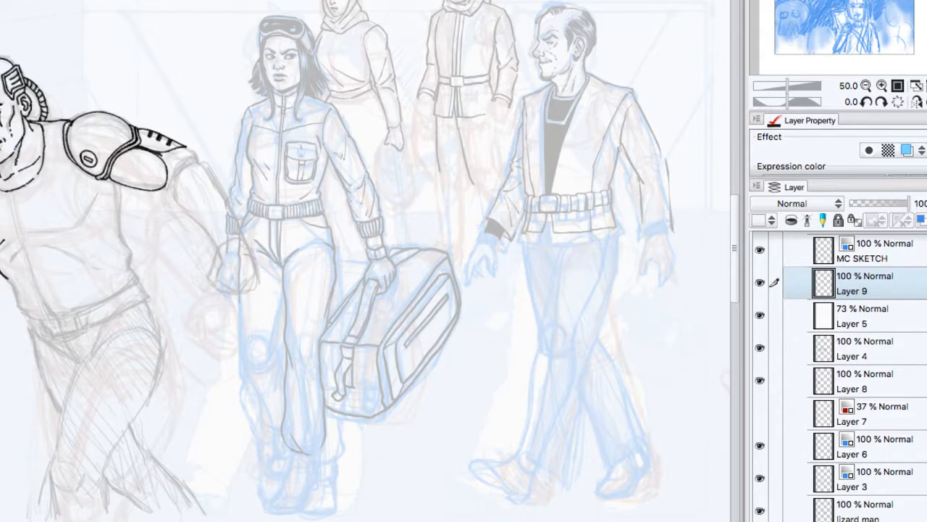
Step: Consult the concept art in the thumbnails document and return to the comic page
key(ctrl+Tab)
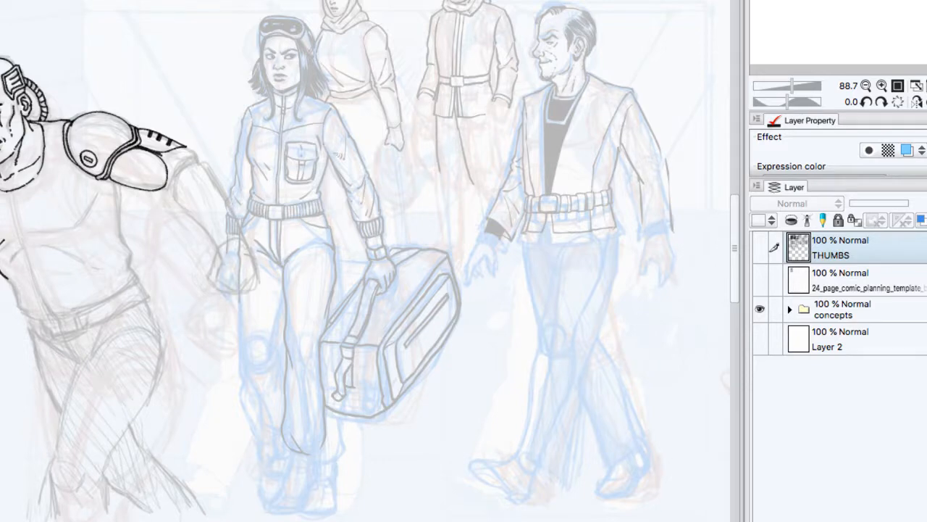
click(881, 85)
click(865, 85)
key(ctrl+Tab)
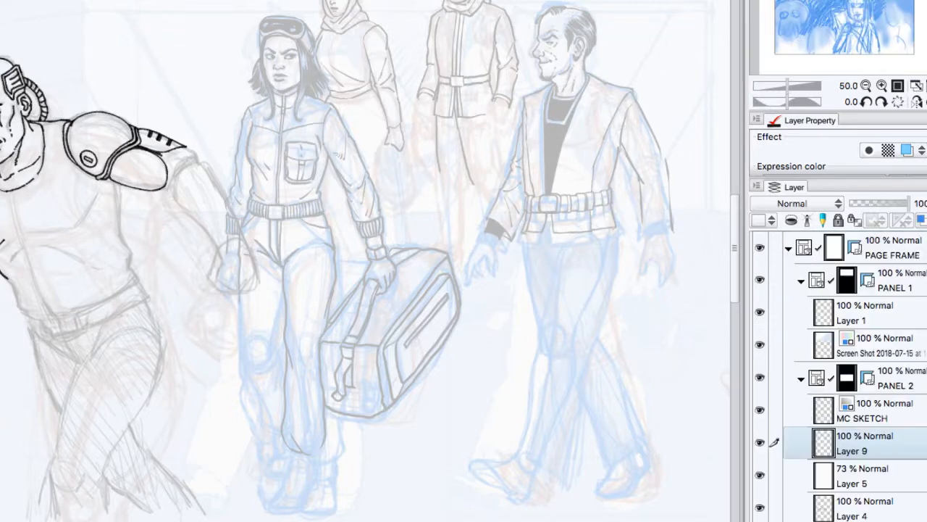
click(882, 86)
click(882, 102)
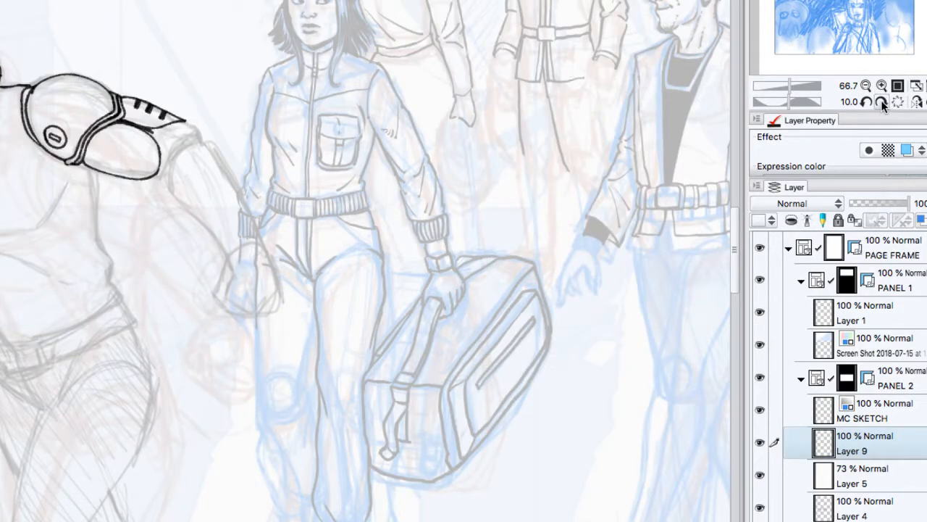
click(882, 102)
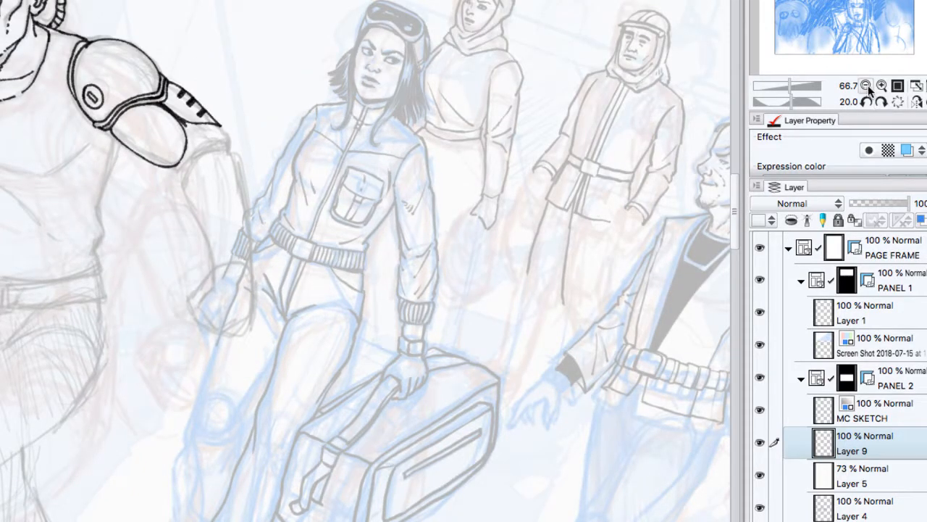
click(867, 85)
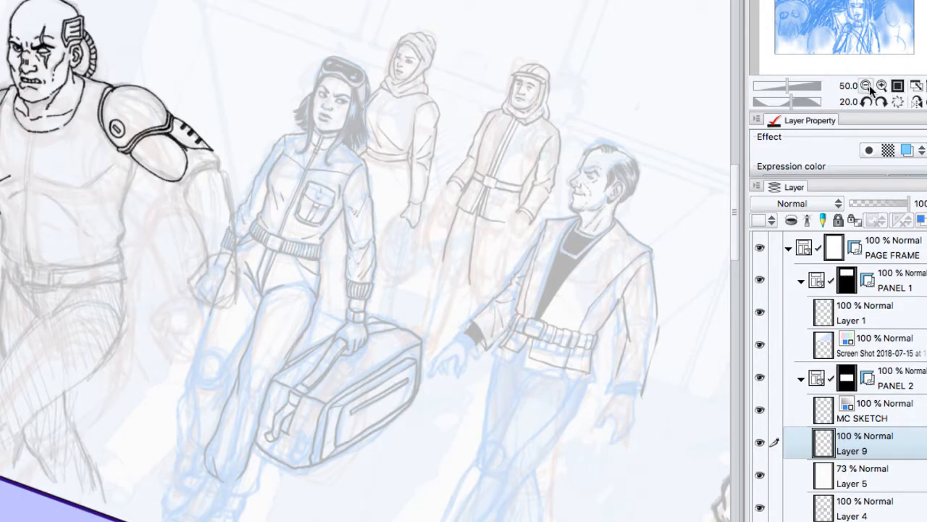
click(898, 103)
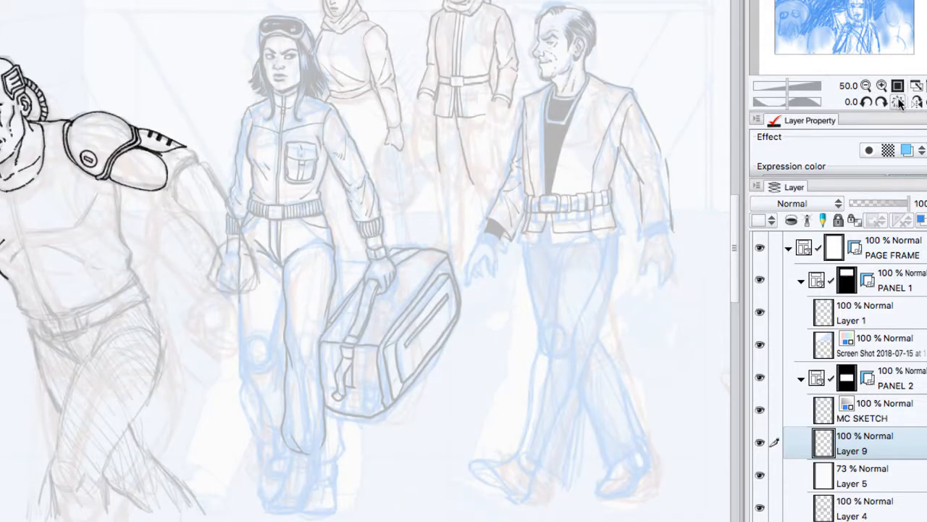
Step: Ink the goggled woman's facial features on Layer 9: the cheek edge, eyes, brows, nose and mouth
click(883, 85)
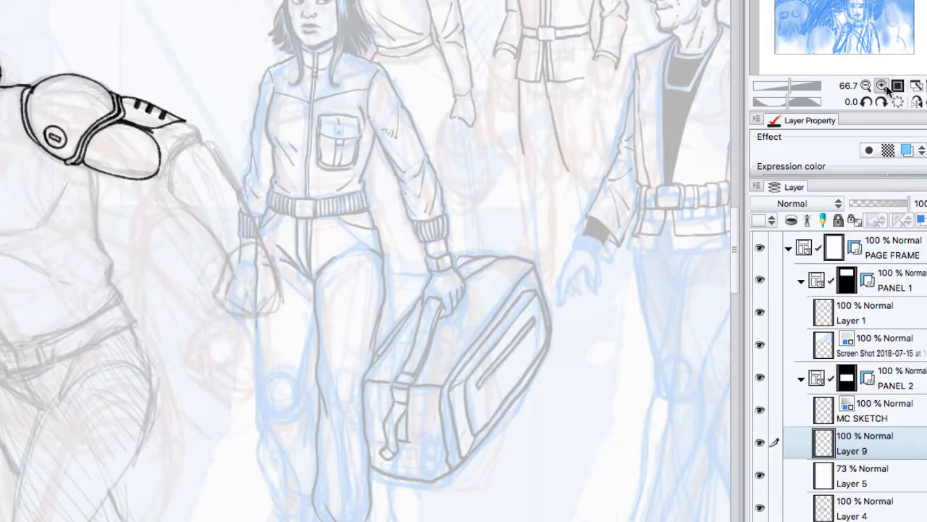
click(885, 85)
drag(852, 1, 854, 0)
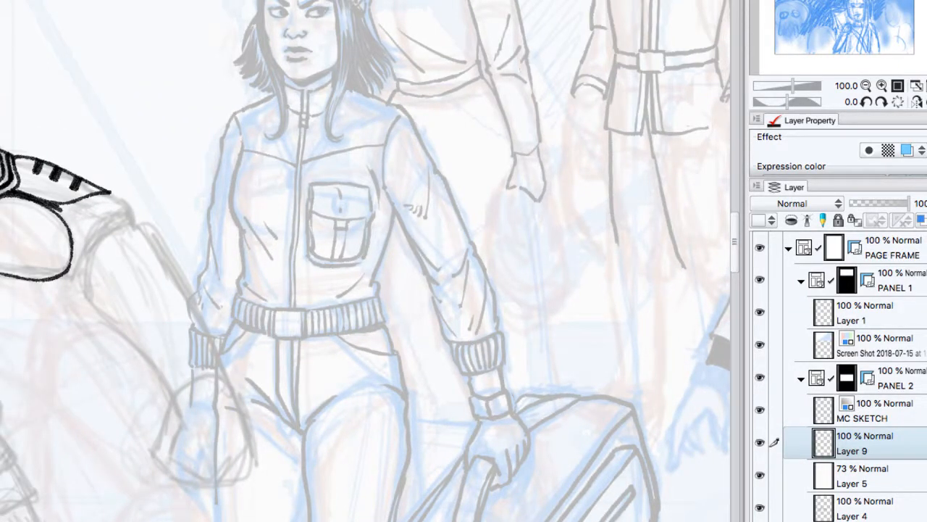
drag(266, 1, 269, 43)
mouse_move(272, 10)
mouse_down()
mouse_move(287, 9)
mouse_move(279, 5)
mouse_move(283, 17)
mouse_move(329, 6)
mouse_move(322, 15)
mouse_move(329, 8)
mouse_move(283, 14)
mouse_move(323, 14)
mouse_move(291, 6)
mouse_up()
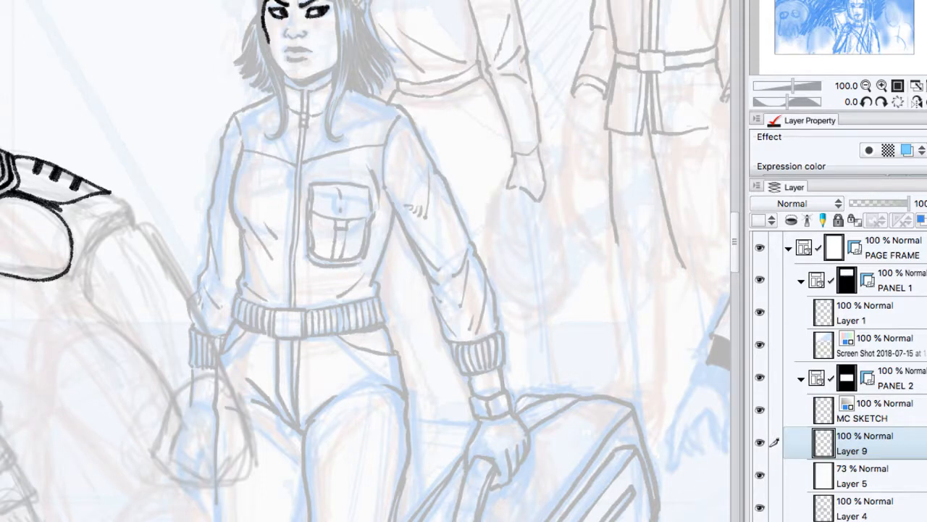
mouse_move(297, 21)
mouse_down()
mouse_move(287, 32)
mouse_move(313, 36)
mouse_move(289, 35)
mouse_move(297, 22)
mouse_move(303, 42)
mouse_move(293, 48)
mouse_move(319, 50)
mouse_move(287, 50)
mouse_move(312, 57)
mouse_up()
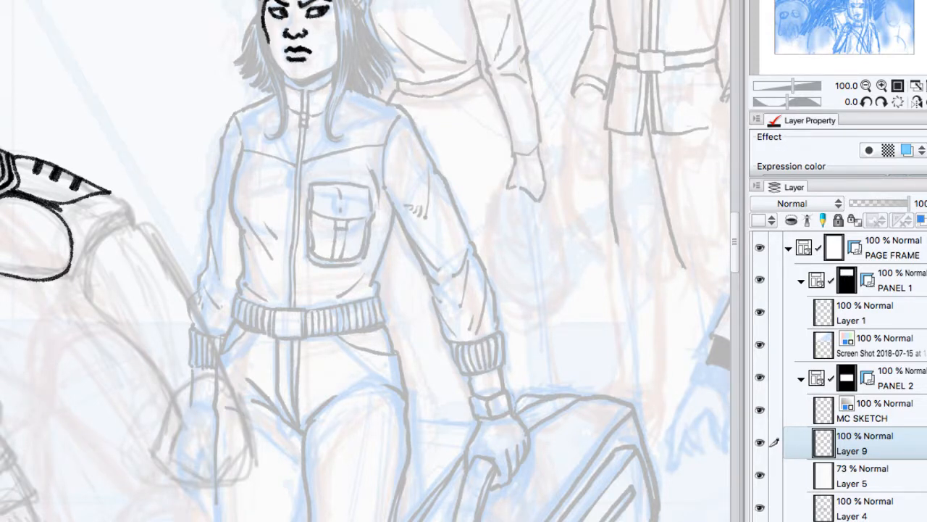
Step: Ink the woman's jawline down to the chin and the long hair lock curling over her collar nearest the bald man
drag(262, 1, 259, 38)
mouse_move(268, 2)
mouse_down()
mouse_move(261, 28)
mouse_move(299, 80)
mouse_up()
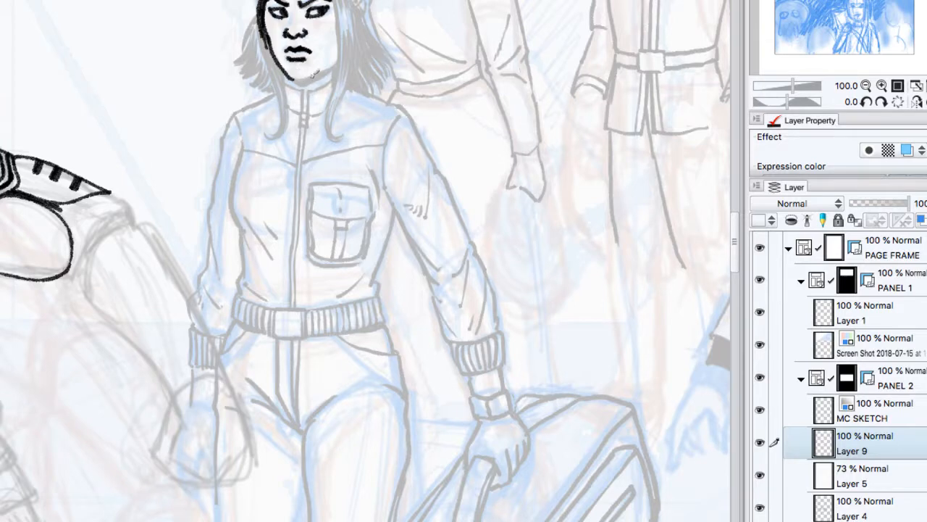
mouse_move(268, 29)
mouse_down()
mouse_move(289, 94)
mouse_move(262, 18)
mouse_move(287, 74)
mouse_up()
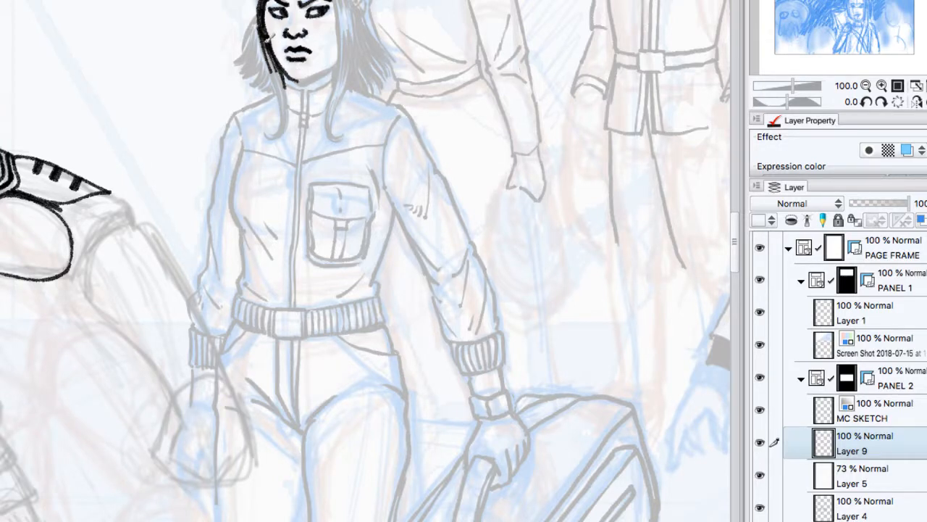
drag(266, 33, 283, 109)
mouse_move(279, 75)
mouse_down()
mouse_move(291, 124)
mouse_move(293, 114)
mouse_up()
mouse_move(275, 65)
mouse_down()
mouse_move(275, 139)
mouse_move(287, 113)
mouse_move(272, 133)
mouse_move(276, 67)
mouse_move(275, 133)
mouse_up()
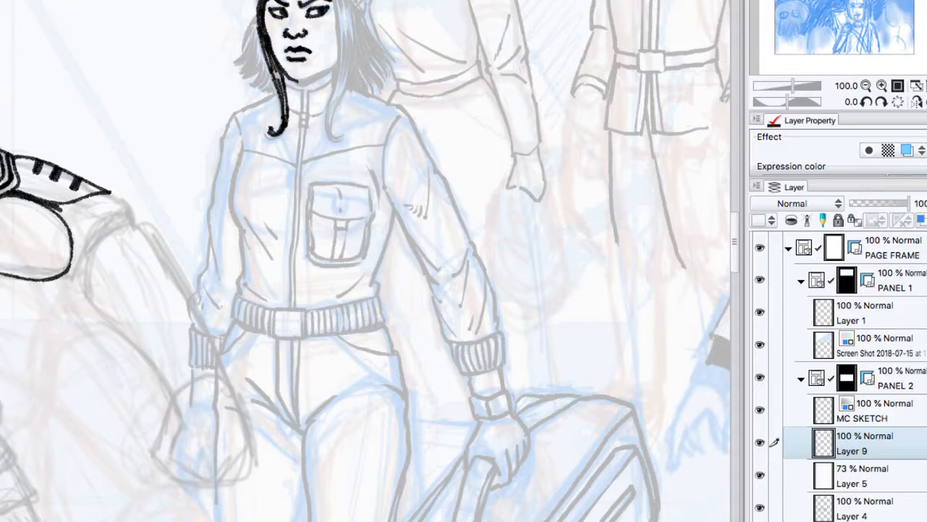
Step: Ink the outer outline of the goggles resting on the woman's forehead, working with the canvas rotated to -46 degrees
mouse_move(787, 101)
mouse_down()
mouse_move(765, 98)
mouse_move(778, 101)
mouse_up()
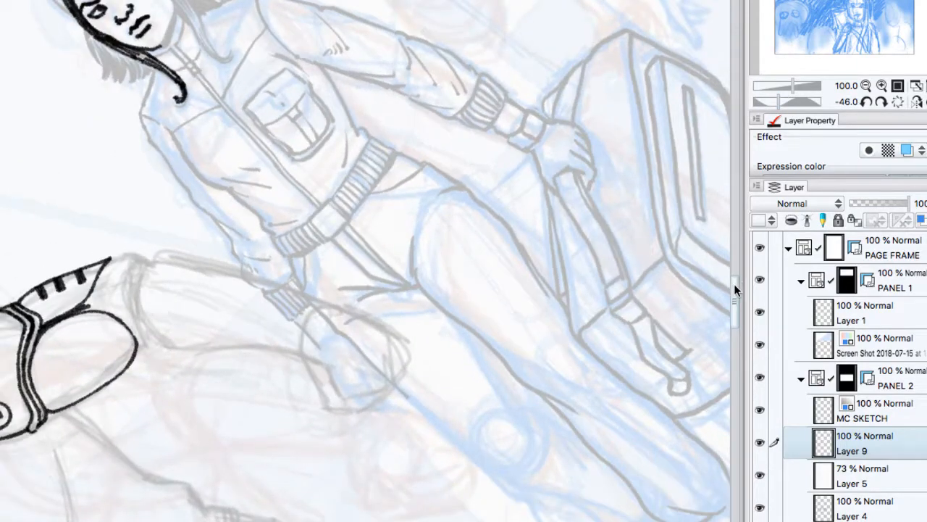
drag(734, 283, 735, 265)
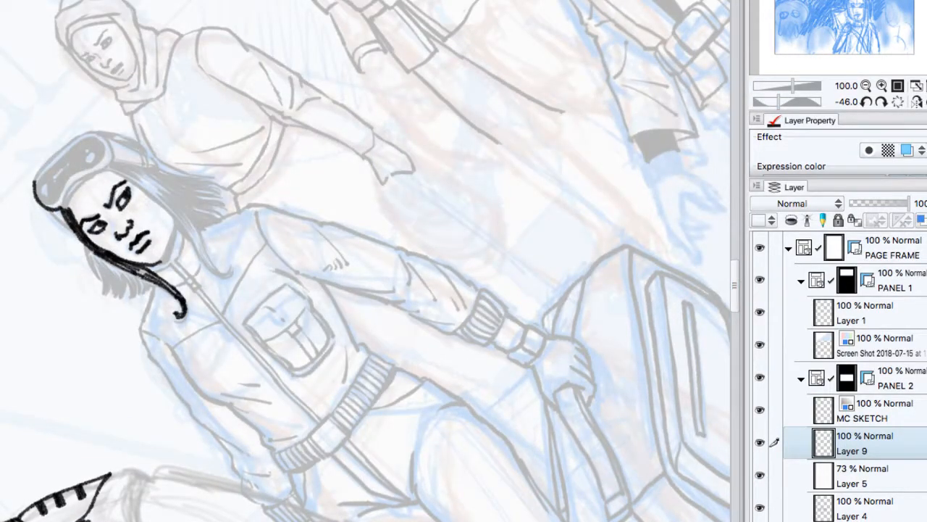
click(817, 2)
drag(817, 1, 810, 0)
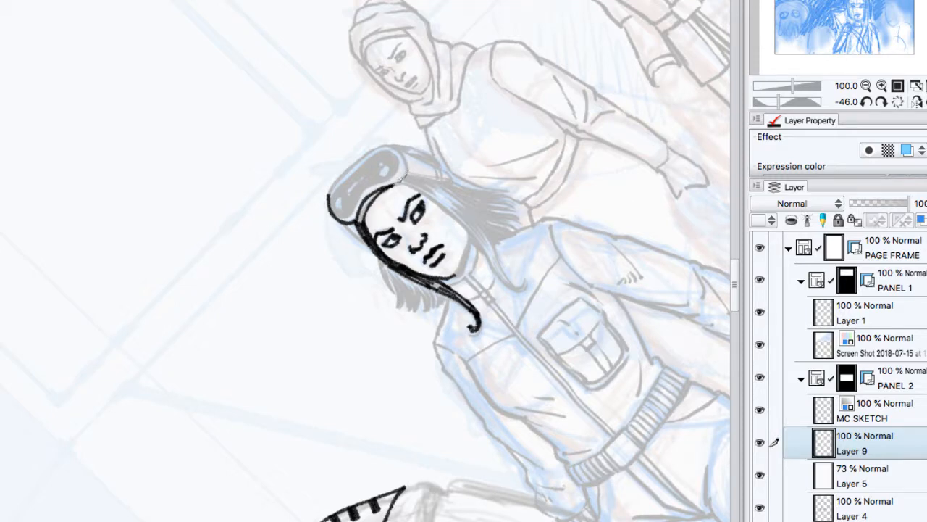
drag(404, 179, 402, 147)
mouse_move(330, 195)
mouse_down()
mouse_move(384, 144)
mouse_move(402, 151)
mouse_up()
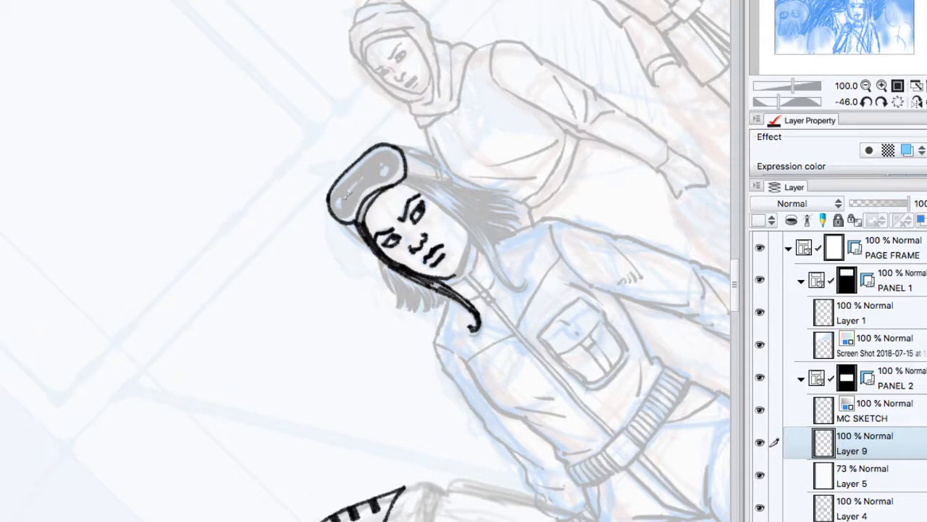
Step: Ink the inner lens outline and highlight shapes of the goggles, and fill the lens solid black around the highlights
mouse_move(337, 189)
mouse_down()
mouse_move(336, 206)
mouse_move(353, 216)
mouse_move(363, 166)
mouse_move(396, 145)
mouse_move(407, 157)
mouse_move(354, 215)
mouse_move(374, 167)
mouse_move(345, 183)
mouse_move(390, 151)
mouse_move(393, 171)
mouse_move(387, 156)
mouse_up()
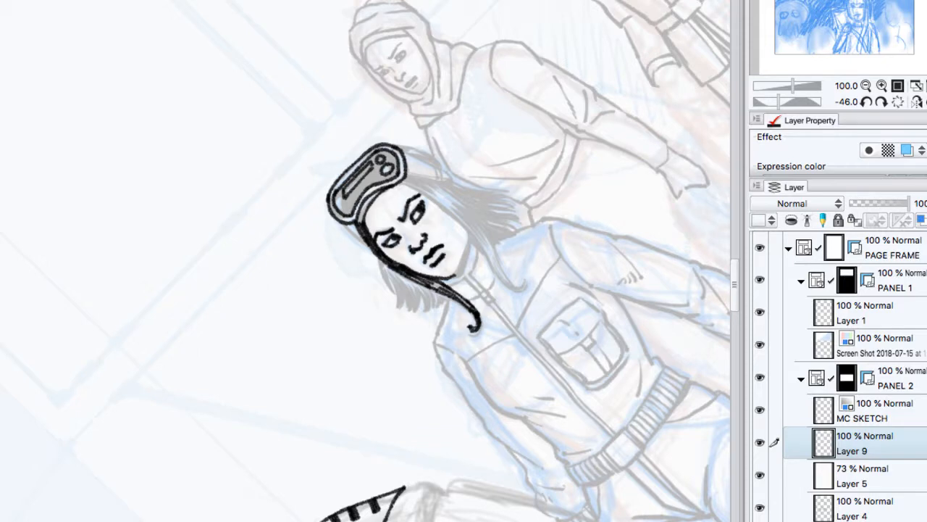
click(369, 187)
click(396, 160)
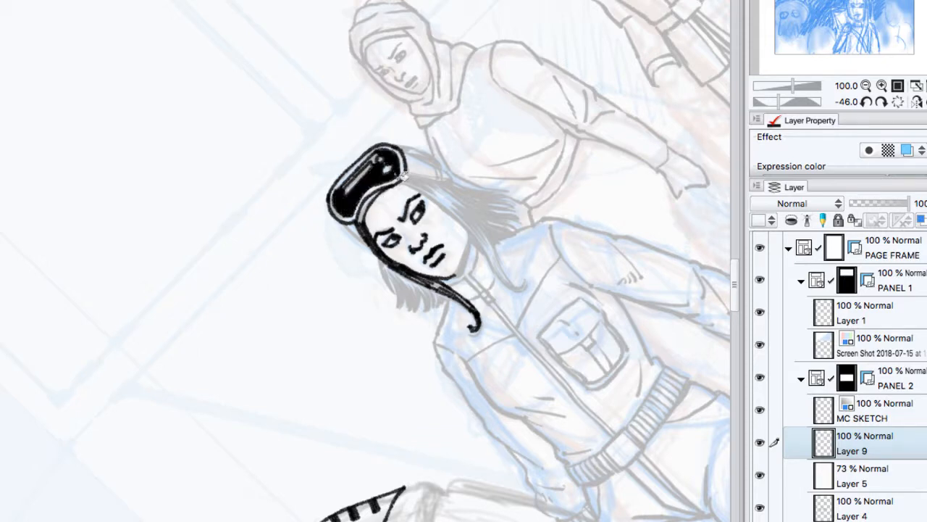
click(379, 155)
Step: Return the canvas upright and ink the flared hair tips on the side of the woman's head nearest the bald man
click(879, 103)
click(882, 103)
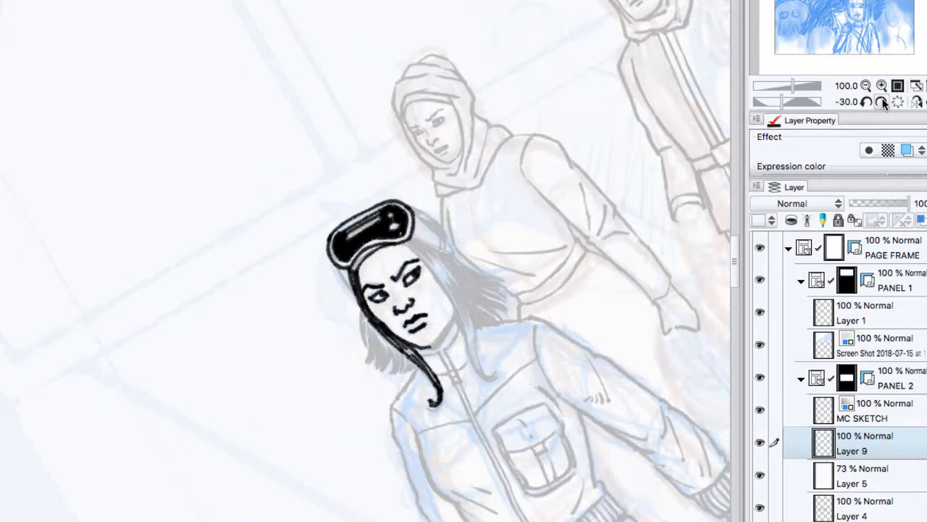
click(882, 102)
click(882, 103)
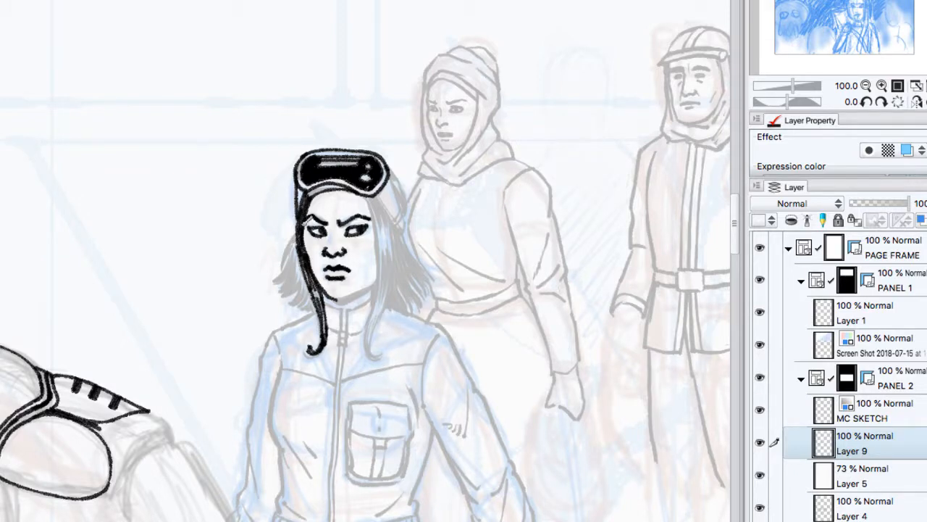
mouse_move(297, 232)
mouse_down()
mouse_move(272, 281)
mouse_move(295, 266)
mouse_move(279, 292)
mouse_move(292, 275)
mouse_move(282, 297)
mouse_move(300, 312)
mouse_up()
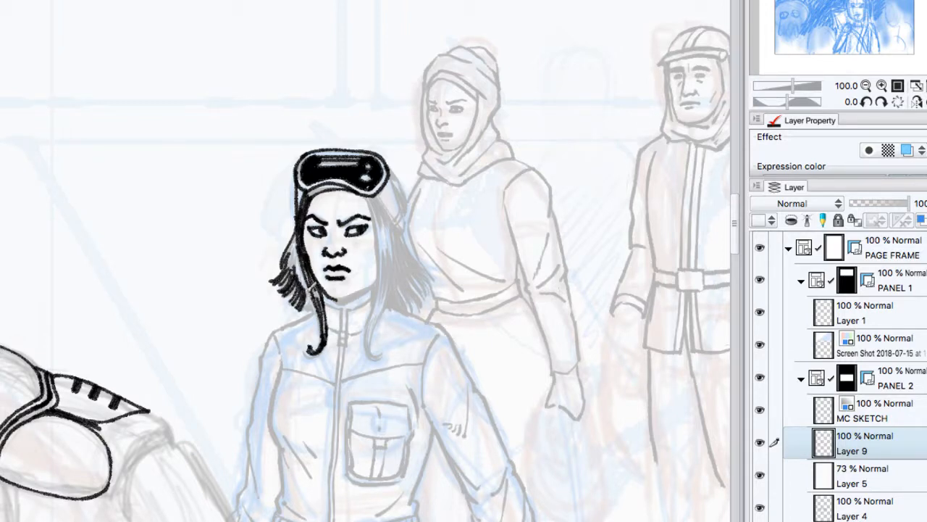
mouse_move(312, 253)
mouse_down()
mouse_move(297, 308)
mouse_move(307, 309)
mouse_move(290, 274)
mouse_up()
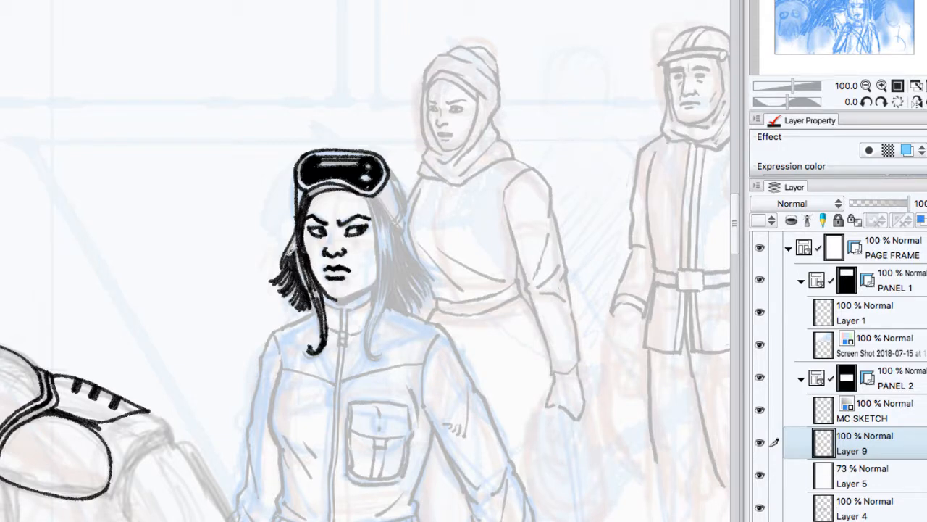
Step: Darken the hair nearest the bald man with more strands, thickening the long lock that curls over the collar
mouse_move(303, 237)
mouse_down()
mouse_move(286, 276)
mouse_move(304, 301)
mouse_up()
drag(297, 238, 320, 307)
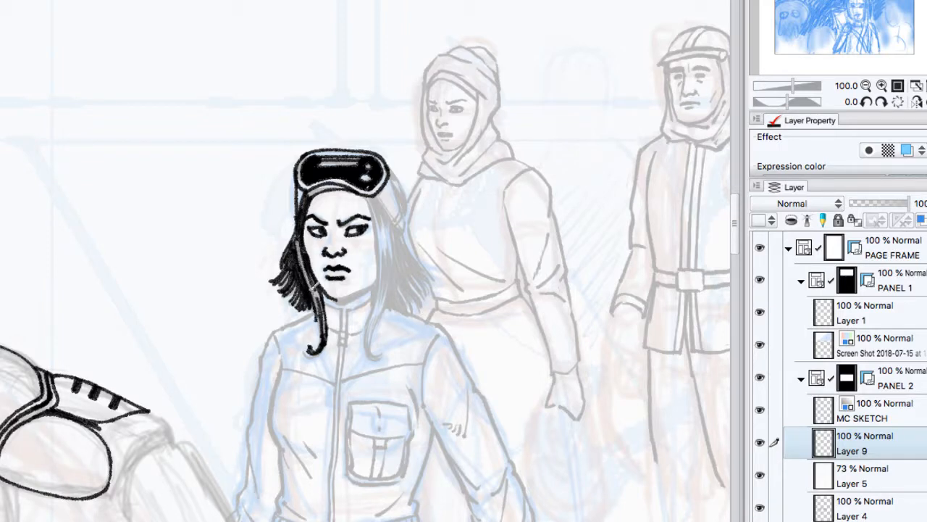
drag(317, 285, 320, 347)
mouse_move(291, 242)
mouse_down()
mouse_move(274, 279)
mouse_move(286, 298)
mouse_up()
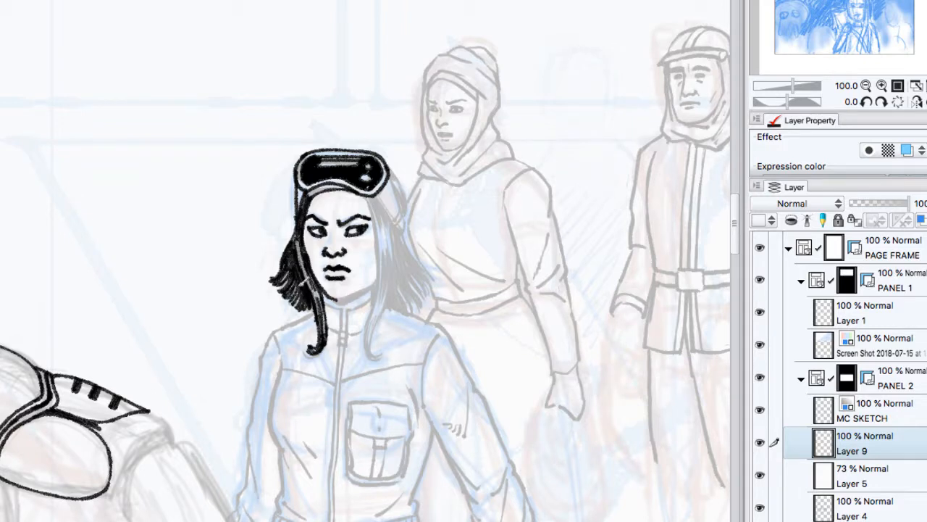
Step: Ink the dark hair strands framing the woman's face on the side away from the bald man, from goggles to jaw
mouse_move(368, 193)
mouse_down()
mouse_move(380, 232)
mouse_move(386, 205)
mouse_move(391, 219)
mouse_move(385, 205)
mouse_move(396, 214)
mouse_move(382, 300)
mouse_up()
drag(381, 237, 376, 293)
drag(391, 242, 382, 289)
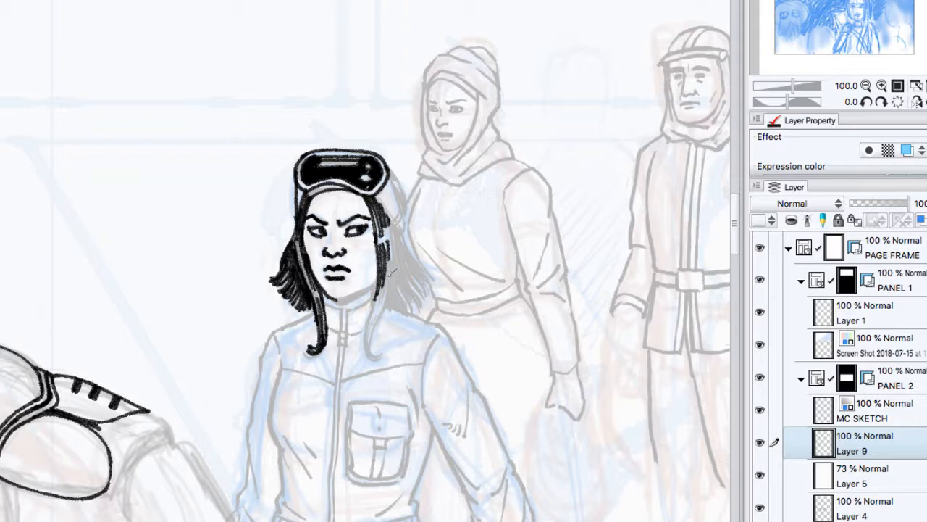
drag(394, 227, 384, 299)
drag(374, 190, 402, 228)
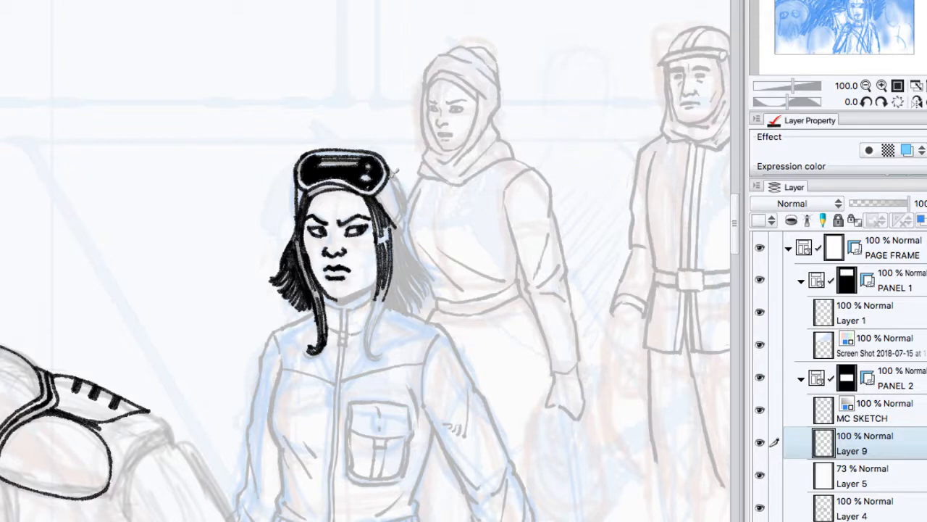
Step: Ink the back edge of the headgear, plus the flared hair tips and long curling lock on the side away from the bald man
drag(391, 170, 403, 230)
mouse_move(391, 161)
mouse_down()
mouse_move(407, 195)
mouse_move(412, 313)
mouse_move(398, 231)
mouse_move(429, 257)
mouse_move(422, 265)
mouse_move(429, 278)
mouse_move(424, 272)
mouse_move(418, 303)
mouse_up()
drag(404, 262, 420, 307)
mouse_move(392, 227)
mouse_down()
mouse_move(393, 300)
mouse_move(373, 344)
mouse_up()
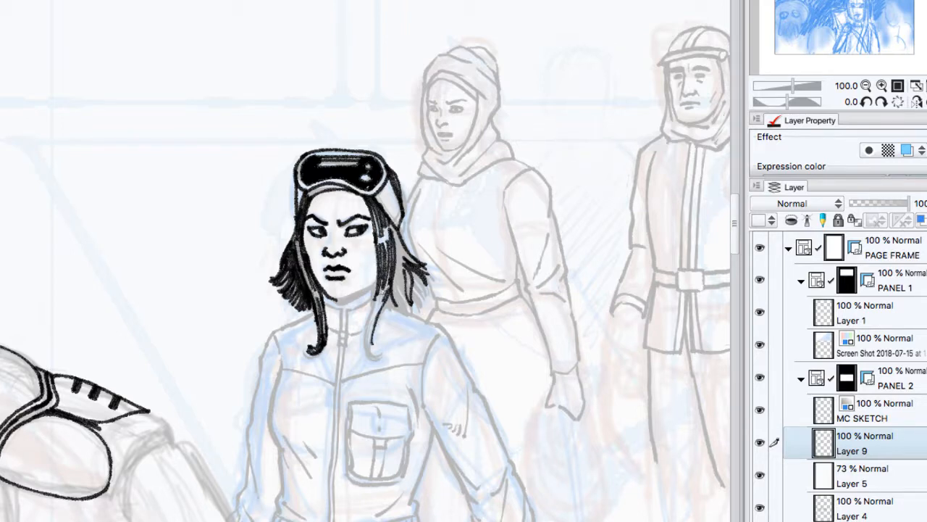
drag(385, 287, 381, 346)
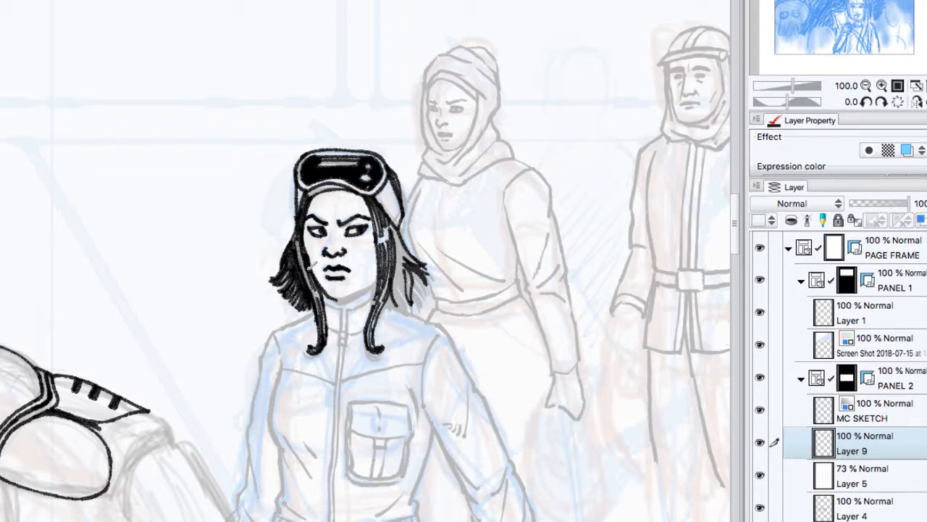
Step: Ink the woman's jawline and zipped collar, and the outline of her shoulder nearest the bald man
mouse_move(327, 292)
mouse_down()
mouse_move(349, 300)
mouse_move(378, 277)
mouse_up()
key(super+z)
mouse_move(342, 301)
mouse_down()
mouse_move(365, 291)
mouse_move(344, 301)
mouse_move(338, 332)
mouse_up()
mouse_move(347, 310)
mouse_down()
mouse_move(353, 285)
mouse_move(331, 297)
mouse_move(337, 286)
mouse_move(351, 332)
mouse_move(347, 311)
mouse_move(329, 321)
mouse_move(346, 347)
mouse_up()
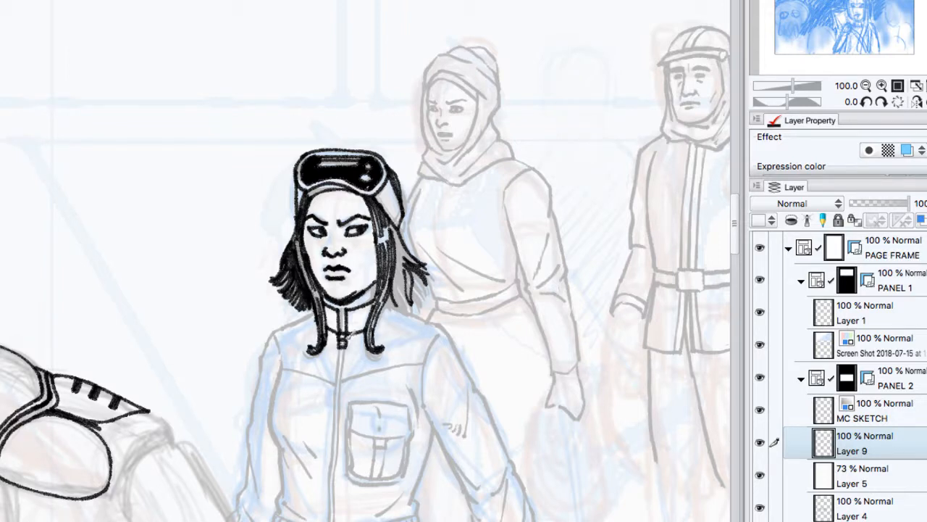
mouse_move(314, 313)
mouse_down()
mouse_move(270, 339)
mouse_move(257, 387)
mouse_up()
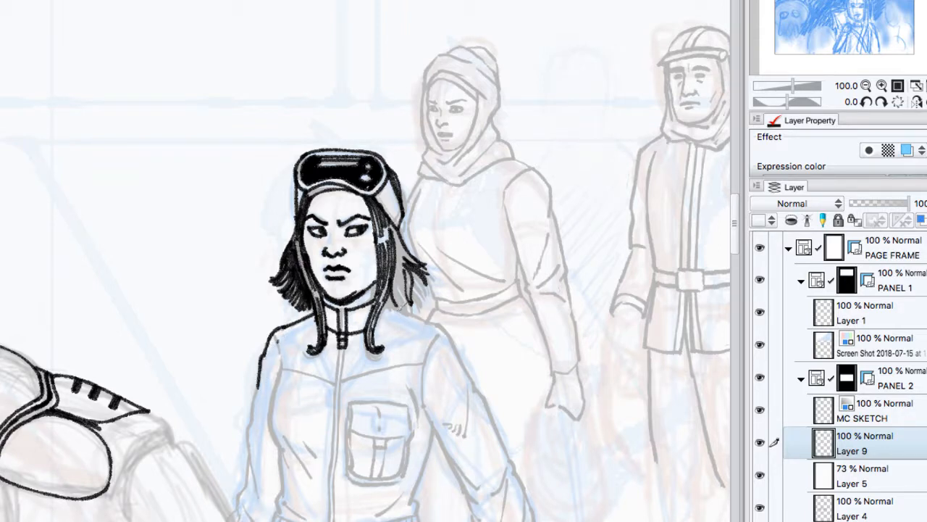
Step: Fill the woman's hair on the side away from the bald man with solid black
drag(408, 288, 389, 310)
drag(397, 212, 393, 236)
click(403, 272)
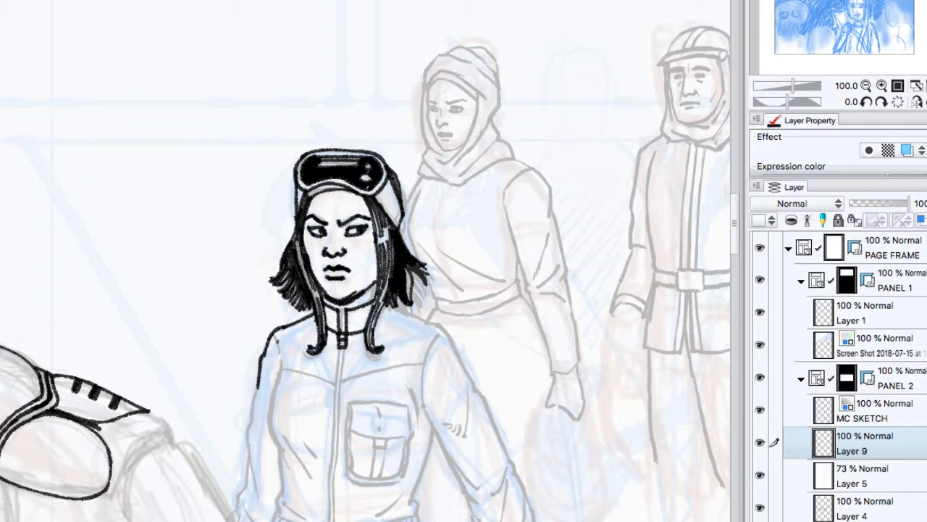
Step: Ink the shoulder line away from the bald man and the double zipper line down the jacket front
click(408, 282)
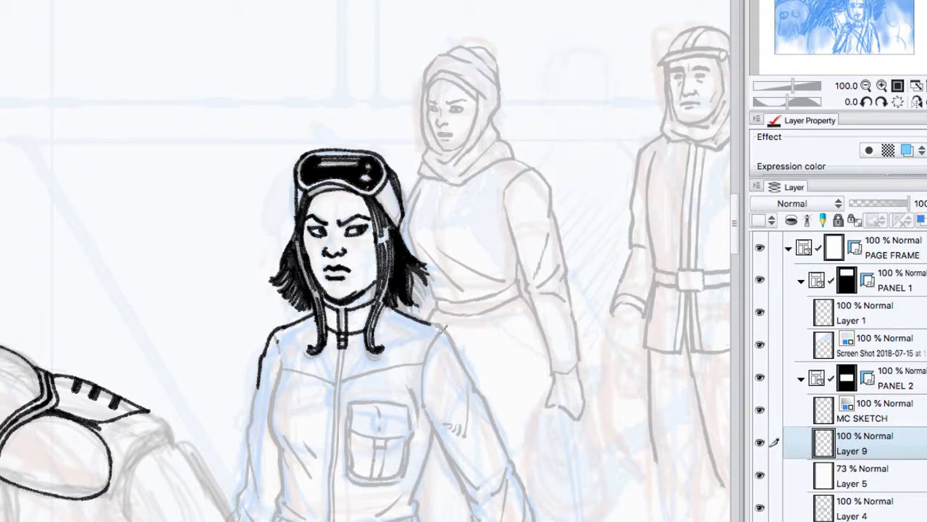
drag(342, 340, 330, 521)
drag(347, 342, 333, 521)
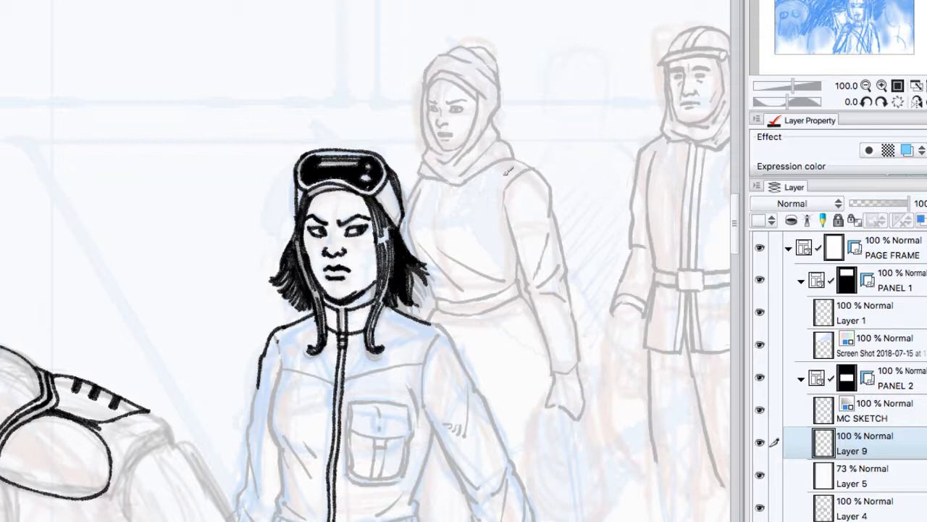
click(867, 85)
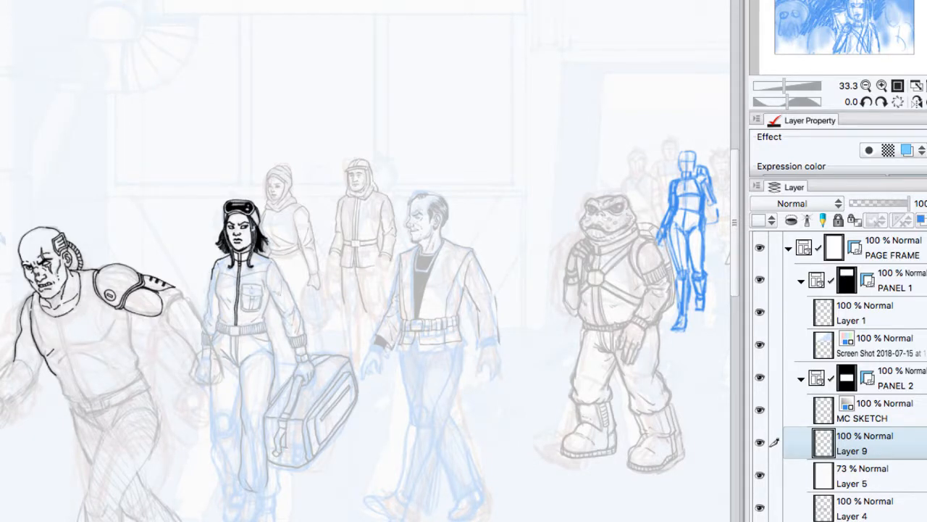
key(ctrl+Tab)
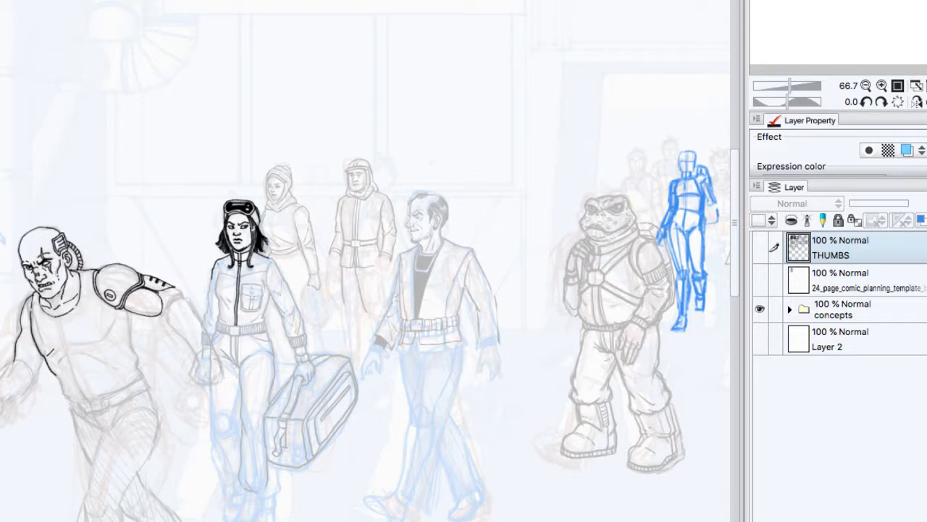
key(ctrl+Tab)
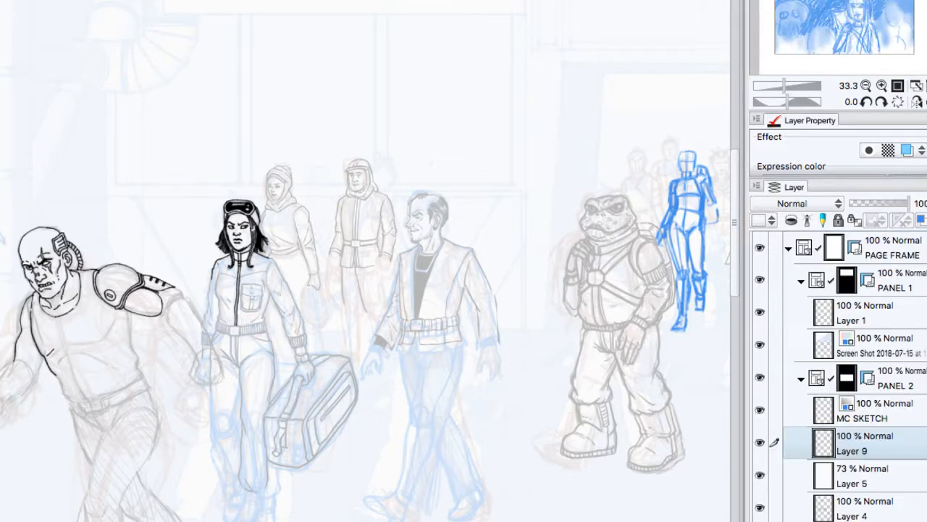
Step: Ink the jacket sleeve nearest the bald man and the side of the torso beside it down to the belt
click(882, 85)
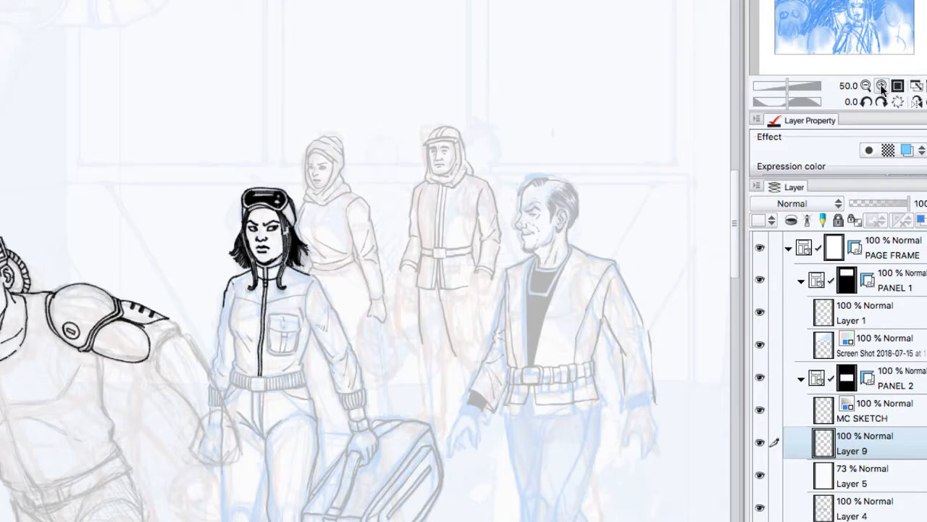
click(882, 86)
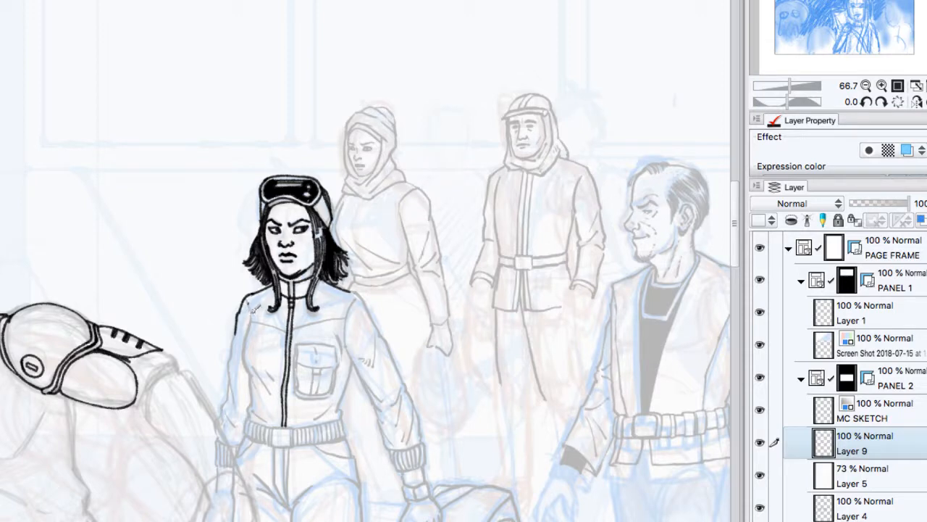
mouse_move(255, 307)
mouse_down()
mouse_move(252, 366)
mouse_move(249, 339)
mouse_move(261, 364)
mouse_up()
mouse_move(238, 326)
mouse_down()
mouse_move(236, 399)
mouse_move(223, 401)
mouse_move(227, 430)
mouse_up()
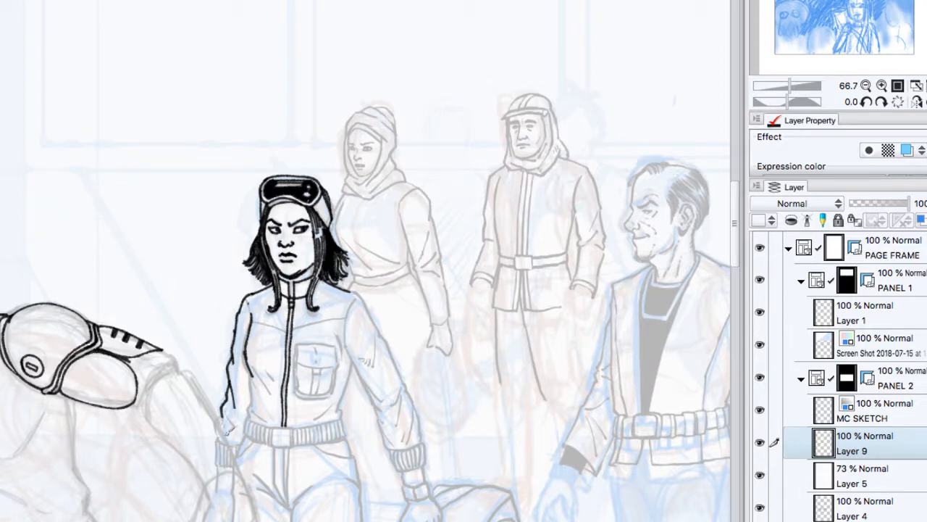
drag(247, 371, 248, 420)
Step: Ink both edges of the upper sleeve on the suitcase-carrying arm and the torso edge beneath that arm
mouse_move(353, 302)
mouse_down()
mouse_move(352, 354)
mouse_move(375, 398)
mouse_up()
mouse_move(350, 285)
mouse_down()
mouse_move(372, 305)
mouse_move(403, 386)
mouse_up()
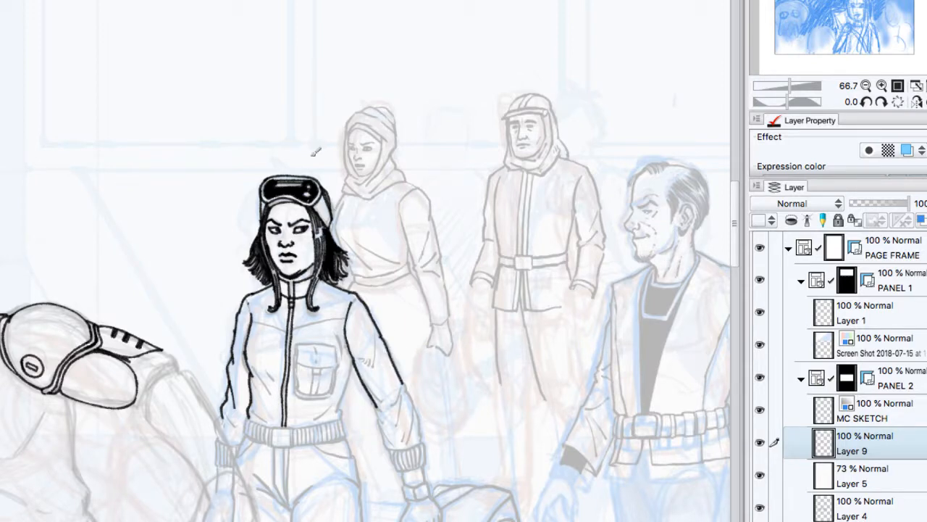
drag(319, 203, 332, 227)
scroll(737, 185, down, 3)
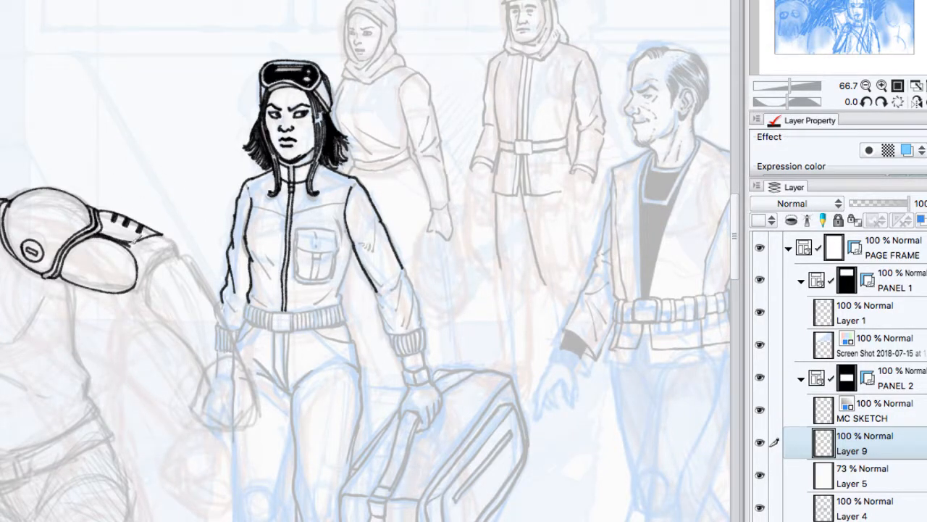
click(866, 85)
mouse_move(826, 1)
mouse_down()
mouse_move(886, 1)
mouse_move(828, 6)
mouse_up()
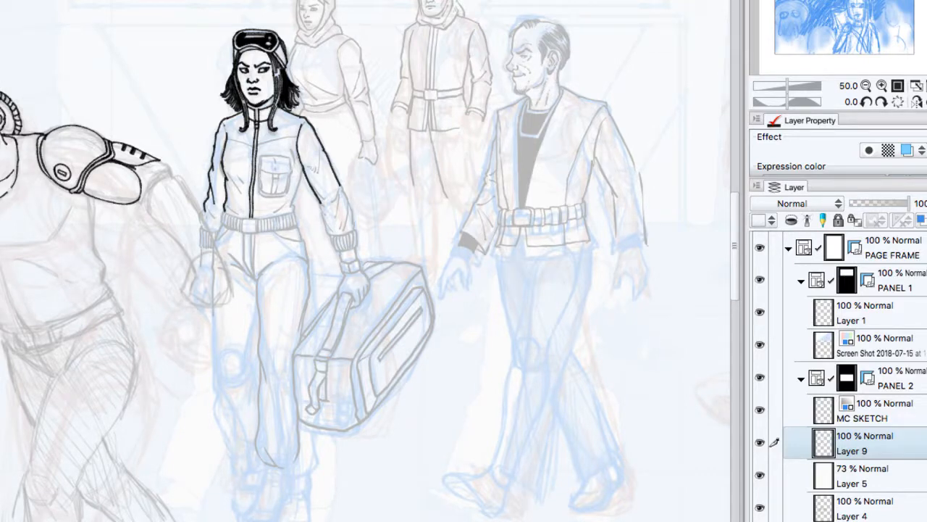
click(882, 85)
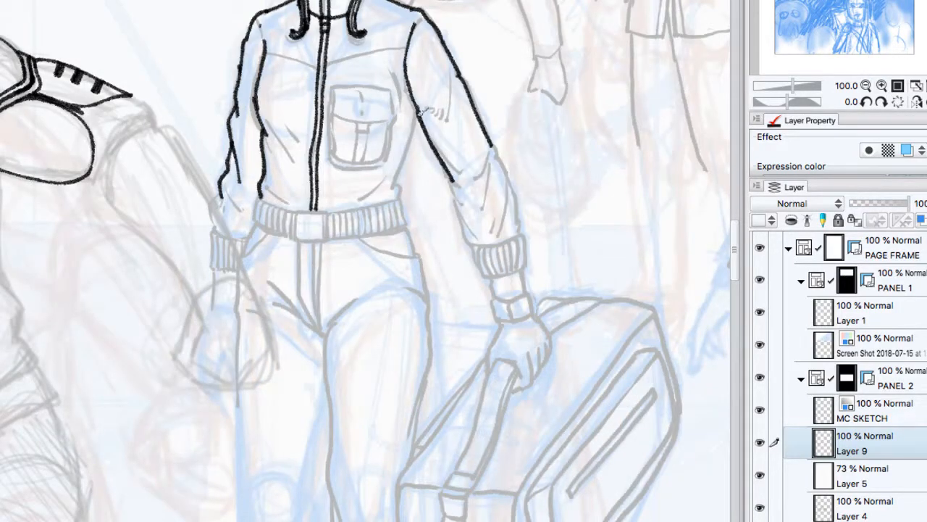
drag(420, 108, 392, 184)
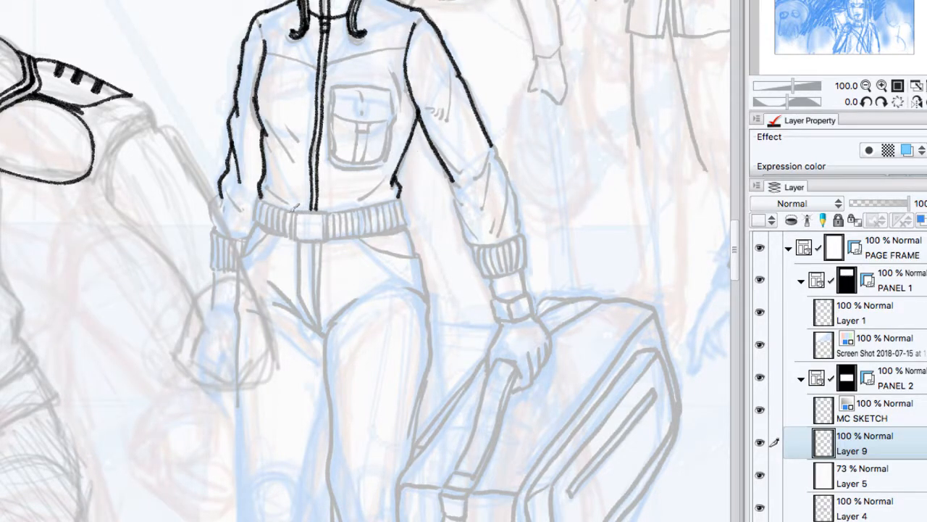
Step: Ink the square belt buckle and the tapering fly seam lines below it
mouse_move(297, 210)
mouse_down()
mouse_move(296, 238)
mouse_move(329, 212)
mouse_move(329, 238)
mouse_move(299, 240)
mouse_move(325, 236)
mouse_move(306, 288)
mouse_move(320, 330)
mouse_up()
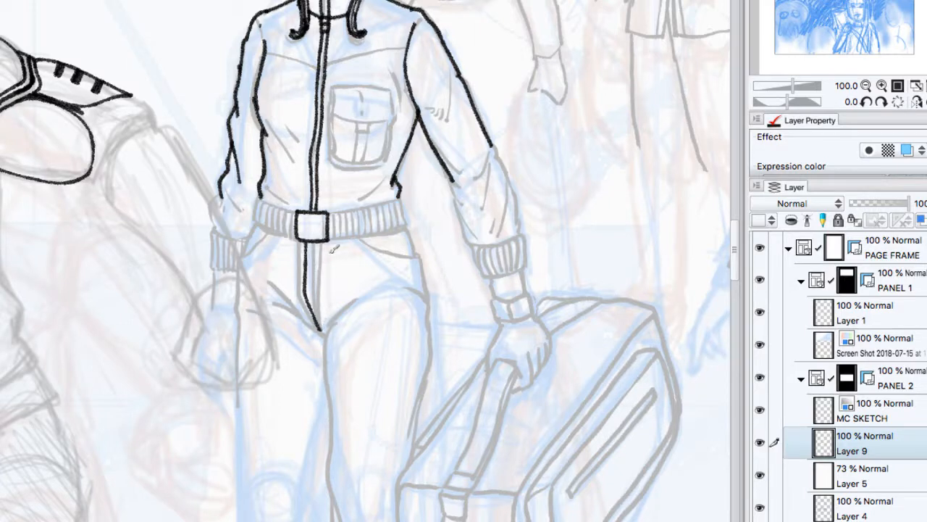
drag(327, 246, 321, 332)
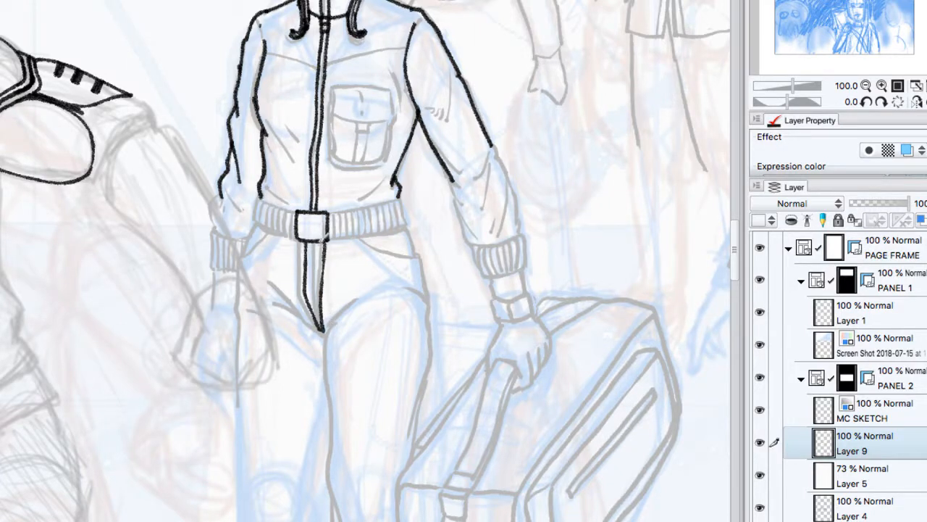
drag(324, 245, 325, 316)
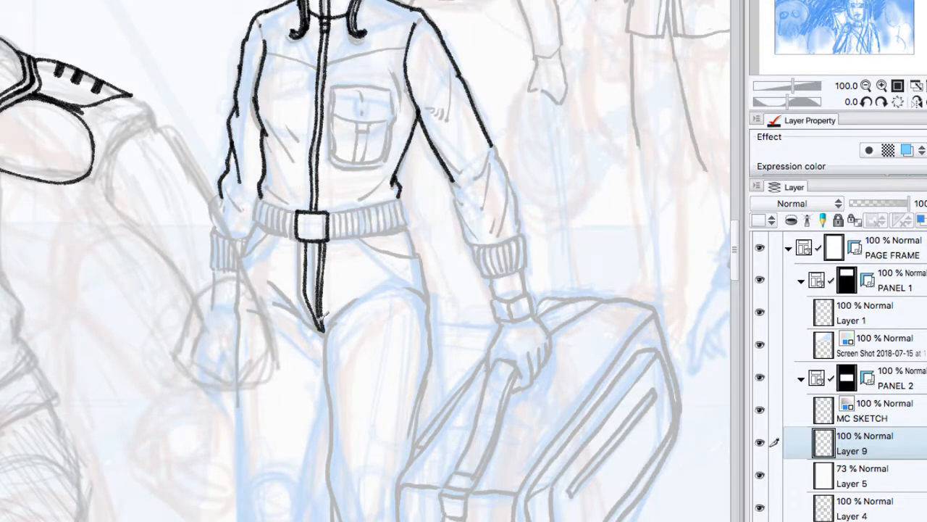
Step: Ink the outline of the belt on both sides of the buckle
mouse_move(296, 212)
mouse_down()
mouse_move(264, 187)
mouse_move(255, 217)
mouse_move(299, 238)
mouse_up()
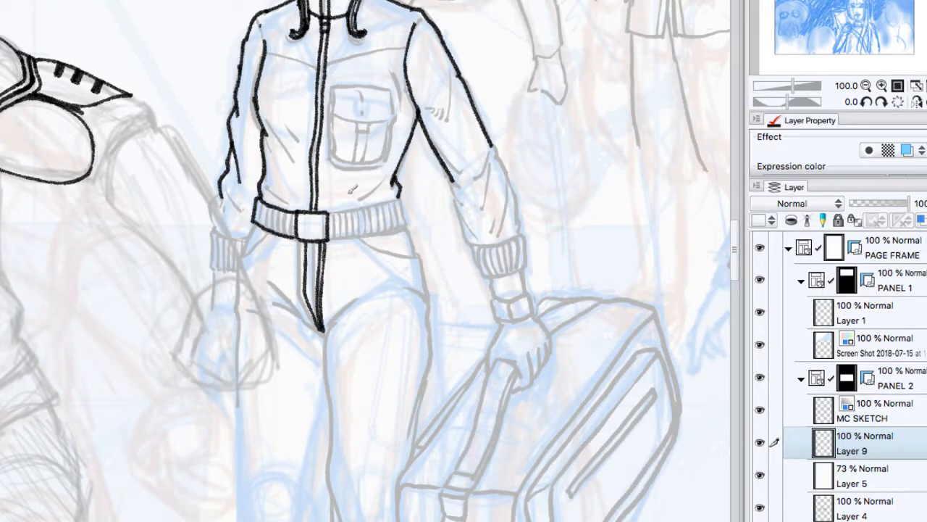
drag(330, 211, 406, 189)
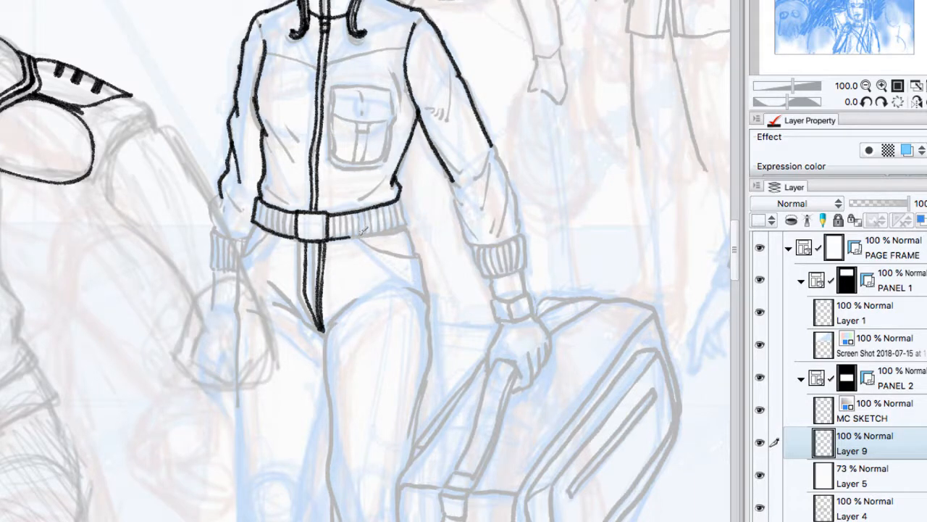
drag(353, 237, 404, 220)
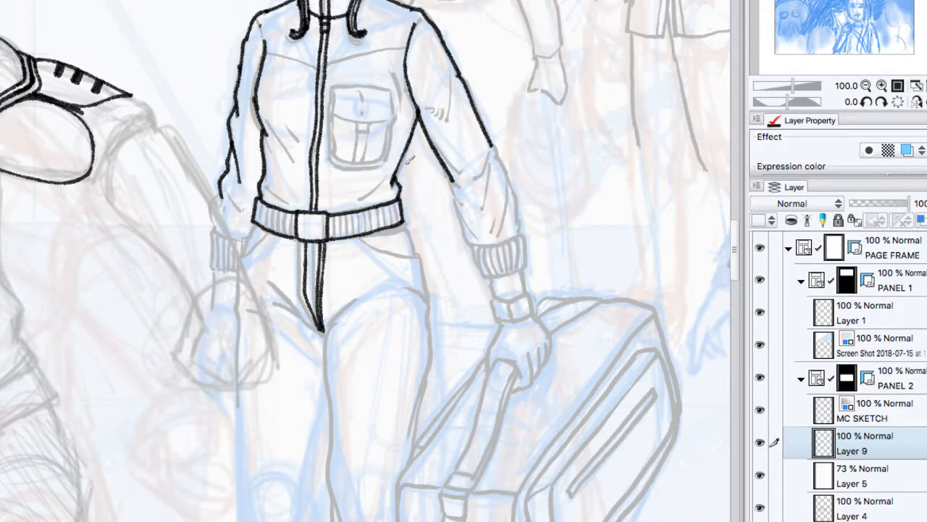
Step: Ink the vertical ribbing along the belt on both sides of the buckle
mouse_move(292, 205)
mouse_down()
mouse_move(293, 239)
mouse_move(285, 219)
mouse_move(284, 236)
mouse_move(281, 222)
mouse_move(272, 231)
mouse_up()
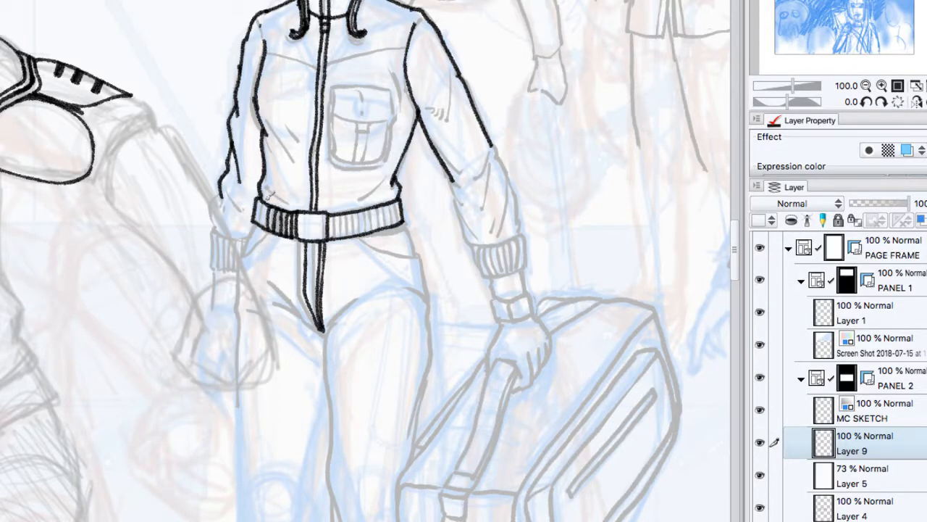
mouse_move(270, 195)
mouse_down()
mouse_move(265, 228)
mouse_move(260, 215)
mouse_move(259, 221)
mouse_up()
drag(336, 210, 335, 234)
mouse_move(339, 209)
mouse_down()
mouse_move(339, 237)
mouse_move(356, 236)
mouse_move(360, 223)
mouse_move(366, 236)
mouse_move(381, 225)
mouse_move(406, 228)
mouse_up()
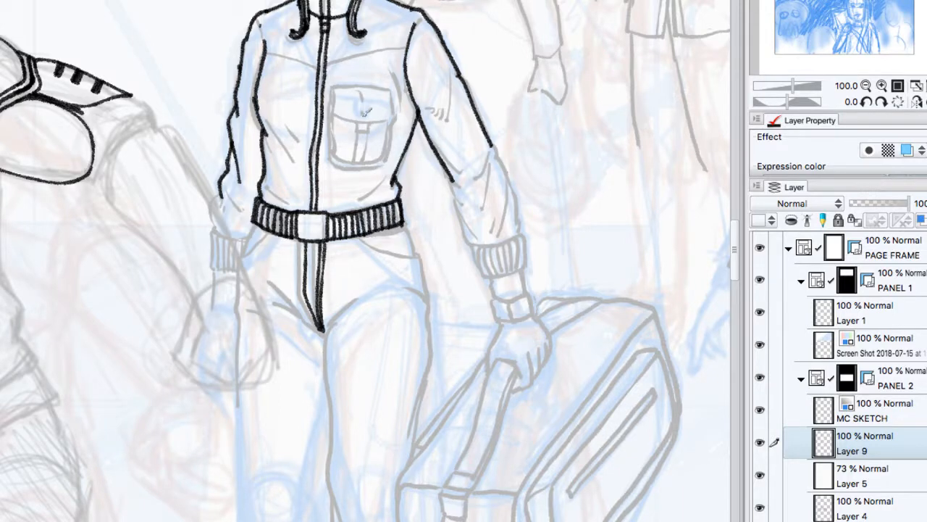
Step: Ink the crease lines spreading from the bottom of the fly and the slanted pocket openings at both hips
mouse_move(304, 232)
mouse_down()
mouse_move(306, 291)
mouse_move(323, 331)
mouse_up()
mouse_move(273, 284)
mouse_down()
mouse_move(321, 323)
mouse_move(371, 290)
mouse_up()
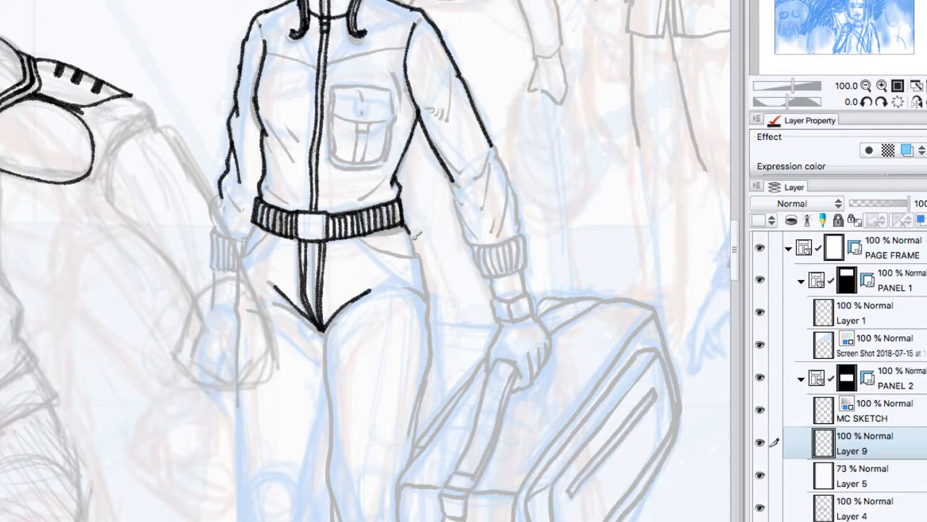
drag(363, 235, 420, 256)
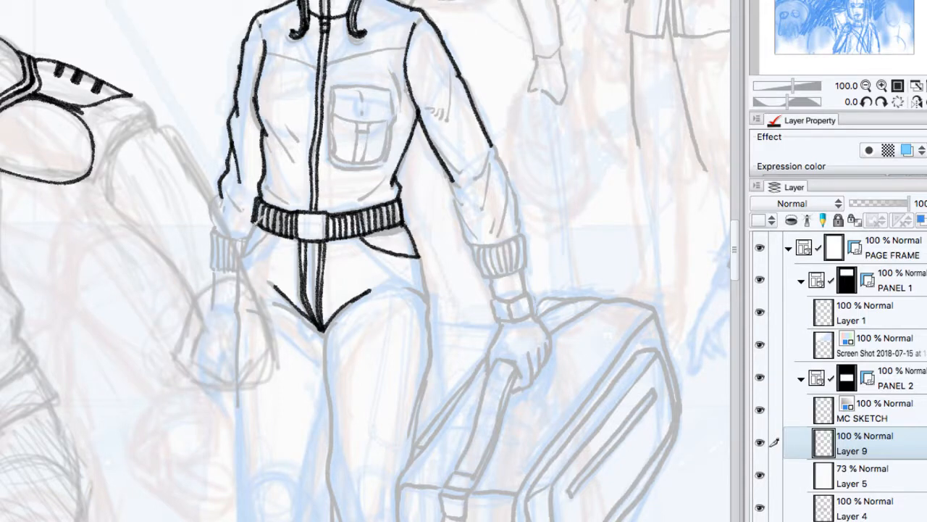
mouse_move(253, 229)
mouse_down()
mouse_move(245, 249)
mouse_move(262, 233)
mouse_move(242, 257)
mouse_up()
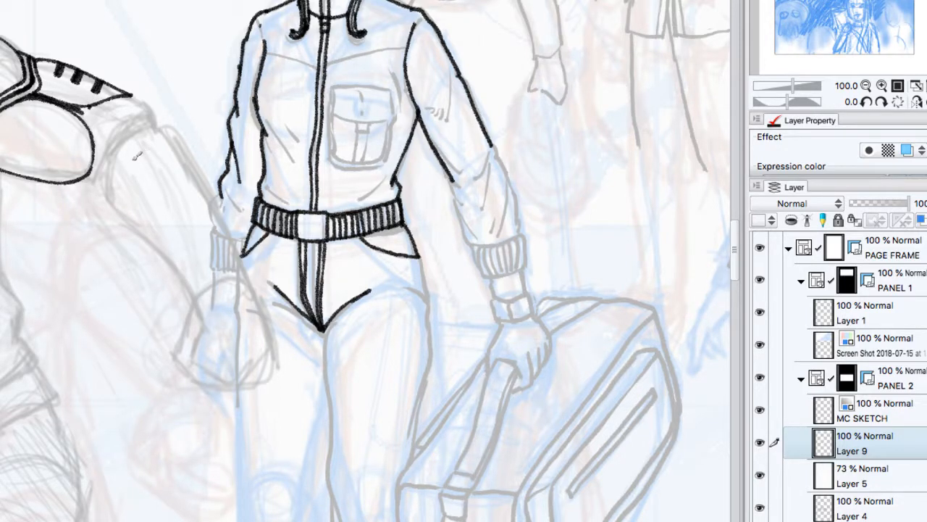
mouse_move(135, 159)
mouse_down()
mouse_move(120, 136)
mouse_move(128, 125)
mouse_move(160, 142)
mouse_up()
key(super+z)
key(super+z)
key(super+z)
key(Tab)
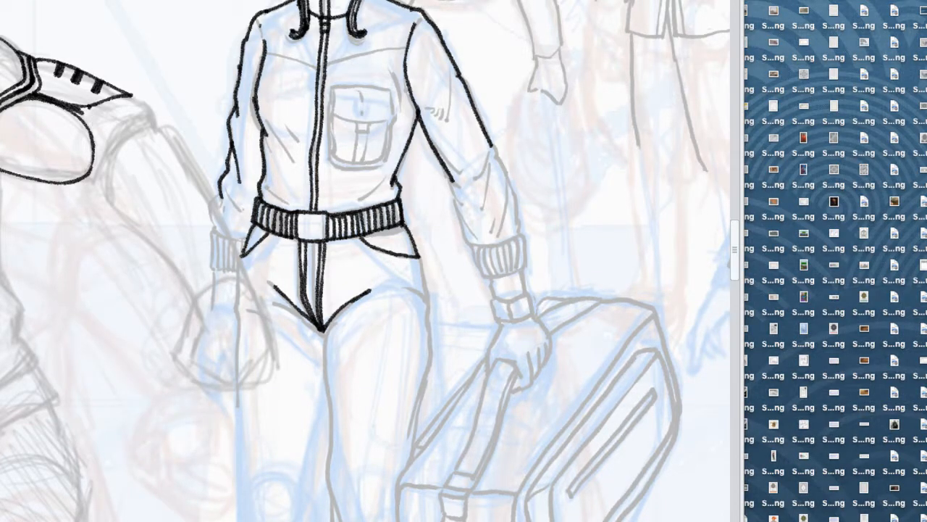
key(Tab)
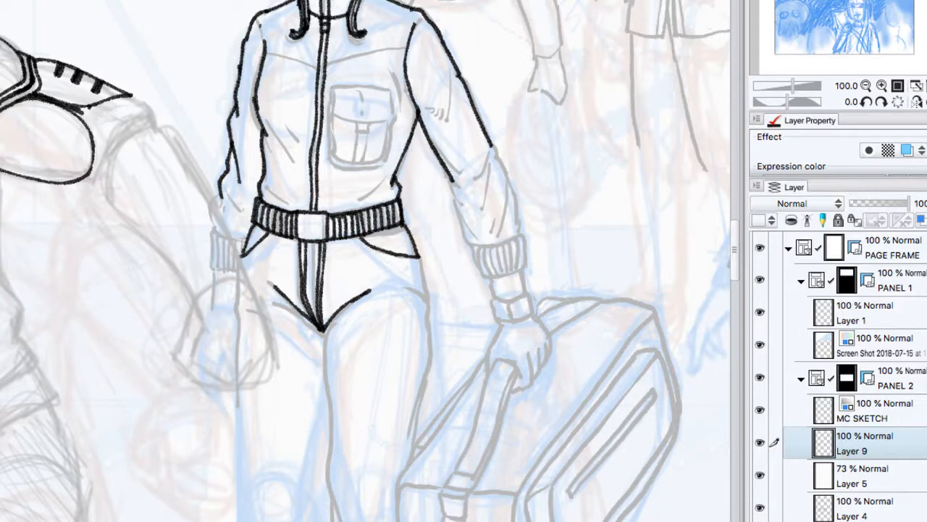
Step: Ink the bald man's round mechanical elbow joint with its inner ring and slot, plus the bolted bracket linking it to the upper arm
drag(5, 56, 32, 77)
mouse_move(128, 158)
mouse_down()
mouse_move(126, 124)
mouse_move(142, 114)
mouse_move(158, 115)
mouse_move(169, 135)
mouse_move(147, 159)
mouse_move(123, 121)
mouse_move(142, 33)
mouse_move(115, 120)
mouse_move(139, 161)
mouse_up()
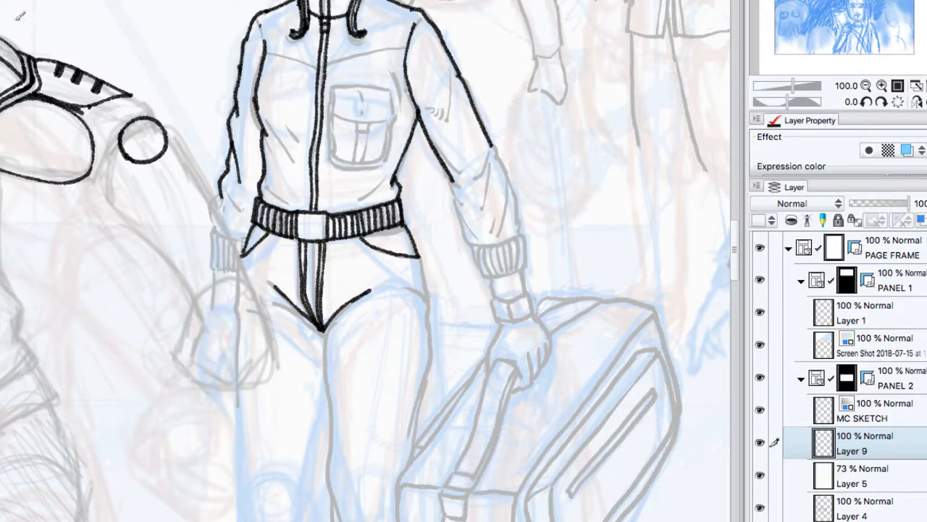
mouse_move(78, 103)
mouse_down()
mouse_move(113, 136)
mouse_move(117, 110)
mouse_move(116, 136)
mouse_move(127, 115)
mouse_move(152, 108)
mouse_move(122, 76)
mouse_move(152, 111)
mouse_move(110, 105)
mouse_move(122, 112)
mouse_move(110, 120)
mouse_move(139, 131)
mouse_move(149, 123)
mouse_move(123, 127)
mouse_move(135, 116)
mouse_move(130, 105)
mouse_move(131, 135)
mouse_move(147, 154)
mouse_move(165, 137)
mouse_move(155, 106)
mouse_move(145, 130)
mouse_up()
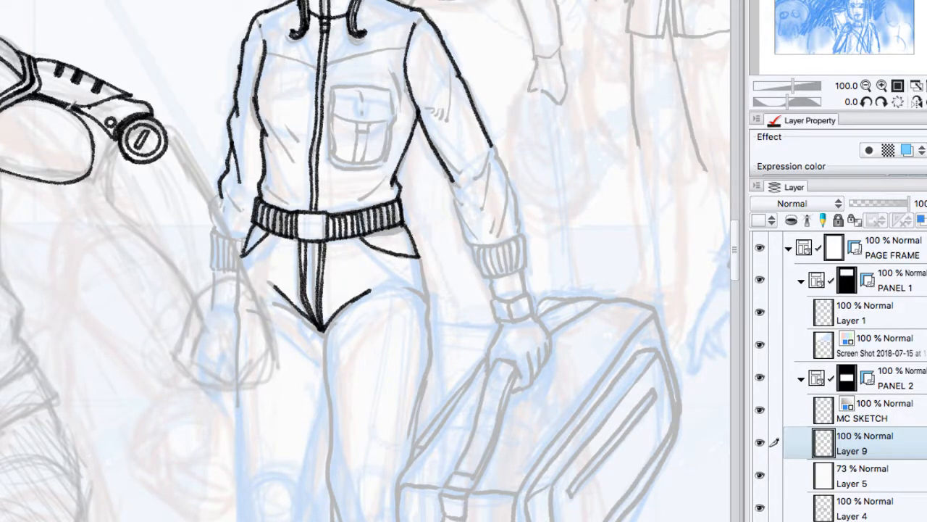
Step: Redraw the rounded end of the bald man's mechanical upper arm closer to the elbow joint and touch up the arm's upper edge
mouse_move(79, 107)
mouse_down()
mouse_move(103, 145)
mouse_move(101, 165)
mouse_move(67, 183)
mouse_up()
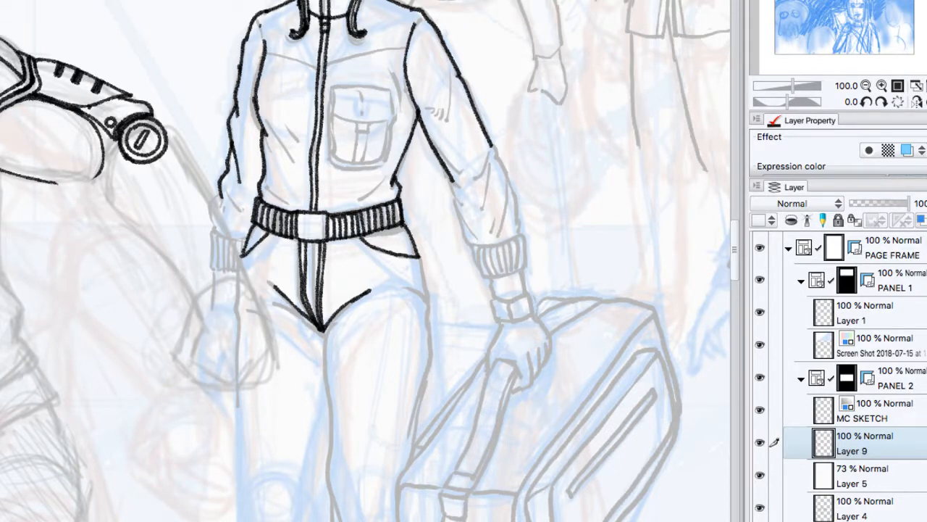
drag(45, 172, 97, 177)
drag(83, 108, 142, 95)
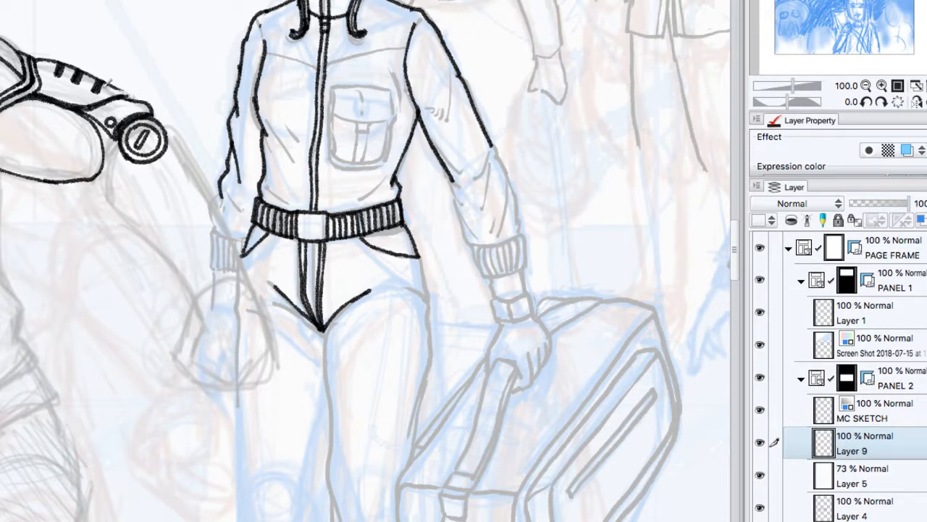
drag(111, 86, 129, 96)
click(866, 86)
click(866, 86)
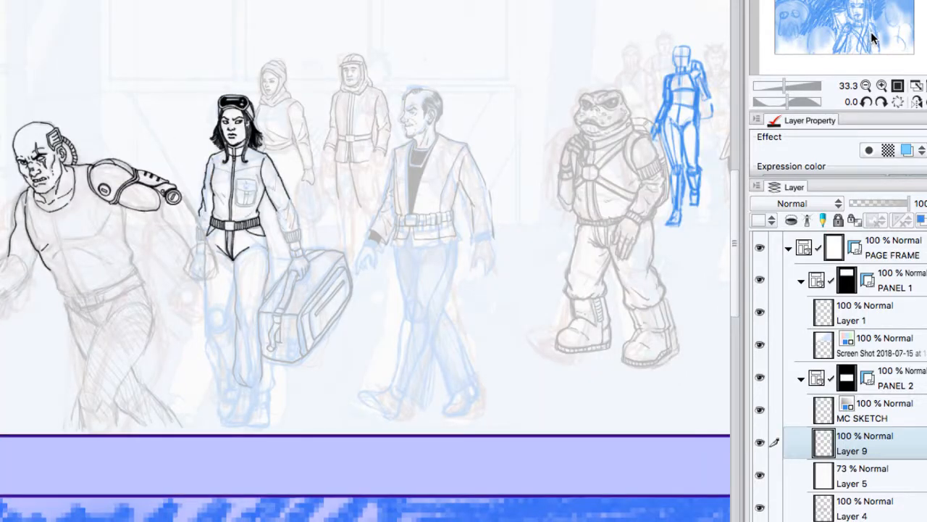
click(867, 85)
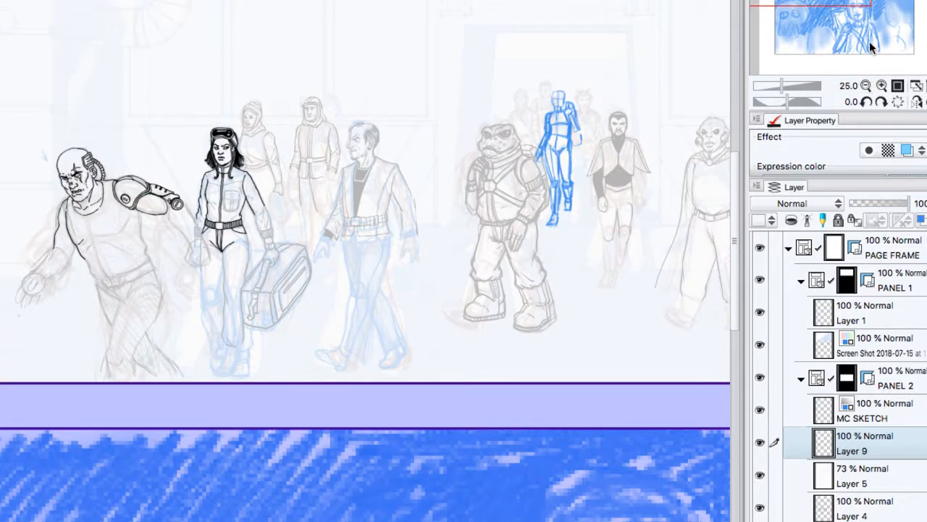
scroll(365, 261, right, 3)
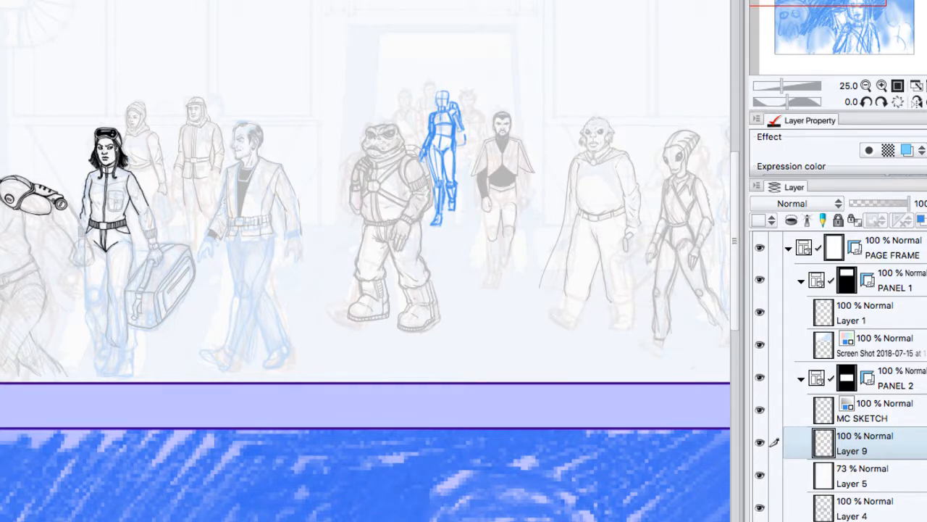
key(Tab)
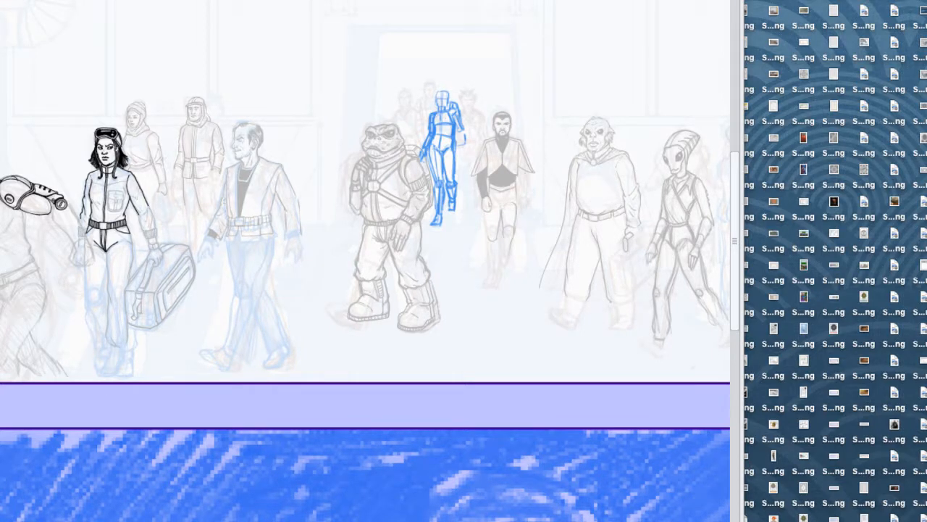
Step: Ink the outer hip and upper thigh contour of the goggled woman's trousers on the suitcase side
key(Tab)
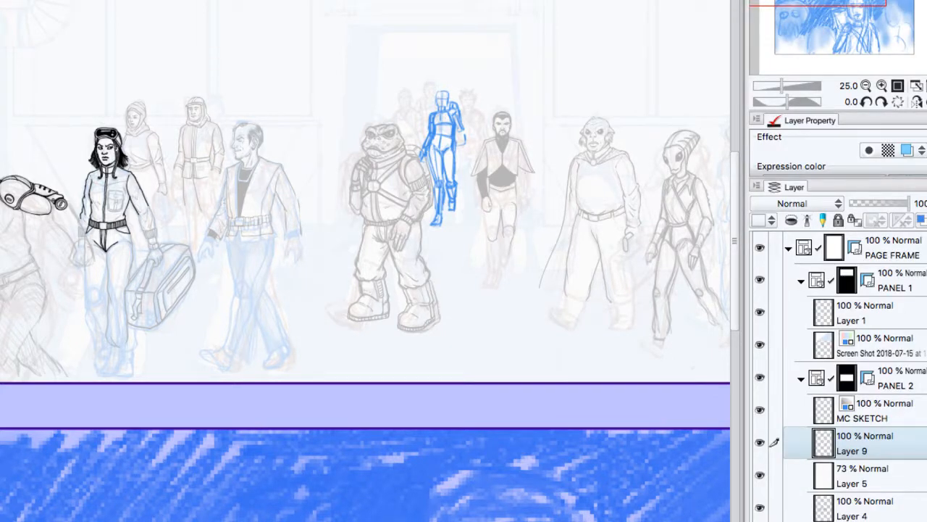
click(881, 86)
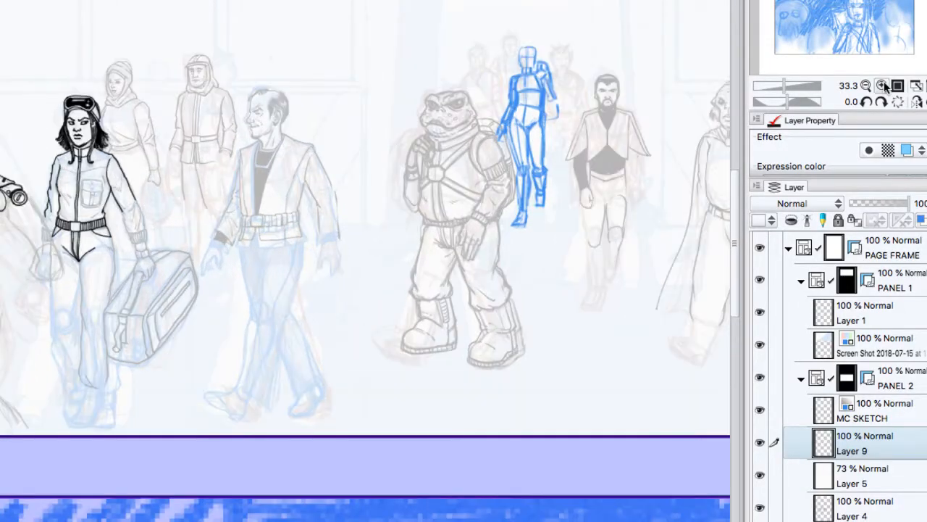
click(881, 86)
drag(246, 272, 505, 248)
drag(406, 218, 455, 316)
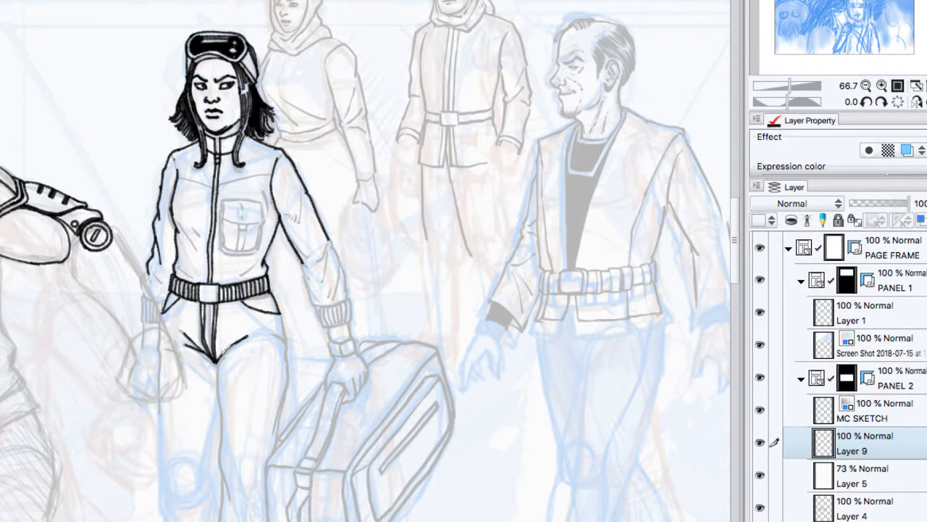
drag(282, 308, 289, 378)
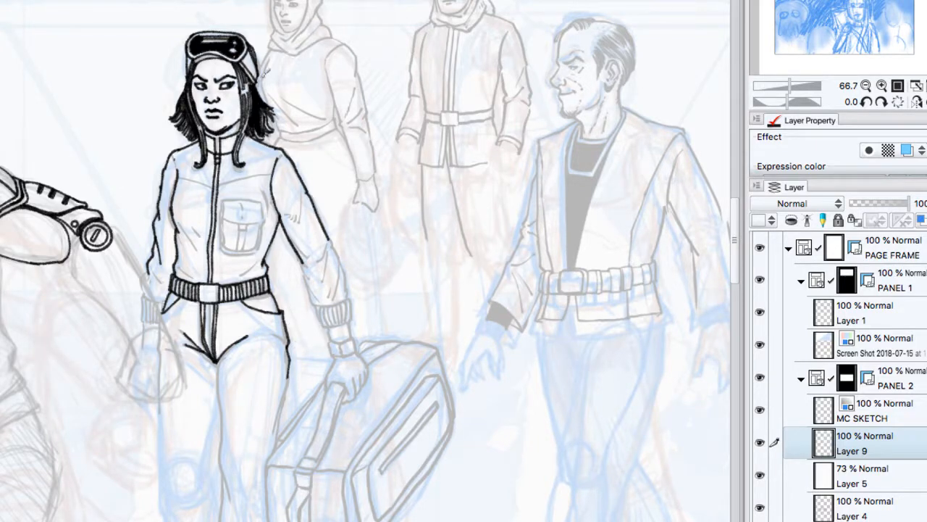
Step: Ink the goggled woman's forearm sleeve on the suitcase arm, from the elbow fold down to the cuff edge
click(882, 85)
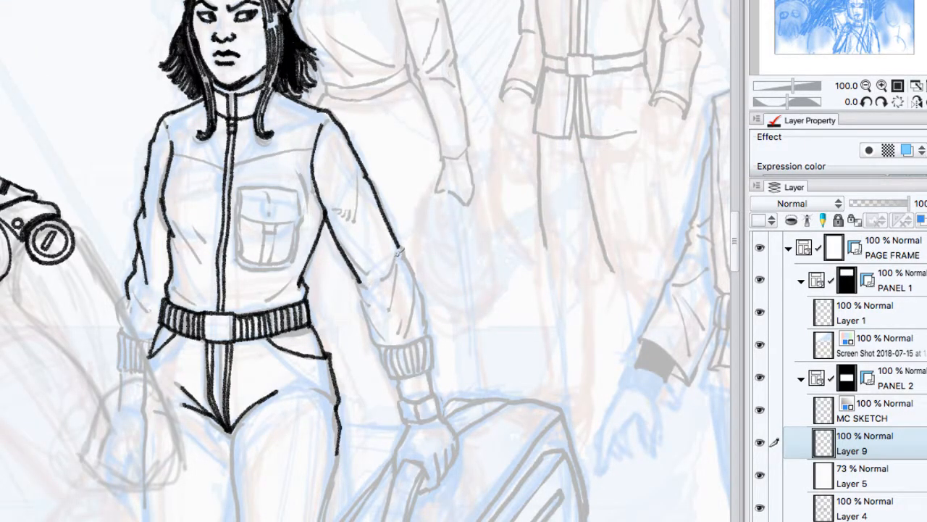
drag(399, 248, 378, 279)
mouse_move(399, 248)
mouse_down()
mouse_move(427, 300)
mouse_move(429, 334)
mouse_up()
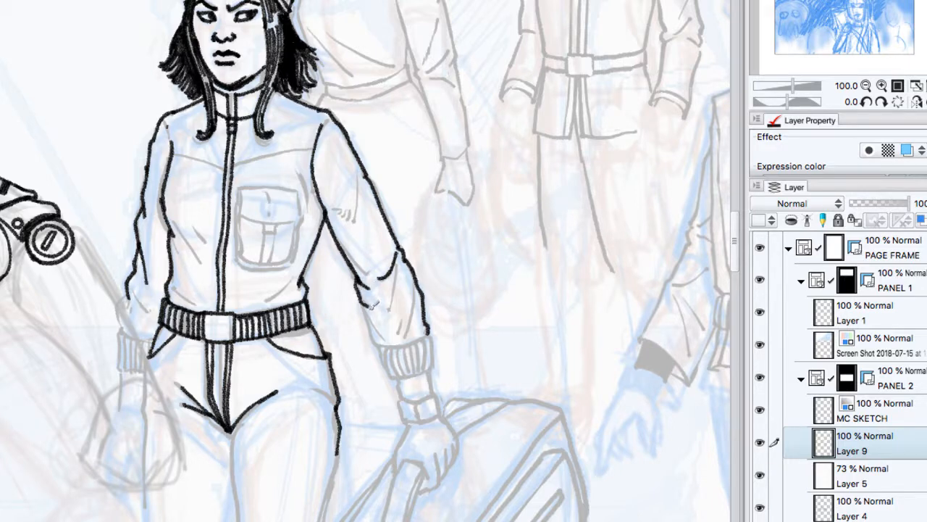
mouse_move(367, 311)
mouse_down()
mouse_move(383, 345)
mouse_move(413, 339)
mouse_move(432, 329)
mouse_move(427, 321)
mouse_up()
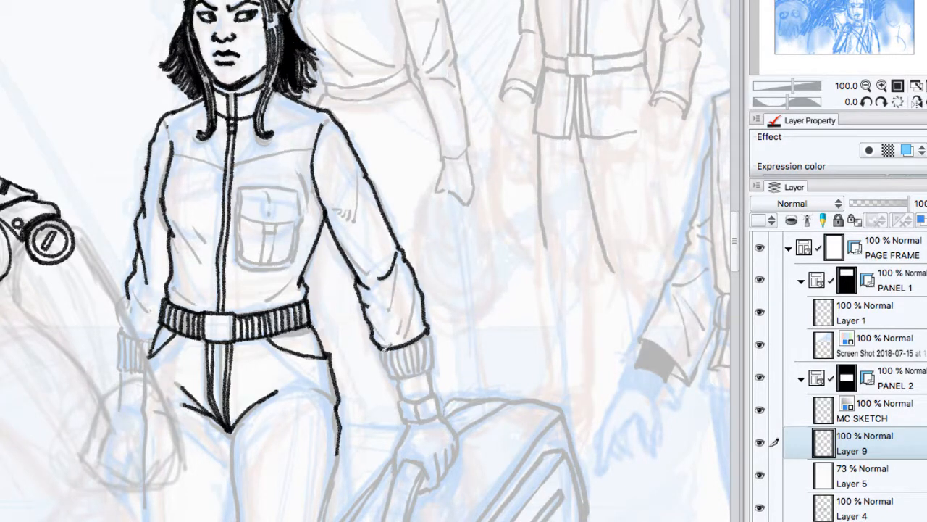
Step: Ink the ribbed cuff on the goggled woman's suitcase arm and the wrist lines below it
drag(384, 349, 397, 376)
mouse_move(428, 336)
mouse_down()
mouse_move(432, 366)
mouse_move(428, 340)
mouse_move(394, 350)
mouse_move(403, 374)
mouse_up()
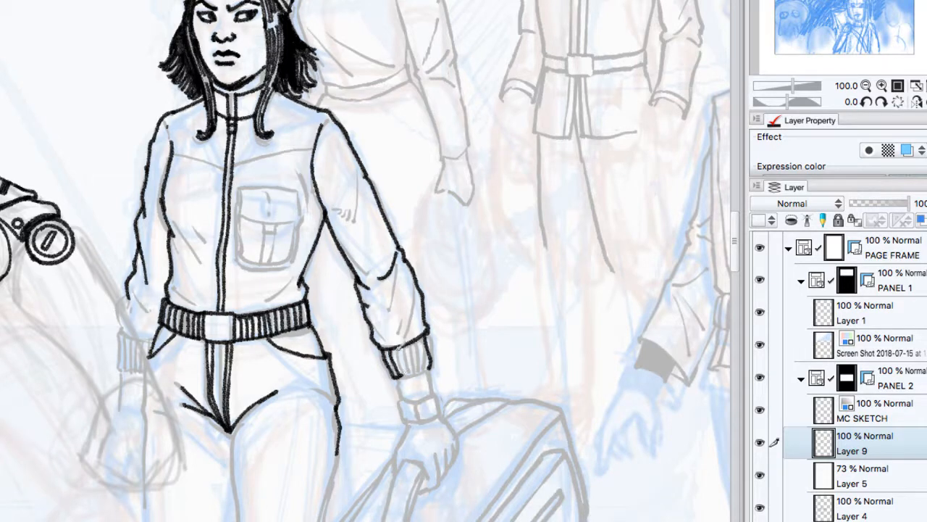
drag(399, 342, 412, 376)
mouse_move(407, 344)
mouse_down()
mouse_move(413, 372)
mouse_move(418, 363)
mouse_move(422, 372)
mouse_move(427, 344)
mouse_move(434, 396)
mouse_up()
drag(400, 377, 402, 401)
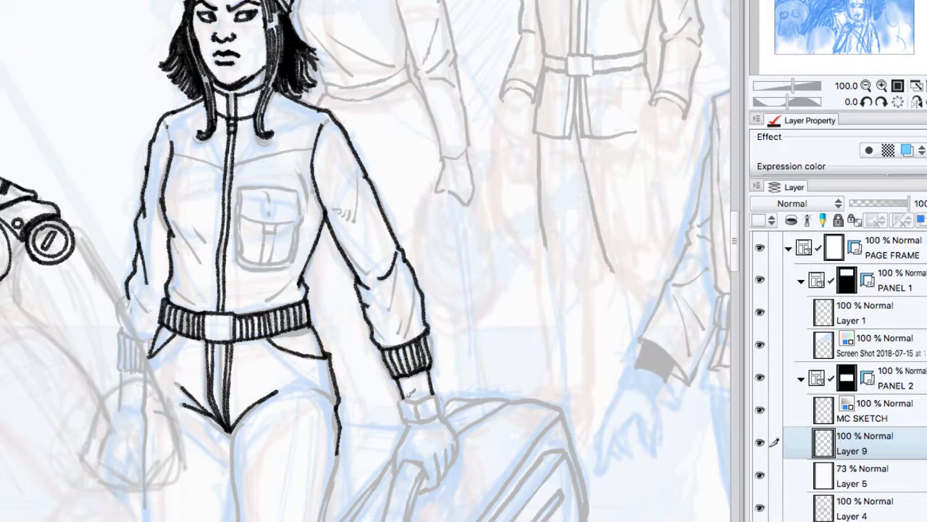
Step: Ink the boxy wristband below the goggled woman's ribbed cuff
drag(401, 399, 415, 402)
drag(399, 398, 404, 421)
mouse_move(414, 402)
mouse_down()
mouse_move(418, 420)
mouse_move(436, 397)
mouse_move(438, 412)
mouse_move(419, 422)
mouse_move(439, 413)
mouse_up()
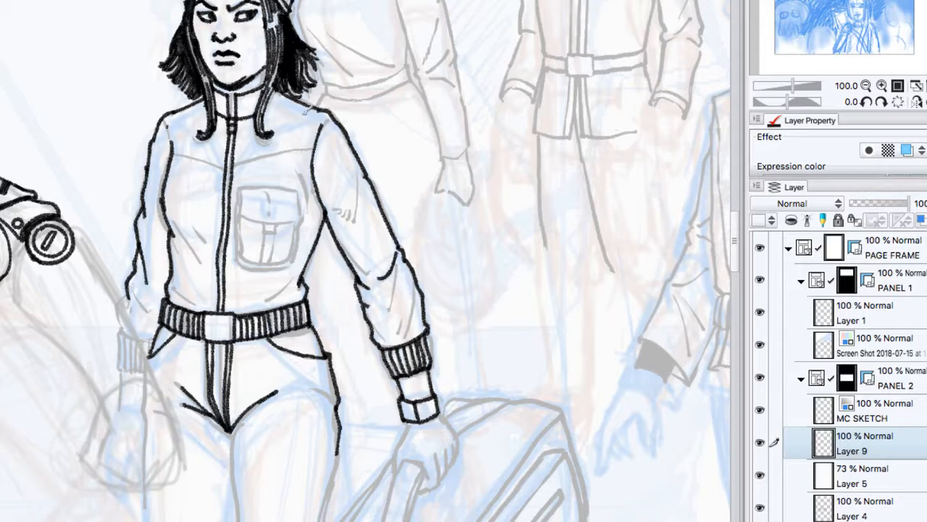
Step: Ink the yoke seams across the goggled woman's chest on both sides of the zipper and touch up her shoulder
drag(237, 168, 319, 149)
drag(231, 169, 171, 156)
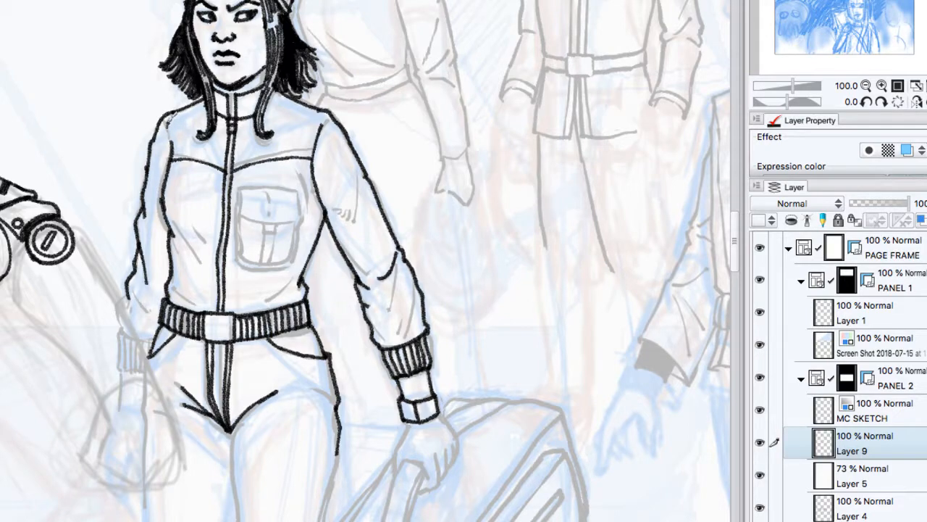
drag(168, 121, 172, 137)
Step: Ink the side contour of the bald man's torso from below the shoulder armour down to the waist
drag(188, 104, 39, 276)
drag(131, 348, 625, 125)
mouse_move(239, 213)
mouse_down()
mouse_move(284, 385)
mouse_move(279, 410)
mouse_up()
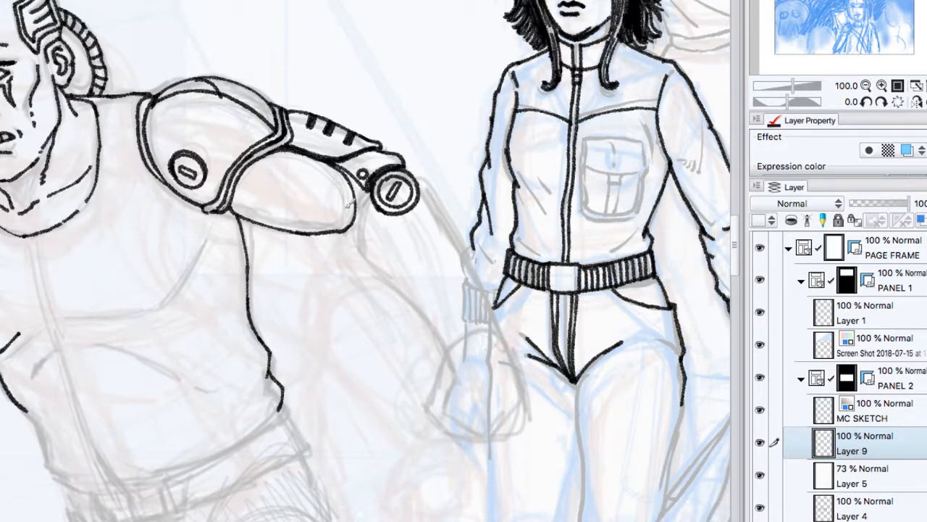
Step: Toggle Layer 9 to compare the sketch with the inks, and raise Layer 5's opacity to 100% to isolate the inks
click(866, 85)
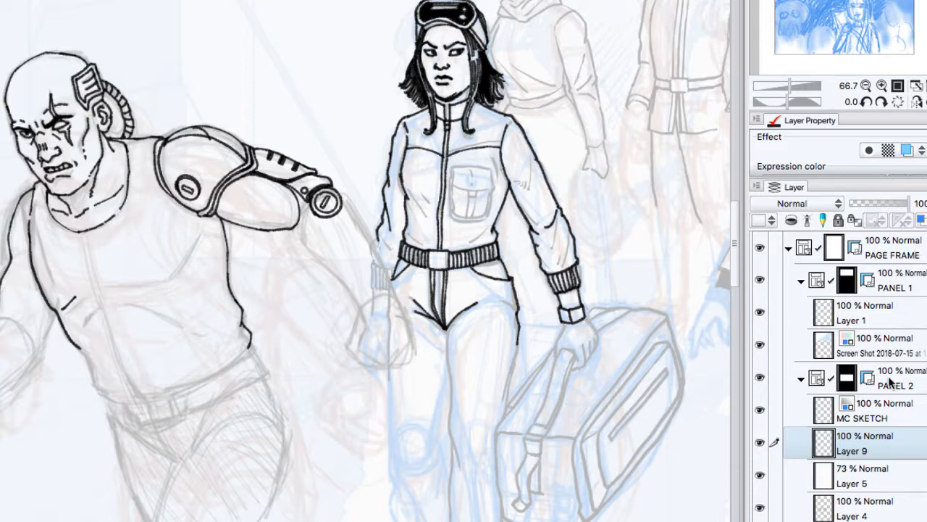
scroll(890, 426, down, 2)
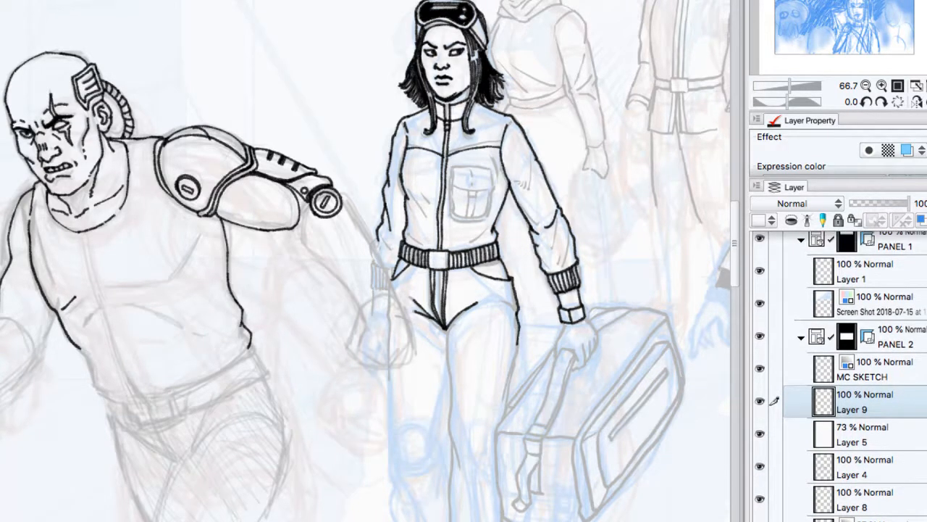
click(760, 402)
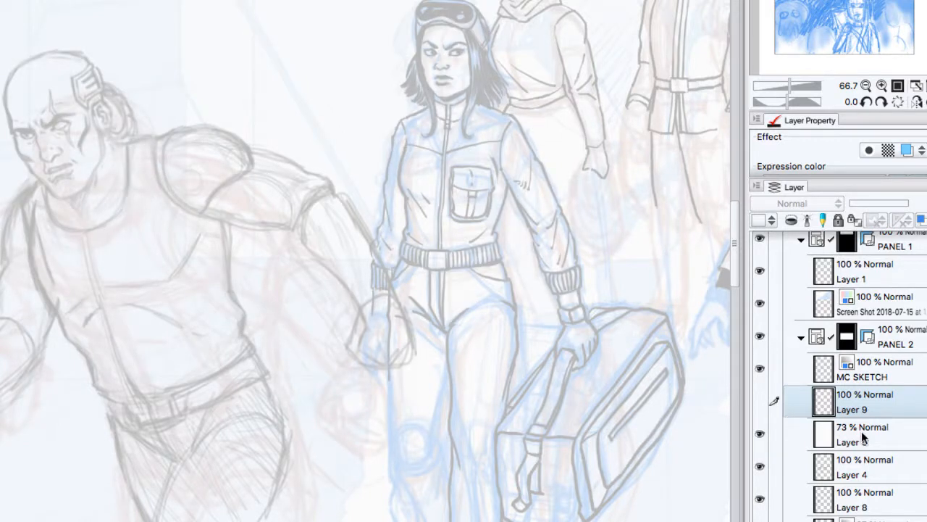
click(839, 460)
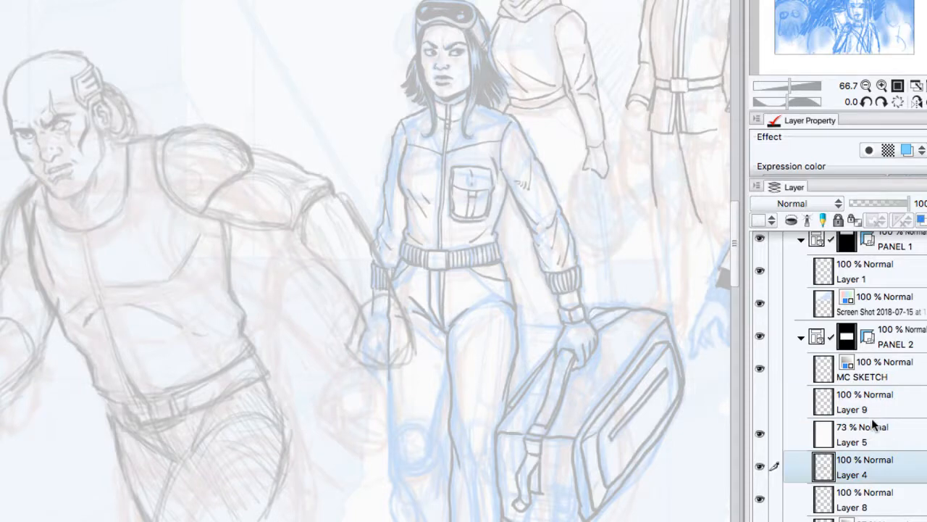
click(869, 433)
mouse_move(903, 205)
mouse_down()
mouse_move(849, 206)
mouse_move(914, 203)
mouse_up()
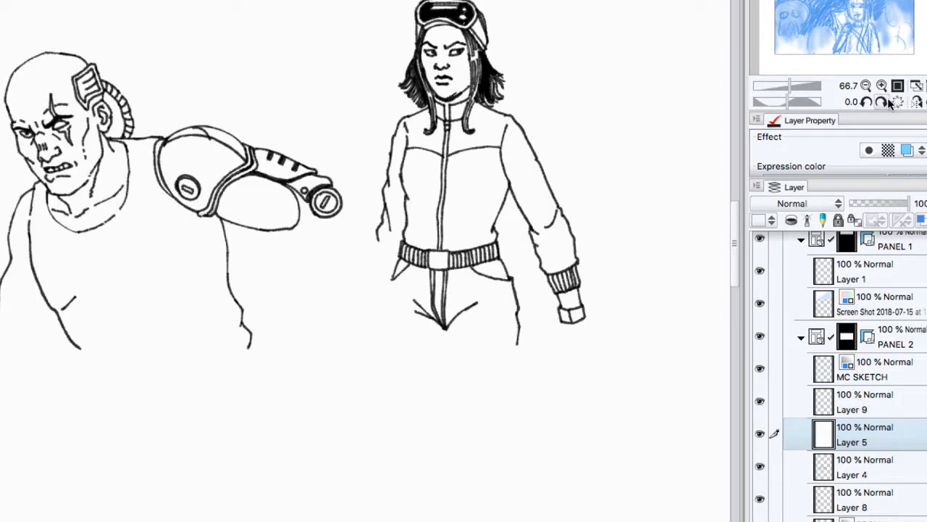
Step: Examine the inked bald man and goggled woman against the plain white panel, close up and from afar
click(866, 86)
click(867, 86)
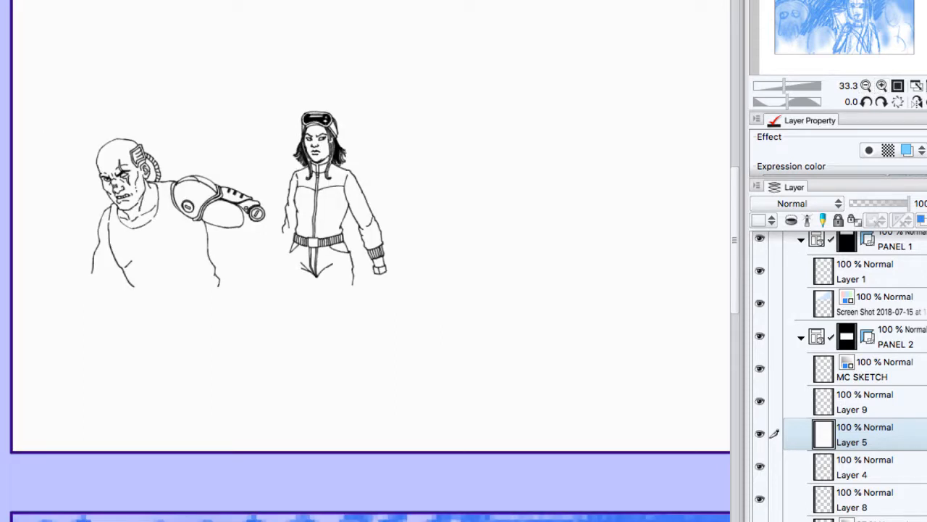
drag(464, 218, 259, 250)
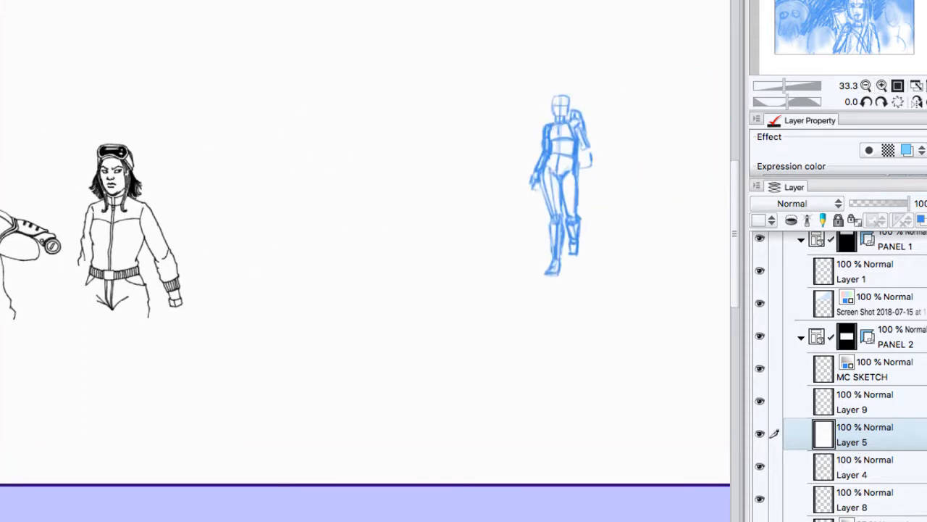
drag(434, 232, 353, 240)
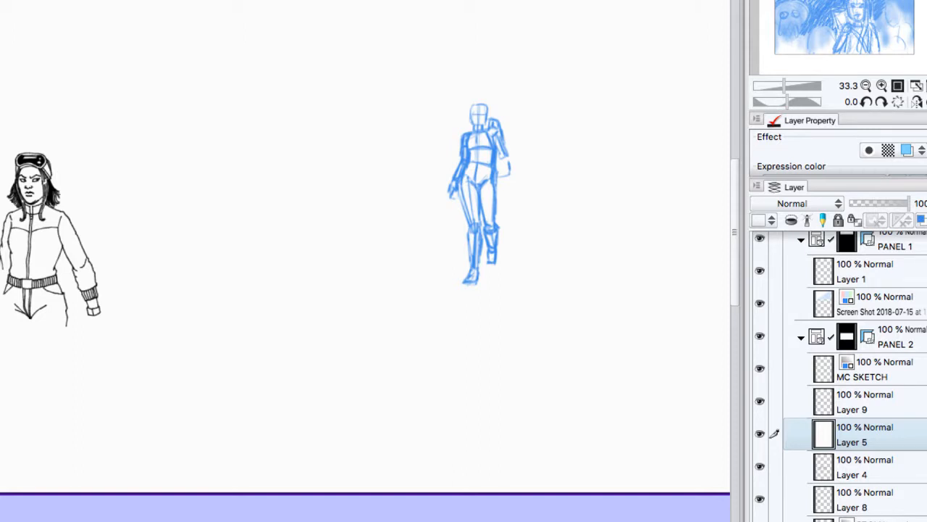
click(882, 85)
click(882, 85)
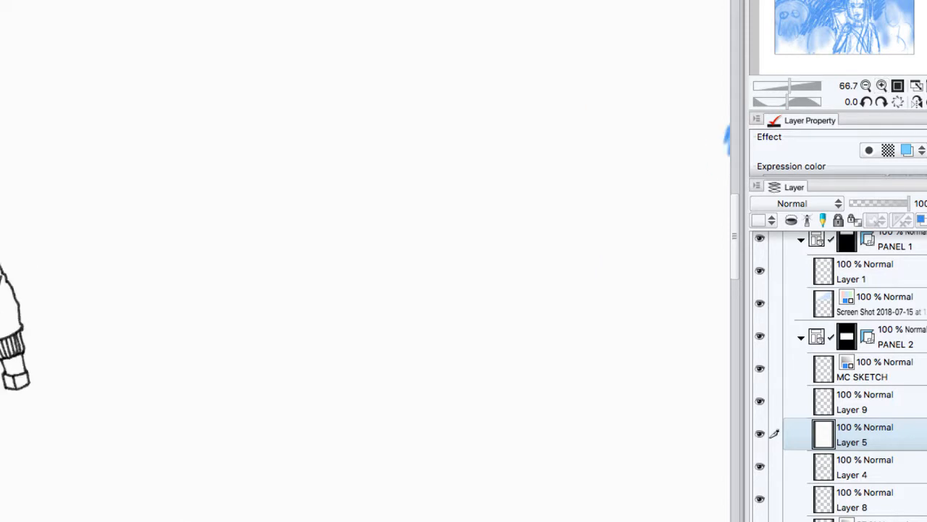
mouse_move(240, 217)
mouse_down()
mouse_move(449, 255)
mouse_move(596, 348)
mouse_up()
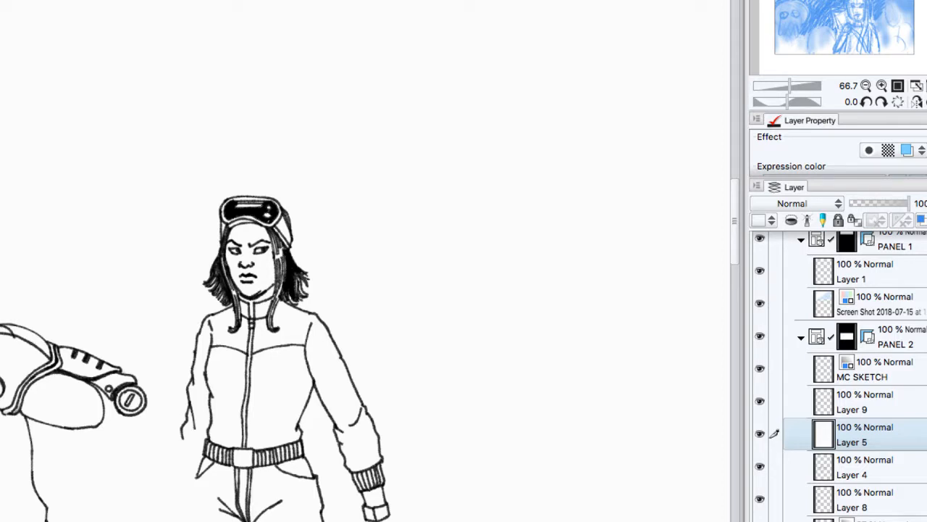
click(866, 85)
click(865, 86)
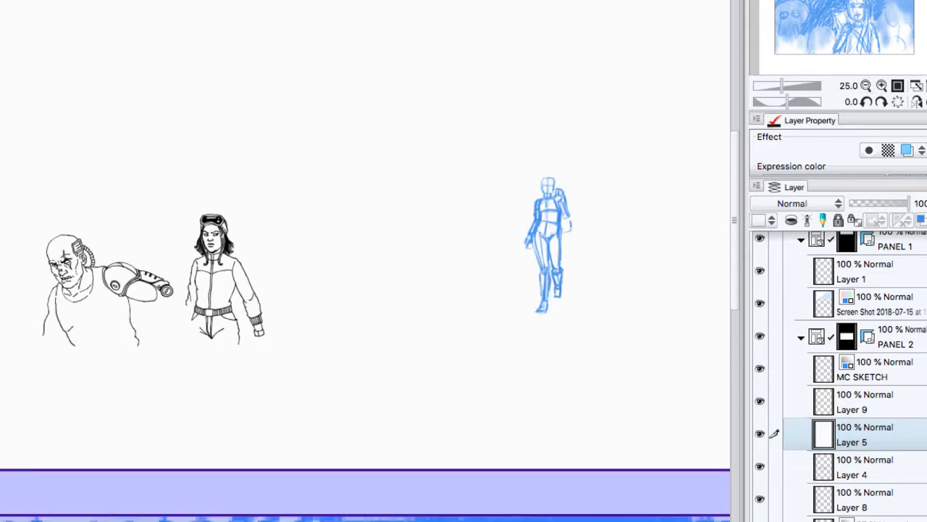
drag(507, 247, 237, 283)
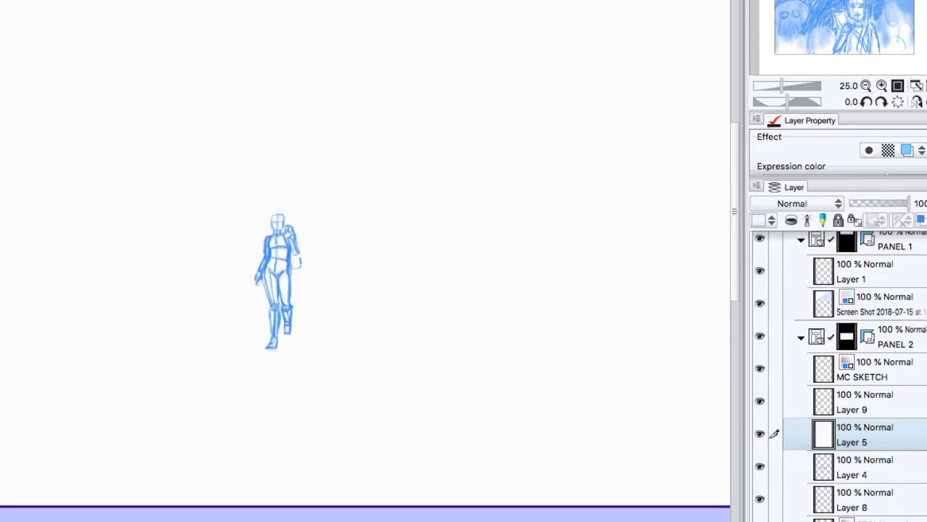
Step: Lower Layer 5's opacity to 77% and add a new layer above Layer 9
drag(908, 204, 898, 204)
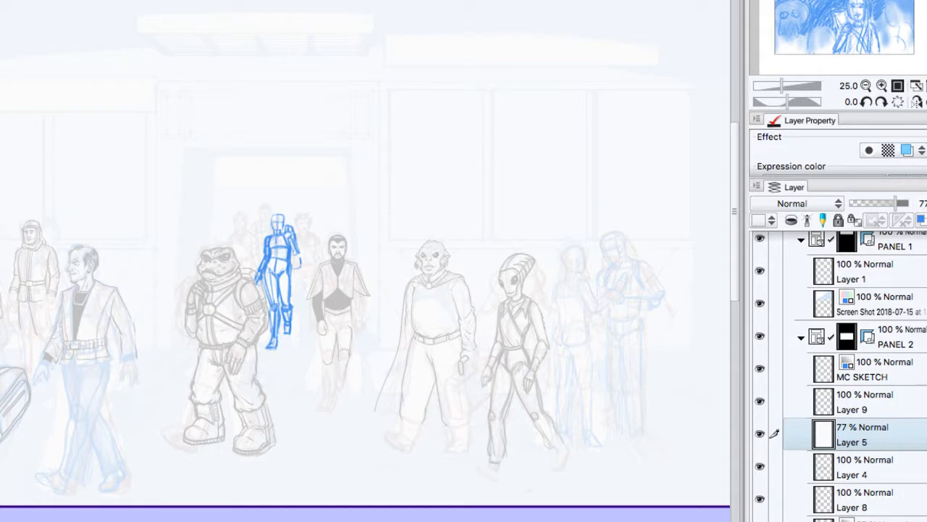
click(873, 410)
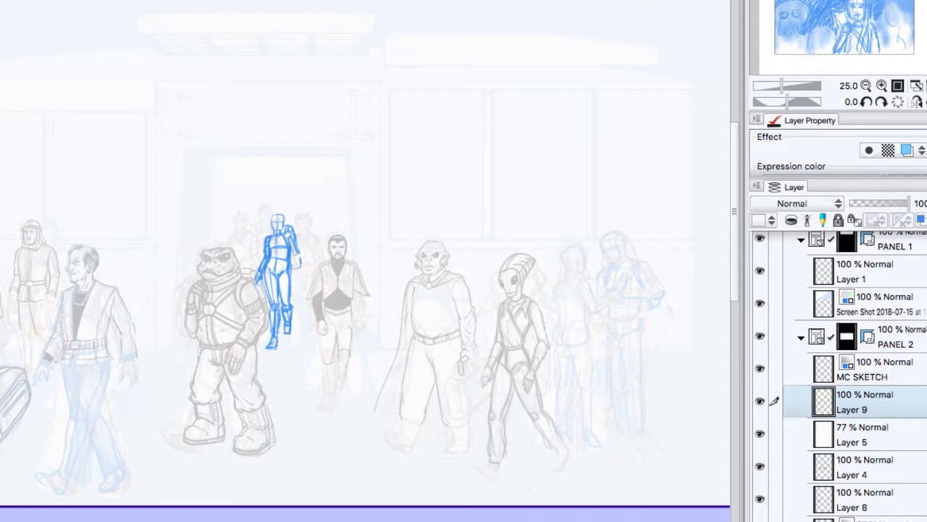
key(super+shift+n)
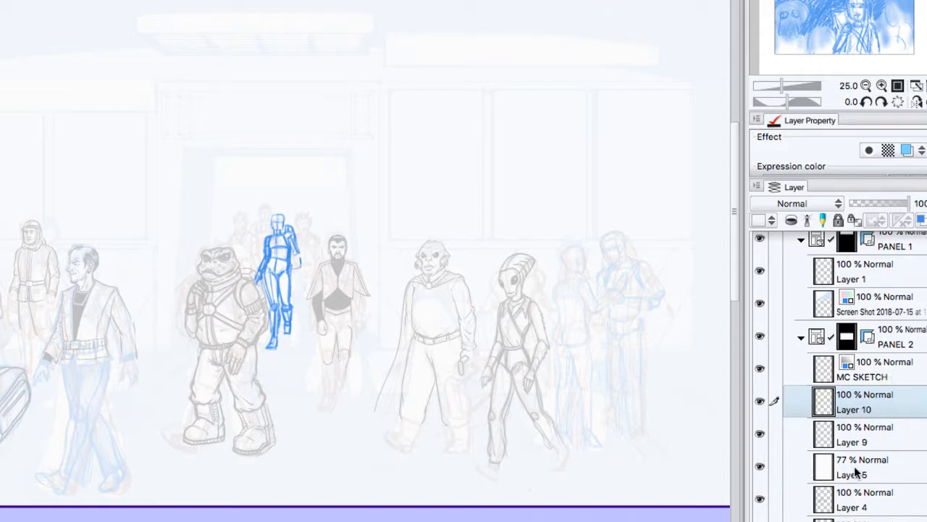
Step: Draw test strokes with several solid and textured brushes on the new layer, in the empty area above the man in the open jacket
click(882, 86)
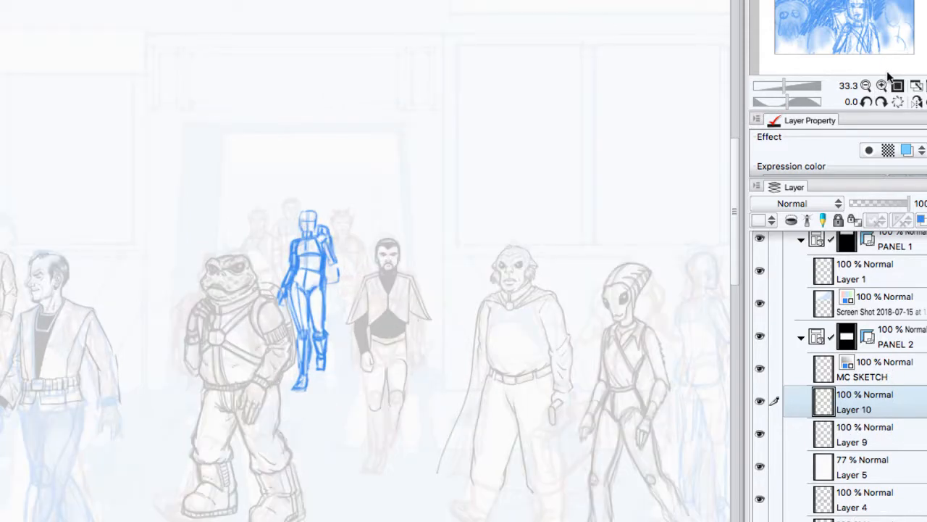
click(884, 85)
click(882, 85)
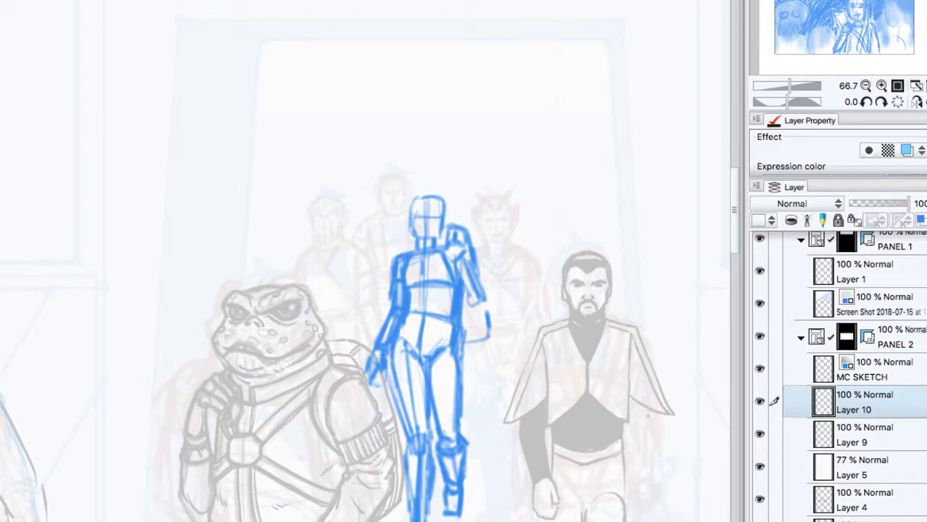
drag(217, 362, 610, 331)
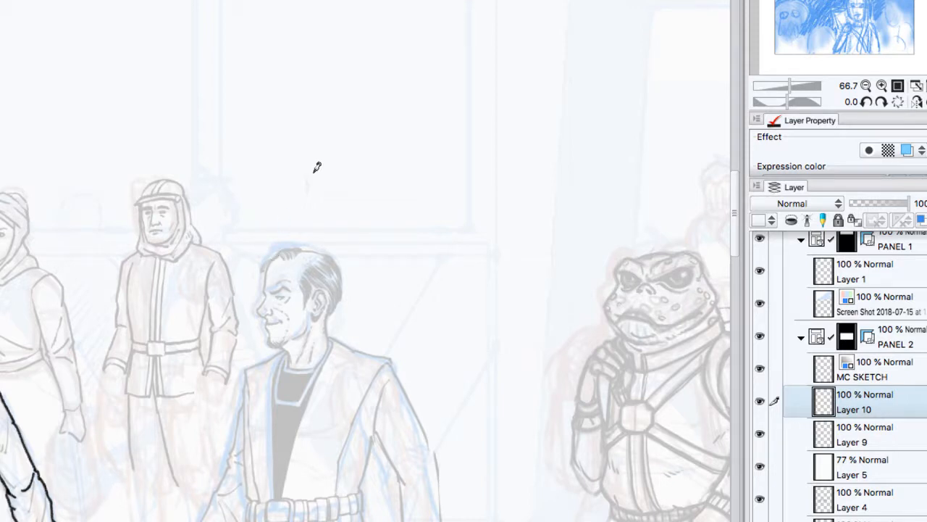
mouse_move(323, 176)
mouse_down()
mouse_move(337, 160)
mouse_move(359, 161)
mouse_up()
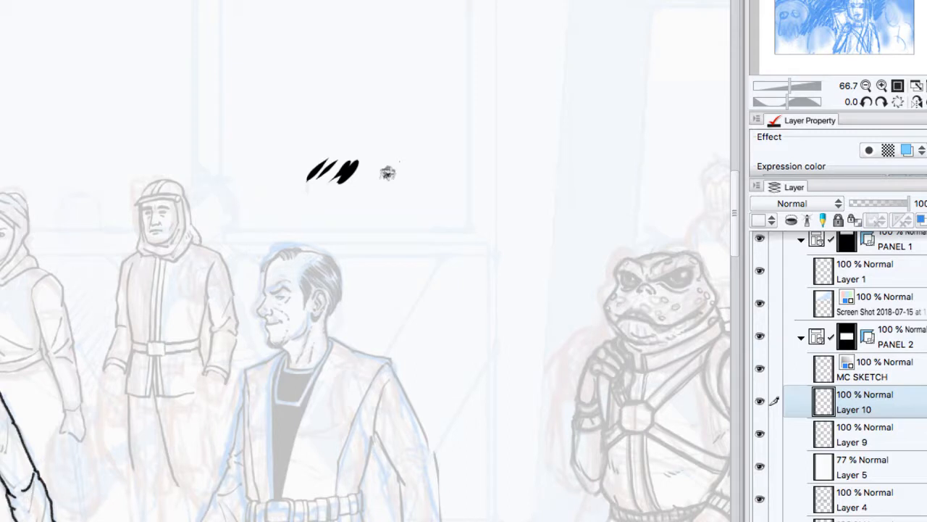
drag(388, 173, 436, 178)
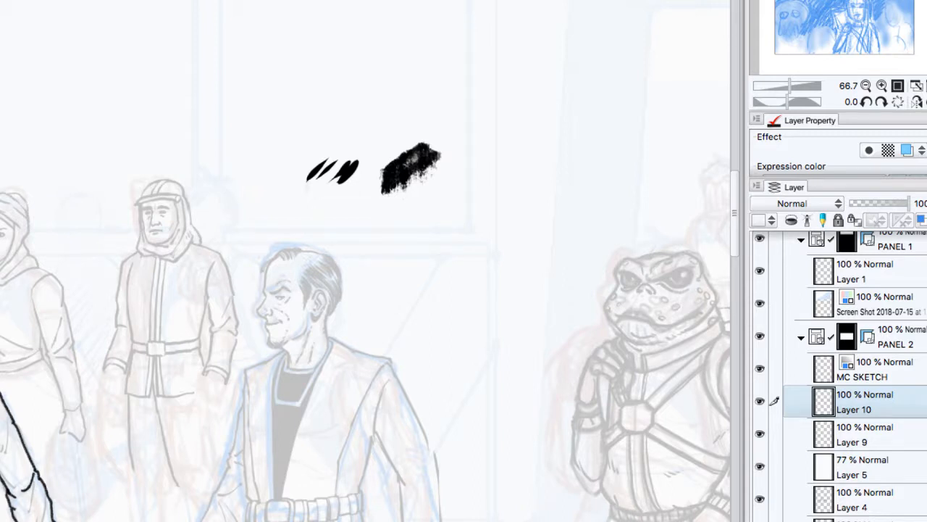
click(427, 103)
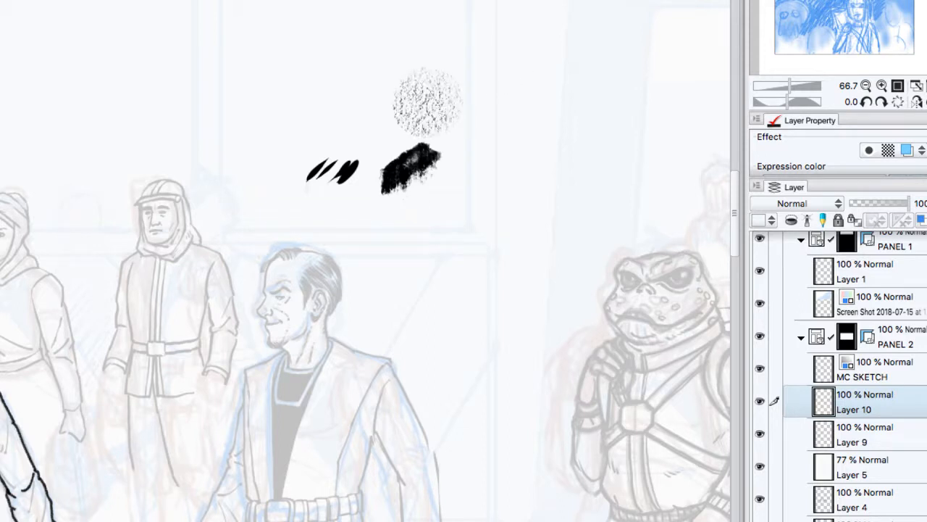
drag(375, 130, 400, 137)
click(427, 199)
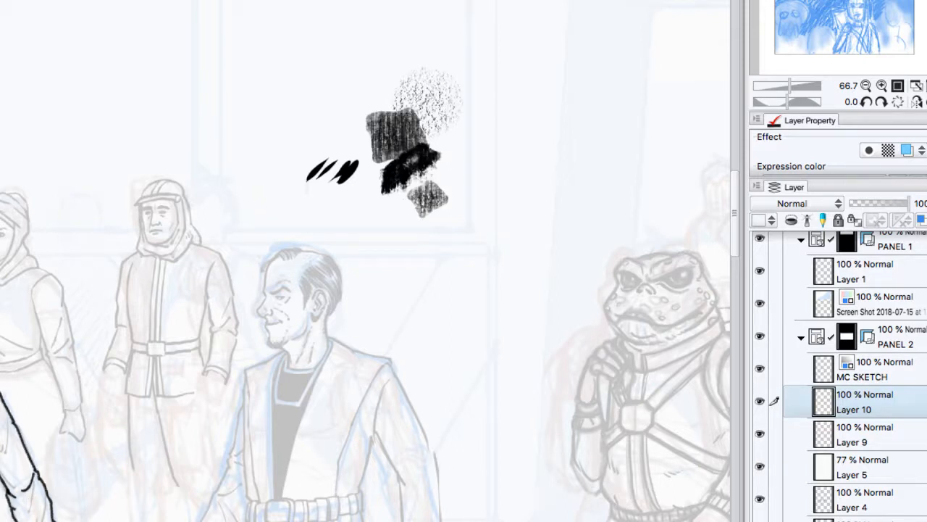
mouse_move(269, 148)
mouse_down()
mouse_move(308, 105)
mouse_move(318, 114)
mouse_up()
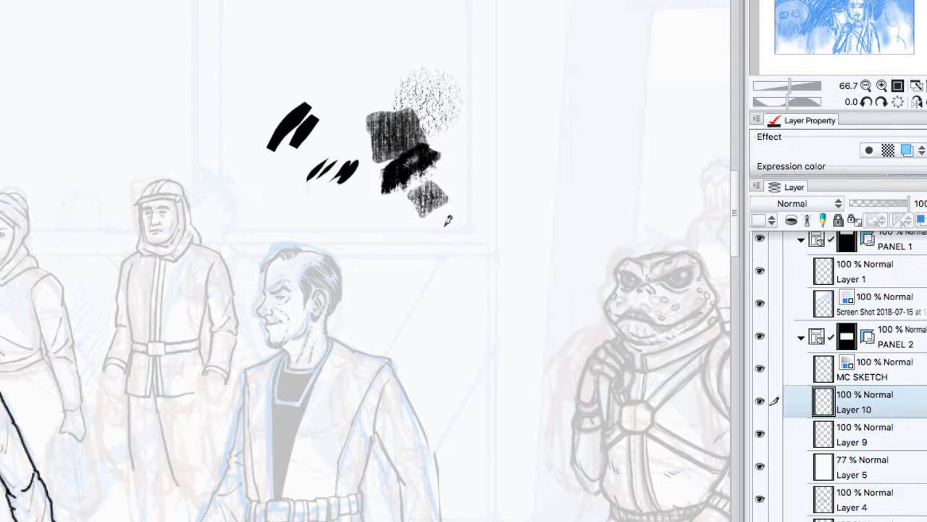
Step: Draw more test strokes with tapered and blunt ink brushes between the open-jacketed man and the frog-faced figure, and clear Layer 10
mouse_move(466, 205)
mouse_down()
mouse_move(458, 241)
mouse_move(466, 221)
mouse_move(464, 247)
mouse_move(470, 223)
mouse_move(486, 262)
mouse_up()
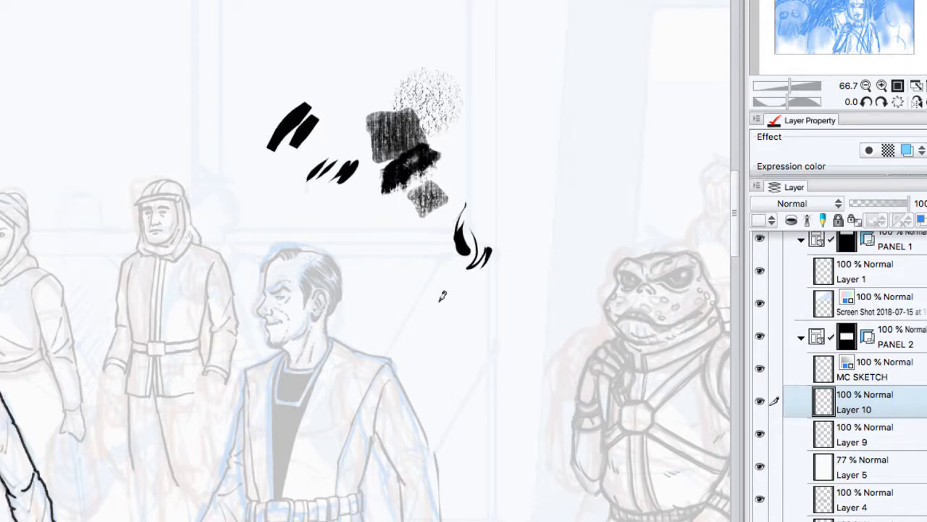
mouse_move(423, 276)
mouse_down()
mouse_move(438, 306)
mouse_move(467, 294)
mouse_move(484, 355)
mouse_up()
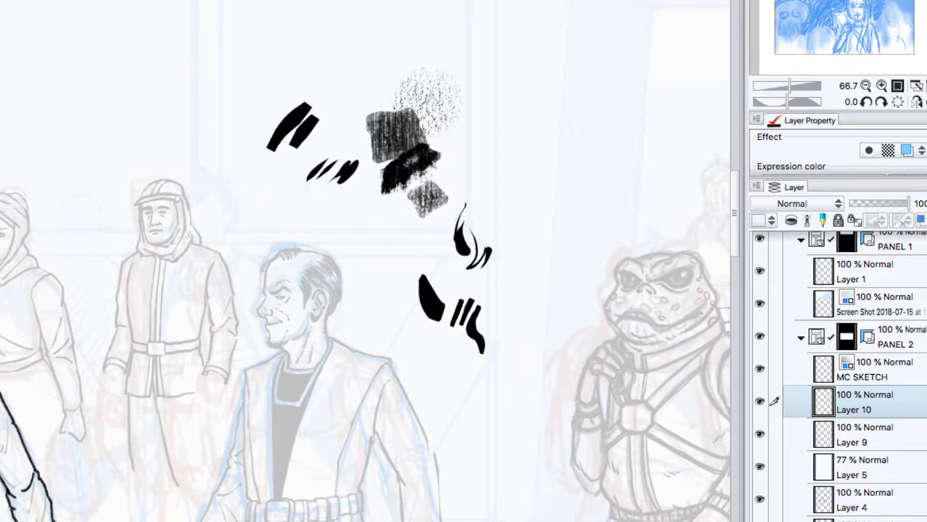
mouse_move(506, 274)
mouse_down()
mouse_move(516, 302)
mouse_move(524, 287)
mouse_move(502, 371)
mouse_up()
drag(509, 353, 513, 374)
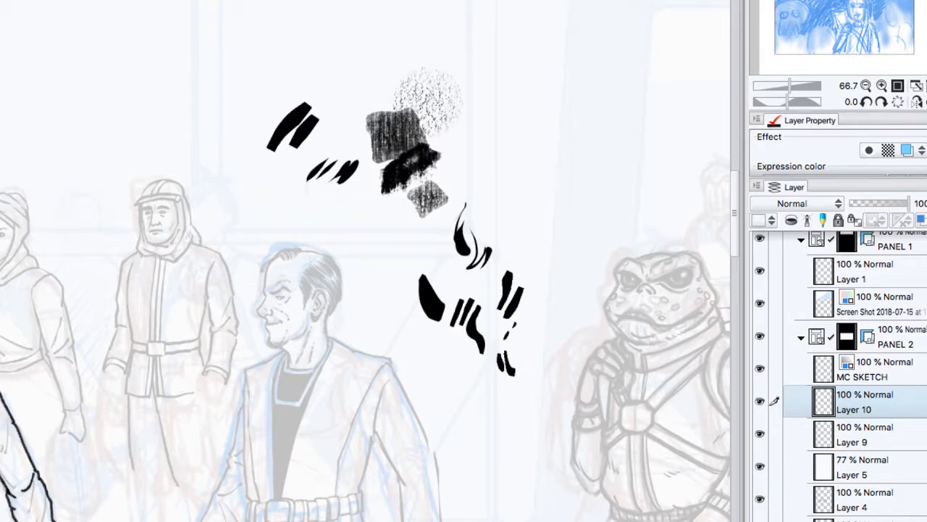
mouse_move(526, 150)
mouse_down()
mouse_move(529, 191)
mouse_move(547, 192)
mouse_up()
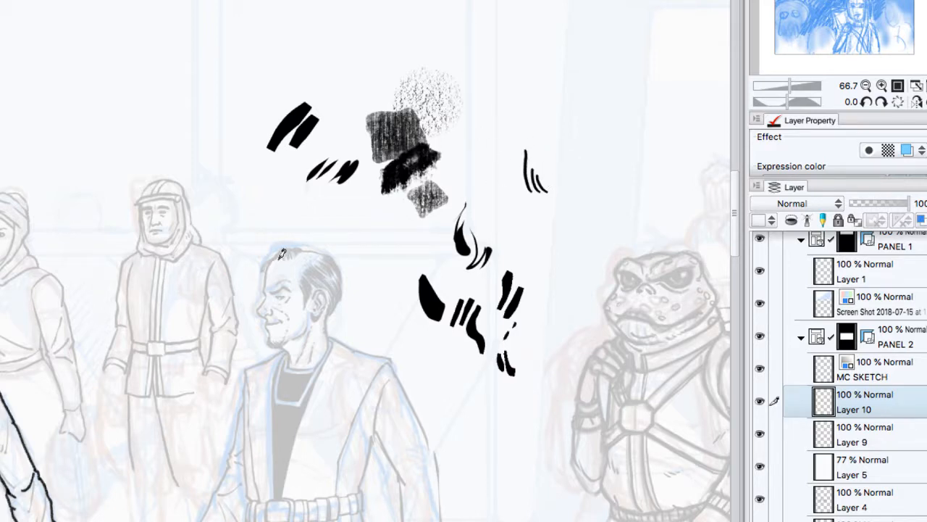
drag(276, 258, 264, 318)
key(Delete)
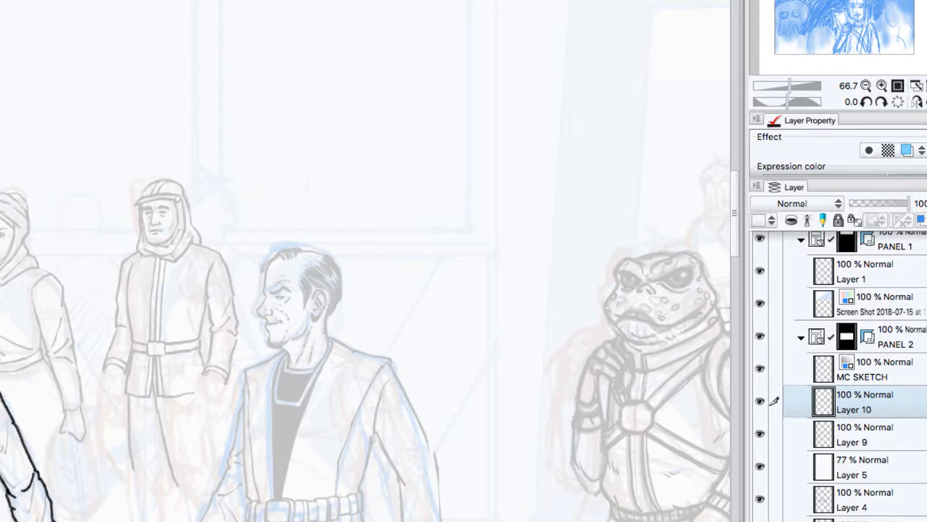
Step: Try tapered brush strokes of varying thickness on Layer 10 in the empty area beside the goggled woman's head, and clear them
drag(304, 297, 550, 232)
drag(348, 304, 478, 174)
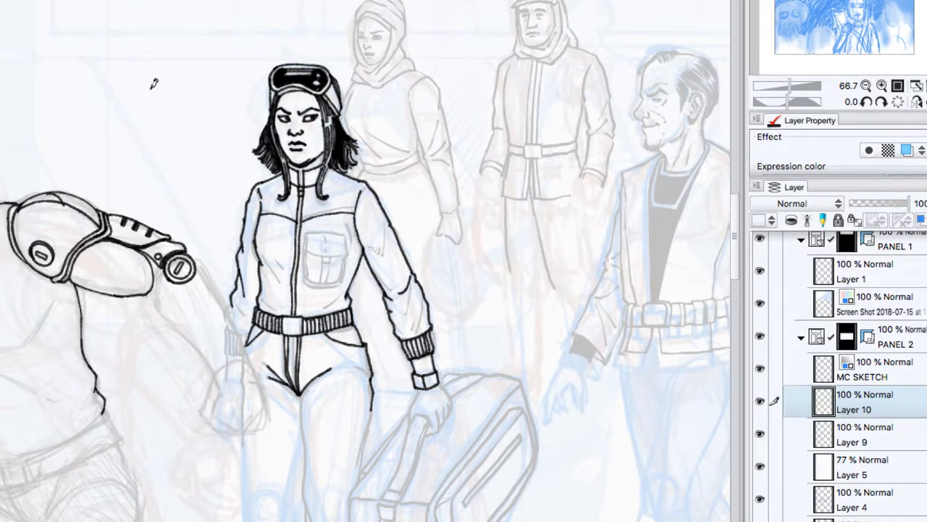
mouse_move(150, 89)
mouse_down()
mouse_move(172, 94)
mouse_move(179, 78)
mouse_move(173, 104)
mouse_move(186, 109)
mouse_up()
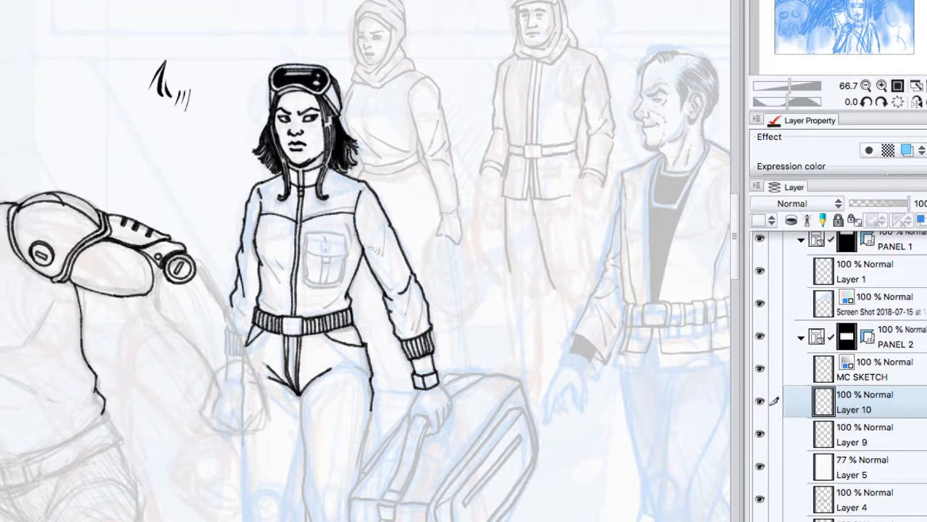
drag(162, 145, 180, 178)
mouse_move(184, 160)
mouse_down()
mouse_move(191, 180)
mouse_move(203, 139)
mouse_move(208, 189)
mouse_move(216, 190)
mouse_up()
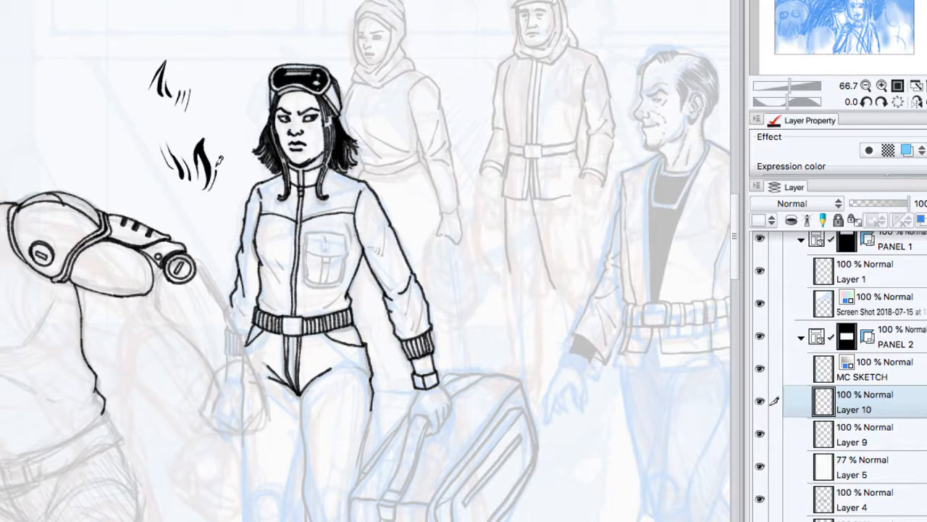
mouse_move(217, 157)
mouse_down()
mouse_move(215, 194)
mouse_move(228, 172)
mouse_move(221, 213)
mouse_up()
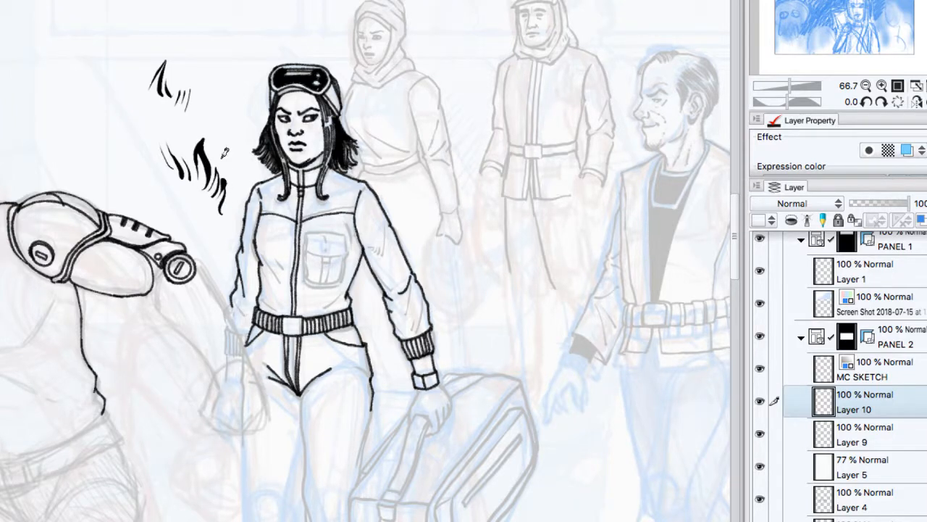
drag(223, 149, 239, 174)
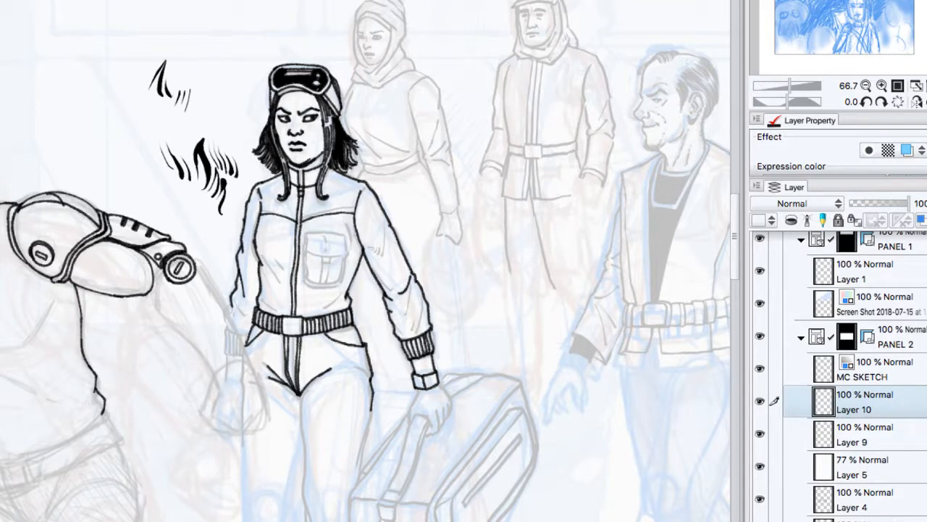
key(Delete)
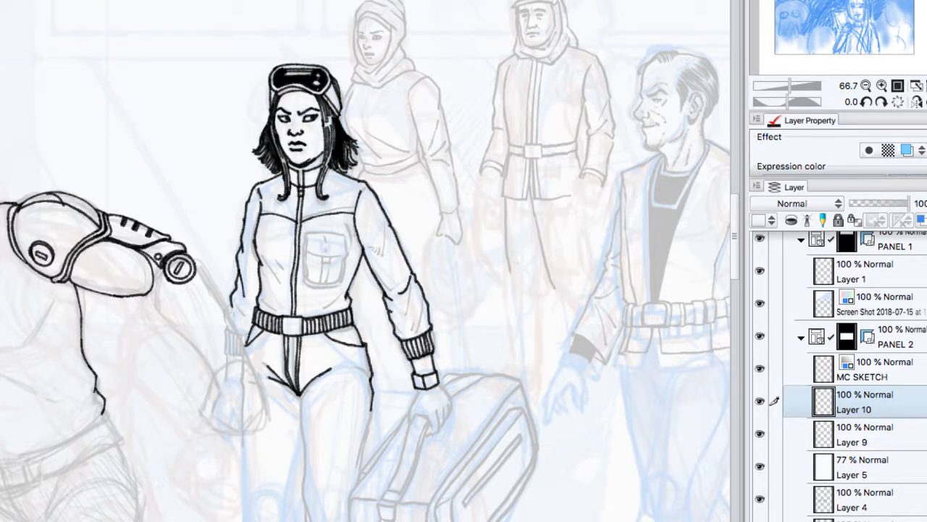
Step: Test thin curved strokes and thick solid blobs side by side beside the goggled woman, and clear the layer
drag(172, 118, 179, 156)
mouse_move(177, 124)
mouse_down()
mouse_move(185, 155)
mouse_move(193, 153)
mouse_up()
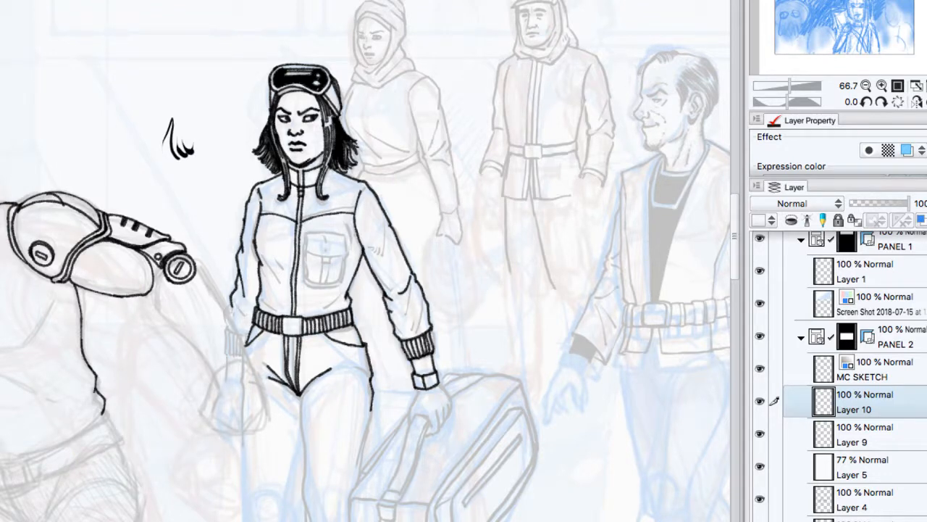
mouse_move(124, 131)
mouse_down()
mouse_move(118, 138)
mouse_move(120, 124)
mouse_move(144, 121)
mouse_move(142, 148)
mouse_up()
drag(156, 101, 156, 152)
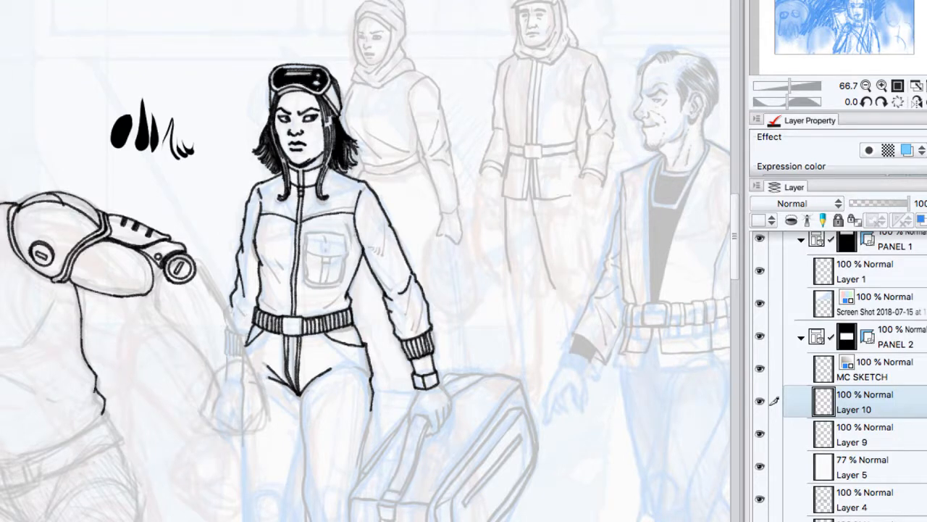
key(Delete)
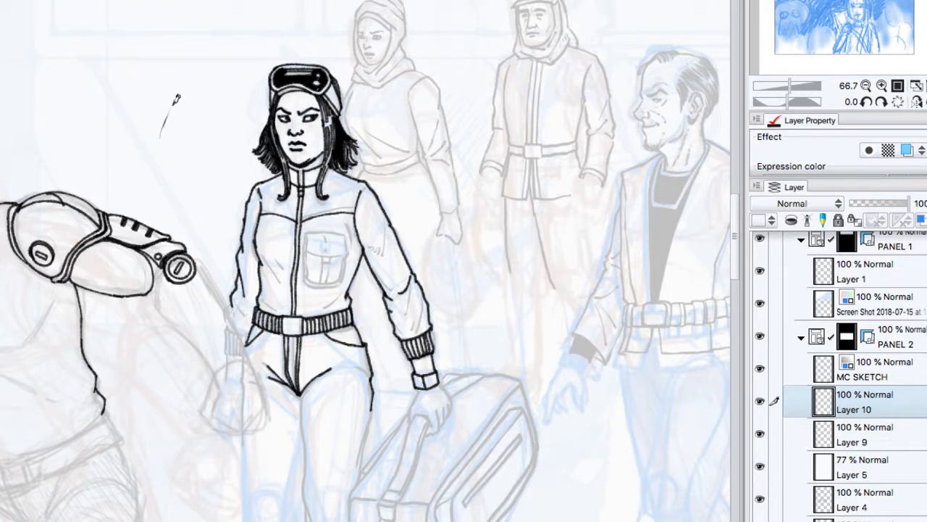
Step: Test clusters of curved, tapered hatching strokes between the armoured shoulder and the goggled woman's head, and wipe them off Layer 10
mouse_move(171, 105)
mouse_down()
mouse_move(170, 143)
mouse_move(189, 145)
mouse_up()
mouse_move(182, 119)
mouse_down()
mouse_move(194, 150)
mouse_move(213, 163)
mouse_up()
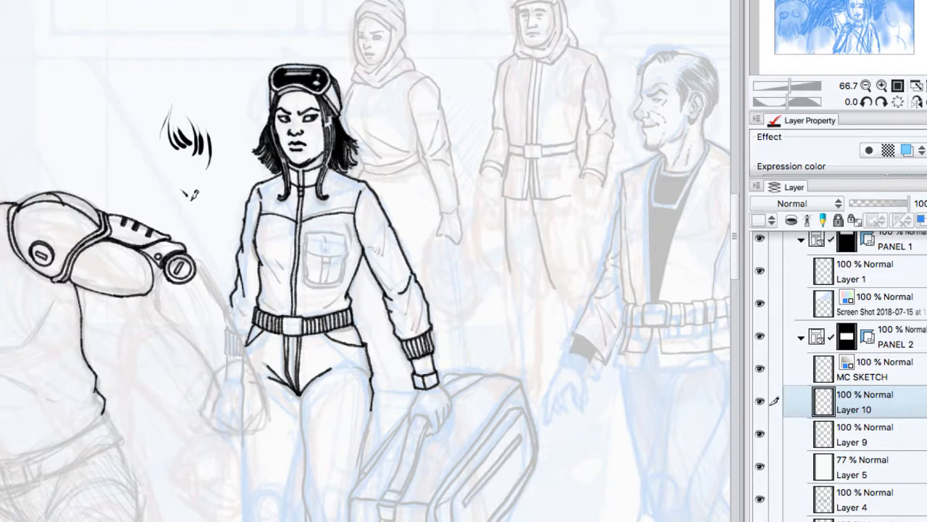
mouse_move(184, 189)
mouse_down()
mouse_move(203, 210)
mouse_move(226, 200)
mouse_up()
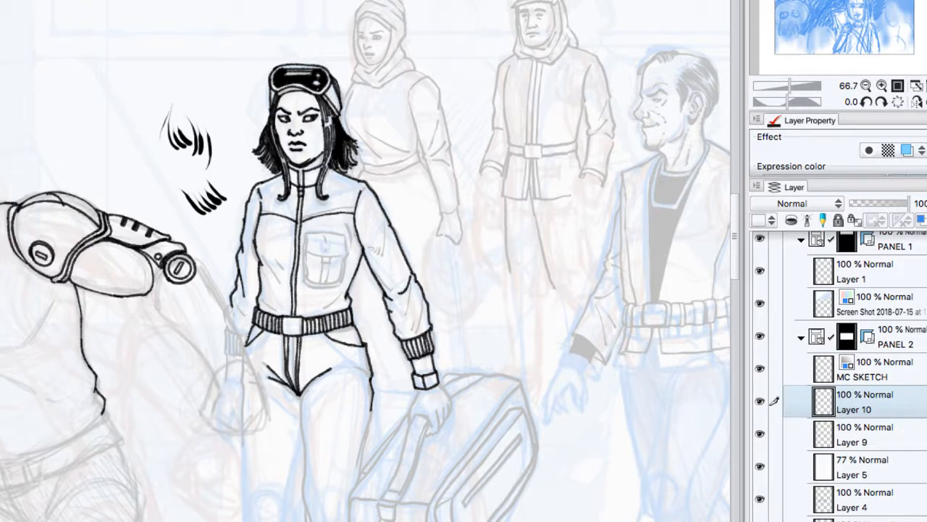
mouse_move(105, 89)
mouse_down()
mouse_move(119, 119)
mouse_move(147, 114)
mouse_move(147, 144)
mouse_move(169, 142)
mouse_up()
drag(161, 174, 167, 157)
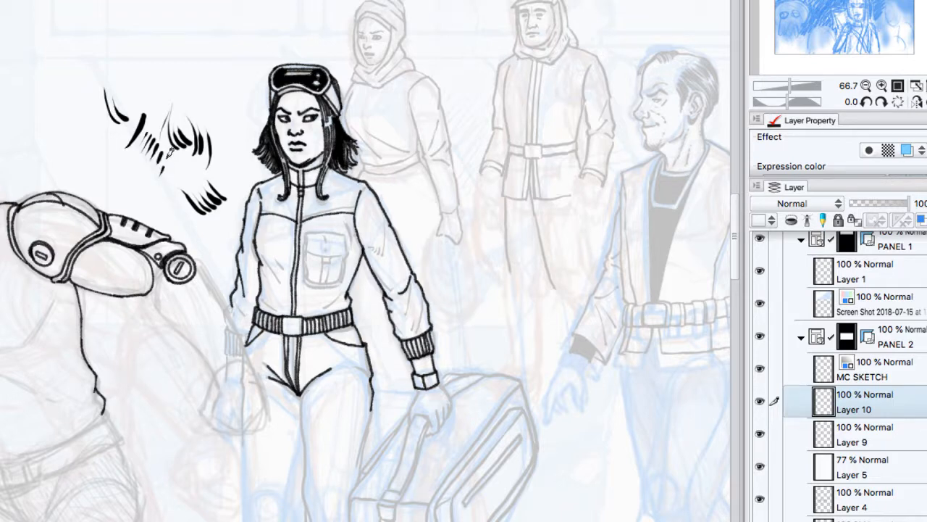
mouse_move(116, 171)
mouse_down()
mouse_move(103, 148)
mouse_move(126, 171)
mouse_up()
drag(108, 154, 136, 166)
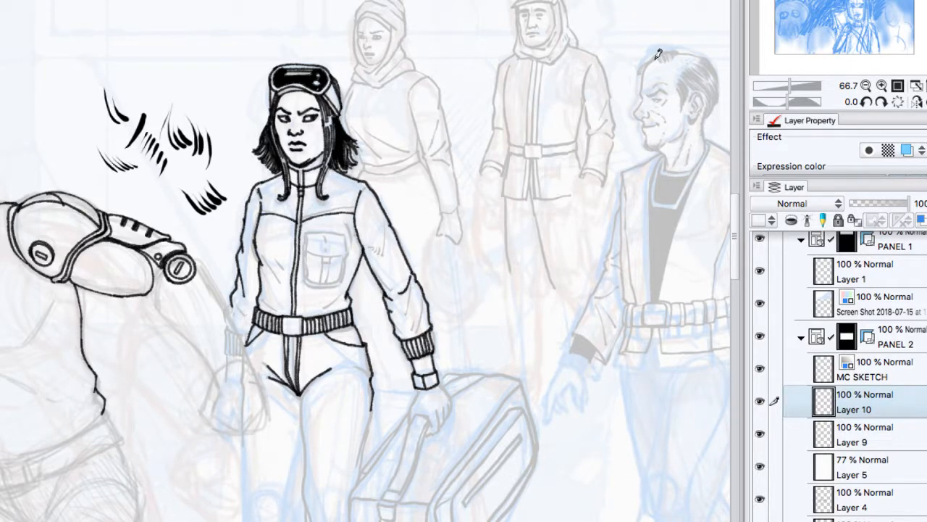
drag(649, 59, 640, 117)
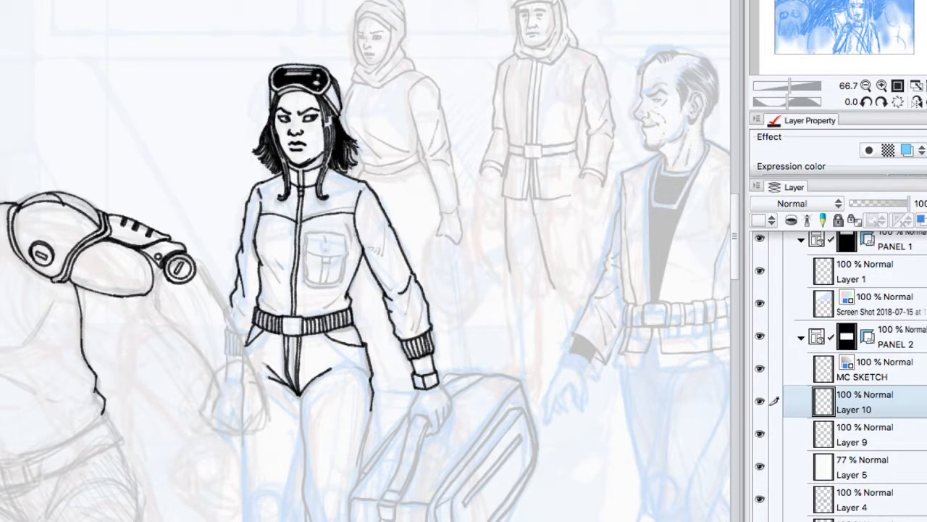
Step: Try splatter, dry-brush and tapered ink strokes on Layer 10 above the armoured shoulder, ending with a row of diagonal hatching
mouse_move(126, 126)
mouse_down()
mouse_move(136, 95)
mouse_move(158, 134)
mouse_move(159, 94)
mouse_move(169, 92)
mouse_move(168, 124)
mouse_up()
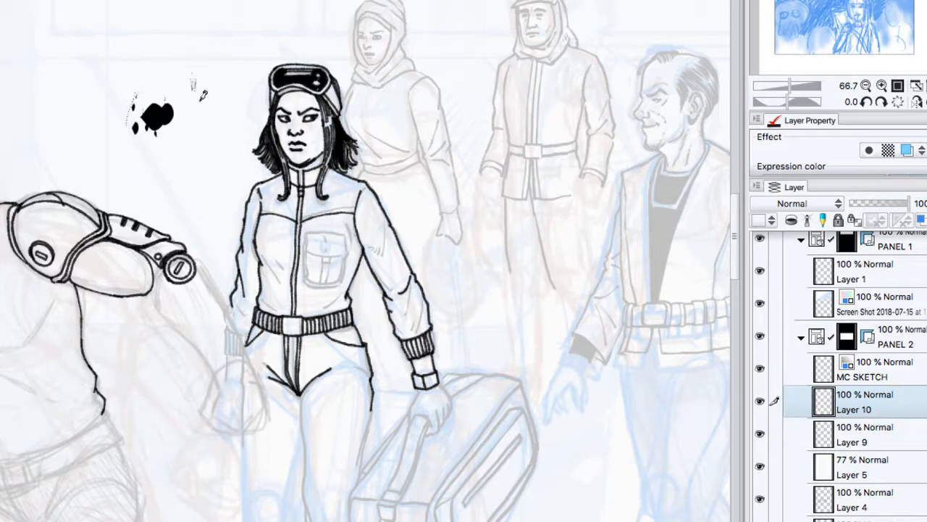
drag(187, 59, 209, 106)
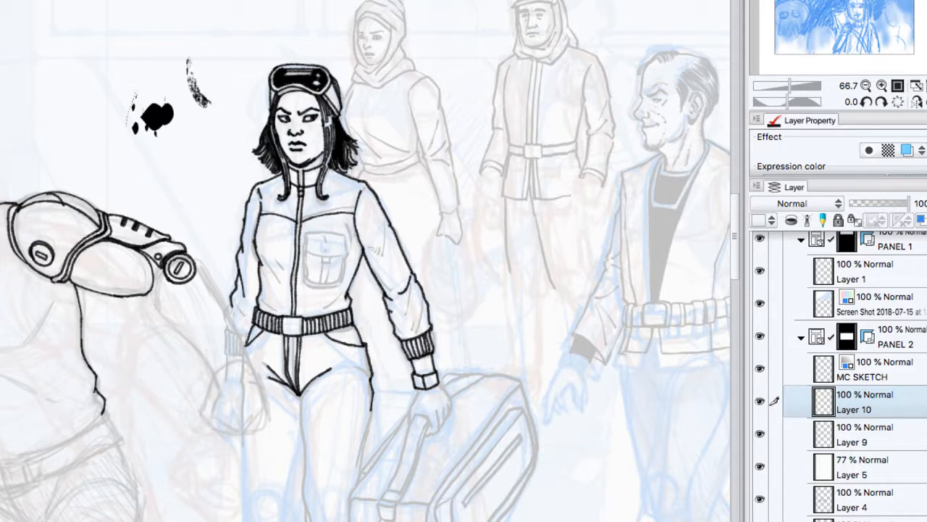
mouse_move(67, 85)
mouse_down()
mouse_move(92, 126)
mouse_move(104, 128)
mouse_move(106, 149)
mouse_up()
mouse_move(101, 108)
mouse_down()
mouse_move(113, 140)
mouse_move(123, 112)
mouse_move(121, 144)
mouse_move(147, 157)
mouse_move(128, 169)
mouse_move(139, 153)
mouse_move(134, 164)
mouse_move(161, 150)
mouse_move(172, 186)
mouse_up()
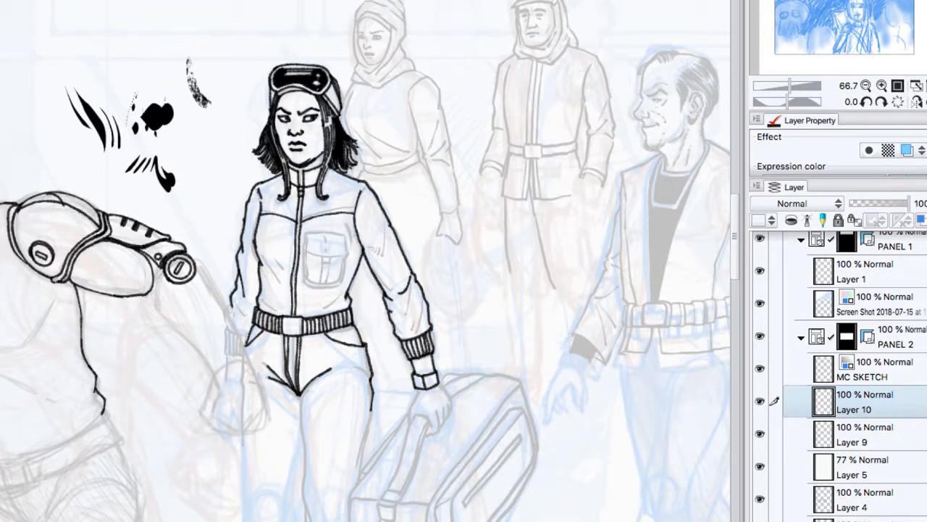
drag(110, 60, 147, 9)
drag(118, 61, 154, 13)
drag(126, 61, 171, 17)
drag(154, 48, 177, 22)
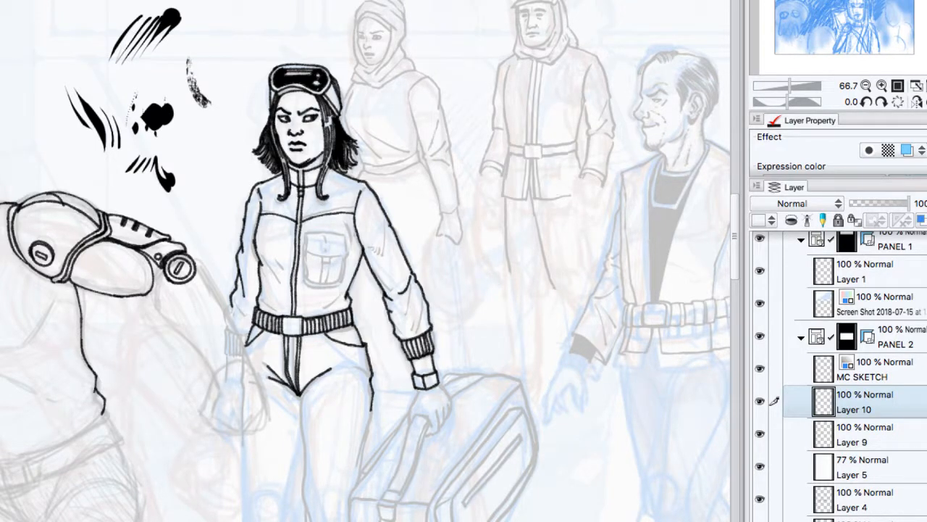
Step: Test a crosshatched texture patch, rough dry-brush streaks and grainy curved strokes along the upper part of the panel, and clear Layer 10
drag(57, 25, 141, 7)
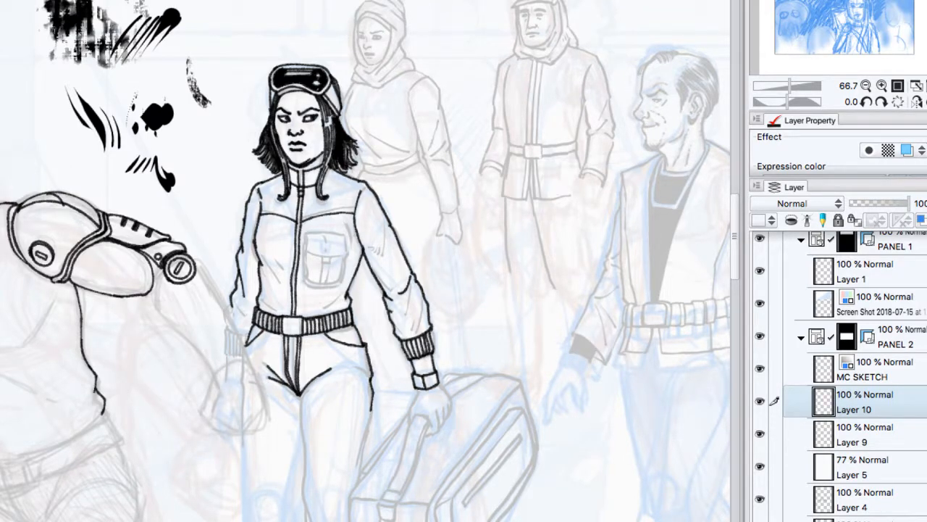
mouse_move(252, 2)
mouse_down()
mouse_move(232, 52)
mouse_move(243, 52)
mouse_up()
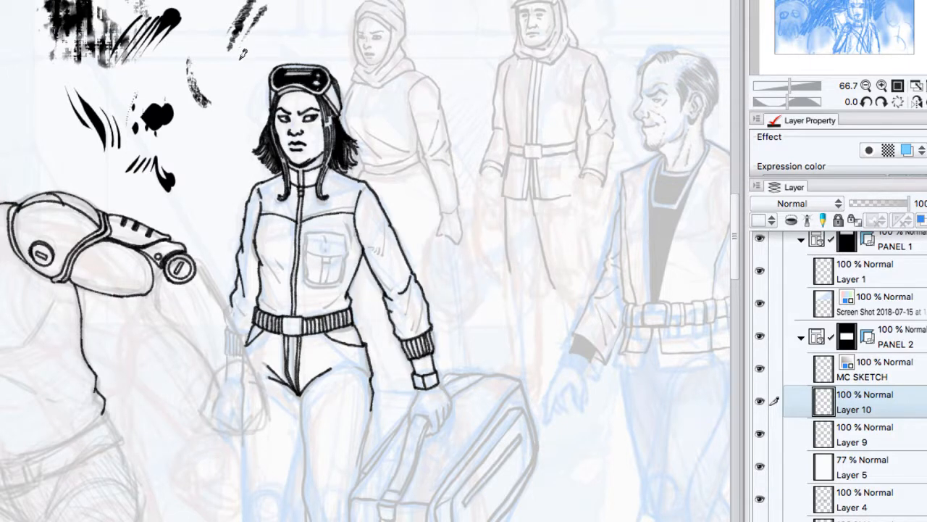
mouse_move(283, 2)
mouse_down()
mouse_move(255, 45)
mouse_move(273, 29)
mouse_up()
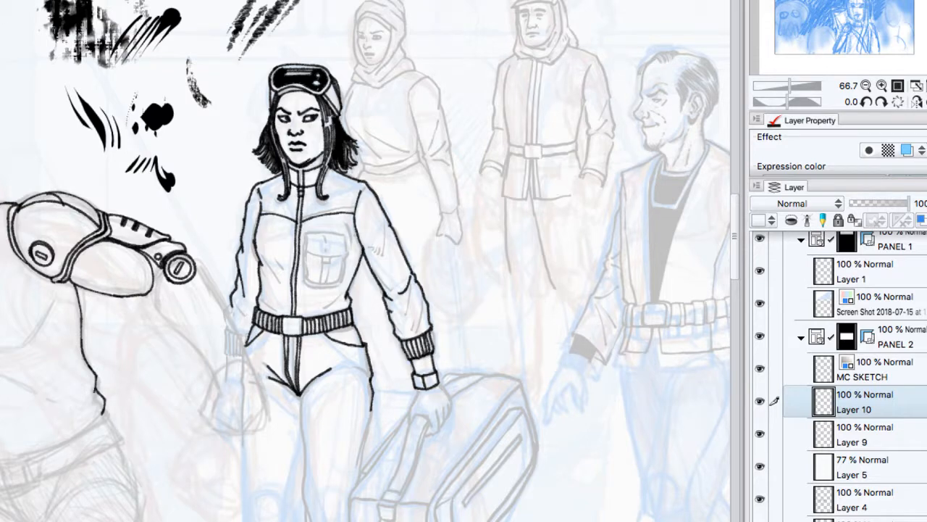
drag(3, 33, 7, 79)
drag(12, 37, 19, 117)
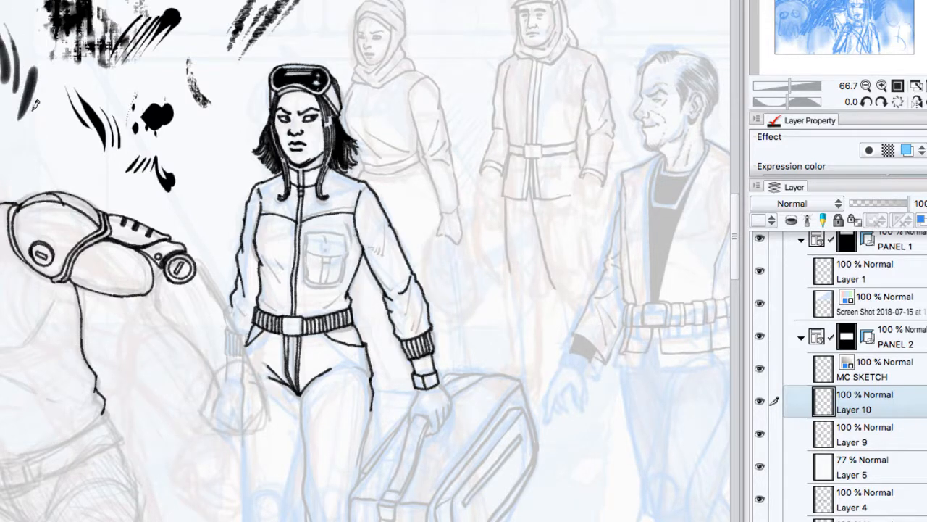
drag(48, 71, 31, 115)
key(Delete)
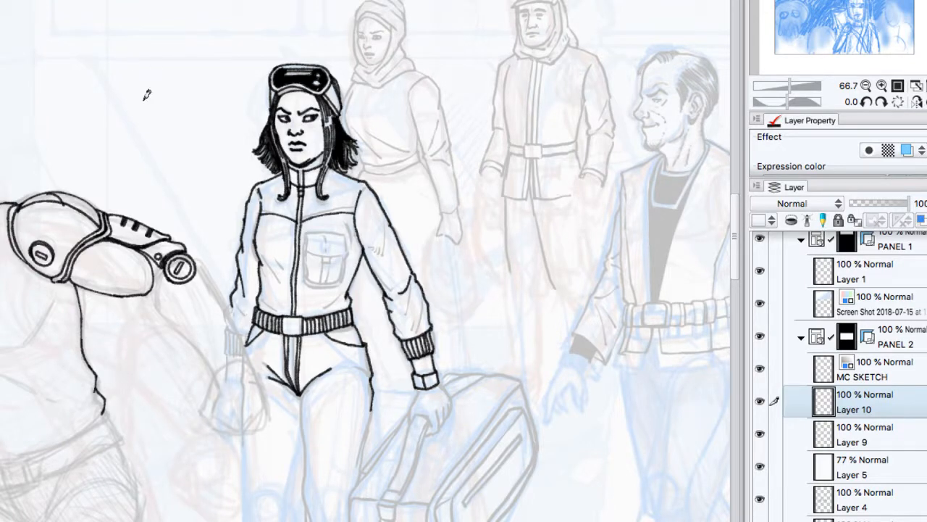
Step: Test a soft airbrush smudge and thick and thin solid hatching strokes beside the goggled woman, and clear the layer
mouse_move(143, 85)
mouse_down()
mouse_move(161, 113)
mouse_move(179, 118)
mouse_move(170, 90)
mouse_move(185, 85)
mouse_move(187, 113)
mouse_move(175, 97)
mouse_move(187, 60)
mouse_up()
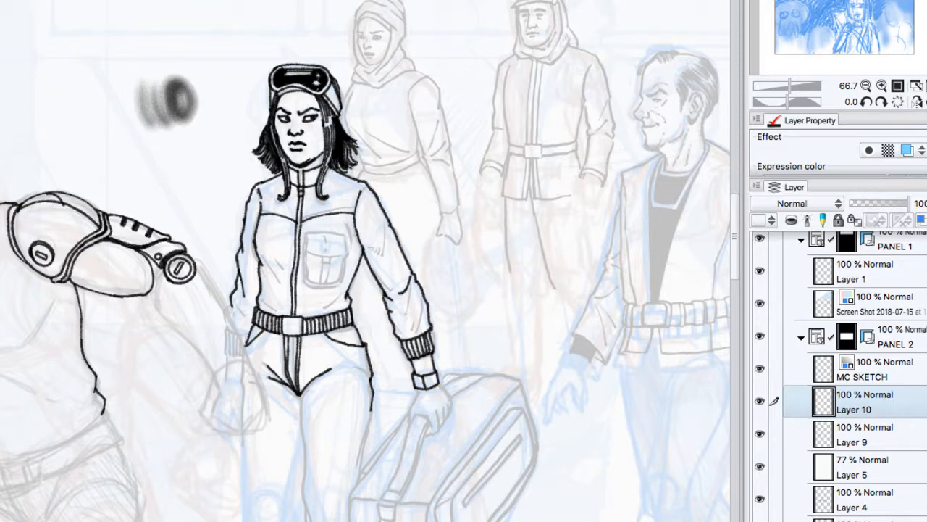
drag(166, 167, 206, 120)
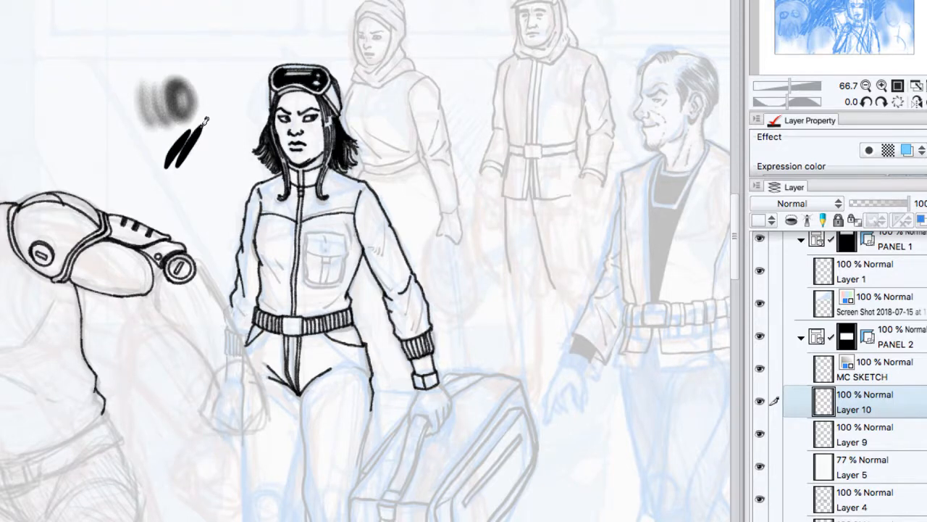
drag(190, 155, 211, 121)
mouse_move(188, 198)
mouse_down()
mouse_move(220, 163)
mouse_move(218, 190)
mouse_move(228, 170)
mouse_up()
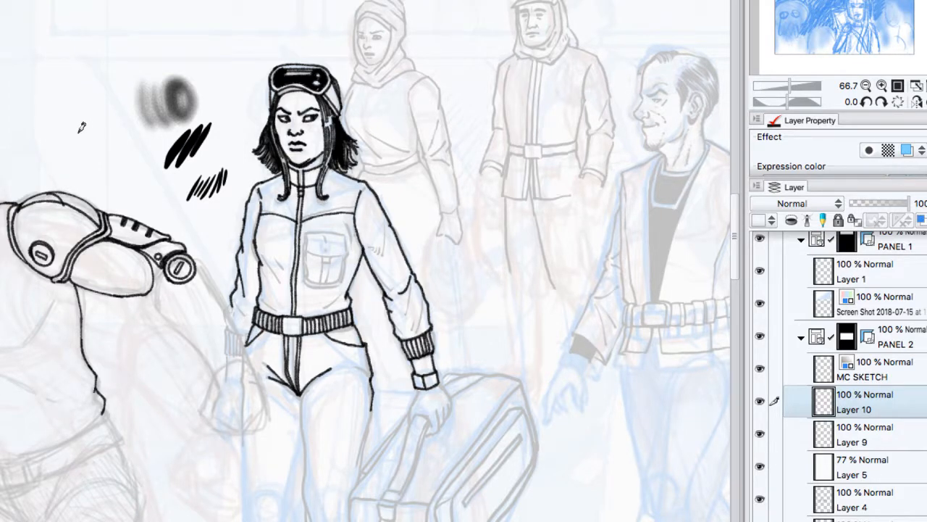
mouse_move(78, 128)
mouse_down()
mouse_move(88, 155)
mouse_move(101, 153)
mouse_up()
drag(89, 134, 109, 155)
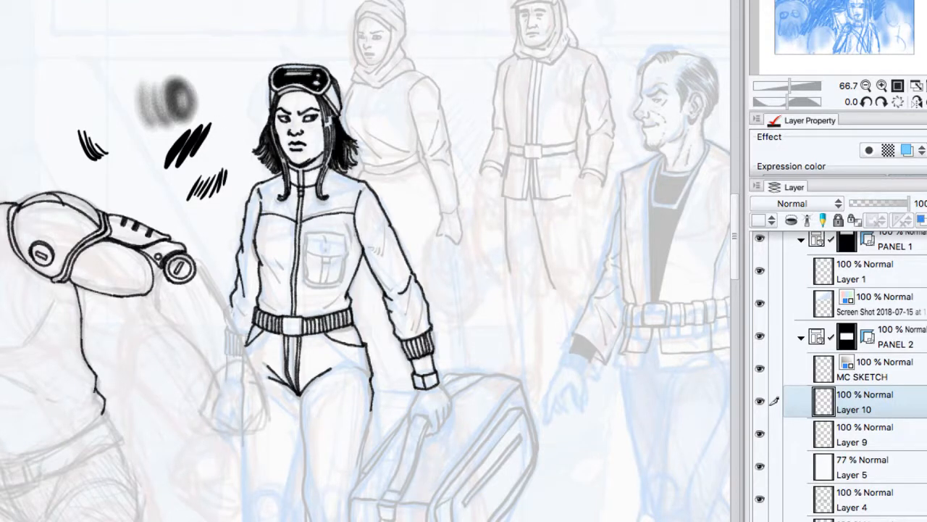
key(Delete)
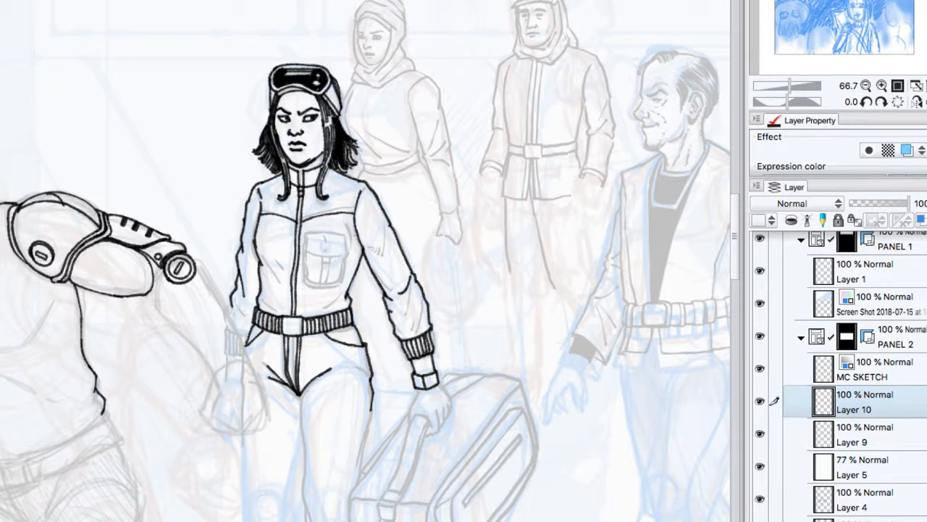
Step: Test thick and thin solid hatching strokes on Layer 10 between the armoured shoulder and the goggled woman, and clear the layer
mouse_move(147, 132)
mouse_down()
mouse_move(157, 107)
mouse_move(176, 96)
mouse_up()
click(157, 130)
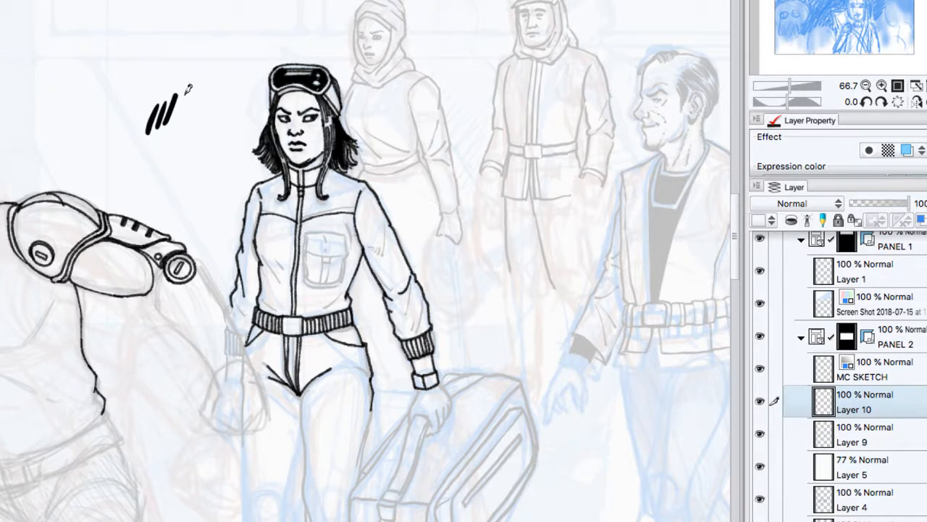
drag(177, 97, 180, 138)
drag(185, 110, 189, 145)
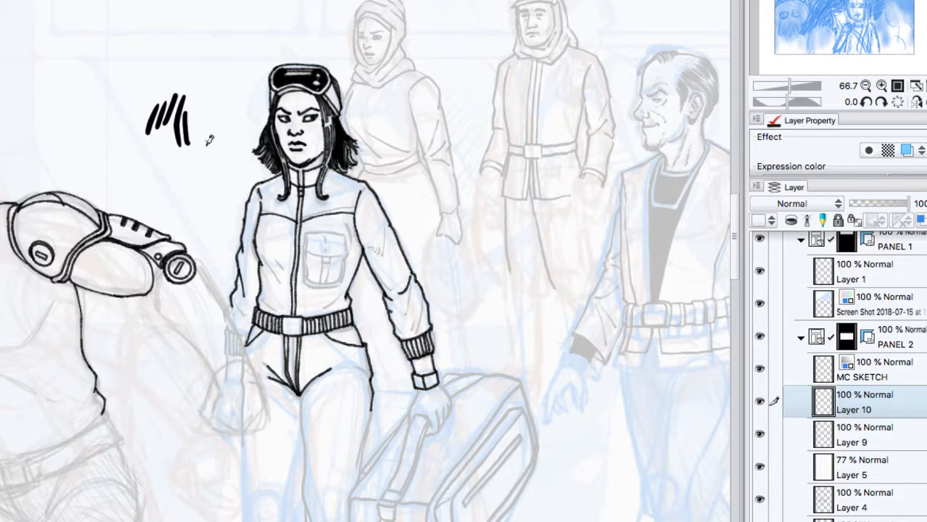
mouse_move(206, 142)
mouse_down()
mouse_move(196, 181)
mouse_move(208, 181)
mouse_move(205, 190)
mouse_up()
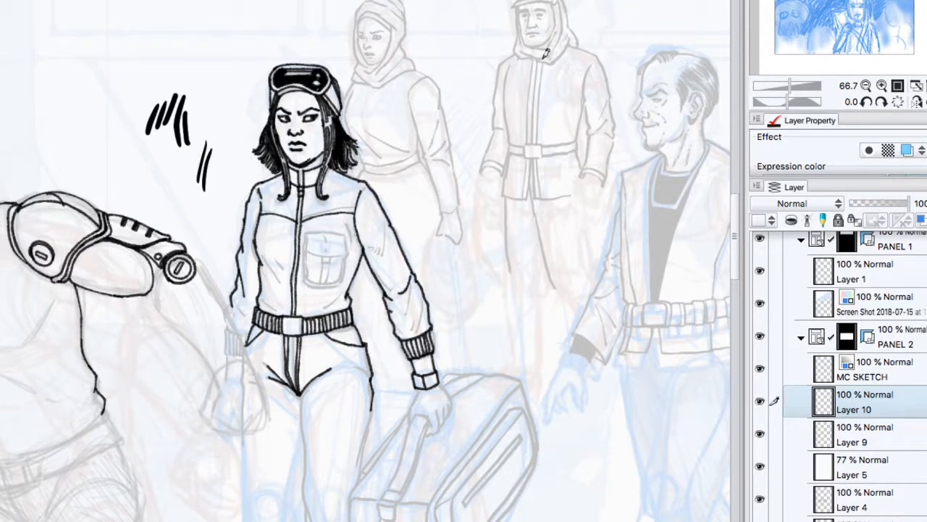
mouse_move(119, 151)
mouse_down()
mouse_move(174, 180)
mouse_move(179, 193)
mouse_move(173, 174)
mouse_move(190, 196)
mouse_up()
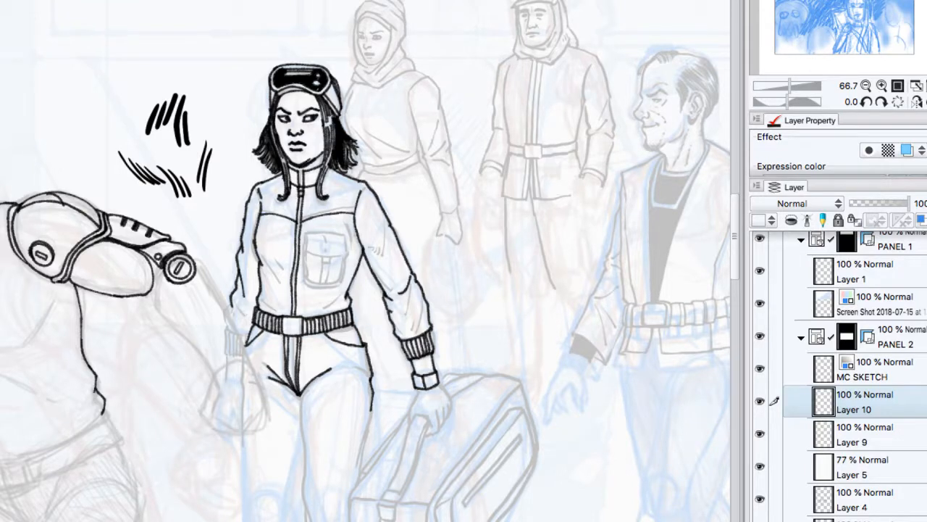
key(Delete)
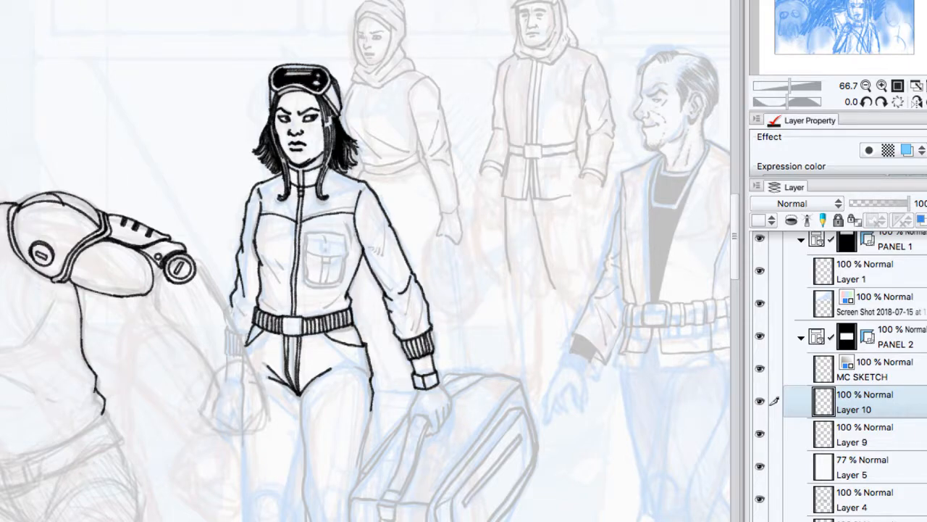
Step: Ink the balding man's profile from forehead to chin on Layer 10, with his brow, eye, nostril, mouth, forehead wrinkles and temple hair
click(898, 85)
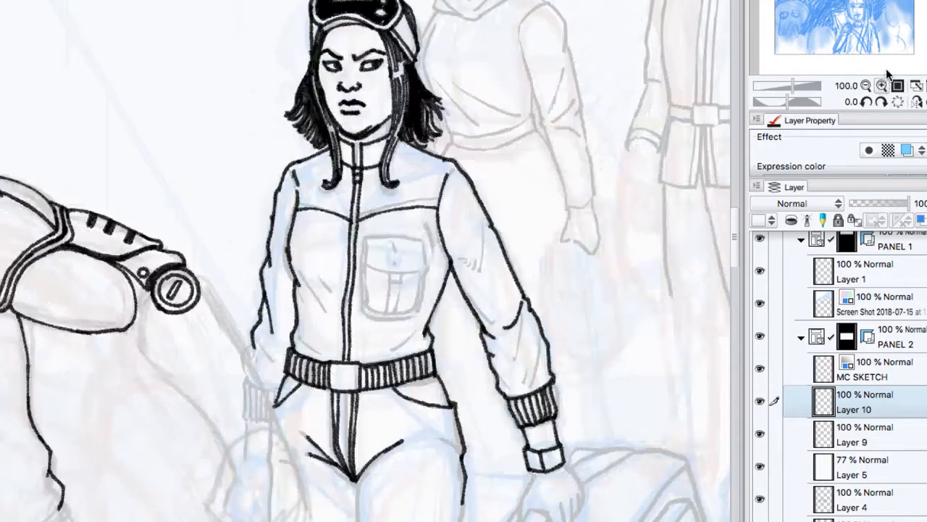
drag(885, 21, 885, 1)
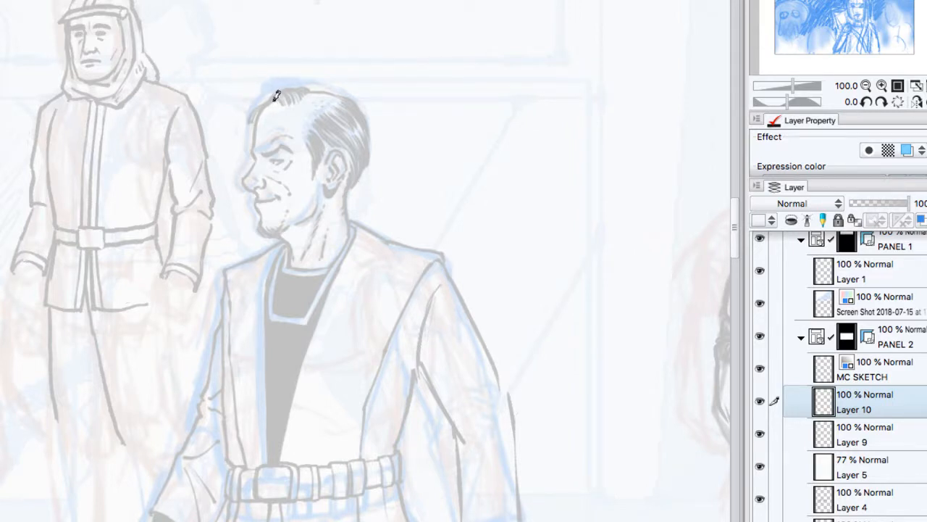
mouse_move(274, 100)
mouse_down()
mouse_move(253, 148)
mouse_move(260, 162)
mouse_move(259, 153)
mouse_move(255, 196)
mouse_up()
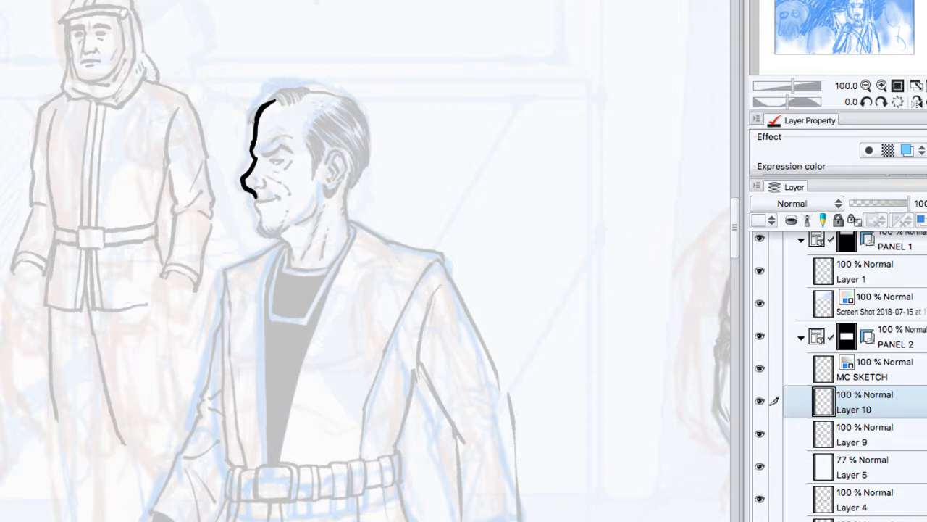
key(ctrl+z)
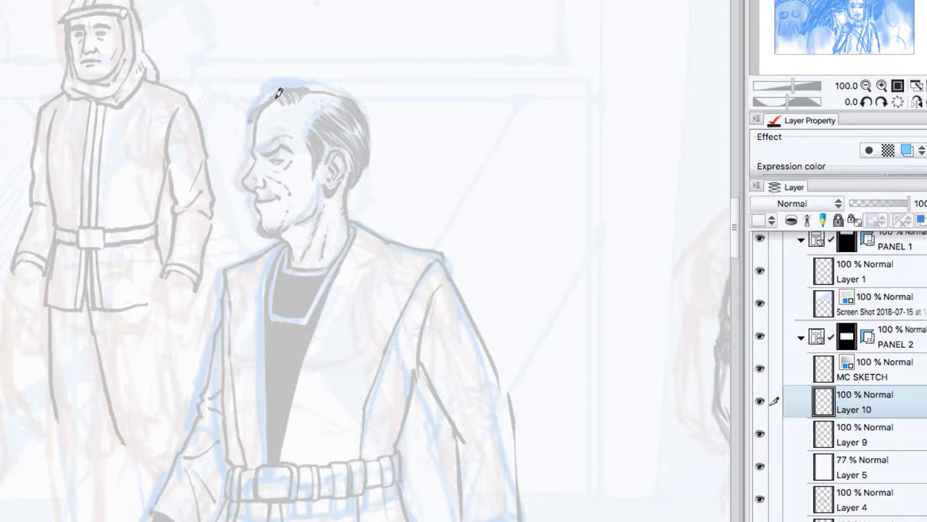
mouse_move(275, 99)
mouse_down()
mouse_move(254, 151)
mouse_move(259, 118)
mouse_move(252, 143)
mouse_move(261, 153)
mouse_move(256, 197)
mouse_up()
mouse_move(259, 153)
mouse_down()
mouse_move(293, 152)
mouse_move(282, 161)
mouse_up()
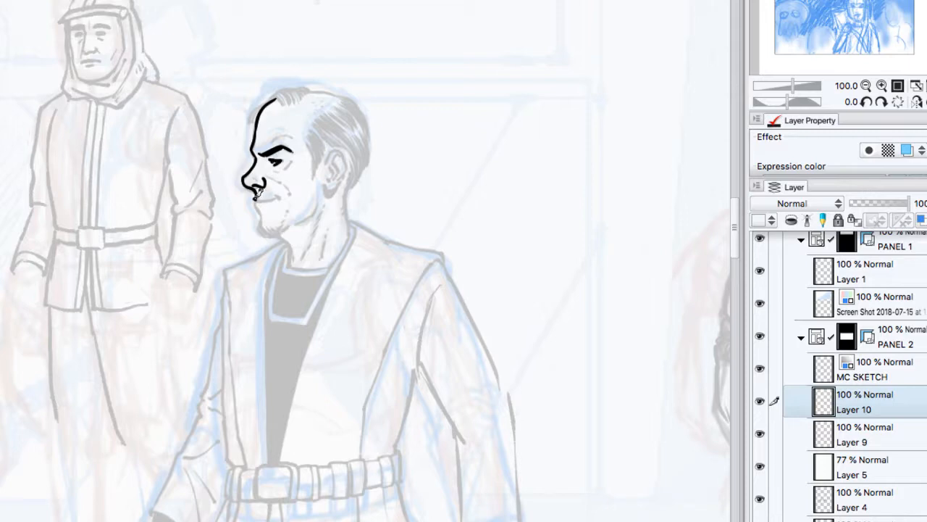
drag(256, 199, 280, 197)
mouse_move(257, 202)
mouse_down()
mouse_move(265, 233)
mouse_move(283, 230)
mouse_up()
drag(268, 136, 299, 133)
mouse_move(310, 138)
mouse_down()
mouse_move(317, 164)
mouse_move(318, 127)
mouse_move(325, 154)
mouse_move(327, 139)
mouse_move(324, 147)
mouse_move(318, 123)
mouse_move(330, 141)
mouse_move(318, 122)
mouse_move(333, 138)
mouse_move(323, 115)
mouse_move(338, 145)
mouse_up()
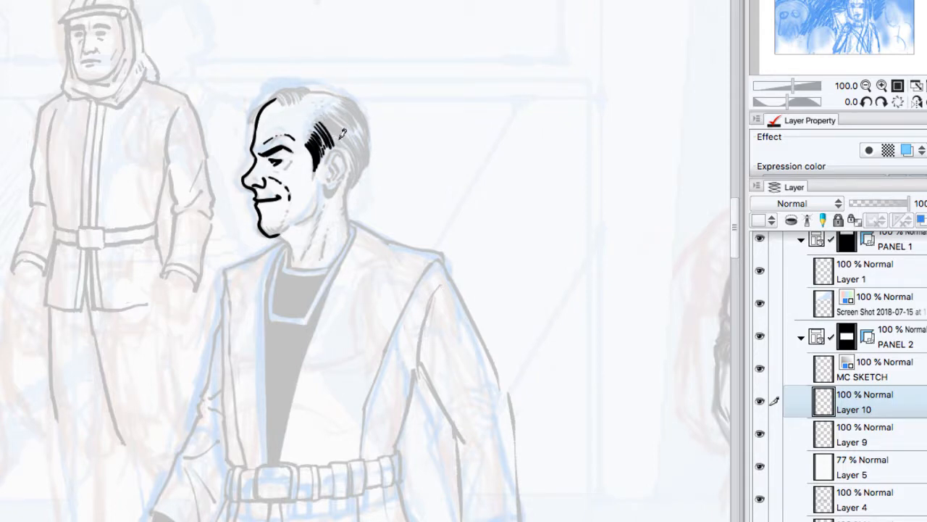
Step: Ink the man's ear and jawline, the chin shading, and the front and back contours of his neck
mouse_move(333, 153)
mouse_down()
mouse_move(339, 142)
mouse_move(344, 181)
mouse_move(327, 194)
mouse_up()
mouse_move(334, 155)
mouse_down()
mouse_move(338, 166)
mouse_move(341, 148)
mouse_move(333, 175)
mouse_up()
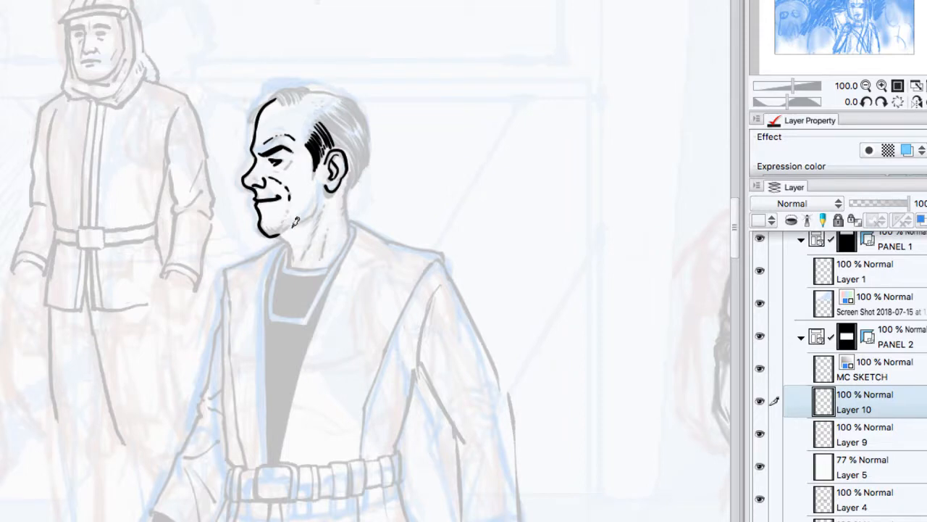
drag(300, 217, 320, 182)
drag(281, 234, 295, 258)
mouse_move(286, 227)
mouse_down()
mouse_move(267, 226)
mouse_move(282, 226)
mouse_move(293, 201)
mouse_up()
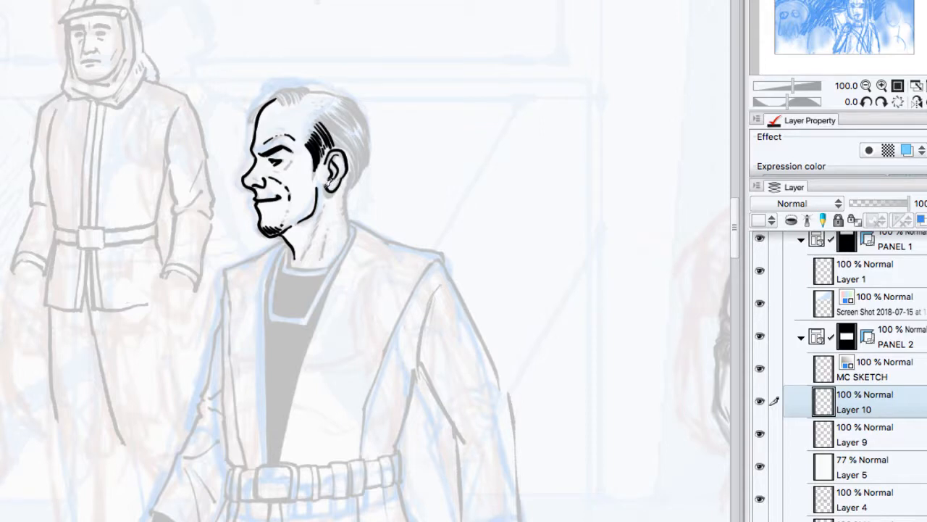
drag(328, 178, 335, 195)
drag(349, 182, 351, 232)
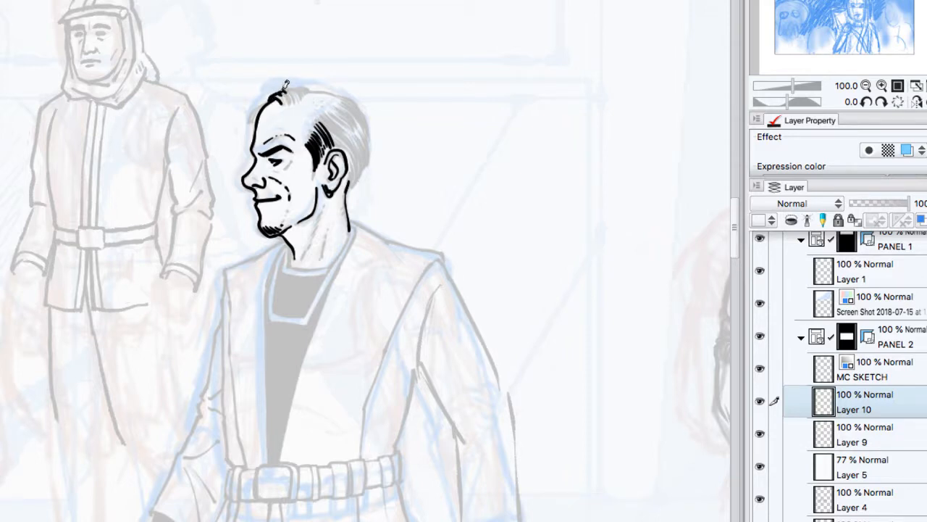
Step: Ink the man's slicked-back hair in dense black strokes with highlights left open, and add small creases at his eye and jaw
mouse_move(285, 88)
mouse_down()
mouse_move(313, 86)
mouse_move(287, 95)
mouse_up()
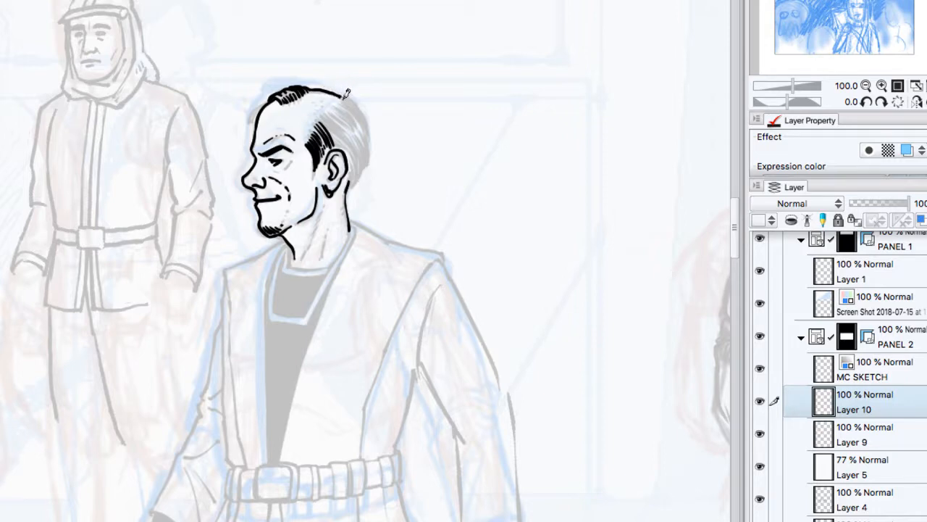
mouse_move(340, 97)
mouse_down()
mouse_move(333, 106)
mouse_move(352, 123)
mouse_move(339, 136)
mouse_move(357, 113)
mouse_move(351, 145)
mouse_up()
drag(341, 136, 360, 176)
mouse_move(340, 134)
mouse_down()
mouse_move(355, 155)
mouse_move(365, 147)
mouse_up()
mouse_move(358, 115)
mouse_down()
mouse_move(373, 143)
mouse_move(351, 187)
mouse_up()
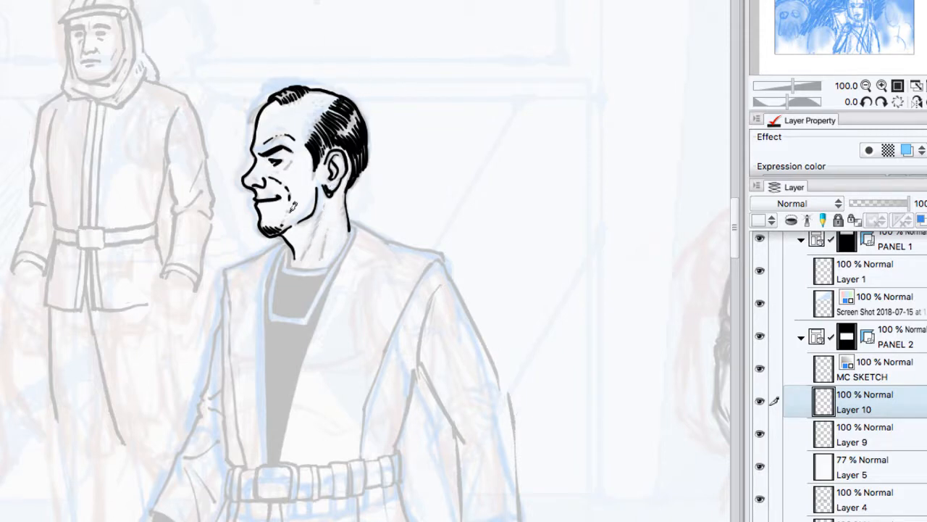
drag(289, 213, 282, 225)
drag(272, 173, 294, 155)
Step: Ink the neckline at the base of the man's neck and the double outline of his square shirt collar
mouse_move(293, 246)
mouse_down()
mouse_move(289, 266)
mouse_move(332, 269)
mouse_up()
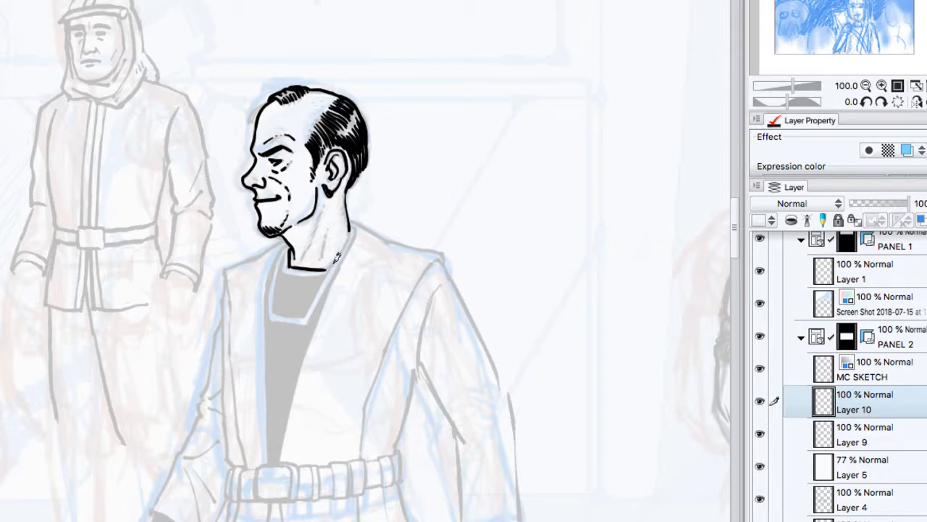
drag(350, 233, 333, 269)
drag(289, 247, 280, 271)
drag(275, 304, 275, 314)
drag(279, 274, 275, 313)
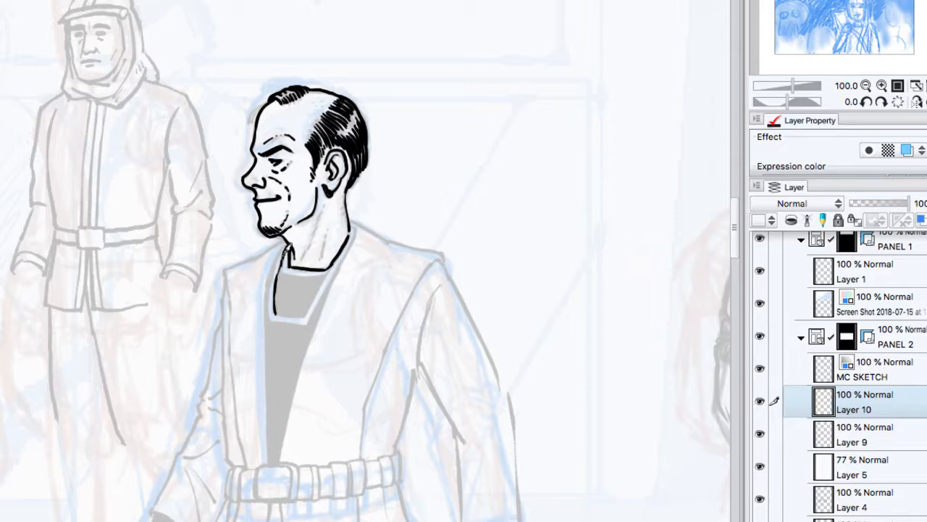
mouse_move(287, 253)
mouse_down()
mouse_move(298, 274)
mouse_move(330, 272)
mouse_move(294, 319)
mouse_move(310, 313)
mouse_up()
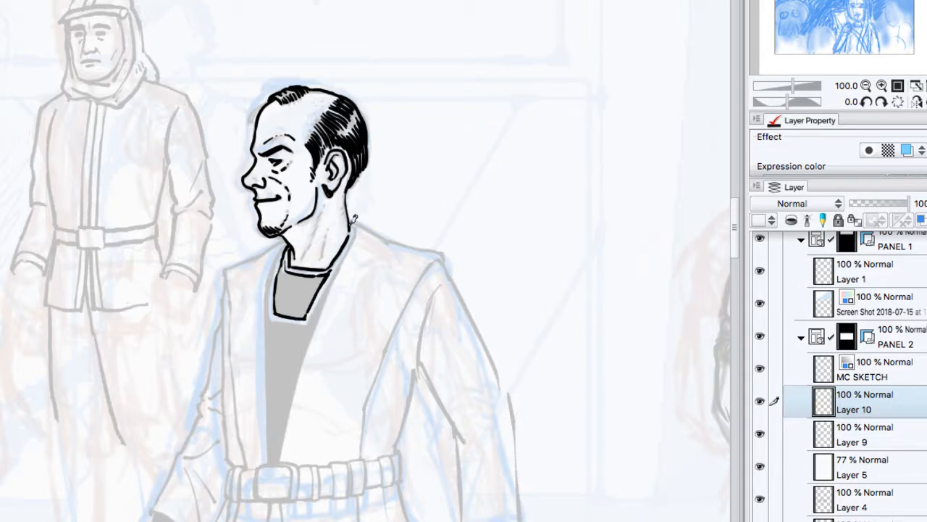
mouse_move(354, 220)
mouse_down()
mouse_move(314, 308)
mouse_move(276, 315)
mouse_move(311, 321)
mouse_up()
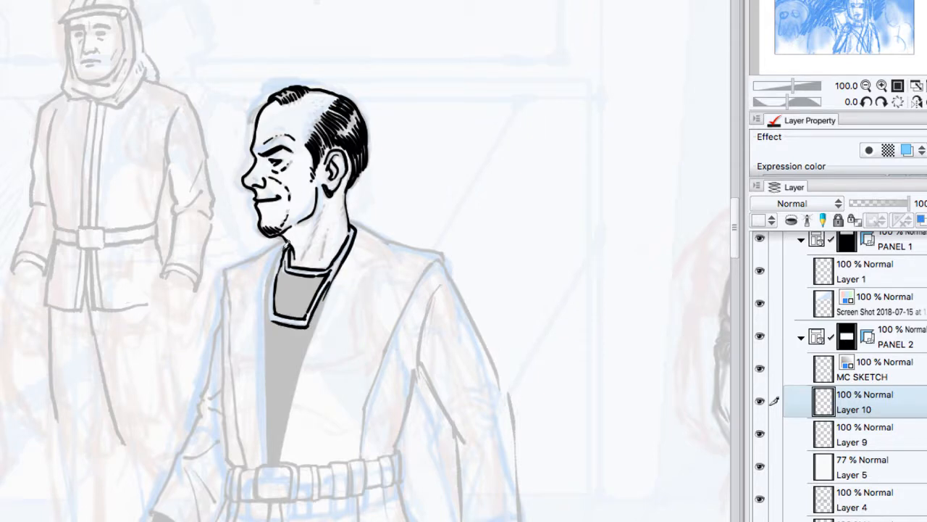
Step: Ink both long edges of the man's vest opening down to the belt and the vest's two shoulder lines
mouse_move(287, 246)
mouse_down()
mouse_move(266, 373)
mouse_move(266, 465)
mouse_up()
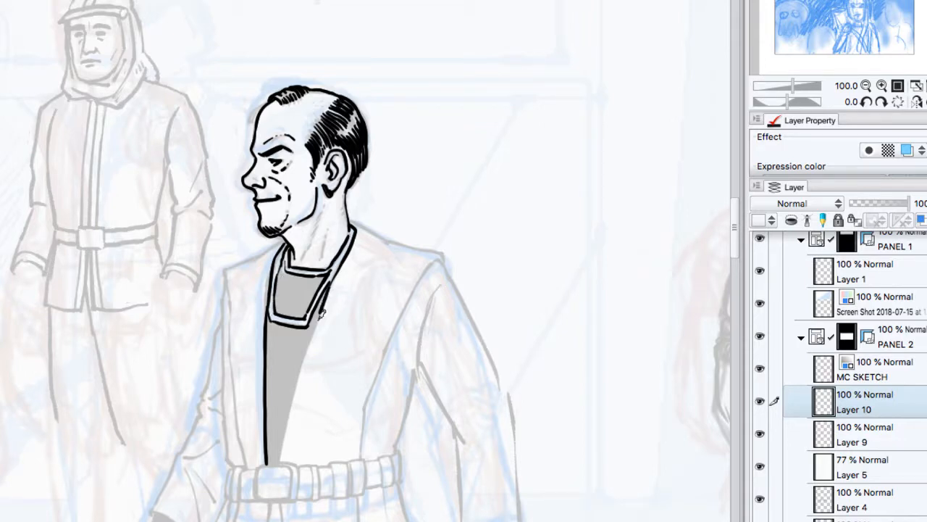
drag(322, 313, 281, 461)
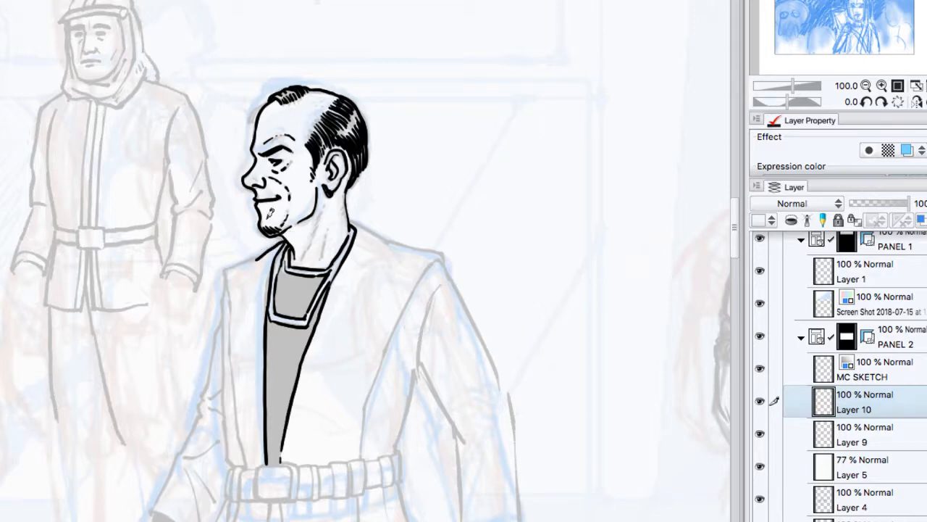
drag(284, 243, 225, 269)
drag(355, 223, 445, 255)
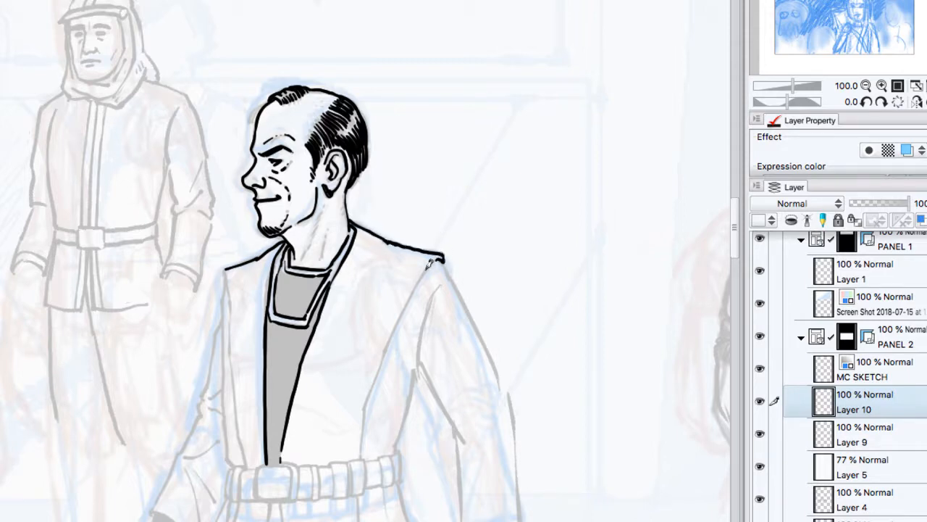
Step: Ink the vest's outer edges from both shoulder tips down to the belt, redoing the long curved edge once
drag(404, 309, 362, 399)
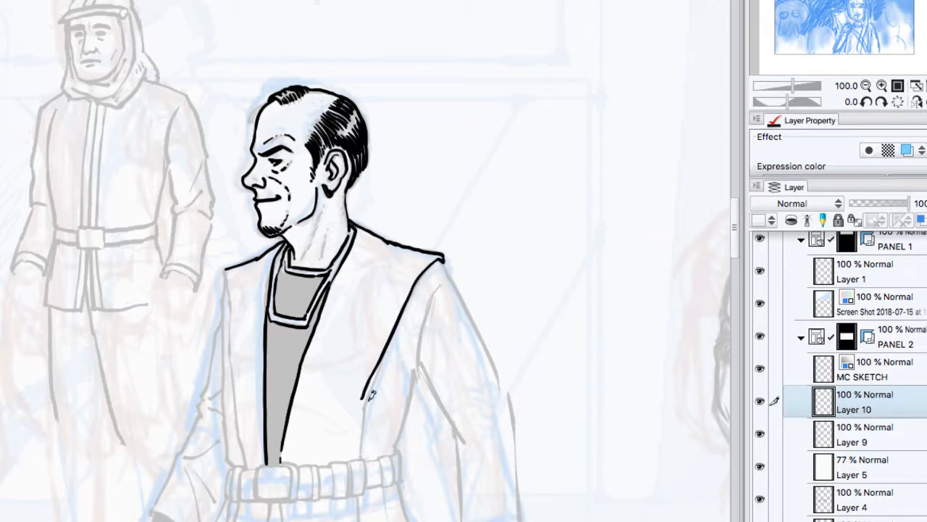
key(ctrl+z)
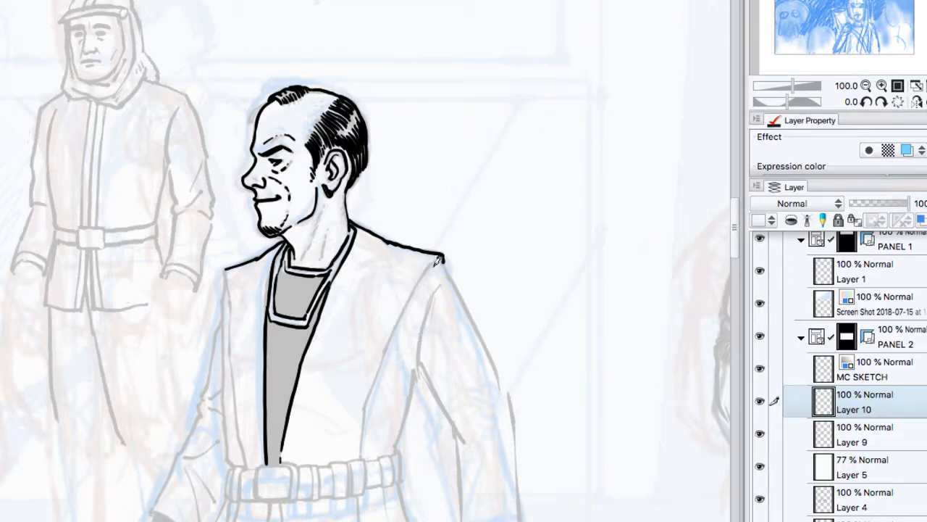
mouse_move(442, 255)
mouse_down()
mouse_move(403, 313)
mouse_move(363, 420)
mouse_move(362, 410)
mouse_move(358, 464)
mouse_up()
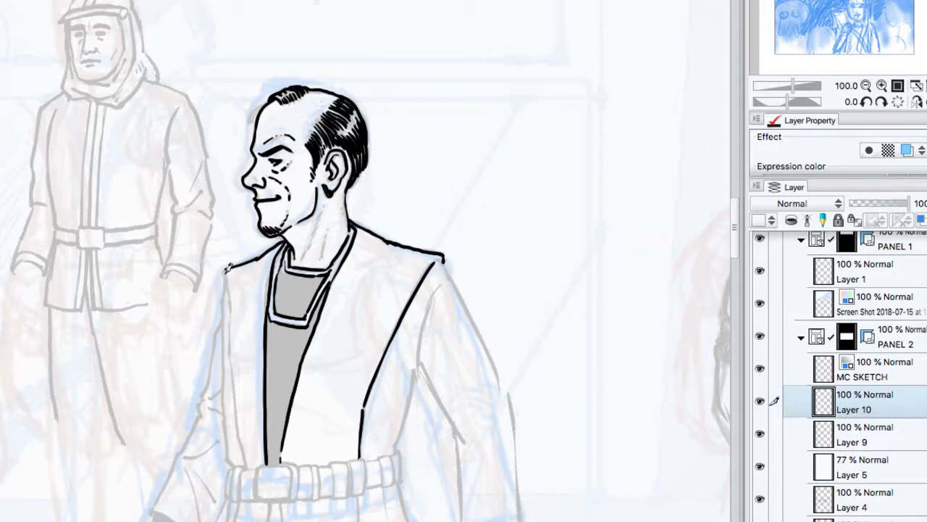
mouse_move(226, 265)
mouse_down()
mouse_move(224, 316)
mouse_move(227, 277)
mouse_move(233, 365)
mouse_up()
drag(229, 332, 247, 467)
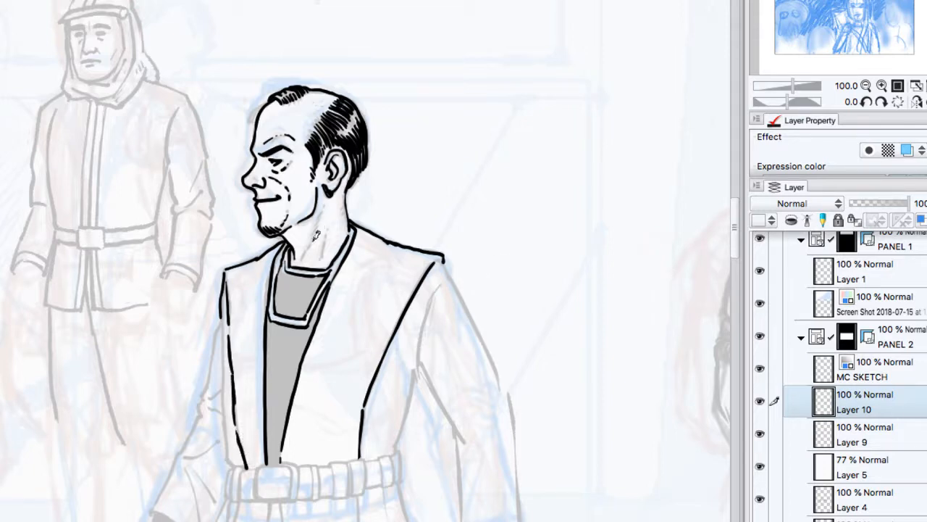
Step: Ink the man's neck tendons, the torso contour beneath his rear arm, and a second line along the vest's front-side edge
drag(300, 259, 323, 207)
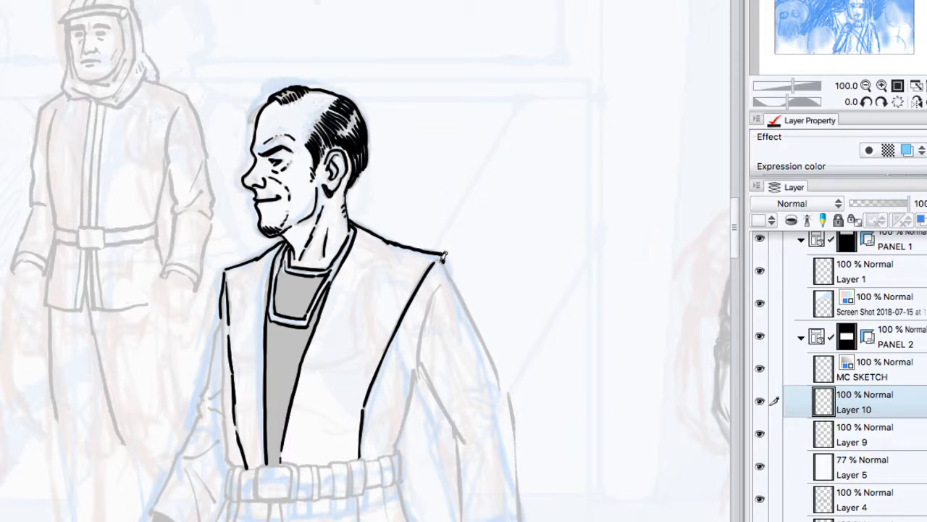
drag(443, 255, 462, 295)
key(ctrl+z)
drag(425, 362, 397, 445)
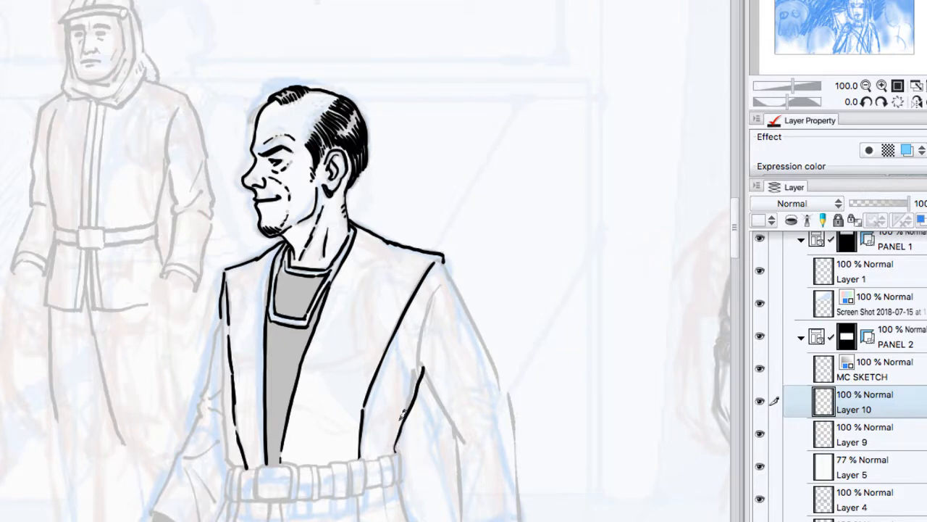
drag(226, 346, 240, 467)
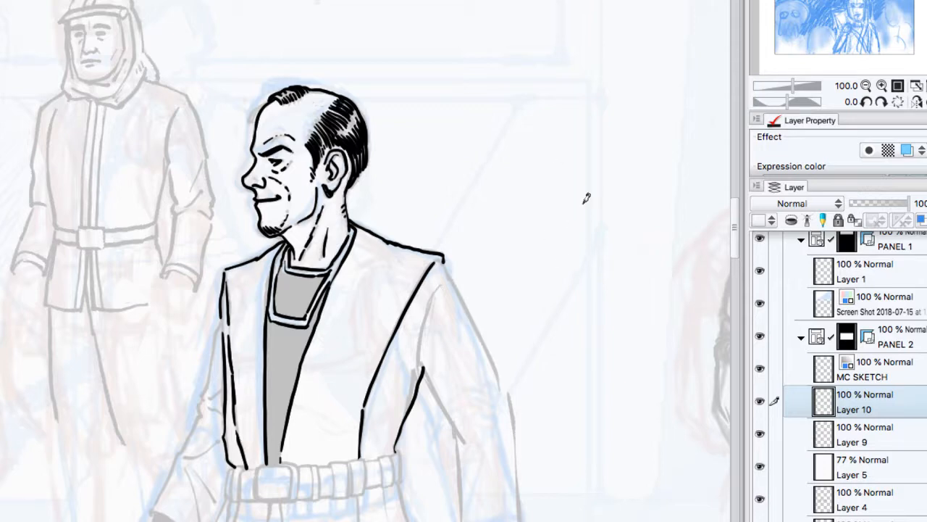
Step: Raise the opacity of Layer 5 to 100% to hide the sketches beneath the inked figures
click(866, 85)
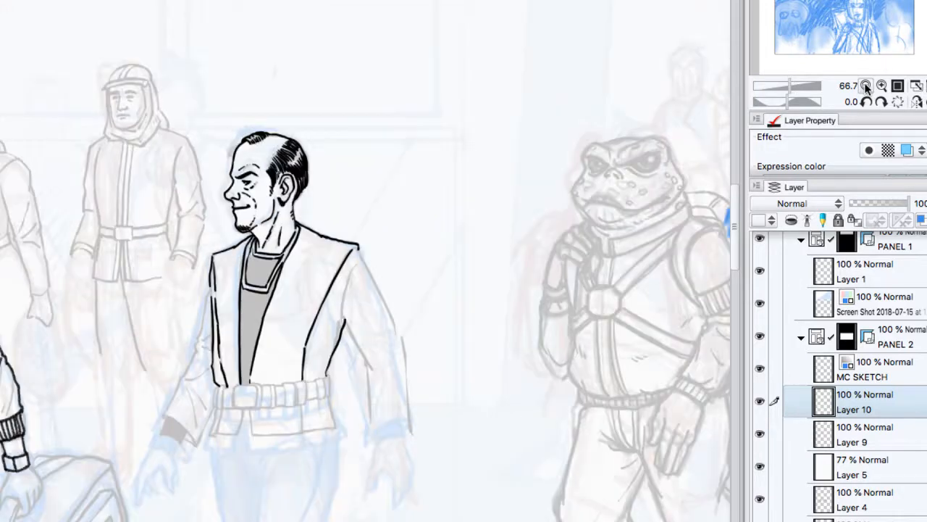
click(867, 85)
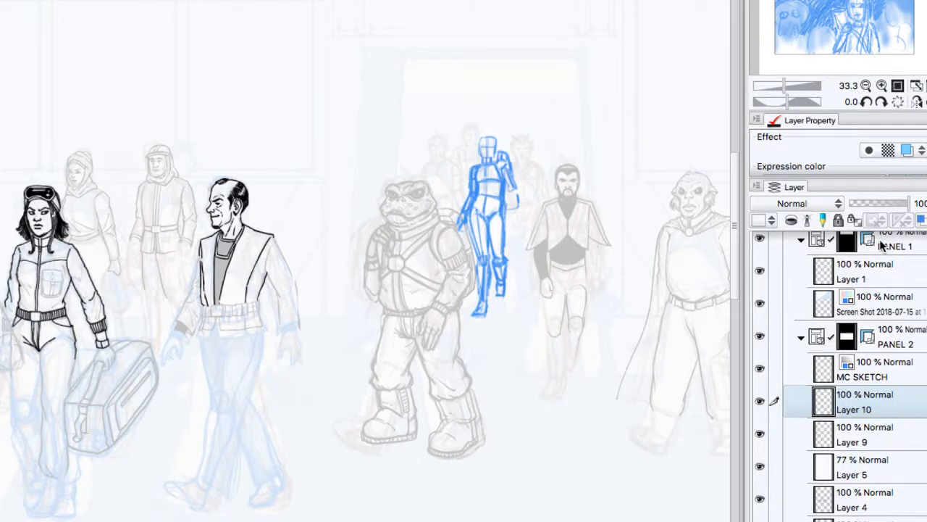
click(876, 467)
drag(896, 206, 923, 203)
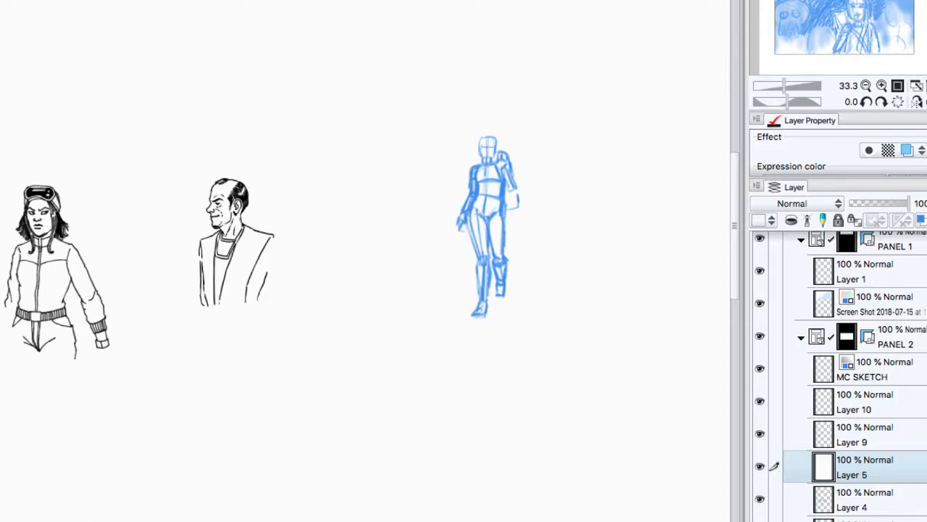
Step: Draw a small arrow pointing down at the inked man's head and bring both inked figures into view for comparison
drag(247, 135, 235, 155)
click(882, 85)
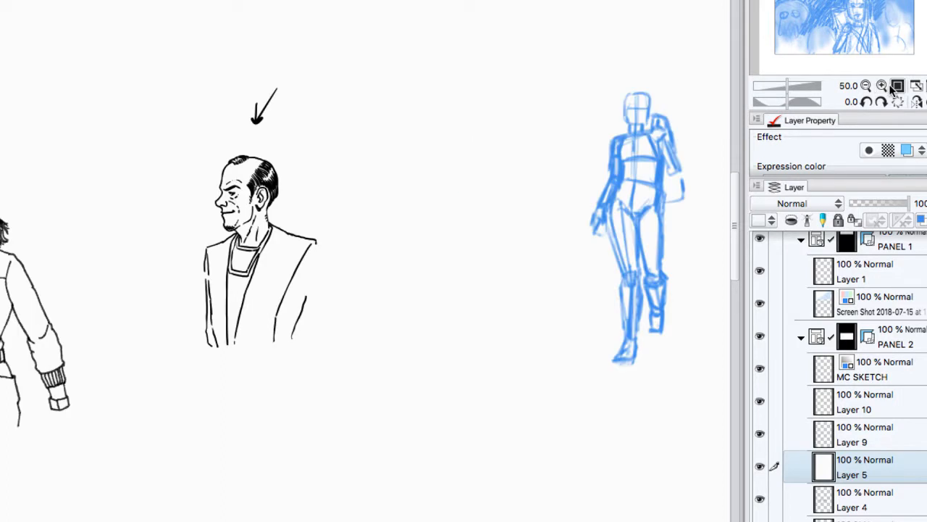
drag(435, 261, 531, 250)
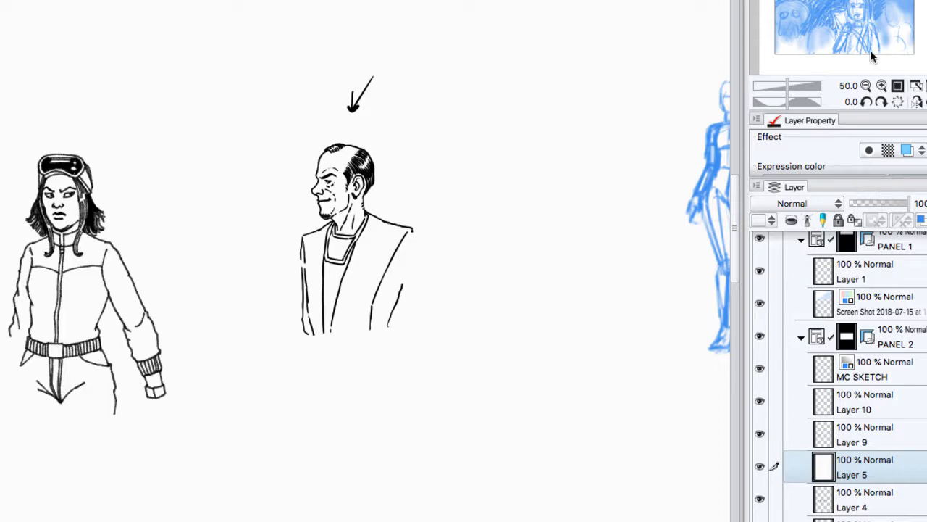
Step: Try to fill the man's collar and undershirt with solid black on Layer 5
click(882, 86)
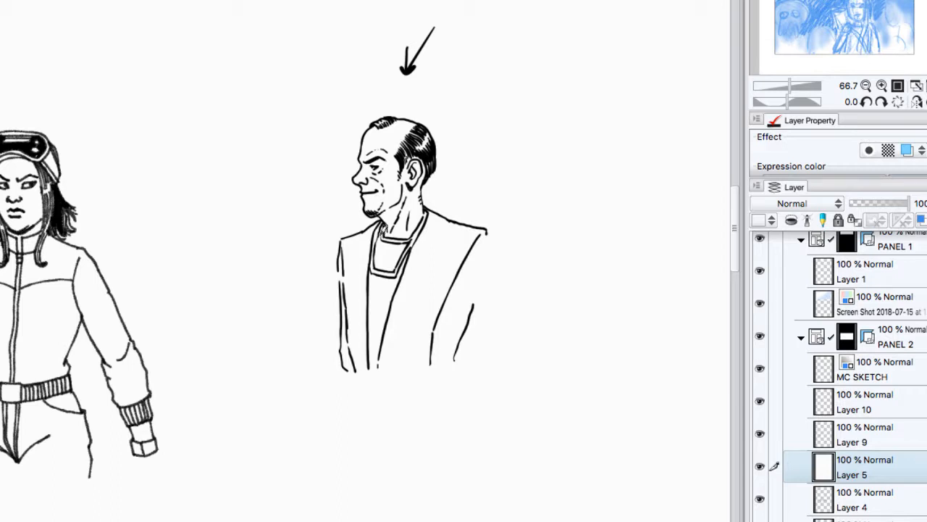
mouse_move(383, 226)
mouse_down()
mouse_move(378, 264)
mouse_move(389, 236)
mouse_move(404, 242)
mouse_move(395, 267)
mouse_move(406, 239)
mouse_move(393, 236)
mouse_move(399, 258)
mouse_move(383, 265)
mouse_move(386, 238)
mouse_up()
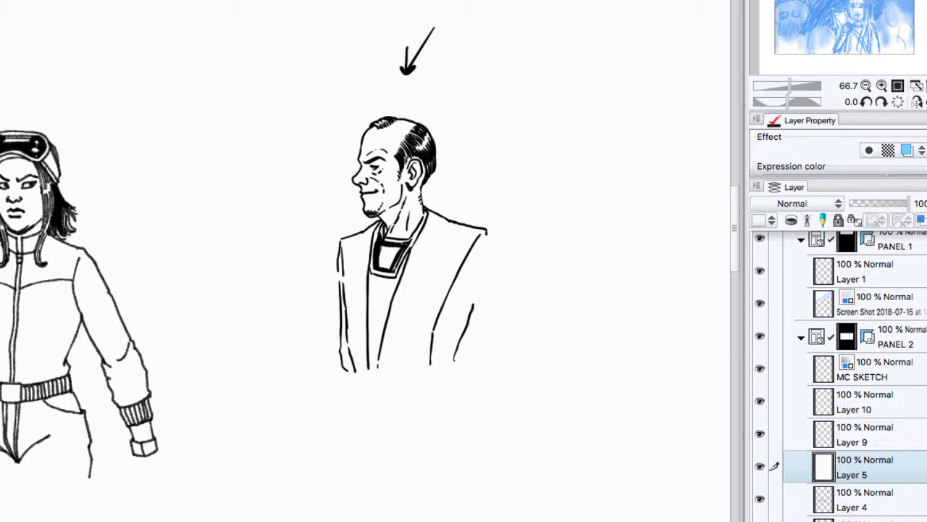
click(395, 250)
drag(381, 350, 369, 370)
drag(370, 368, 378, 352)
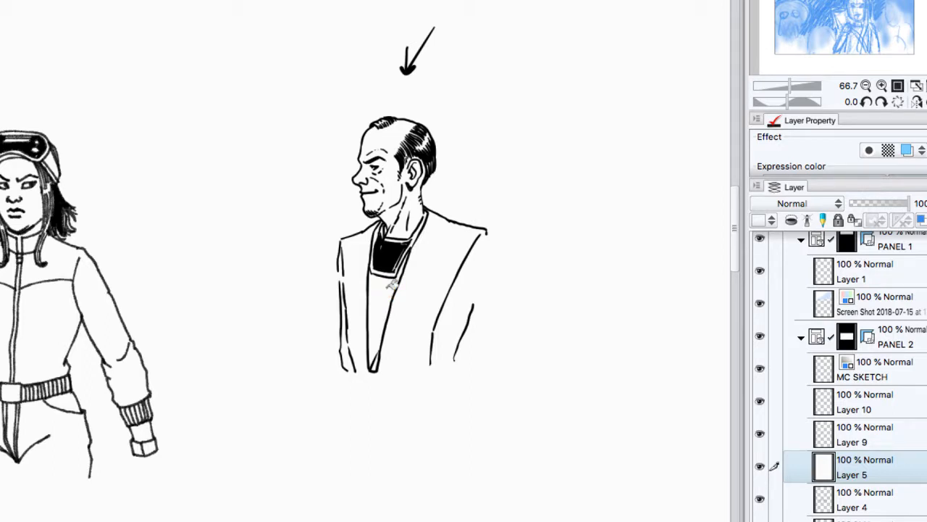
click(392, 285)
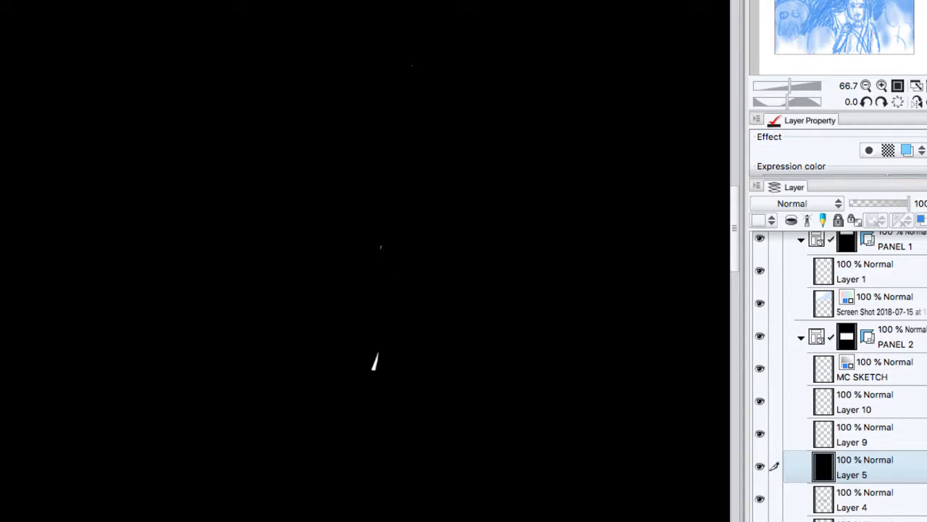
key(ctrl+z)
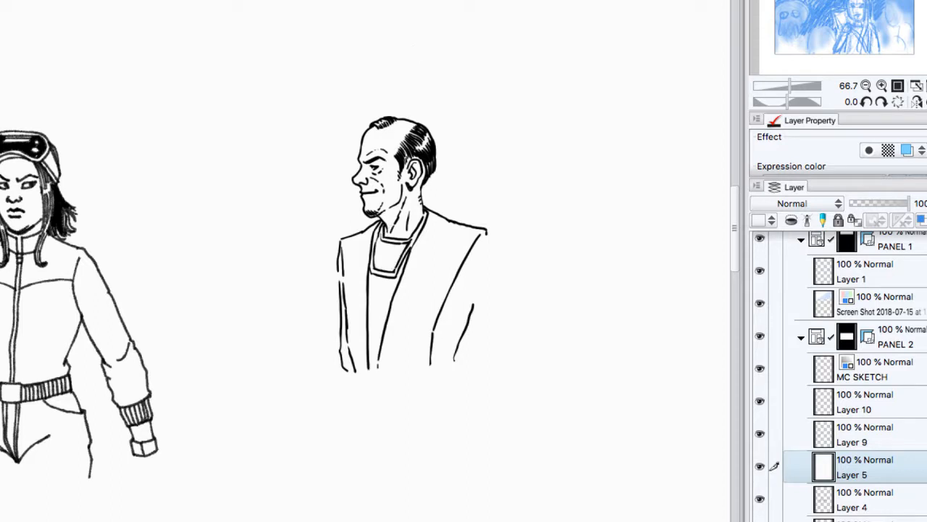
Step: Lower Layer 5's opacity to 77% so the sketches show through, and make Layer 10 the active layer
drag(908, 203, 896, 203)
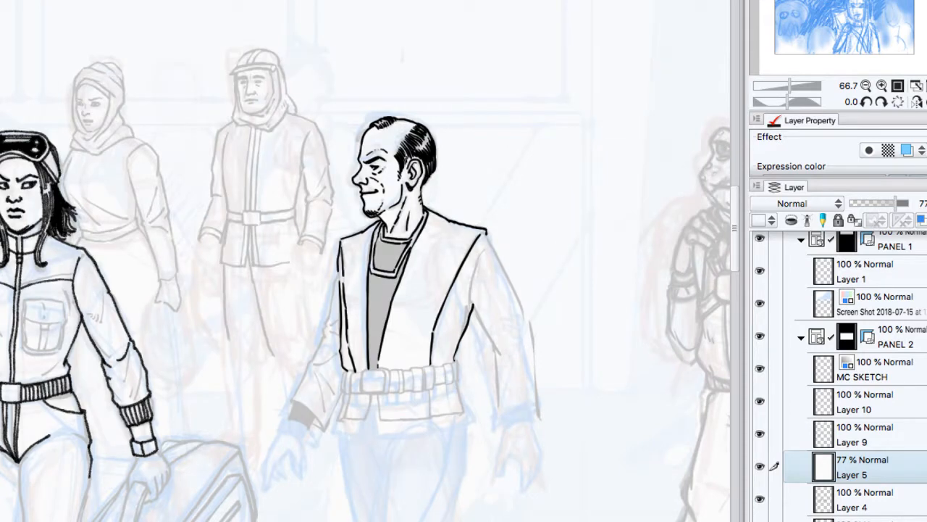
click(877, 422)
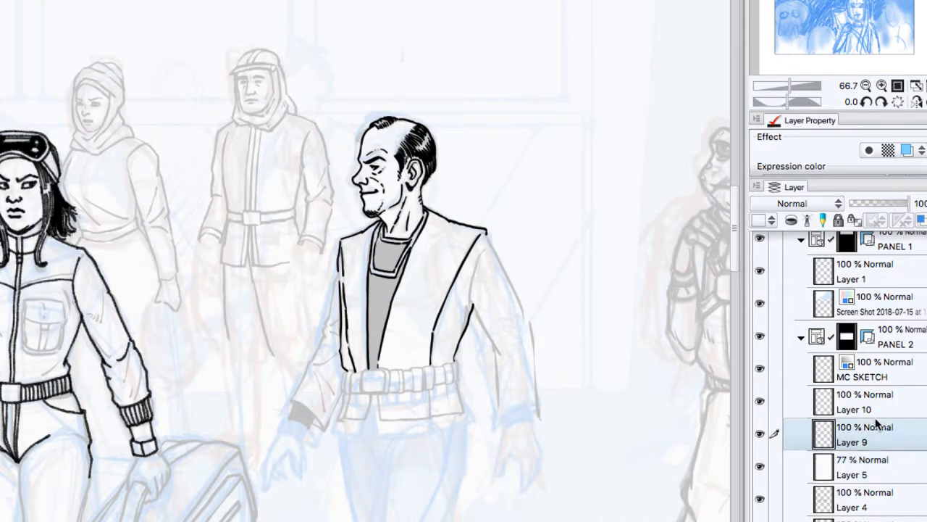
click(761, 401)
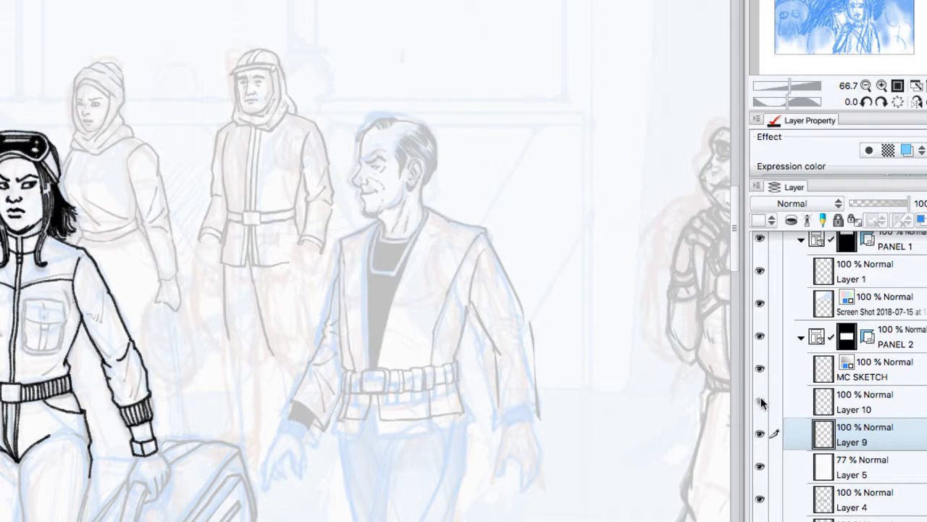
click(890, 389)
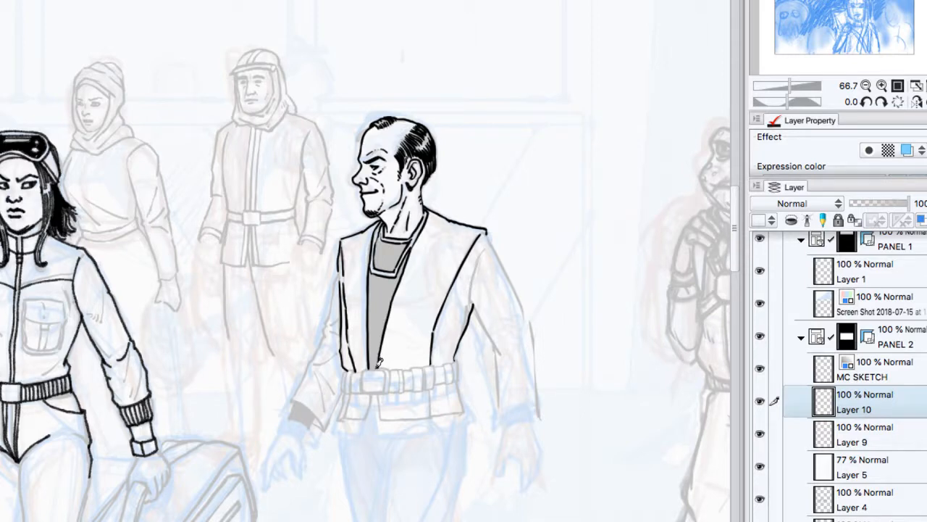
Step: Fill the man's undershirt and collar with solid black on Layer 10, leaving the collar's outline white
drag(374, 362, 384, 214)
click(394, 247)
click(379, 299)
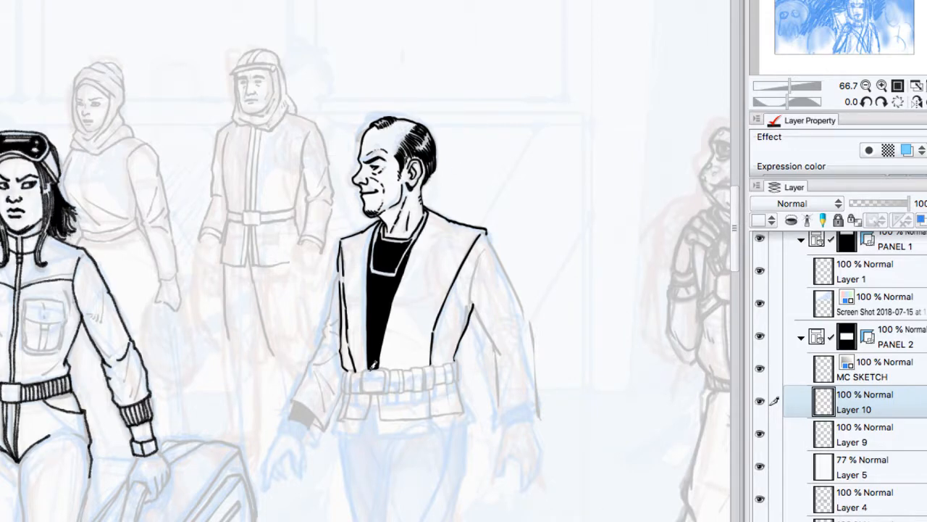
Step: Ink the man's square belt buckle with a heavy outline and make a few tapered test strokes beside his shoulder
mouse_move(384, 370)
mouse_down()
mouse_move(368, 386)
mouse_move(382, 386)
mouse_move(408, 358)
mouse_move(389, 362)
mouse_move(387, 391)
mouse_up()
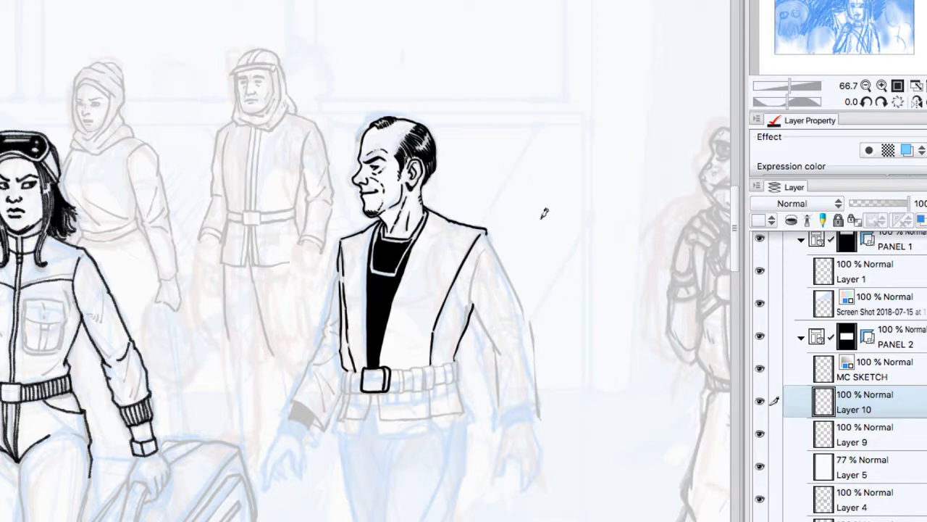
mouse_move(541, 215)
mouse_down()
mouse_move(548, 247)
mouse_move(560, 234)
mouse_move(553, 268)
mouse_up()
drag(569, 226, 558, 256)
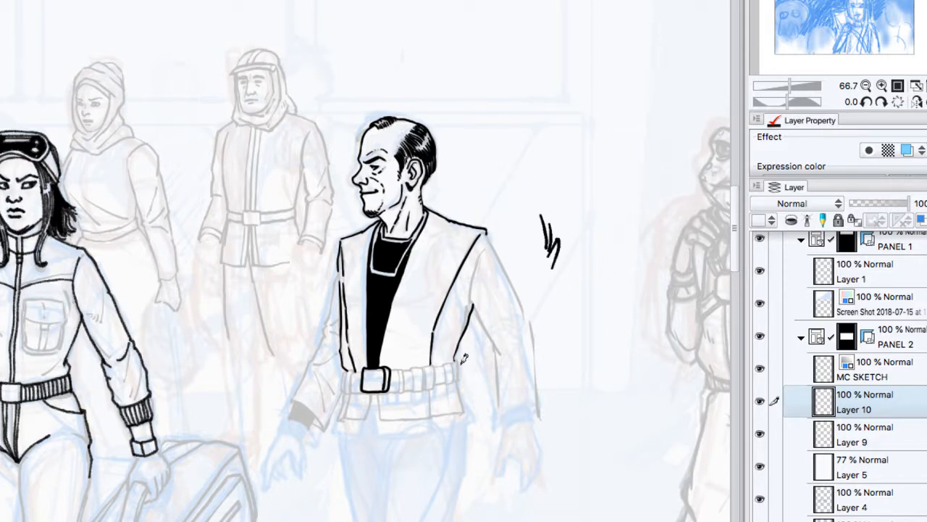
Step: Try to ink the belt section in front of the buckle and the vest flap hanging below it
mouse_move(371, 394)
mouse_down()
mouse_move(347, 410)
mouse_move(363, 414)
mouse_move(355, 415)
mouse_move(394, 372)
mouse_move(360, 390)
mouse_move(361, 364)
mouse_move(347, 390)
mouse_up()
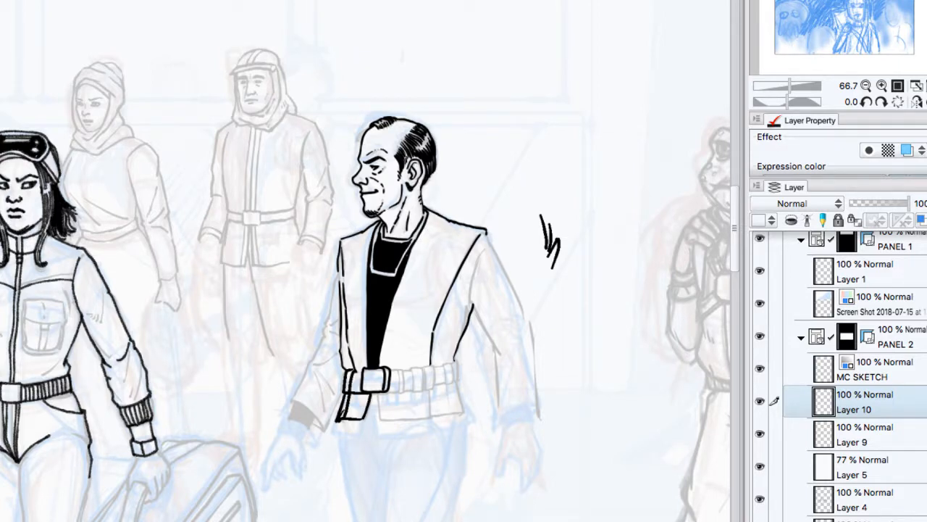
key(ctrl+z)
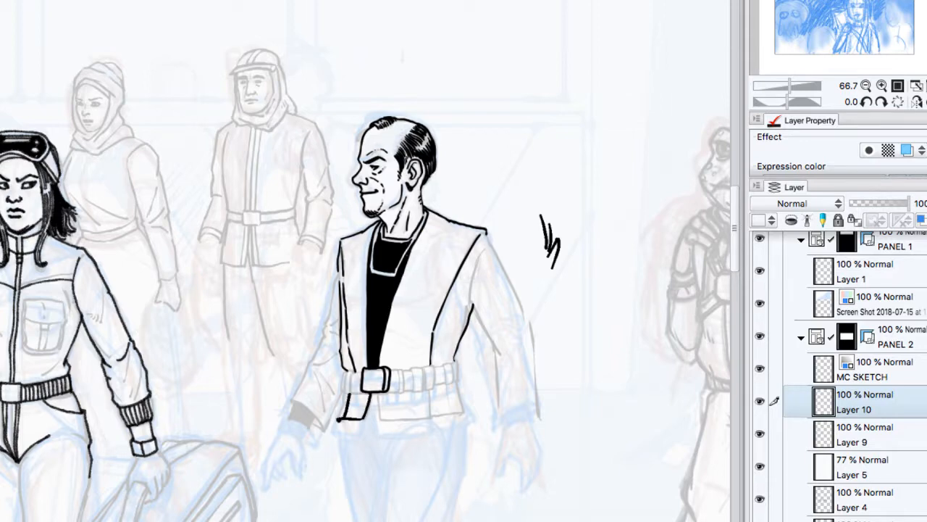
key(ctrl+z)
key(ctrl+z)
key(ctrl+z)
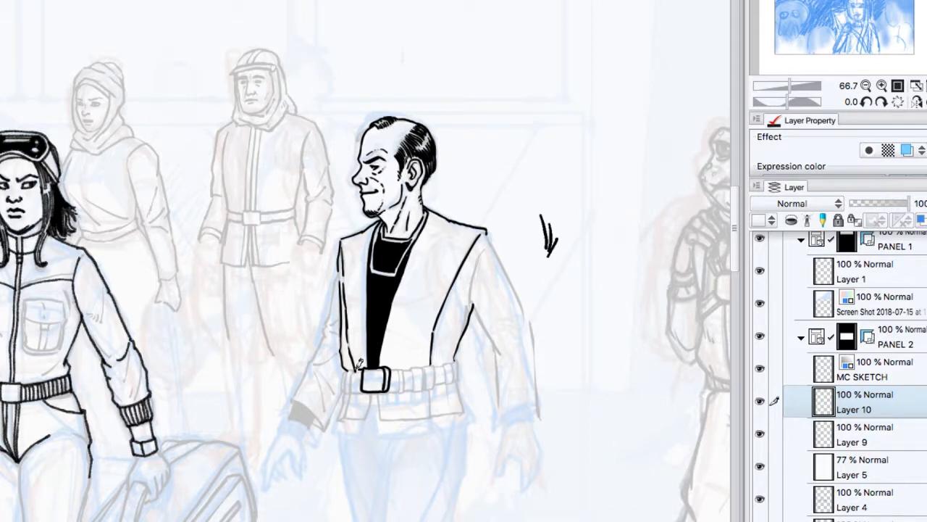
Step: Ink the man's belt pouches on both sides of the buckle as small rounded boxes with heavy outlines
mouse_move(351, 371)
mouse_down()
mouse_move(350, 392)
mouse_move(343, 371)
mouse_move(341, 389)
mouse_move(353, 392)
mouse_up()
drag(362, 378, 362, 393)
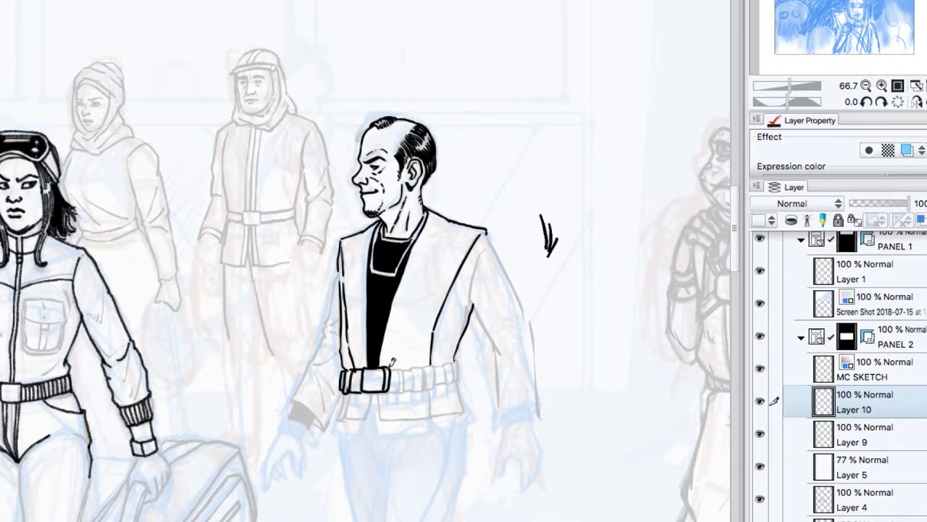
drag(392, 370, 391, 391)
mouse_move(392, 392)
mouse_down()
mouse_move(401, 368)
mouse_move(405, 390)
mouse_move(426, 368)
mouse_move(424, 390)
mouse_move(414, 390)
mouse_move(425, 377)
mouse_up()
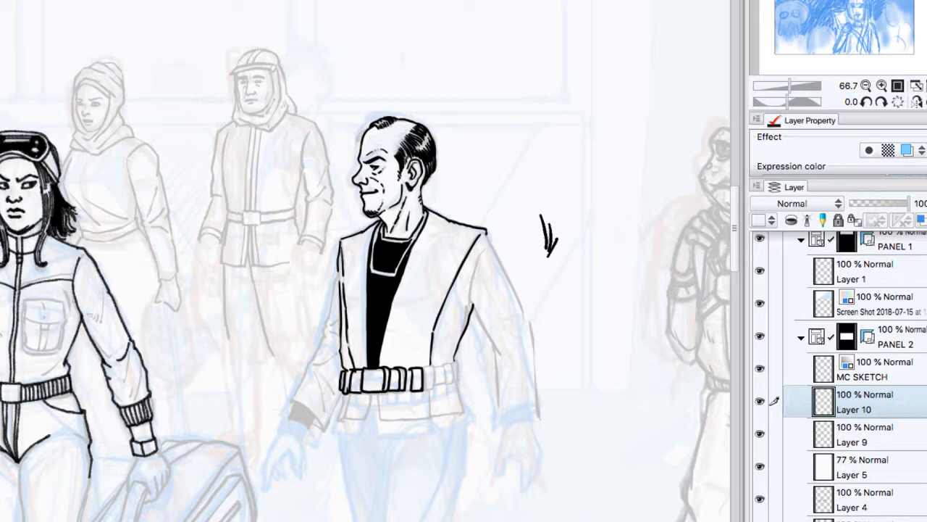
mouse_move(423, 368)
mouse_down()
mouse_move(425, 389)
mouse_move(434, 367)
mouse_move(434, 388)
mouse_up()
Step: Hide Layer 9 to expose the uninked sketch of the woman with goggles
click(760, 434)
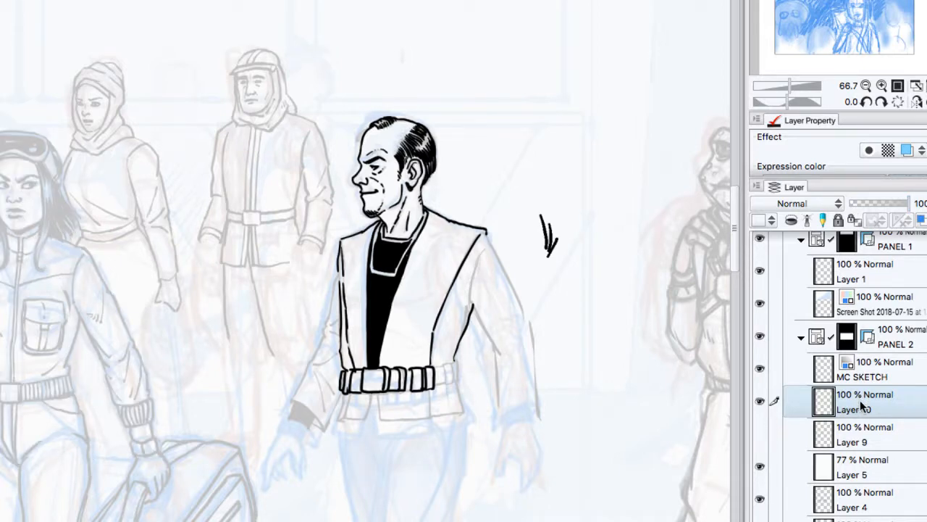
click(866, 85)
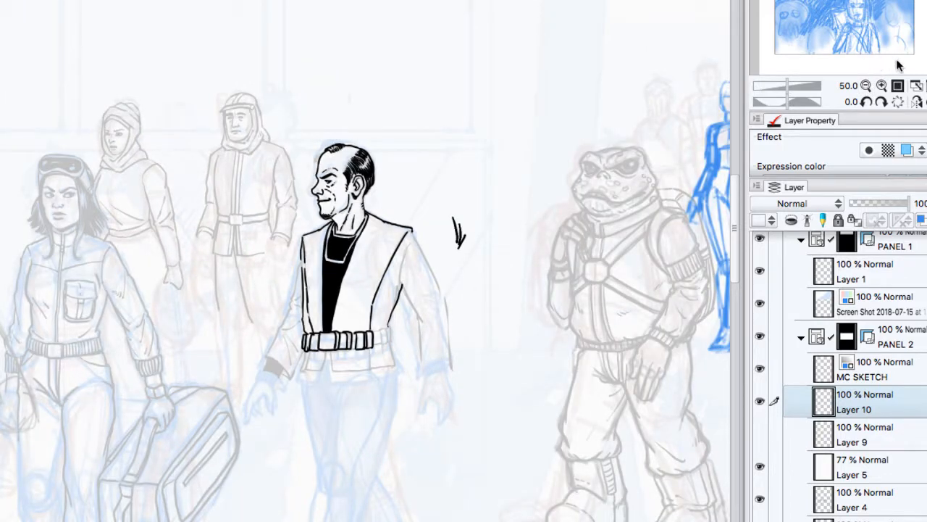
click(882, 86)
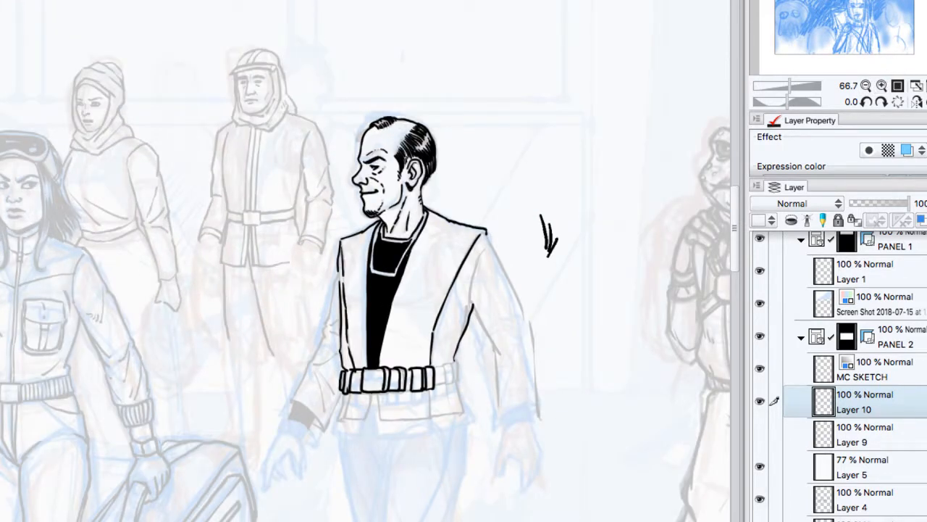
drag(427, 275, 494, 293)
click(882, 86)
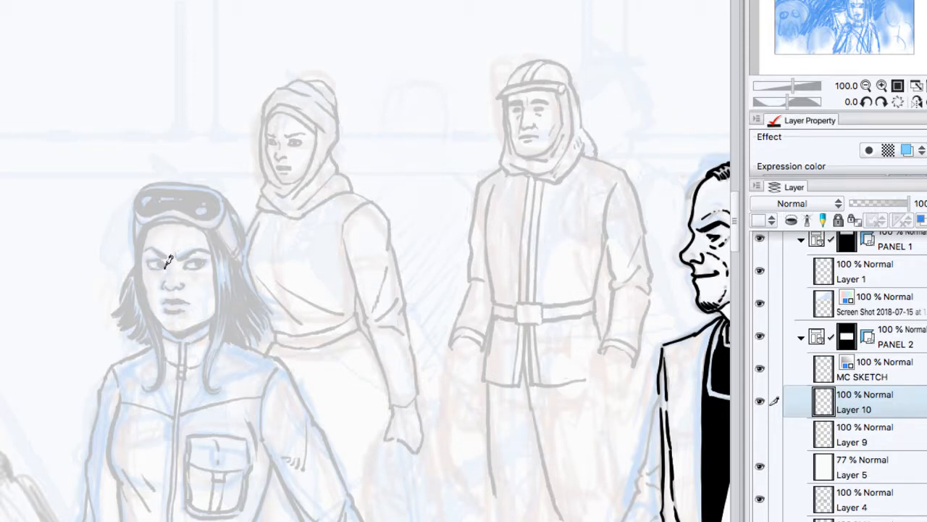
Step: Ink the woman's eyes, eyebrows, nose and mouth on Layer 10, and outline her face down around the jaw
mouse_move(168, 261)
mouse_down()
mouse_move(149, 261)
mouse_move(208, 255)
mouse_move(160, 265)
mouse_up()
mouse_move(164, 283)
mouse_down()
mouse_move(181, 286)
mouse_move(172, 299)
mouse_move(193, 296)
mouse_up()
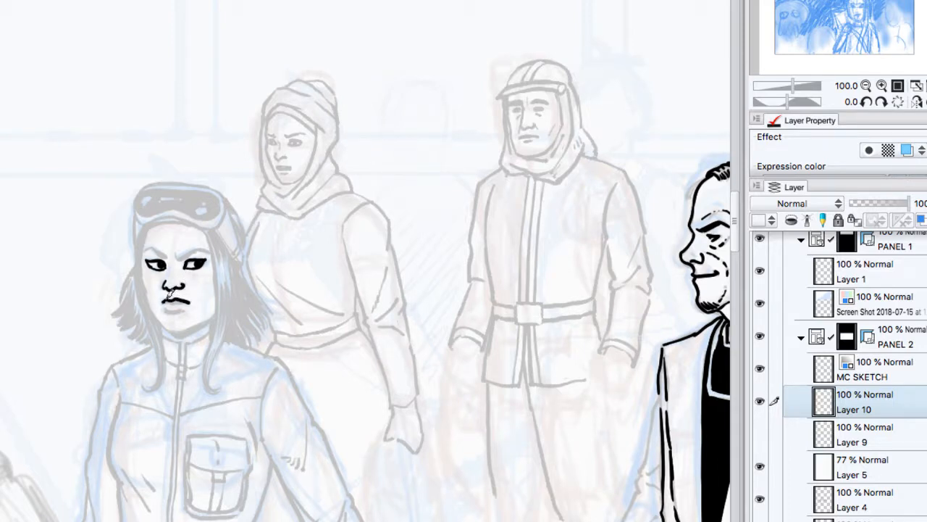
drag(168, 300, 190, 301)
mouse_move(166, 249)
mouse_down()
mouse_move(155, 244)
mouse_move(180, 258)
mouse_move(190, 251)
mouse_up()
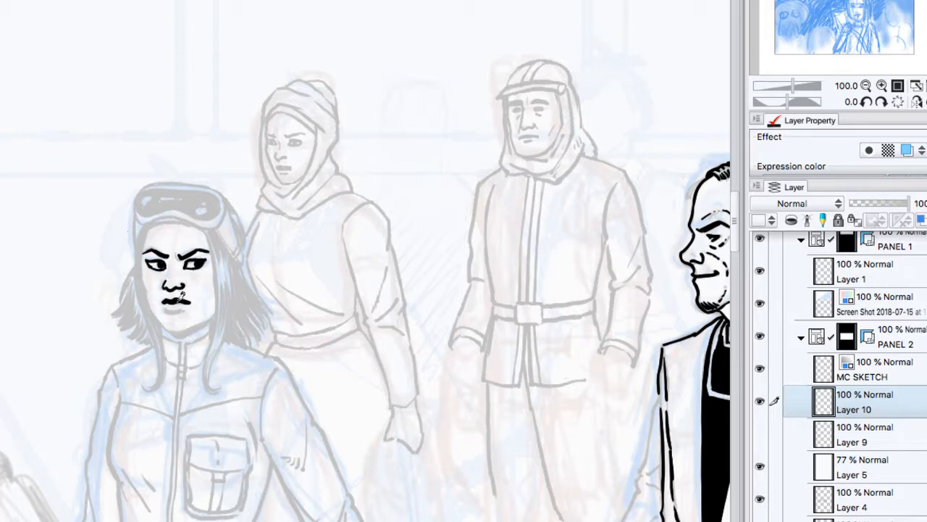
mouse_move(181, 292)
mouse_down()
mouse_move(172, 307)
mouse_move(191, 302)
mouse_up()
mouse_move(147, 229)
mouse_down()
mouse_move(144, 282)
mouse_move(161, 320)
mouse_move(194, 326)
mouse_move(213, 312)
mouse_up()
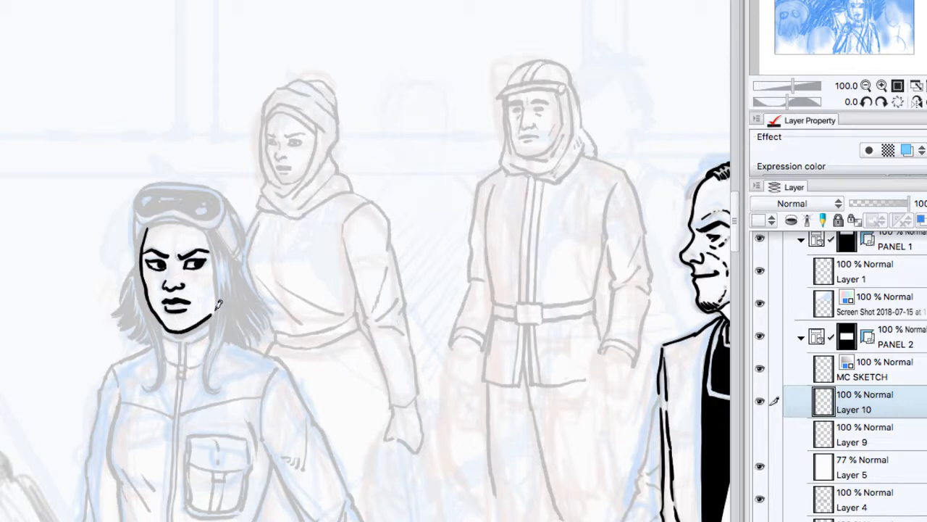
Step: Ink the woman's hair along the left of her face, thickening the long strand that curls onto her chest
drag(145, 230, 142, 311)
drag(145, 234, 138, 284)
mouse_move(146, 232)
mouse_down()
mouse_move(139, 282)
mouse_move(140, 265)
mouse_move(155, 328)
mouse_up()
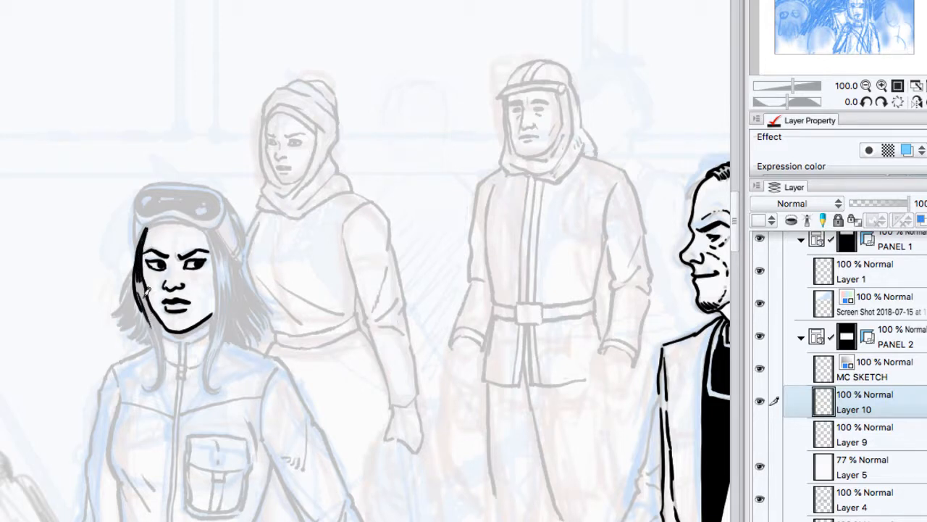
drag(141, 282, 161, 340)
mouse_move(145, 294)
mouse_down()
mouse_move(162, 371)
mouse_move(149, 389)
mouse_up()
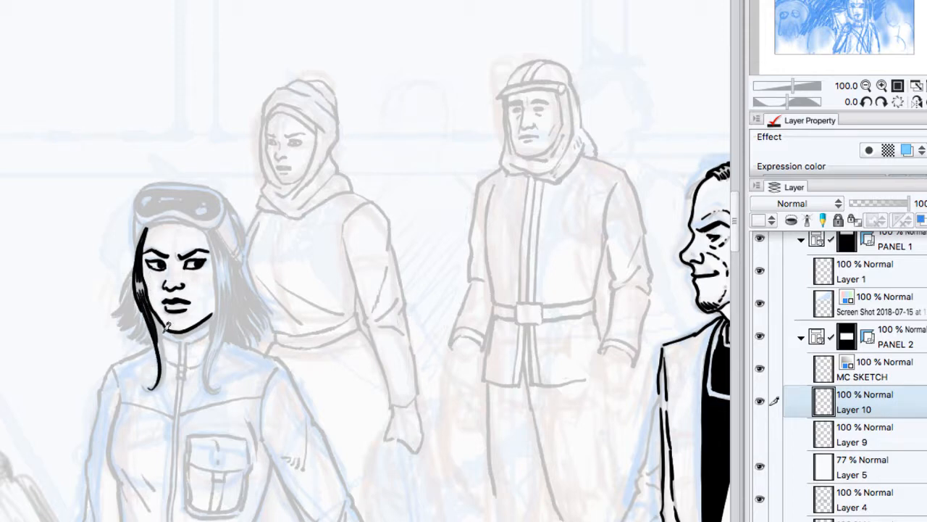
drag(154, 311, 163, 371)
mouse_move(155, 316)
mouse_down()
mouse_move(163, 362)
mouse_move(149, 390)
mouse_move(150, 381)
mouse_up()
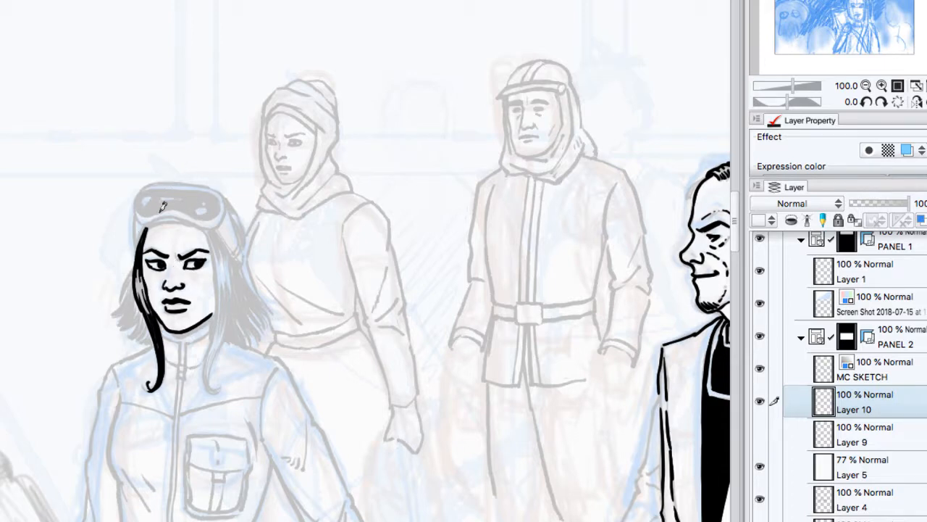
Step: Ink the hair along the right of the woman's face, redoing the first stroke and extending a long strand to her chest
drag(207, 228, 213, 319)
key(ctrl+z)
mouse_move(210, 232)
mouse_down()
mouse_move(215, 335)
mouse_move(207, 357)
mouse_up()
mouse_move(217, 303)
mouse_down()
mouse_move(210, 347)
mouse_move(203, 391)
mouse_up()
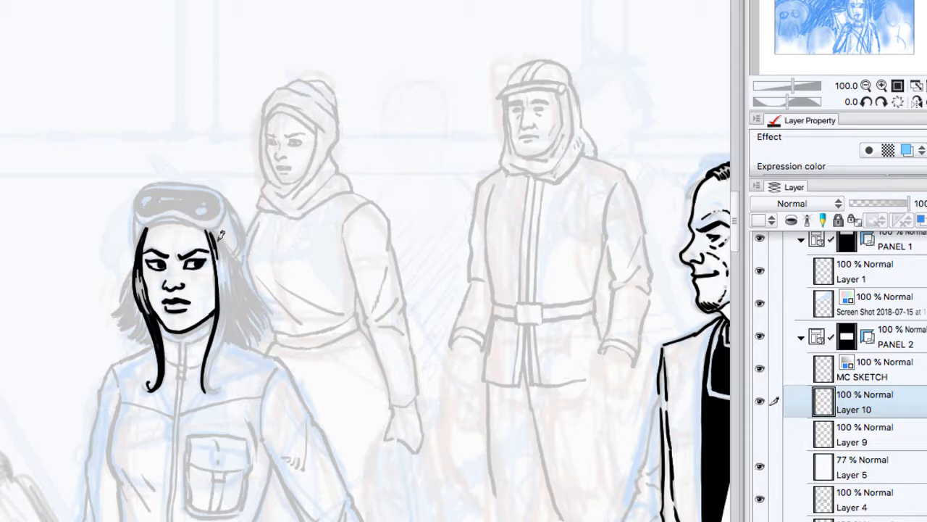
mouse_move(219, 232)
mouse_down()
mouse_move(235, 257)
mouse_move(217, 238)
mouse_move(227, 266)
mouse_move(229, 246)
mouse_move(226, 318)
mouse_up()
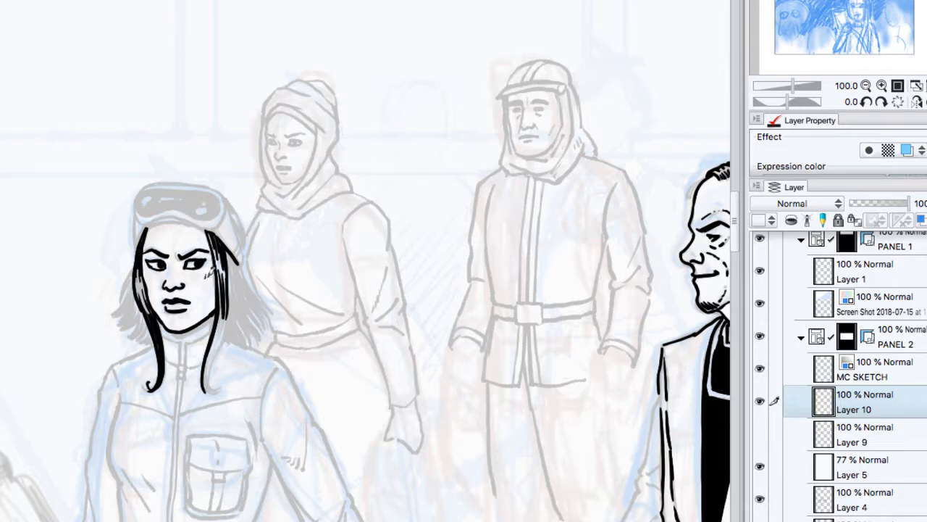
drag(219, 240, 228, 291)
drag(223, 257, 224, 276)
Step: Ink the left edge of the goggles with the flared hair tips below it, and the woman's jacket collar
mouse_move(142, 197)
mouse_down()
mouse_move(132, 308)
mouse_move(138, 270)
mouse_move(115, 313)
mouse_move(134, 292)
mouse_move(123, 328)
mouse_up()
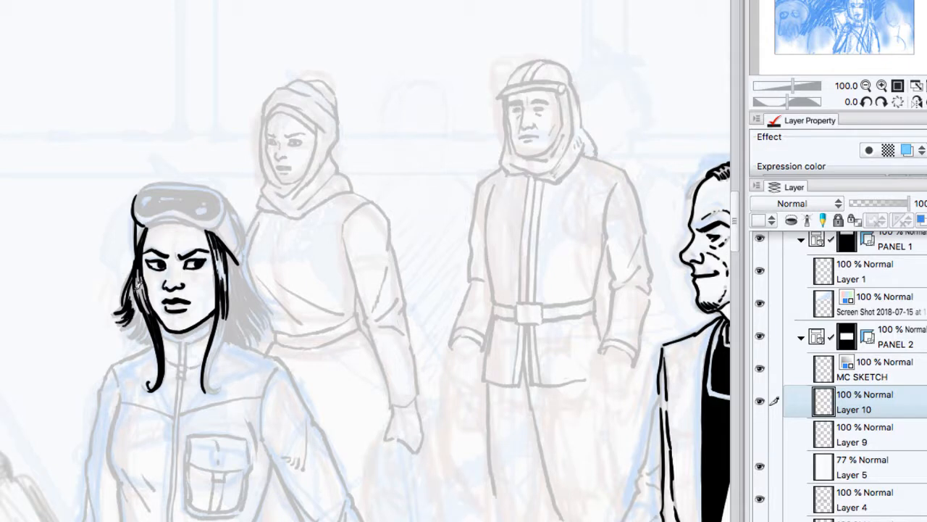
mouse_move(138, 275)
mouse_down()
mouse_move(126, 331)
mouse_move(133, 335)
mouse_move(123, 333)
mouse_move(143, 343)
mouse_up()
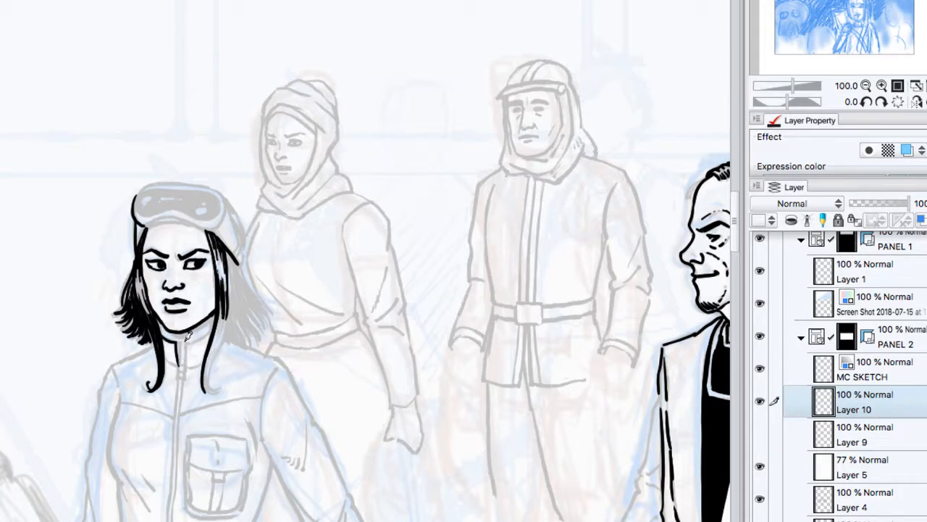
mouse_move(183, 335)
mouse_down()
mouse_move(182, 367)
mouse_move(212, 330)
mouse_up()
mouse_move(187, 366)
mouse_down()
mouse_move(210, 356)
mouse_move(165, 364)
mouse_move(183, 365)
mouse_up()
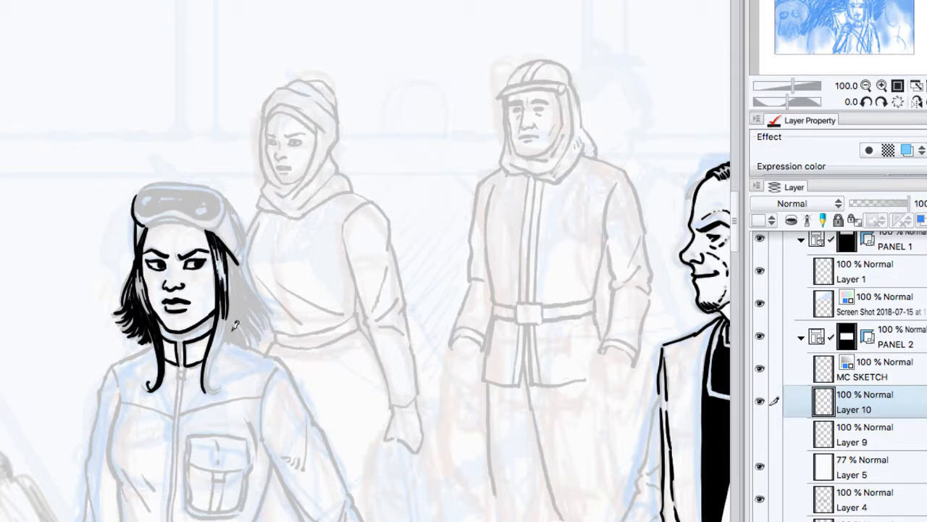
Step: Thicken the woman's long right strand and ink the flared hair beside it, with the shoulder line beneath
drag(225, 296, 217, 391)
drag(221, 307, 209, 382)
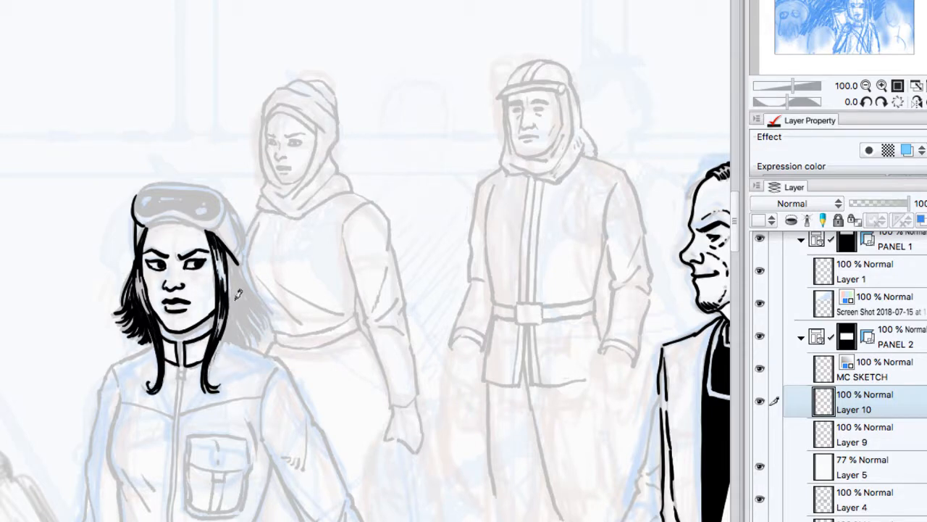
drag(241, 265, 264, 298)
mouse_move(235, 265)
mouse_down()
mouse_move(262, 316)
mouse_move(247, 281)
mouse_move(263, 322)
mouse_up()
mouse_move(241, 290)
mouse_down()
mouse_move(266, 319)
mouse_move(263, 337)
mouse_up()
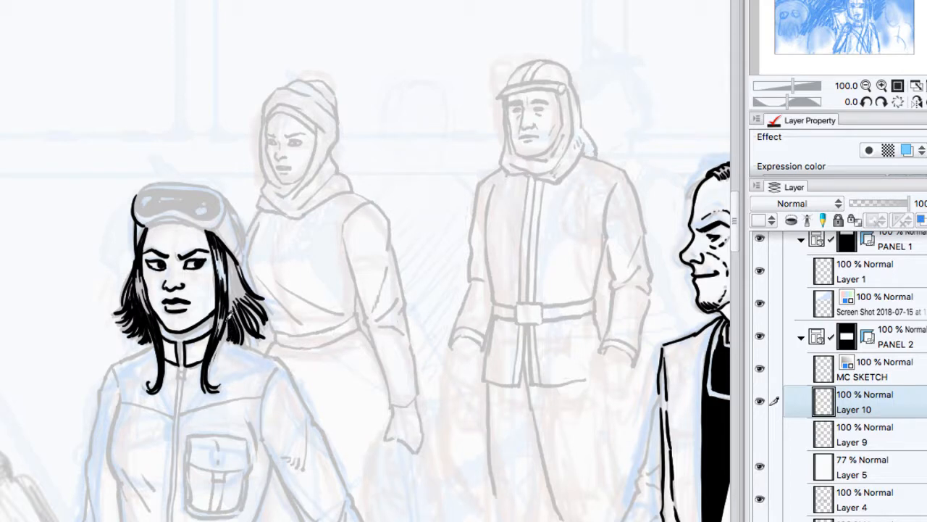
drag(231, 342, 273, 355)
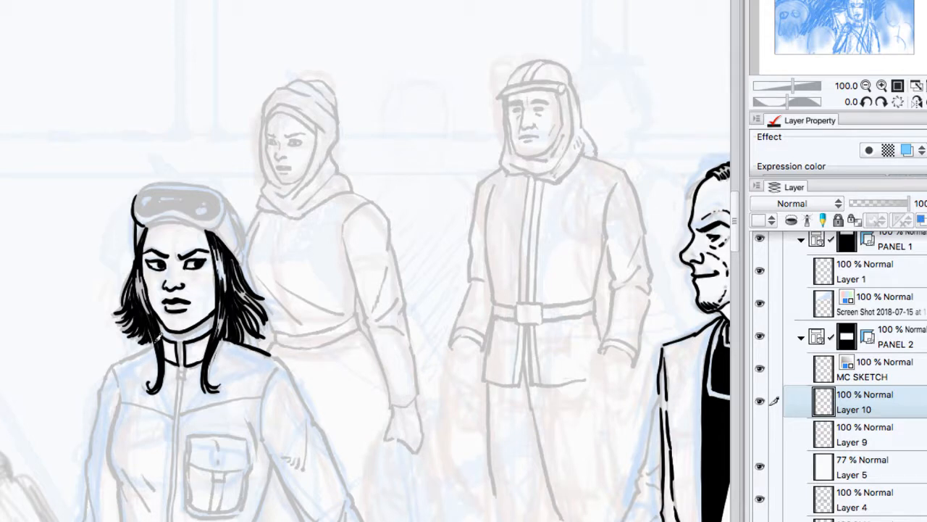
Step: Ink the woman's shoulder and upper arm beside her shorter strand, the adjoining torso edge, and the zipper pull
mouse_move(162, 346)
mouse_down()
mouse_move(107, 373)
mouse_move(98, 411)
mouse_move(118, 412)
mouse_move(126, 491)
mouse_up()
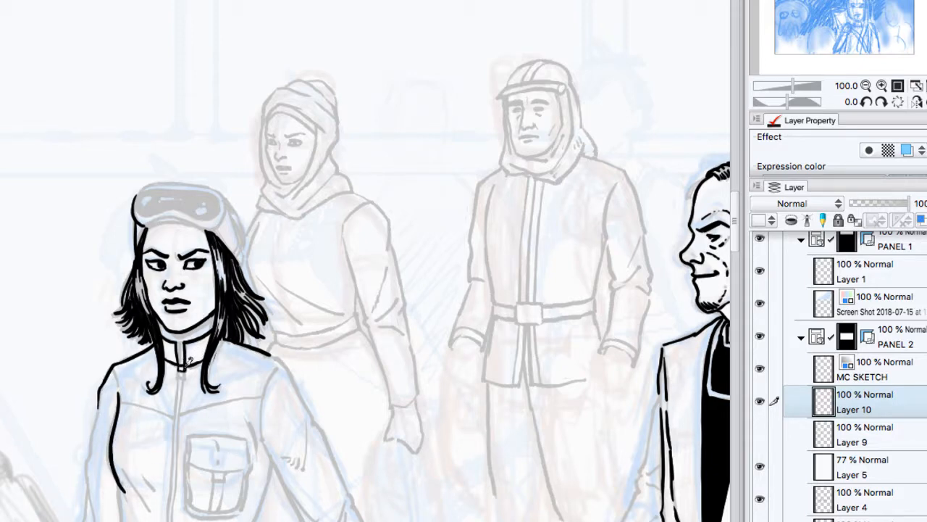
drag(180, 366, 180, 382)
Step: Ink the lower edge of the woman's goggles where the frame meets her forehead, doubling the brow contour
click(868, 101)
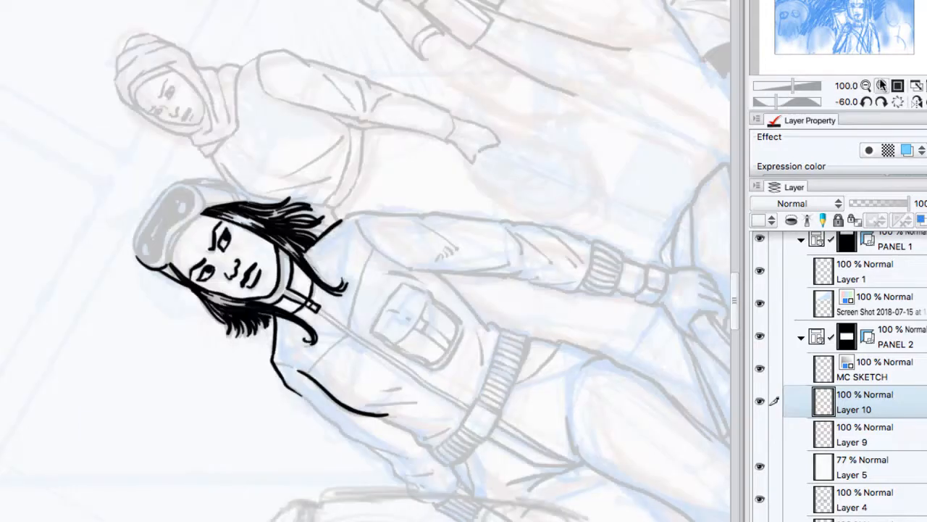
click(882, 85)
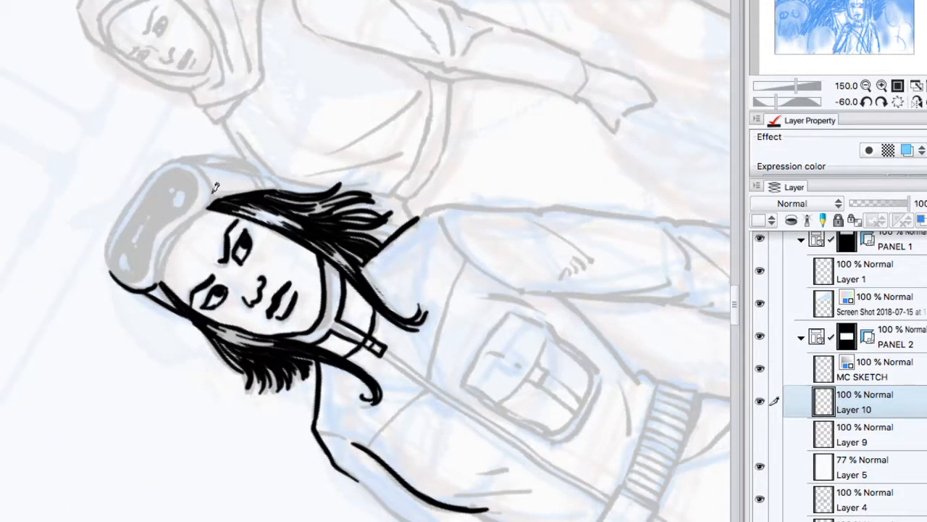
mouse_move(205, 172)
mouse_down()
mouse_move(166, 237)
mouse_move(155, 288)
mouse_up()
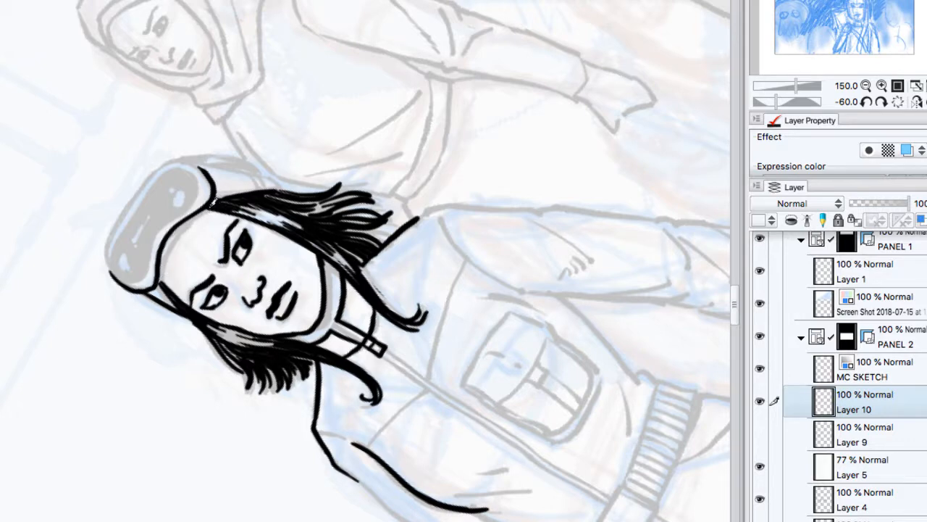
drag(213, 201, 161, 281)
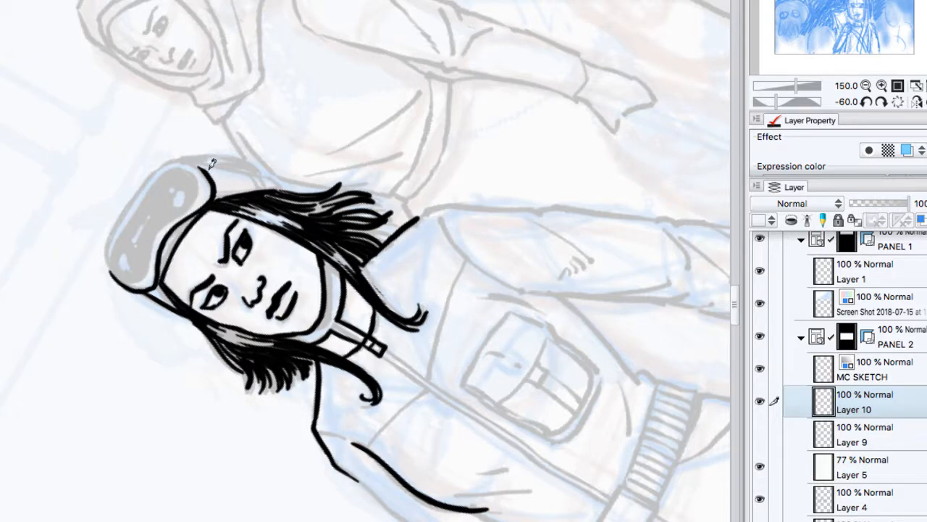
Step: Ink the outer rim of the goggles, outline the lens inside the frame, and fill the lens with black
mouse_move(156, 172)
mouse_down()
mouse_move(132, 196)
mouse_move(112, 273)
mouse_up()
mouse_move(211, 166)
mouse_down()
mouse_move(170, 158)
mouse_move(139, 185)
mouse_up()
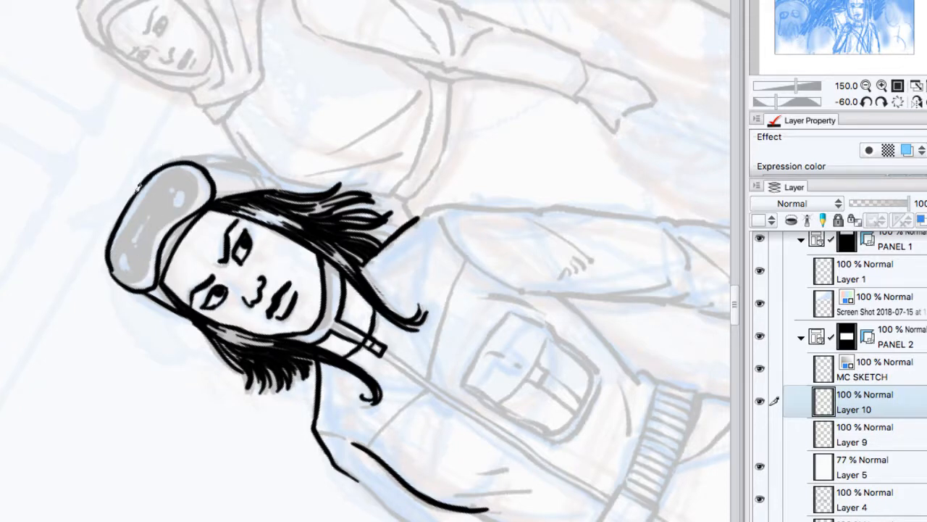
drag(138, 188, 110, 269)
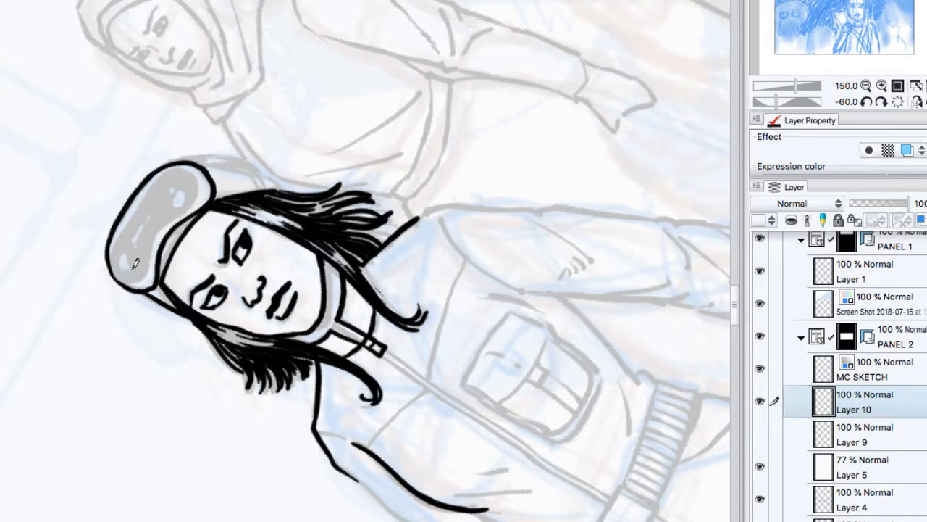
mouse_move(203, 171)
mouse_down()
mouse_move(201, 195)
mouse_move(190, 163)
mouse_move(154, 174)
mouse_move(125, 226)
mouse_move(117, 268)
mouse_move(137, 281)
mouse_move(145, 274)
mouse_move(155, 237)
mouse_move(184, 208)
mouse_move(200, 164)
mouse_move(197, 190)
mouse_up()
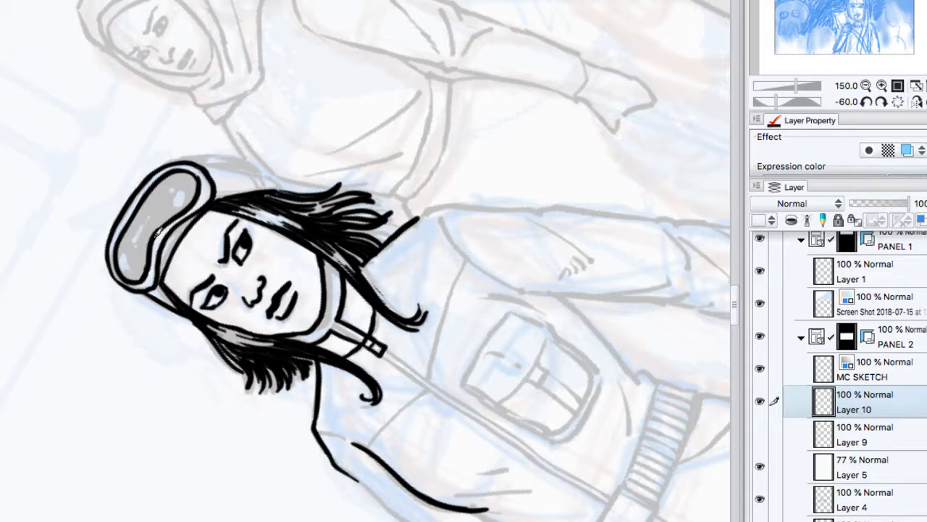
click(165, 202)
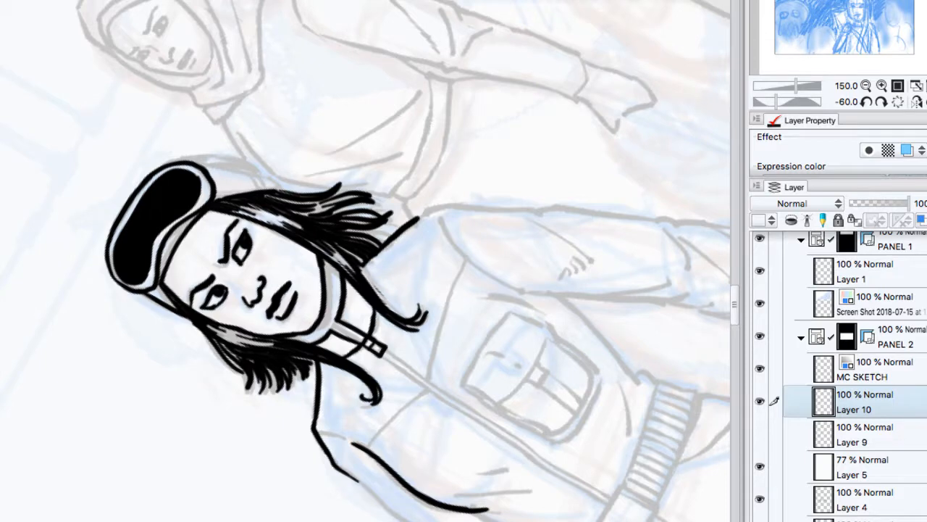
Step: Ink the back of the woman's cap beside the goggles and the cap edges above her hair on both sides
click(883, 102)
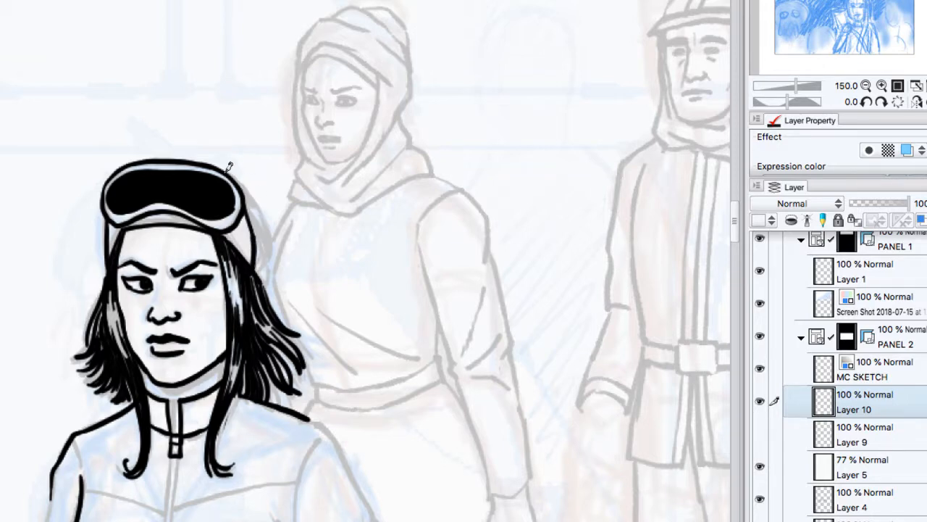
mouse_move(246, 181)
mouse_down()
mouse_move(260, 230)
mouse_move(248, 186)
mouse_move(260, 228)
mouse_move(253, 192)
mouse_move(229, 221)
mouse_move(254, 261)
mouse_up()
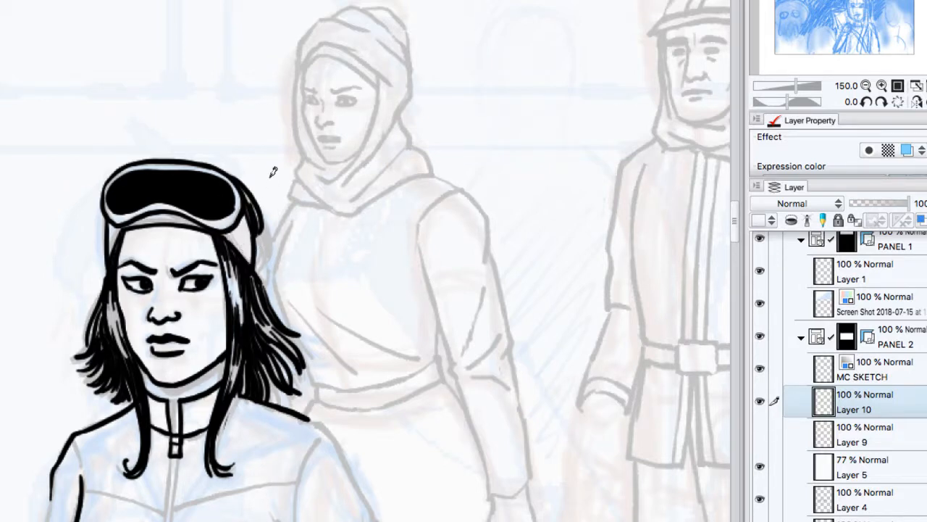
drag(219, 227, 255, 261)
drag(121, 219, 109, 257)
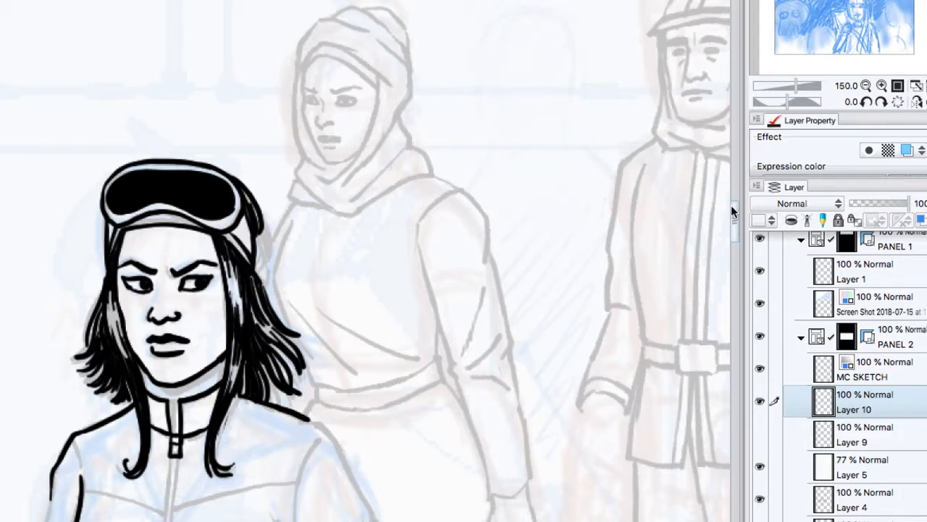
Step: Extend the woman's torso edge to her waistband and ink the outlines of both jacket sleeves
drag(731, 205, 733, 224)
drag(80, 291, 77, 394)
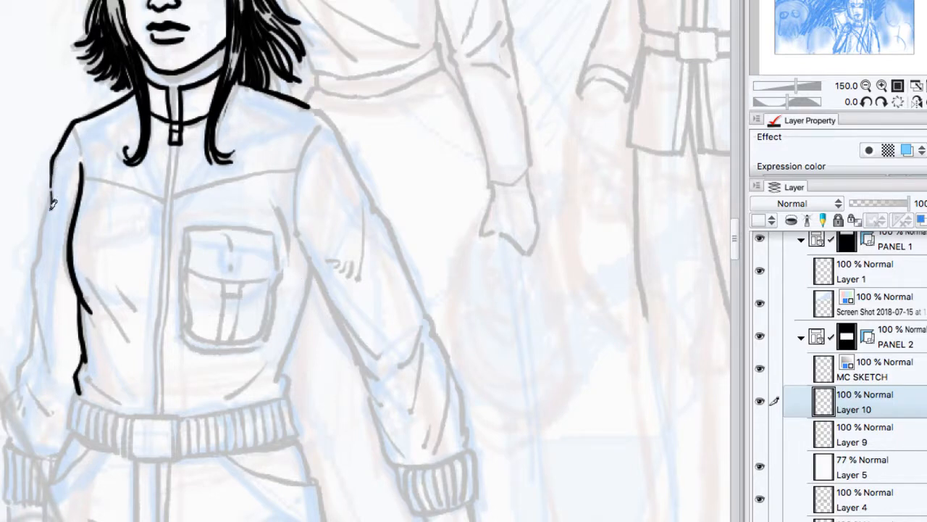
mouse_move(52, 187)
mouse_down()
mouse_move(37, 331)
mouse_move(37, 315)
mouse_move(17, 389)
mouse_up()
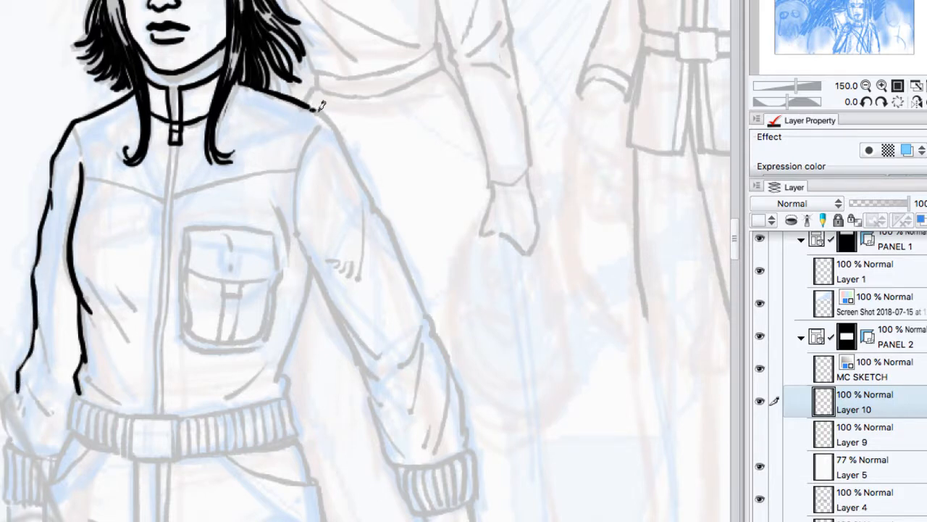
mouse_move(316, 107)
mouse_down()
mouse_move(392, 231)
mouse_move(424, 316)
mouse_up()
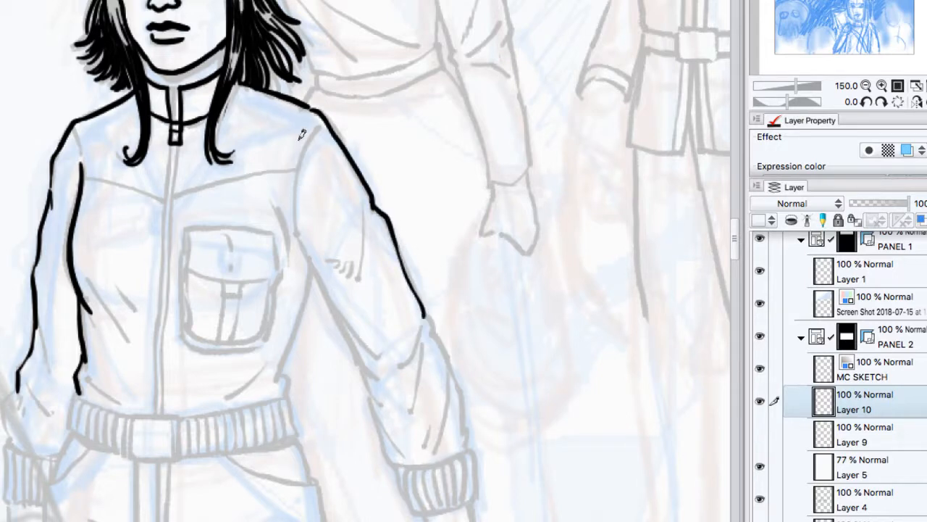
mouse_move(312, 128)
mouse_down()
mouse_move(331, 290)
mouse_move(376, 376)
mouse_move(376, 399)
mouse_up()
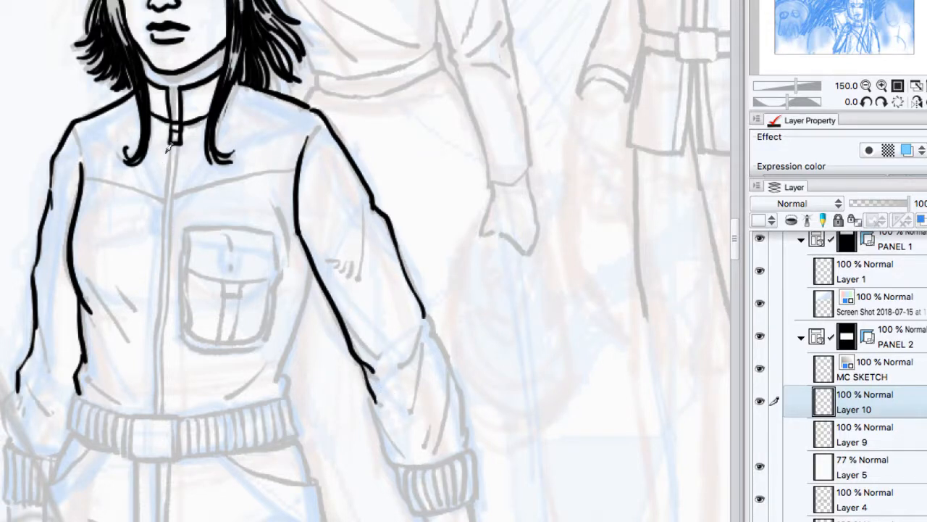
Step: Ink the jacket's zipper as two parallel lines from the pull to the waistband, undoing the surplus stroke
drag(176, 138, 171, 203)
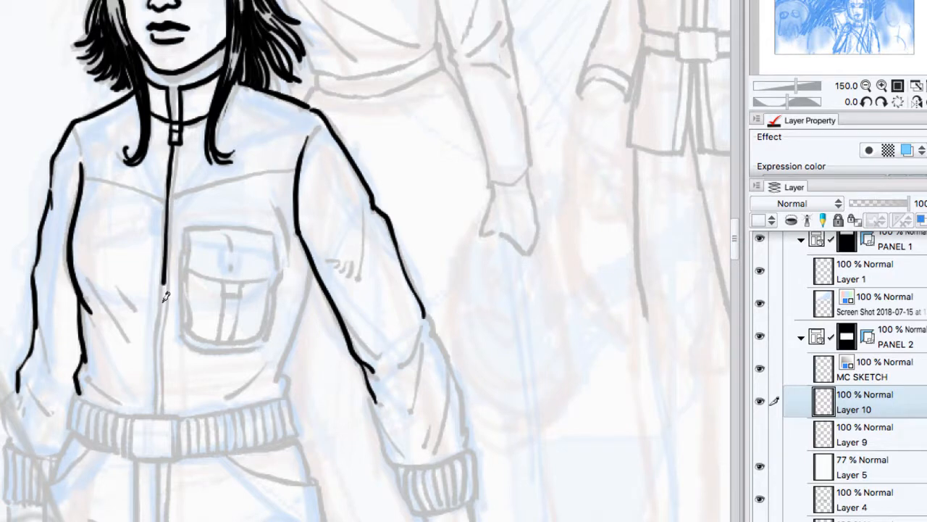
drag(164, 301, 157, 415)
drag(175, 149, 166, 282)
key(super+z)
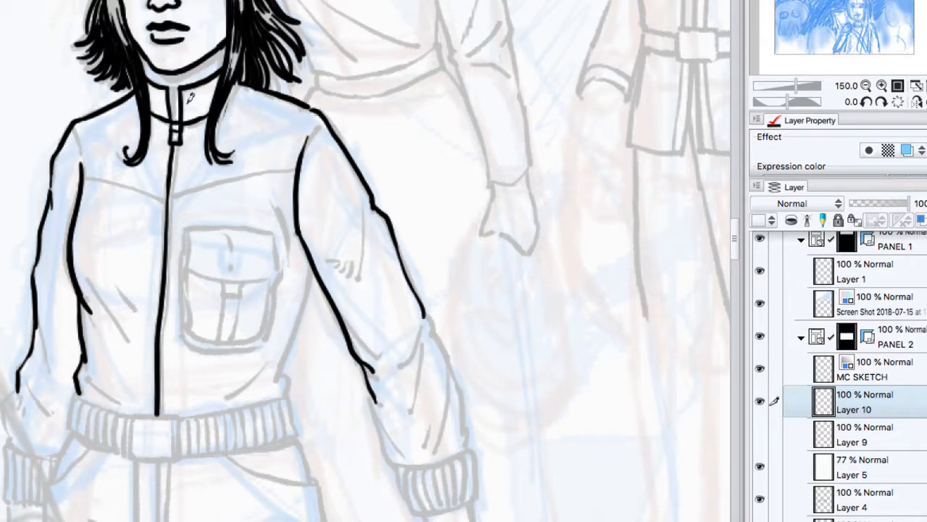
drag(179, 145, 161, 416)
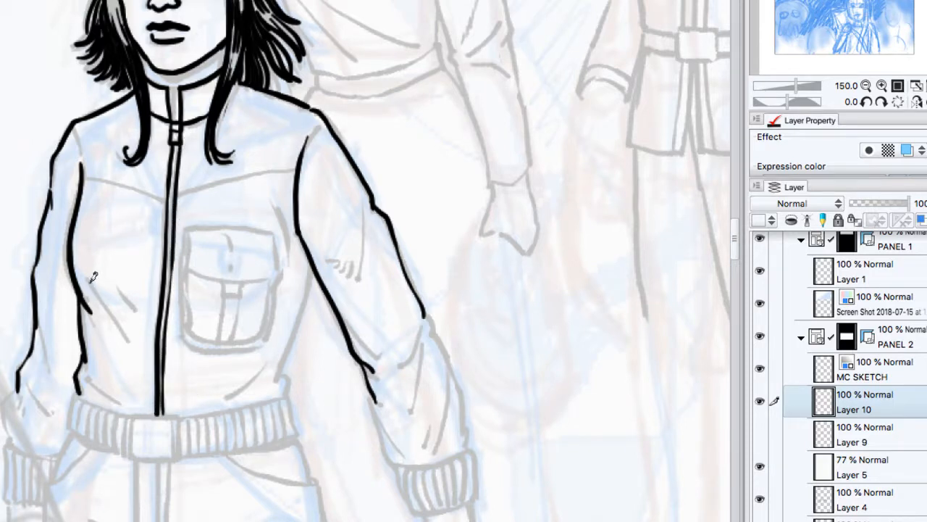
Step: Ink the fold lines on the jacket's torso and the torso edge running from the pocket-side sleeve to the waistband
drag(88, 280, 134, 333)
drag(101, 287, 130, 331)
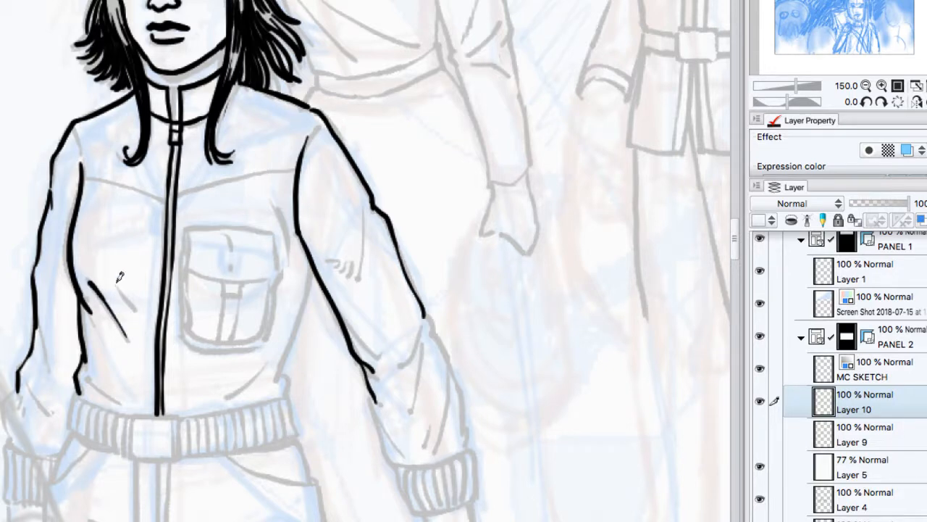
drag(112, 287, 137, 318)
drag(87, 376, 126, 405)
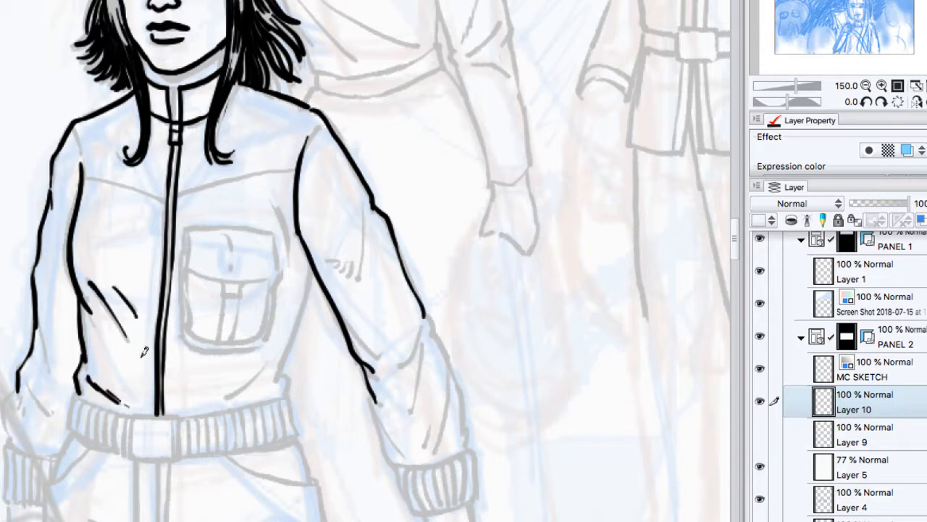
drag(258, 371, 223, 400)
mouse_move(313, 270)
mouse_down()
mouse_move(282, 358)
mouse_move(290, 364)
mouse_move(290, 345)
mouse_move(287, 389)
mouse_move(297, 353)
mouse_move(275, 381)
mouse_up()
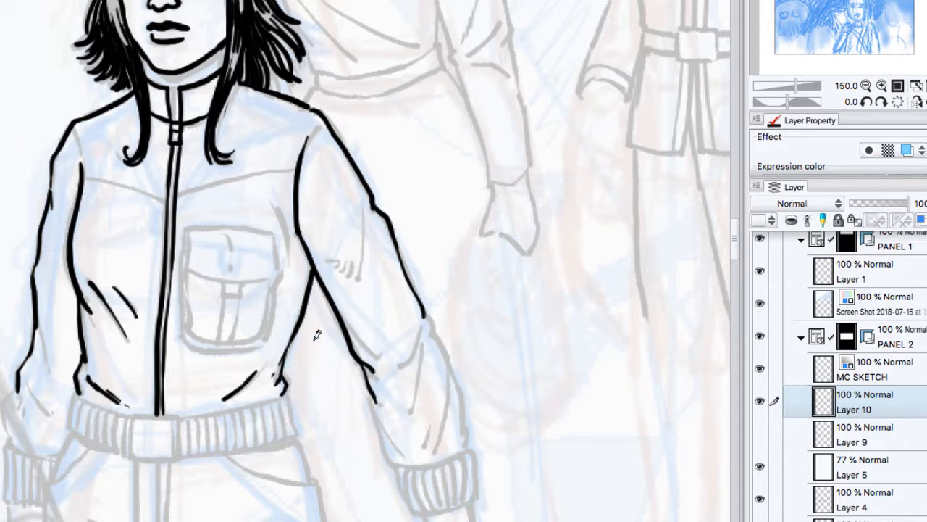
Step: Check the inked woman against the inked man, and ink the elbow fold on her pocket-side sleeve
click(866, 85)
click(866, 85)
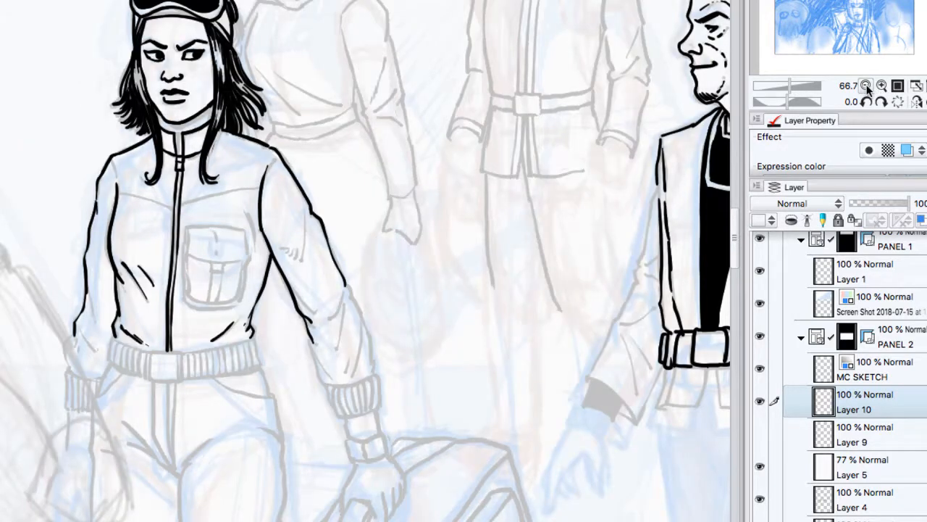
click(865, 85)
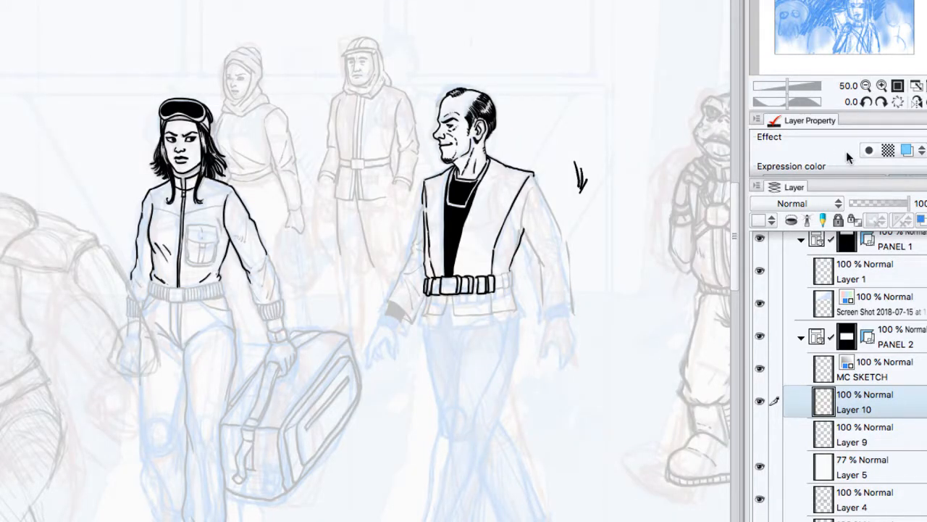
click(882, 85)
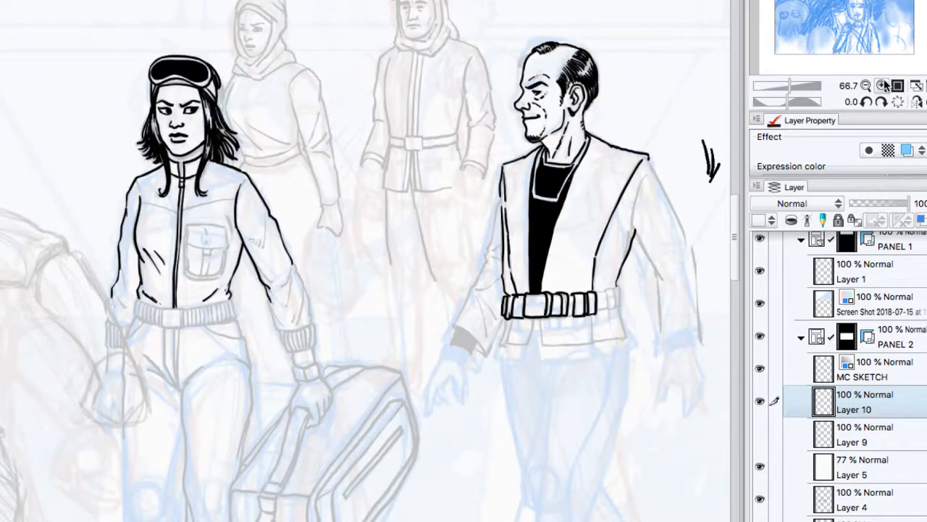
click(866, 86)
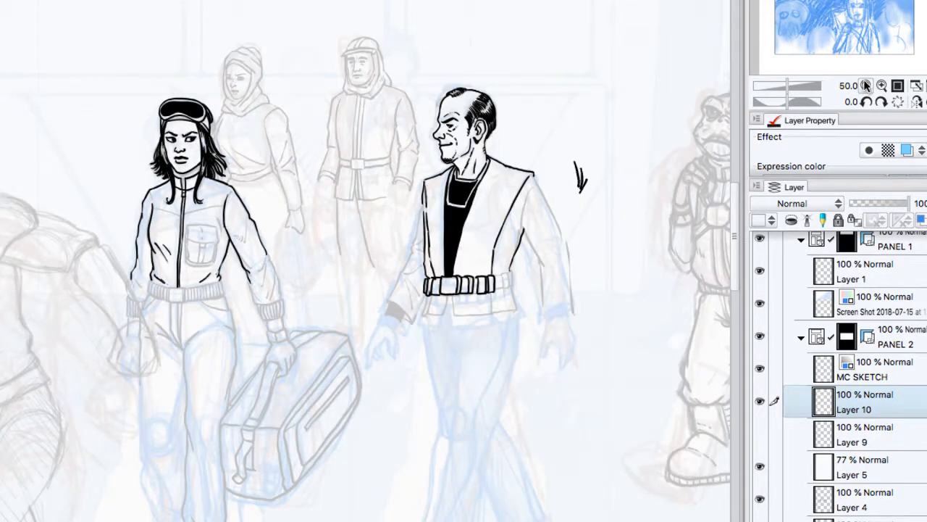
click(883, 85)
click(883, 86)
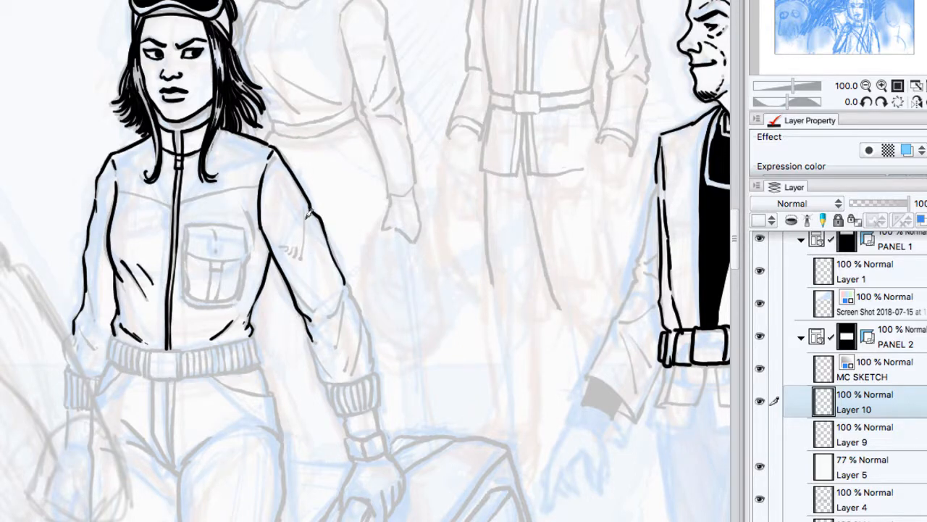
drag(308, 217, 291, 249)
Step: Ink the jaw line and the ear of the large armoured man beside the woman
drag(815, 2, 789, 0)
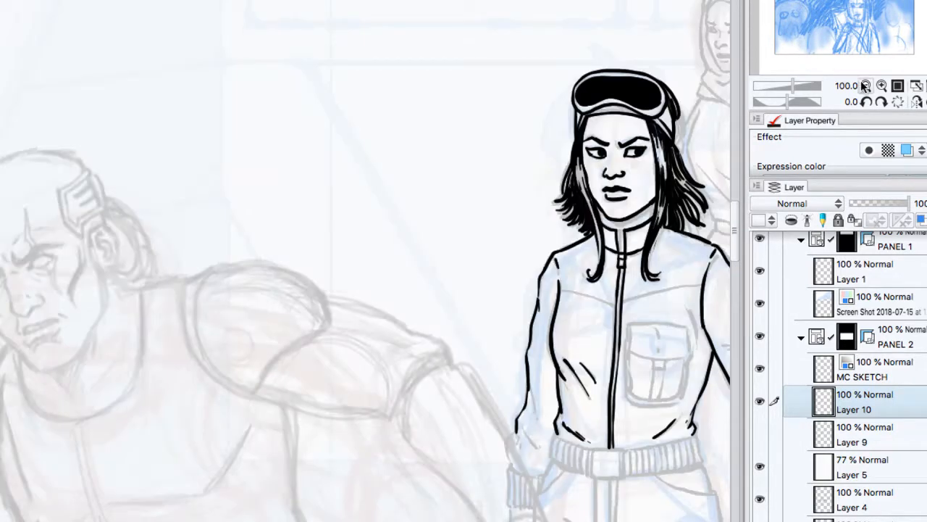
click(883, 86)
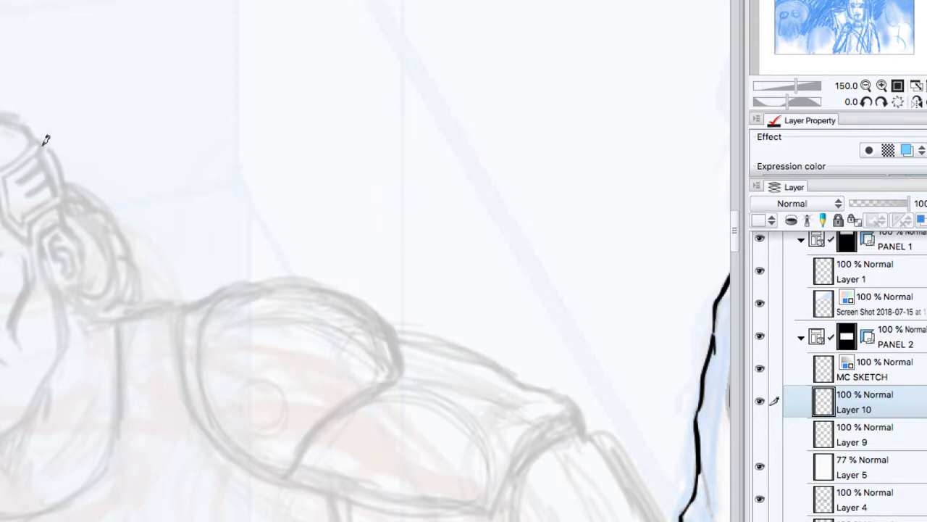
click(882, 102)
click(882, 102)
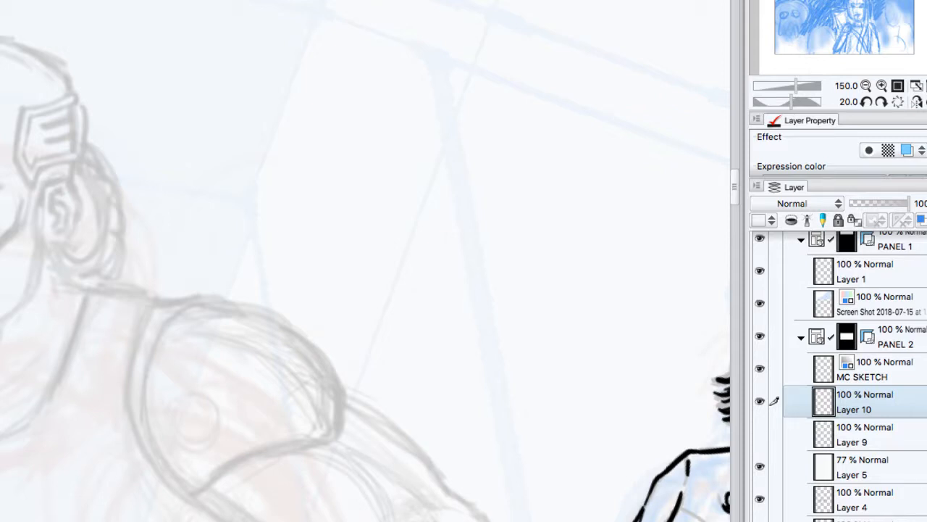
drag(40, 234, 2, 321)
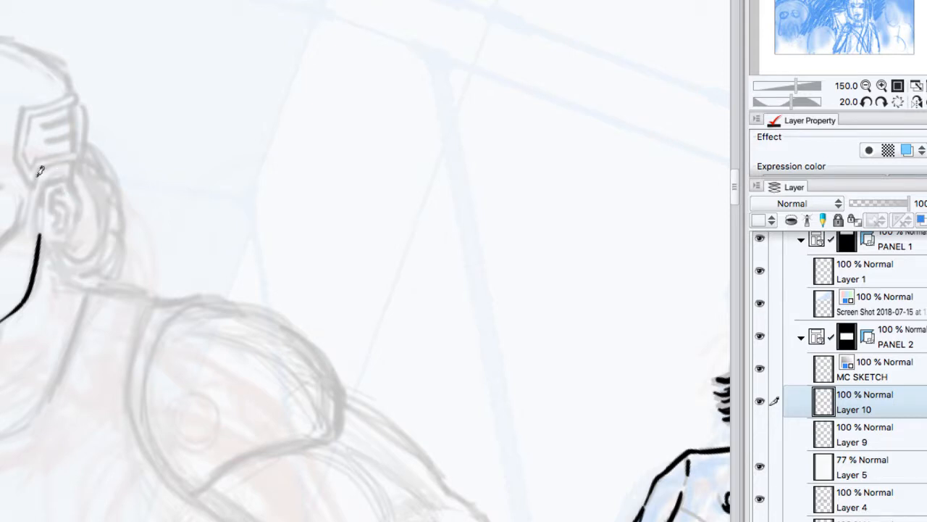
mouse_move(41, 205)
mouse_down()
mouse_move(77, 216)
mouse_move(66, 239)
mouse_move(52, 242)
mouse_move(56, 191)
mouse_move(72, 174)
mouse_move(64, 187)
mouse_move(75, 177)
mouse_move(73, 205)
mouse_move(63, 193)
mouse_move(52, 202)
mouse_move(53, 221)
mouse_up()
Step: Ink the back of the armoured man's neck and his curved neckline, undoing one faulty stroke
mouse_move(51, 210)
mouse_down()
mouse_move(55, 245)
mouse_move(63, 276)
mouse_move(87, 287)
mouse_move(88, 302)
mouse_move(52, 383)
mouse_up()
key(super+z)
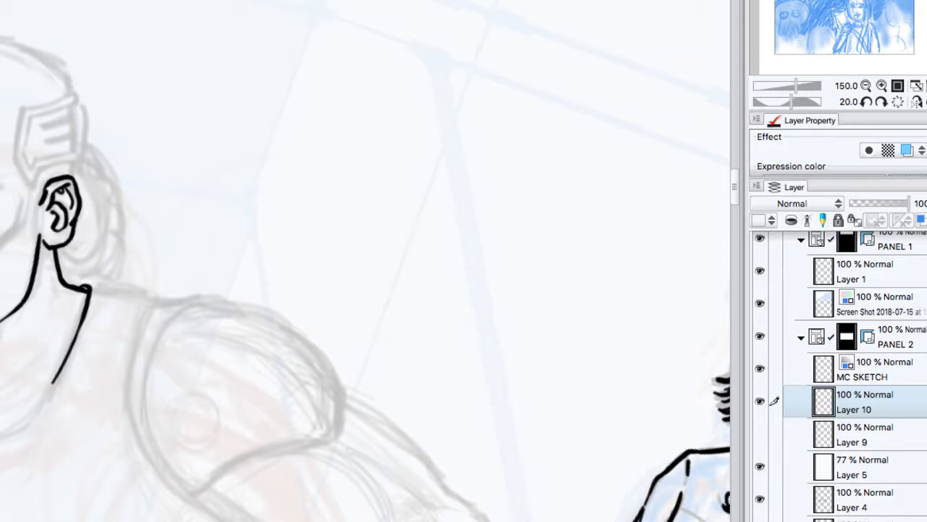
drag(52, 383, 2, 424)
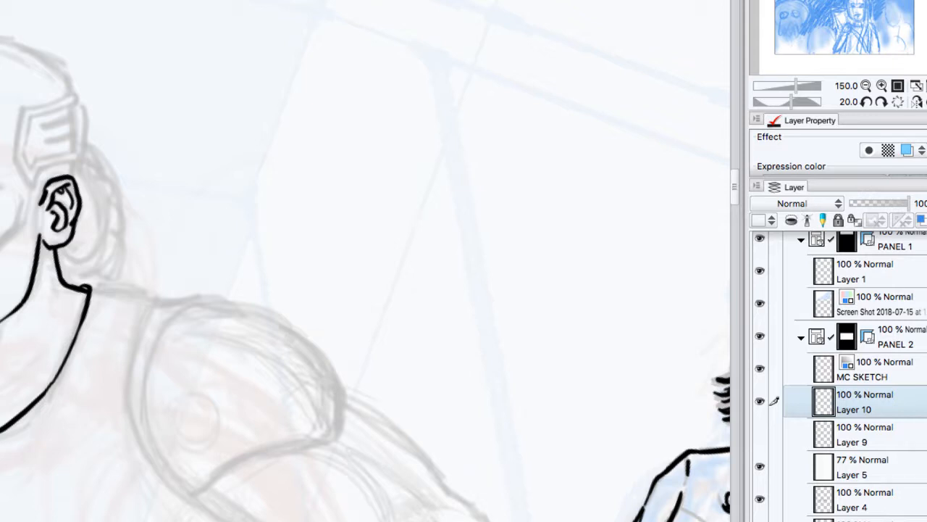
Step: Ink the vented implant plate above the armoured man's ear, with its double border, three dark slots and lower rim
mouse_move(21, 105)
mouse_down()
mouse_move(19, 145)
mouse_move(34, 185)
mouse_up()
mouse_move(22, 106)
mouse_down()
mouse_move(83, 85)
mouse_move(86, 95)
mouse_up()
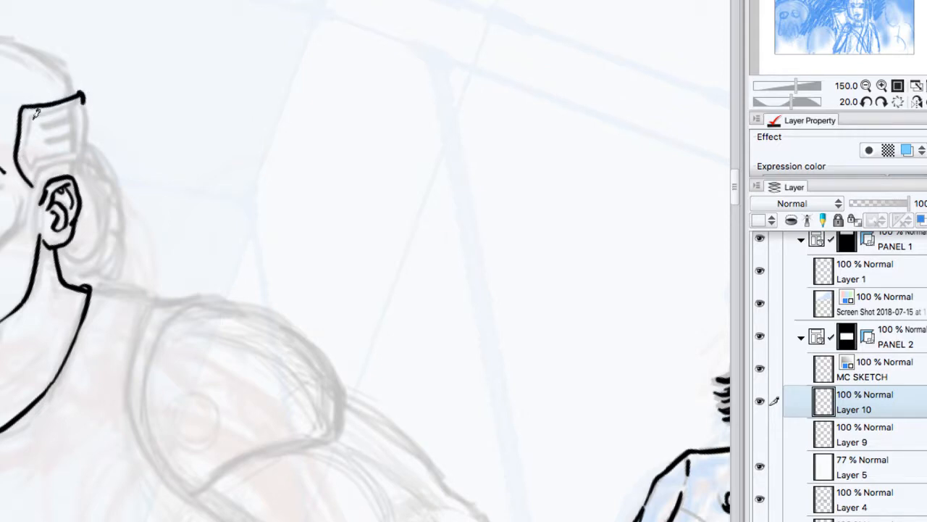
drag(26, 109, 32, 166)
mouse_move(32, 121)
mouse_down()
mouse_move(89, 93)
mouse_move(87, 105)
mouse_move(75, 82)
mouse_move(81, 151)
mouse_up()
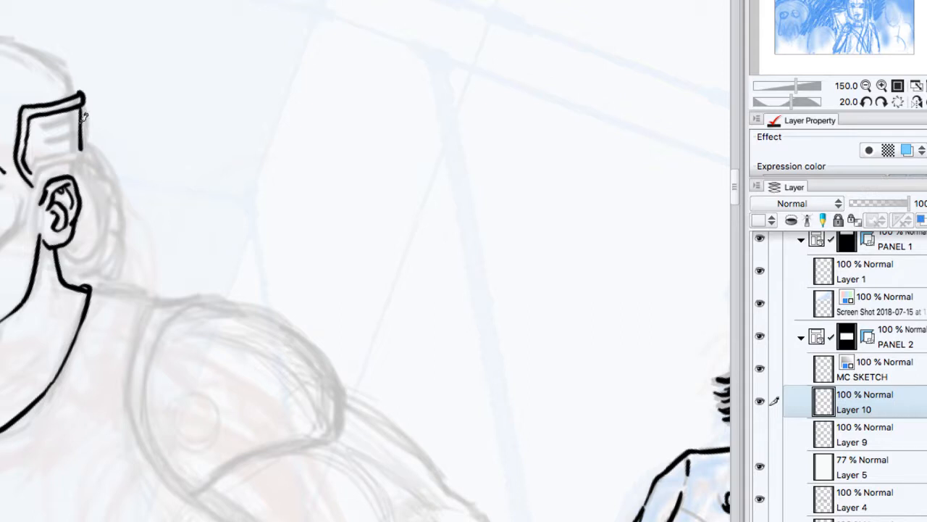
mouse_move(80, 115)
mouse_down()
mouse_move(48, 121)
mouse_move(82, 131)
mouse_up()
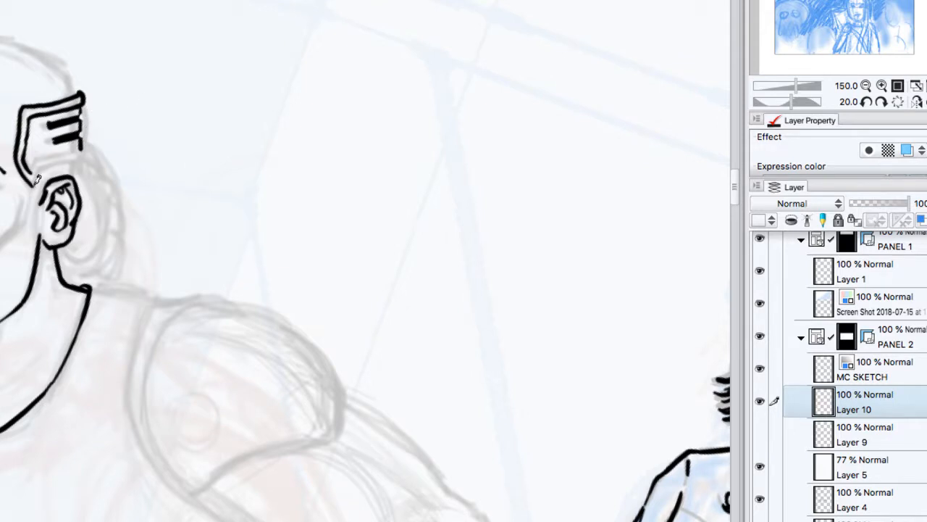
mouse_move(36, 179)
mouse_down()
mouse_move(79, 161)
mouse_move(67, 150)
mouse_move(34, 170)
mouse_move(79, 151)
mouse_move(73, 177)
mouse_up()
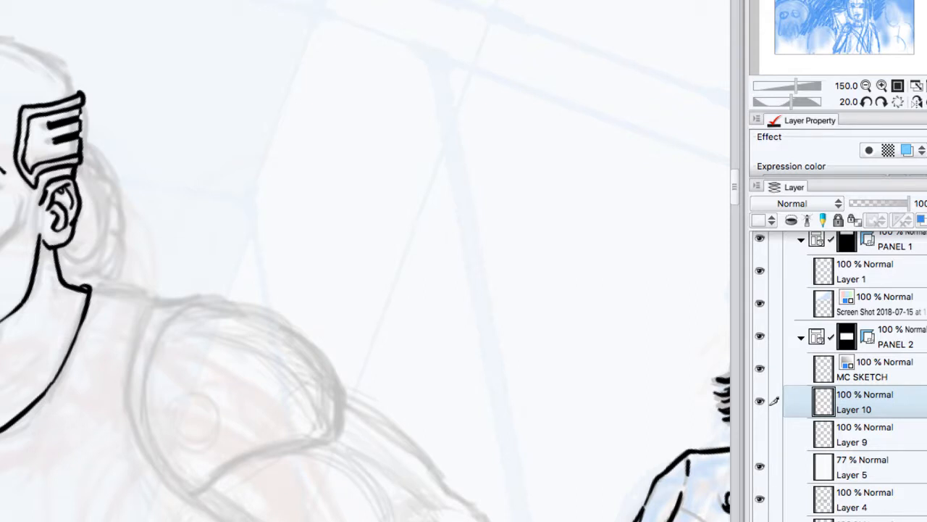
Step: Ink the outline of the man's bald skull from the implant over the crown, and the cheek line in front of his ear
drag(79, 91, 77, 74)
click(788, 99)
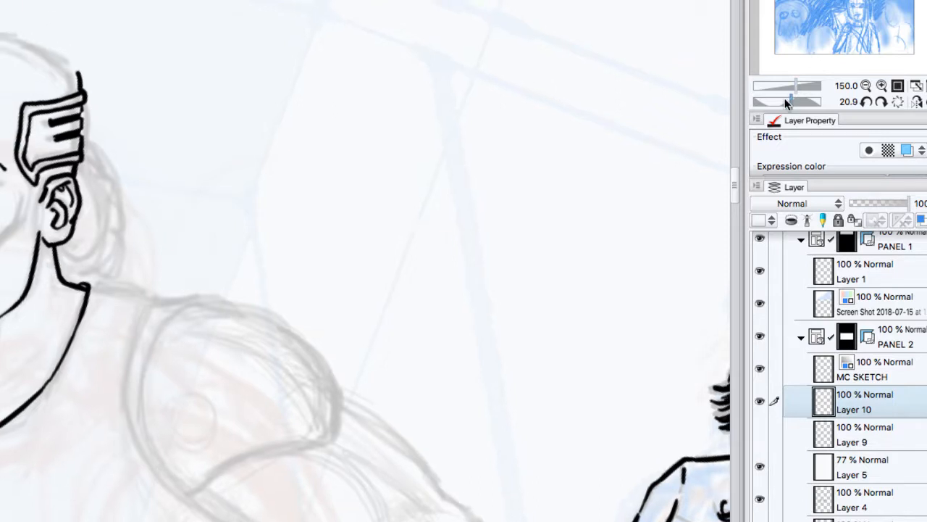
drag(784, 98, 781, 101)
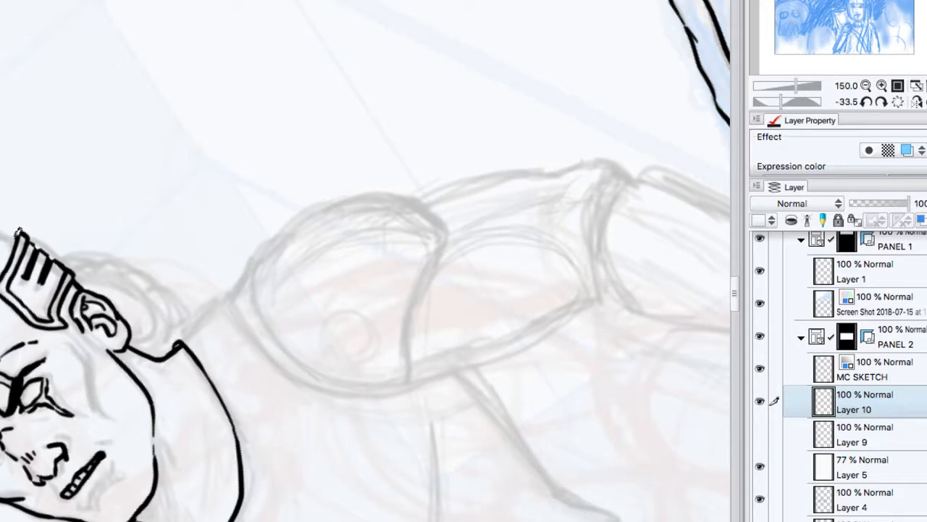
drag(16, 232, 1, 238)
key(super+z)
drag(15, 231, 1, 236)
click(898, 101)
mouse_move(31, 254)
mouse_down()
mouse_move(29, 279)
mouse_move(8, 318)
mouse_up()
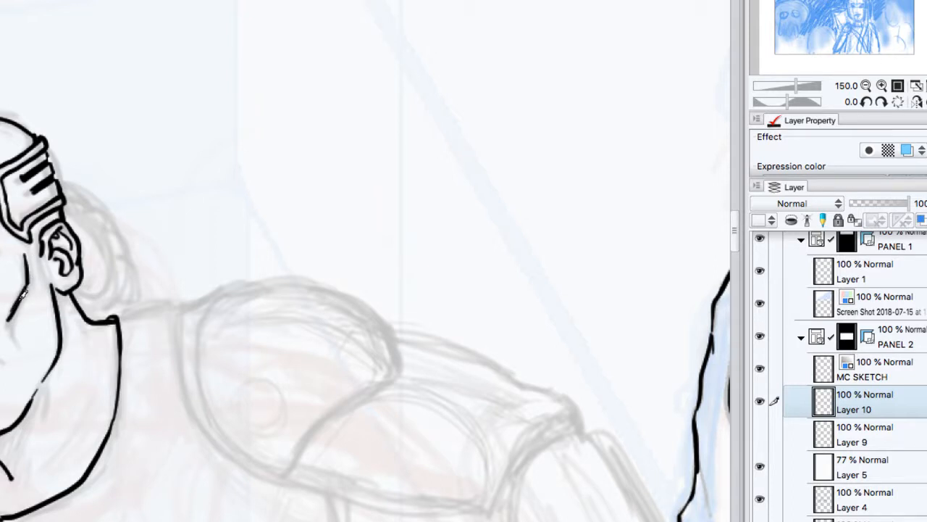
drag(24, 293, 9, 324)
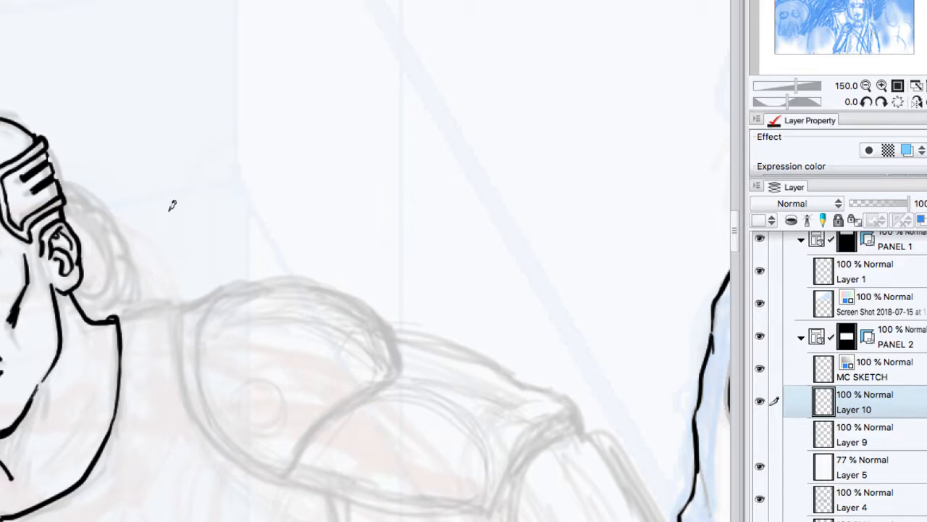
Step: Ink the ribbed hose behind the man's ear, plus the shoulder line and neck hatching next to it
mouse_move(61, 169)
mouse_down()
mouse_move(133, 257)
mouse_move(120, 300)
mouse_move(89, 305)
mouse_up()
mouse_move(70, 192)
mouse_down()
mouse_move(112, 244)
mouse_move(117, 271)
mouse_move(104, 289)
mouse_move(77, 295)
mouse_move(89, 289)
mouse_move(92, 308)
mouse_move(112, 281)
mouse_move(126, 284)
mouse_move(119, 274)
mouse_move(128, 283)
mouse_move(122, 271)
mouse_move(134, 261)
mouse_move(121, 254)
mouse_move(134, 252)
mouse_move(112, 218)
mouse_move(110, 228)
mouse_move(92, 212)
mouse_move(97, 221)
mouse_move(106, 212)
mouse_move(87, 211)
mouse_move(103, 204)
mouse_move(88, 200)
mouse_move(71, 169)
mouse_move(75, 191)
mouse_up()
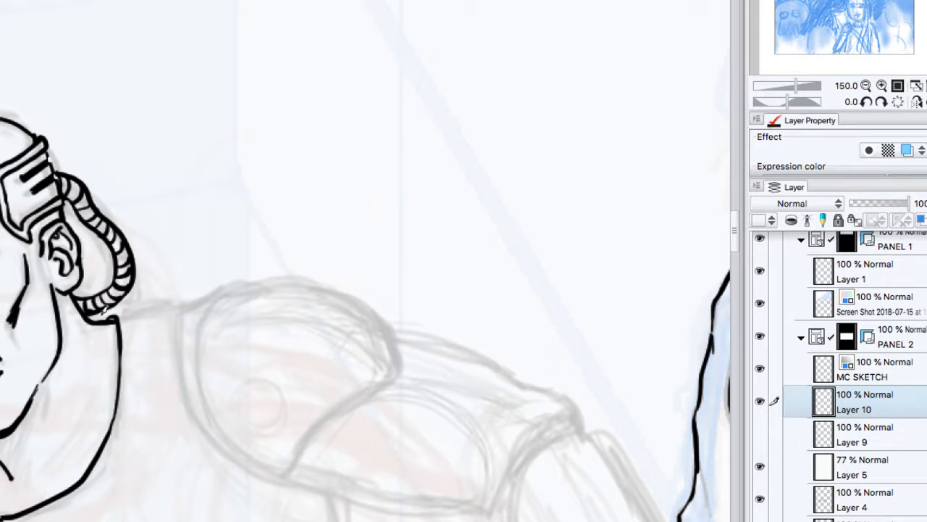
mouse_move(107, 317)
mouse_down()
mouse_move(157, 308)
mouse_move(176, 340)
mouse_up()
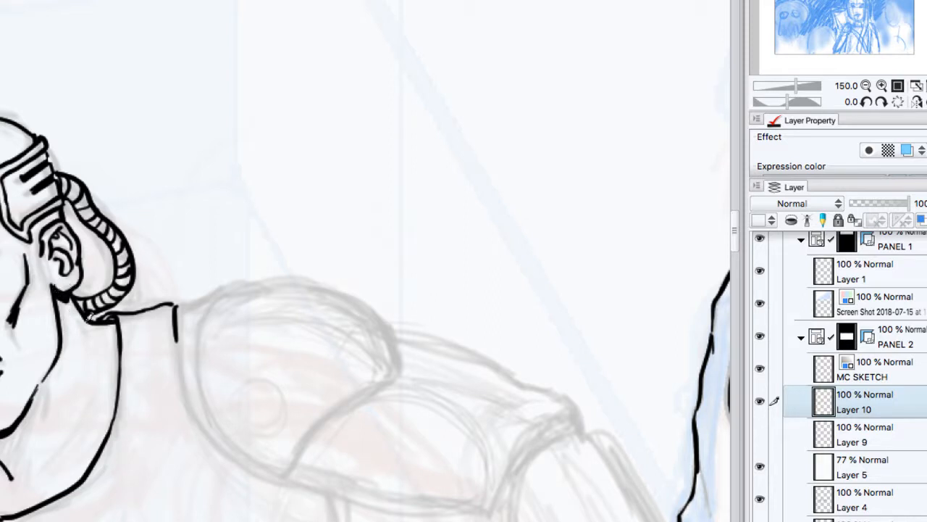
mouse_move(55, 367)
mouse_down()
mouse_move(46, 382)
mouse_move(53, 409)
mouse_up()
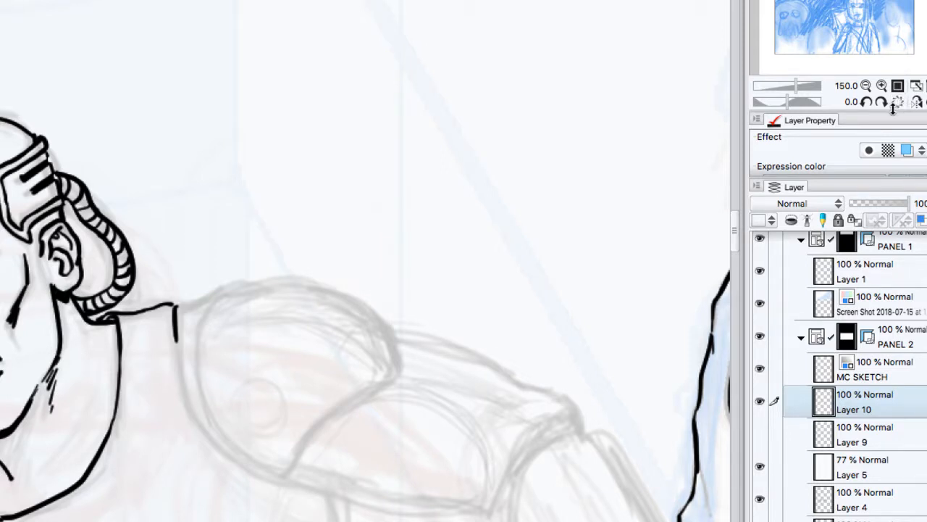
Step: Ink both side contours of the armoured man's torso from the shoulders down to the belt
click(865, 86)
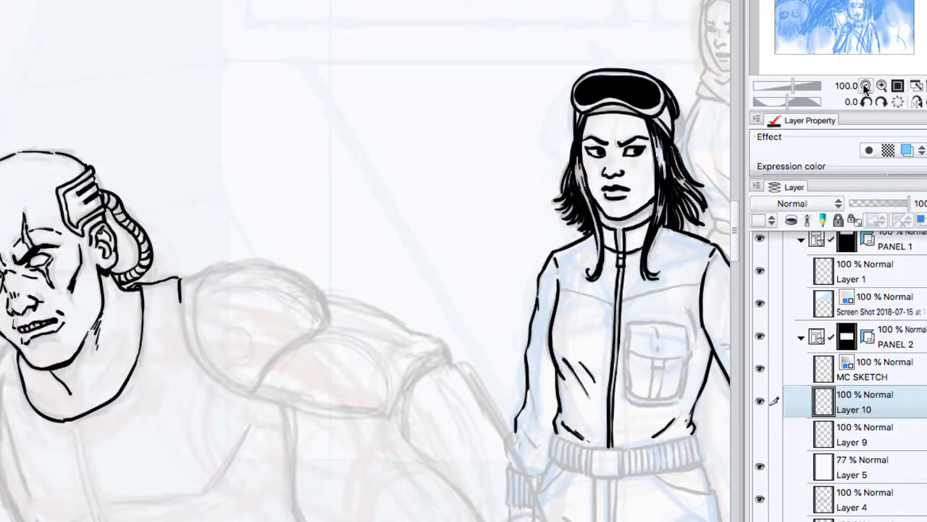
click(866, 86)
click(866, 85)
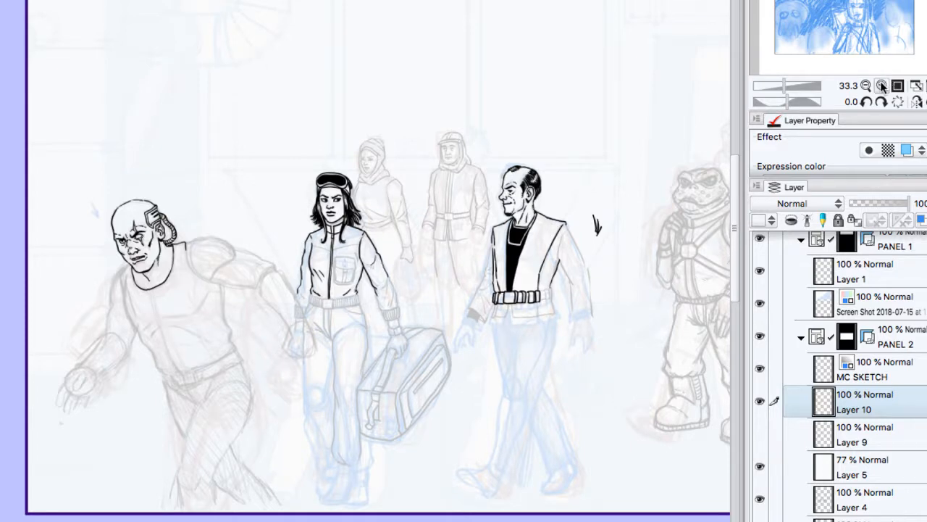
click(882, 85)
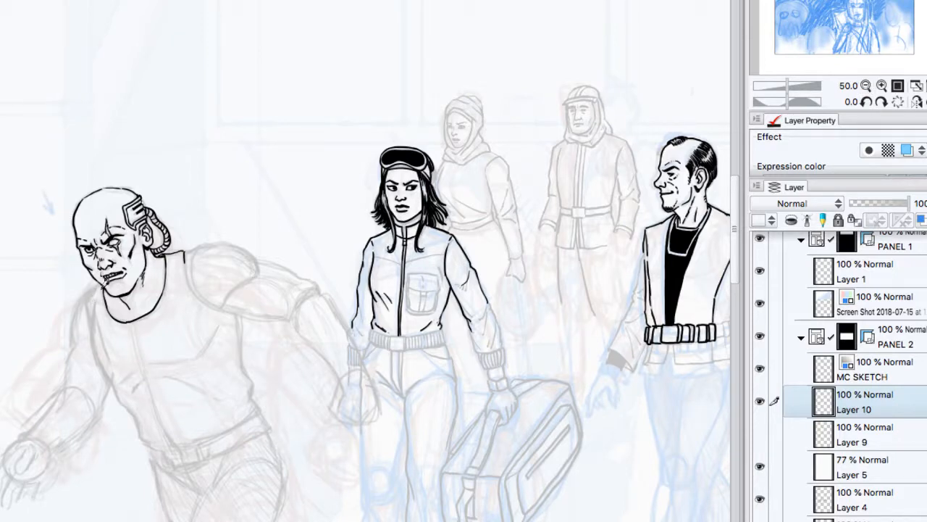
mouse_move(90, 292)
mouse_down()
mouse_move(105, 374)
mouse_move(131, 393)
mouse_move(115, 377)
mouse_move(163, 444)
mouse_up()
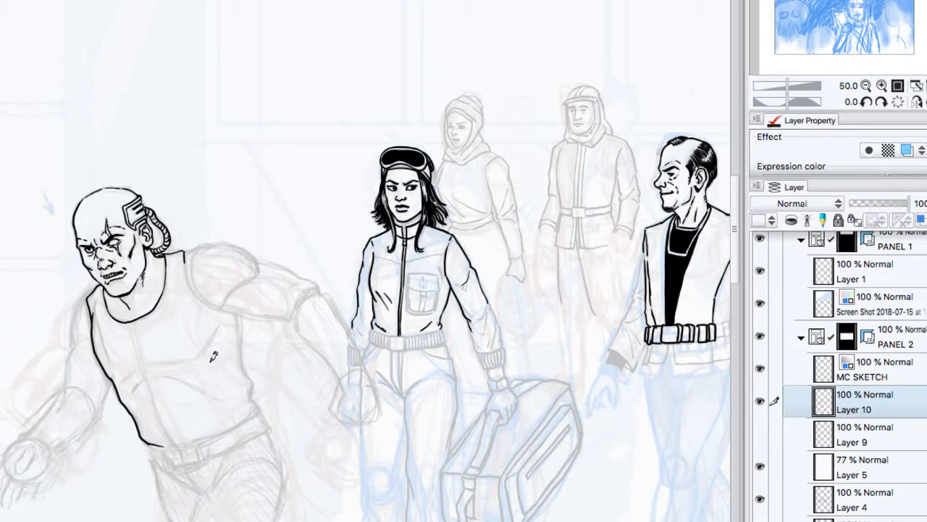
mouse_move(191, 278)
mouse_down()
mouse_move(237, 312)
mouse_move(258, 412)
mouse_up()
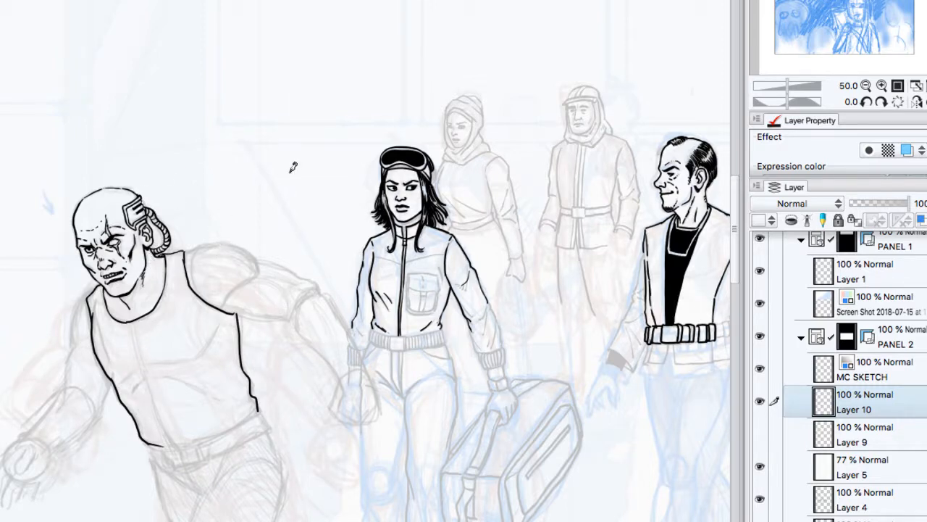
Step: Show Layer 9 with a blue layer color as the guide sketch, and make Layer 10 the active layer again
click(870, 433)
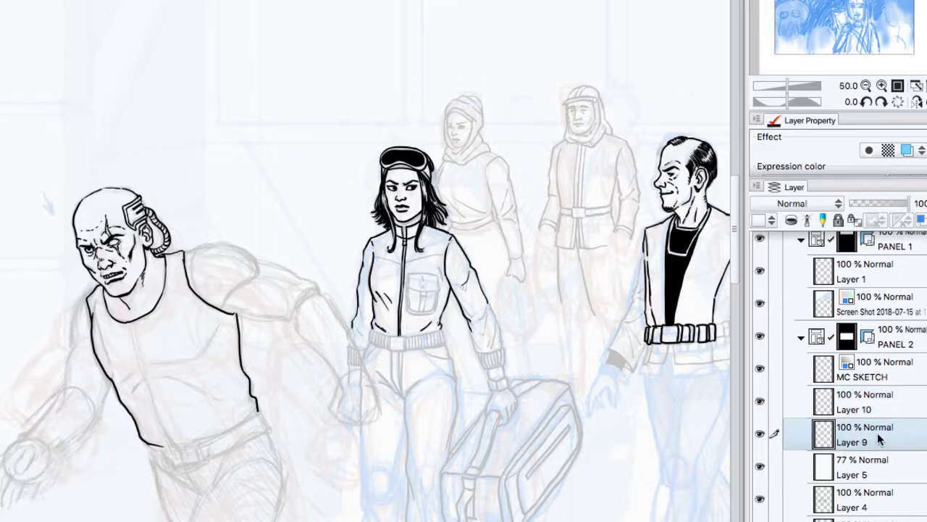
click(907, 150)
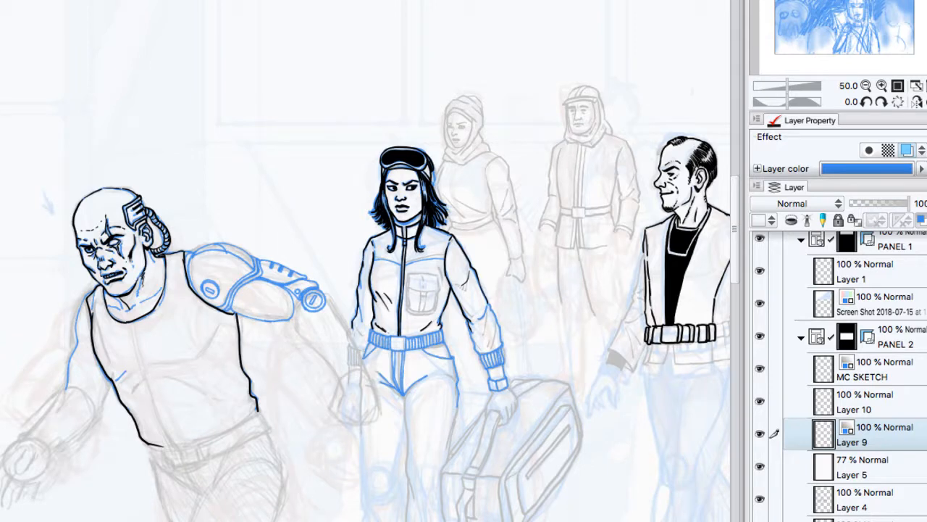
click(882, 86)
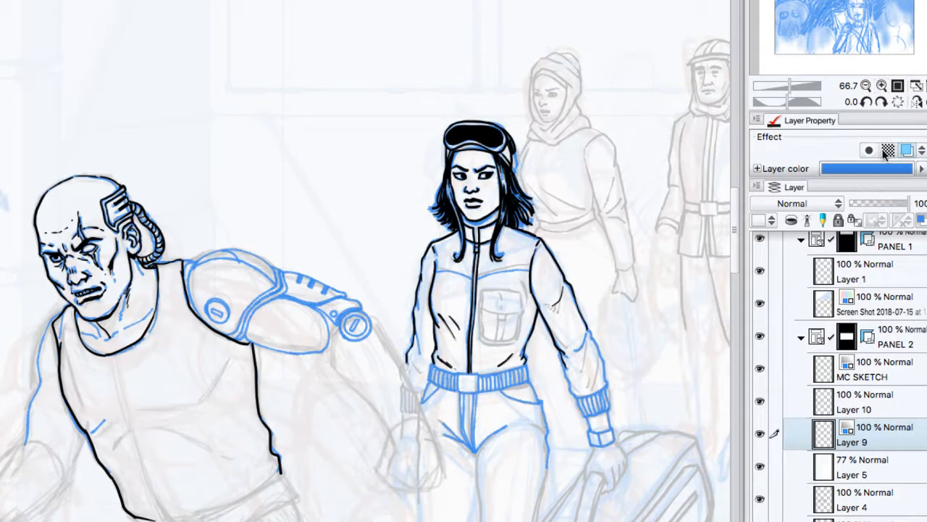
click(875, 377)
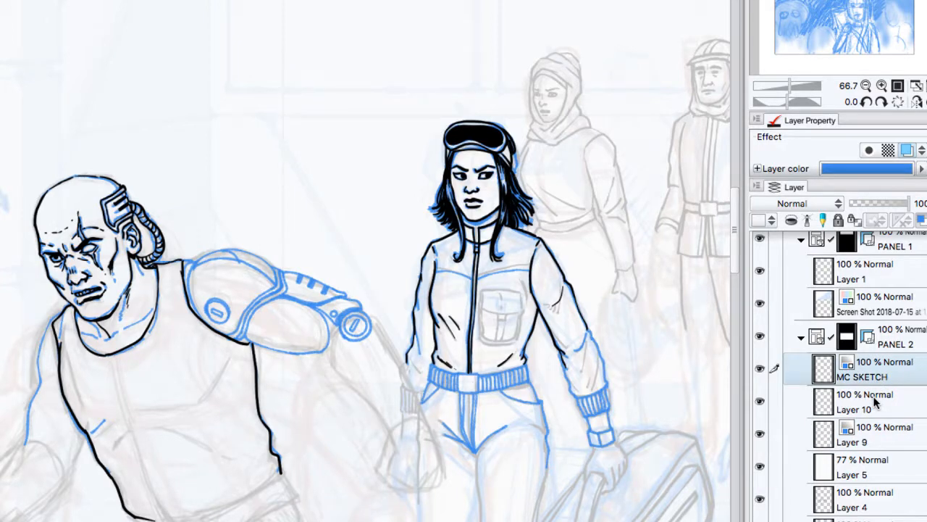
click(874, 402)
Step: Ink the chest-side edge of the man's shoulder pad and the round slotted bolt on it
click(882, 86)
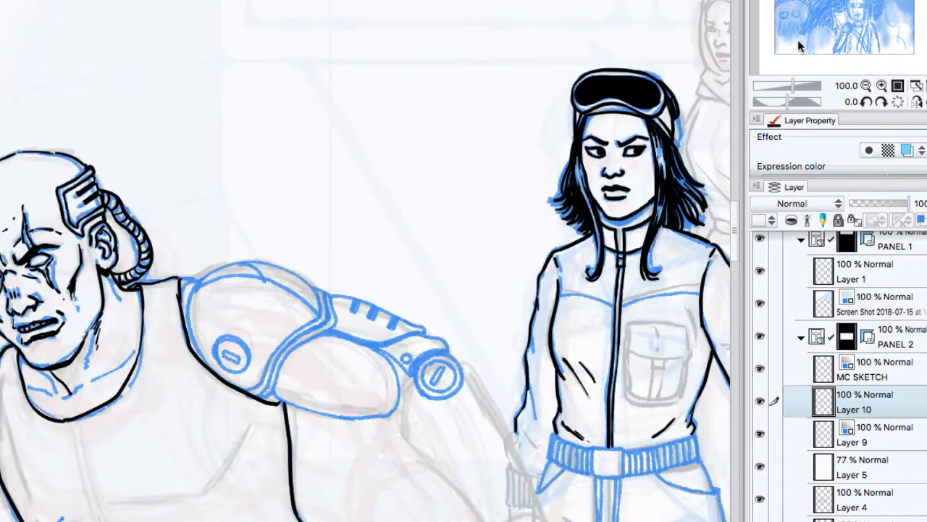
click(882, 102)
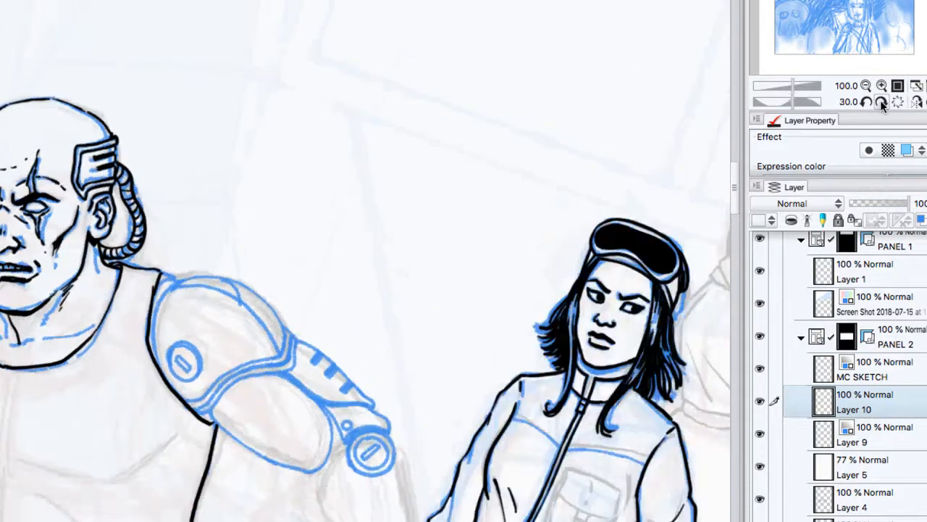
click(882, 103)
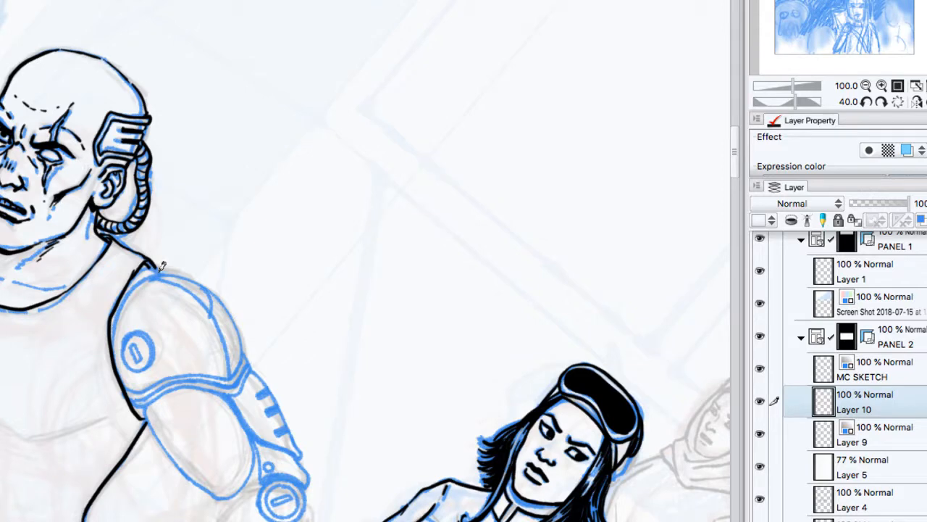
mouse_move(160, 275)
mouse_down()
mouse_move(129, 295)
mouse_move(114, 363)
mouse_move(120, 380)
mouse_up()
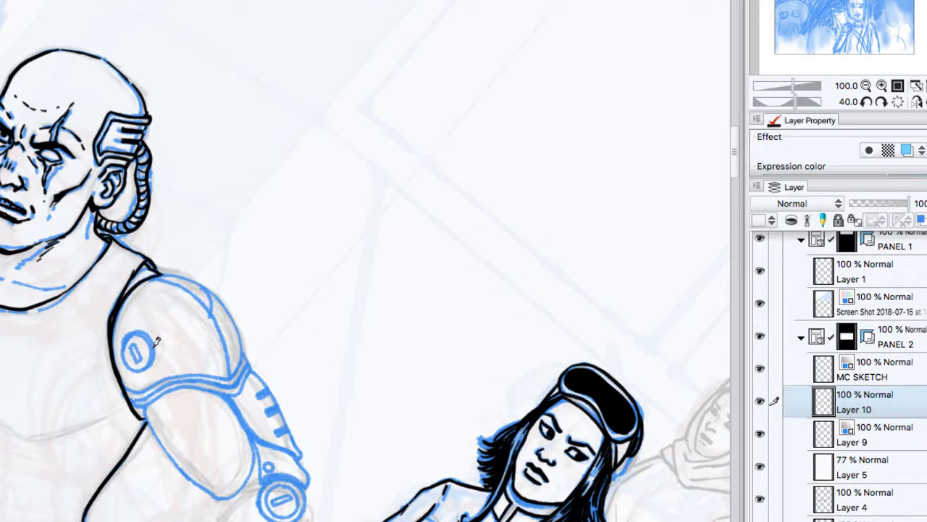
mouse_move(155, 342)
mouse_down()
mouse_move(133, 324)
mouse_move(131, 353)
mouse_move(134, 326)
mouse_move(125, 344)
mouse_move(136, 329)
mouse_move(153, 342)
mouse_move(143, 364)
mouse_move(135, 338)
mouse_up()
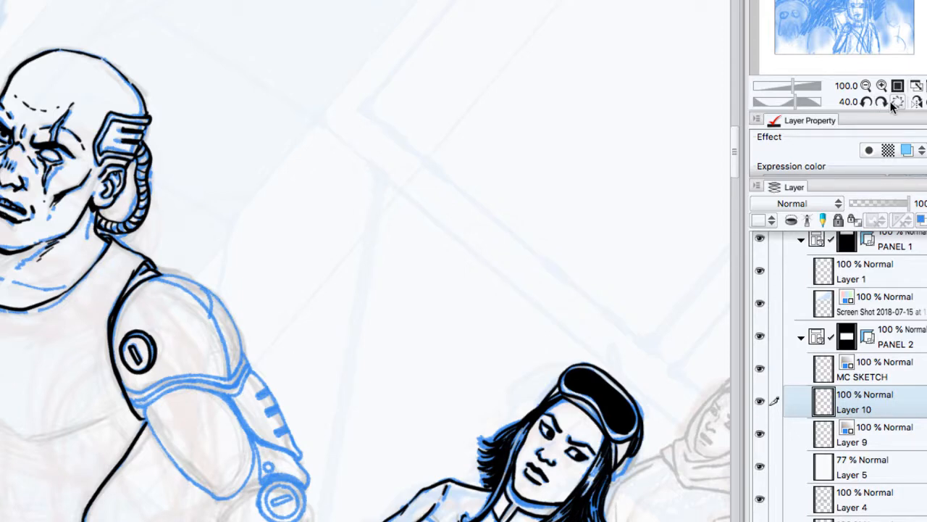
Step: Ink the outer contour of the shoulder pad and the curved ridge line inside it
click(883, 102)
drag(735, 102, 735, 108)
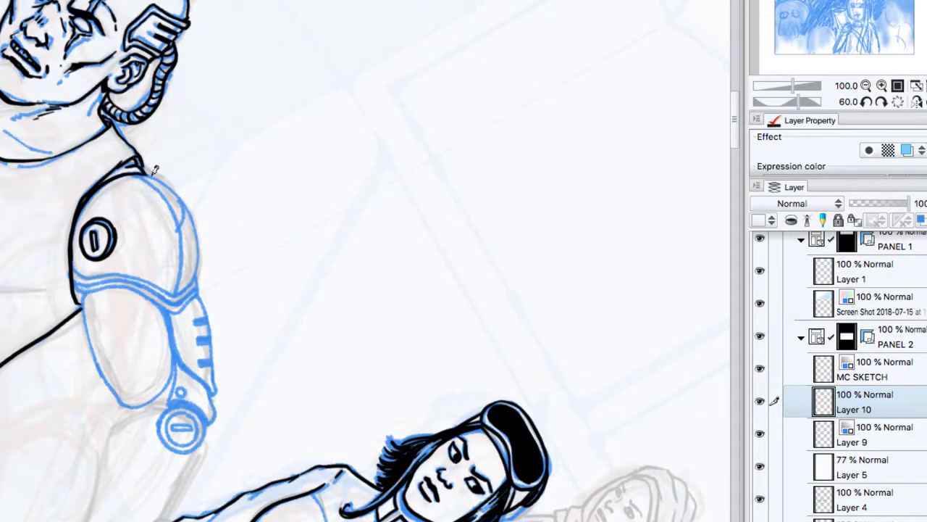
mouse_move(147, 173)
mouse_down()
mouse_move(184, 192)
mouse_move(183, 220)
mouse_move(189, 198)
mouse_move(199, 279)
mouse_up()
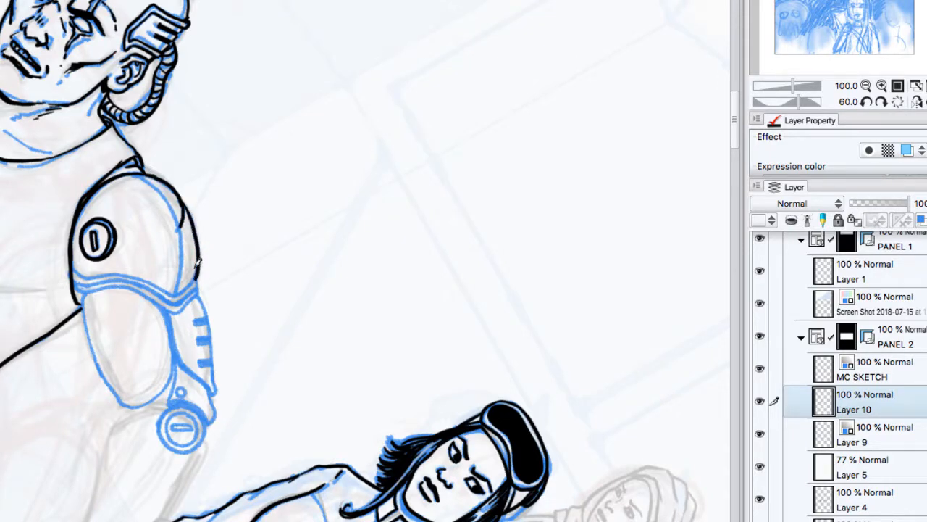
mouse_move(141, 170)
mouse_down()
mouse_move(175, 207)
mouse_move(185, 239)
mouse_move(179, 292)
mouse_up()
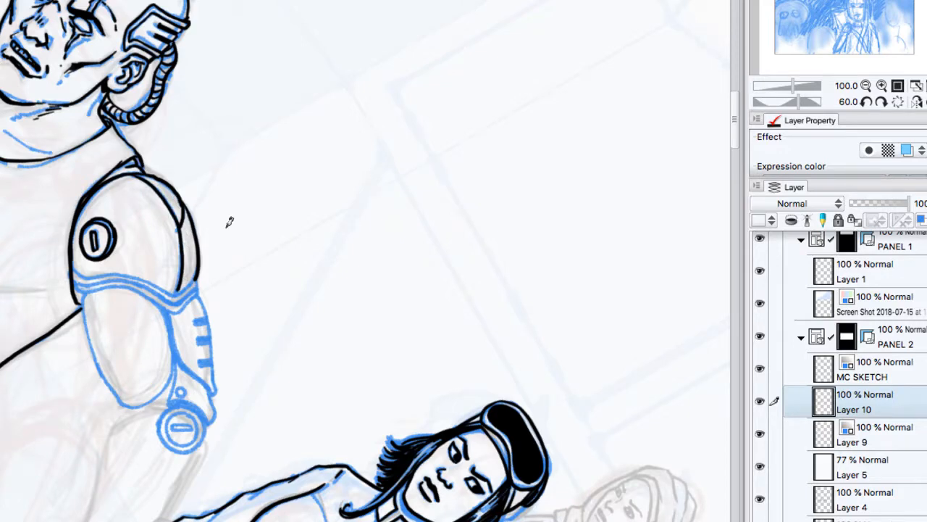
Step: Ink the first line of the shoulder pad's lower rim, from its outer corner to the armpit
click(867, 102)
click(867, 103)
click(867, 102)
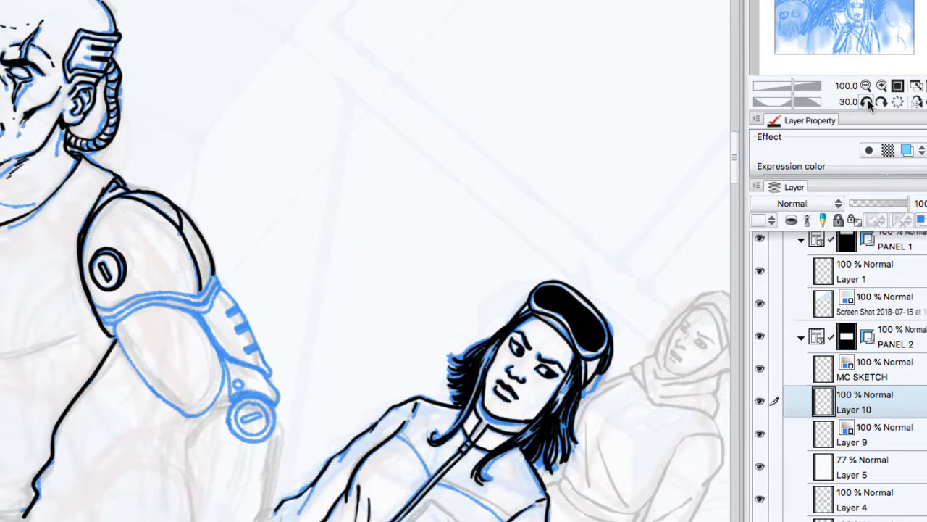
click(866, 103)
click(867, 102)
mouse_move(235, 255)
mouse_down()
mouse_move(228, 283)
mouse_move(185, 305)
mouse_move(151, 345)
mouse_up()
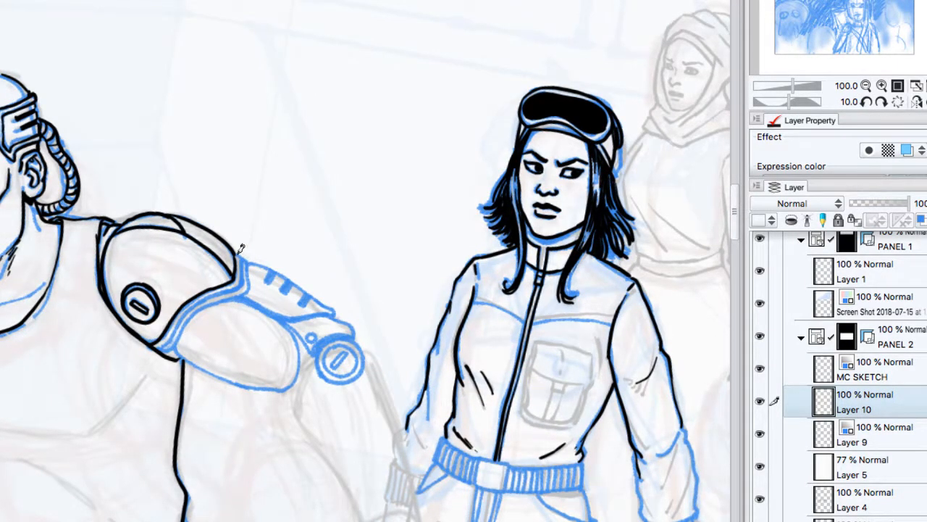
mouse_move(236, 253)
mouse_down()
mouse_move(197, 300)
mouse_move(153, 346)
mouse_up()
key(ctrl+z)
drag(155, 345, 177, 313)
key(ctrl+z)
drag(164, 340, 189, 306)
key(ctrl+z)
Step: Ink the parallel second line of the shoulder pad's lower rim and thicken it, undoing the faulty strokes
click(866, 102)
click(866, 102)
click(866, 102)
click(867, 102)
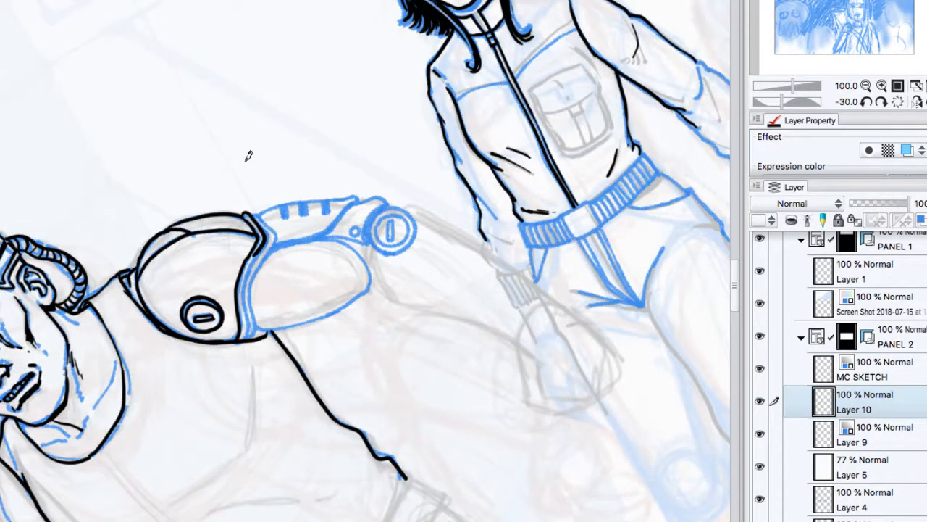
mouse_move(265, 224)
mouse_down()
mouse_move(247, 282)
mouse_move(244, 338)
mouse_up()
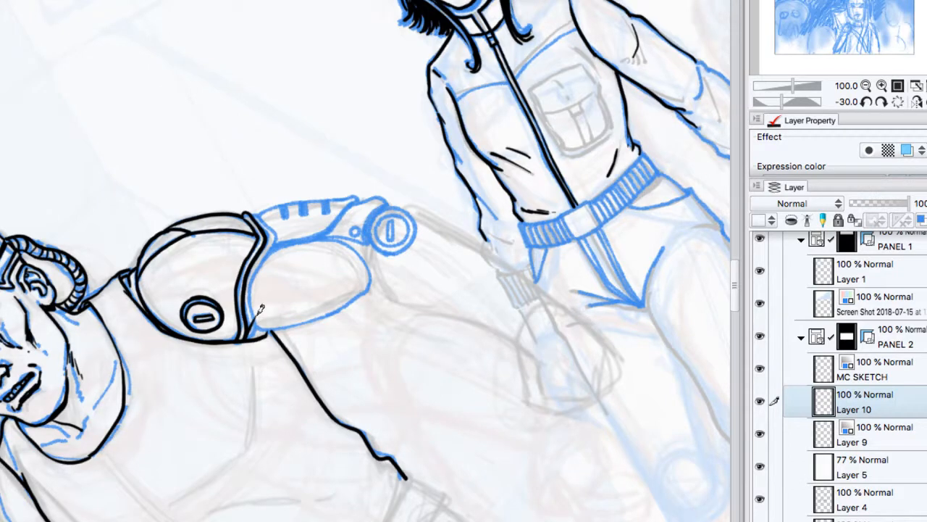
key(super+z)
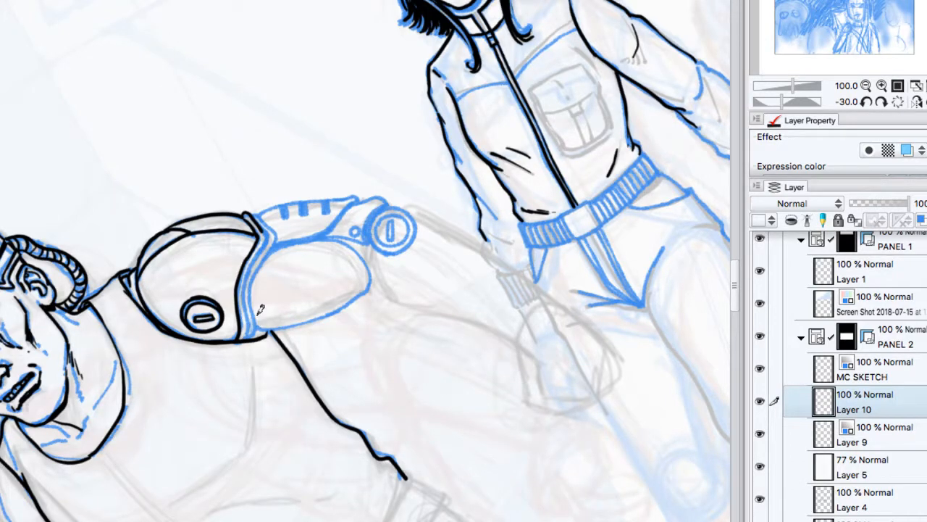
drag(262, 223, 264, 246)
key(super+z)
mouse_move(266, 226)
mouse_down()
mouse_move(246, 289)
mouse_move(251, 338)
mouse_up()
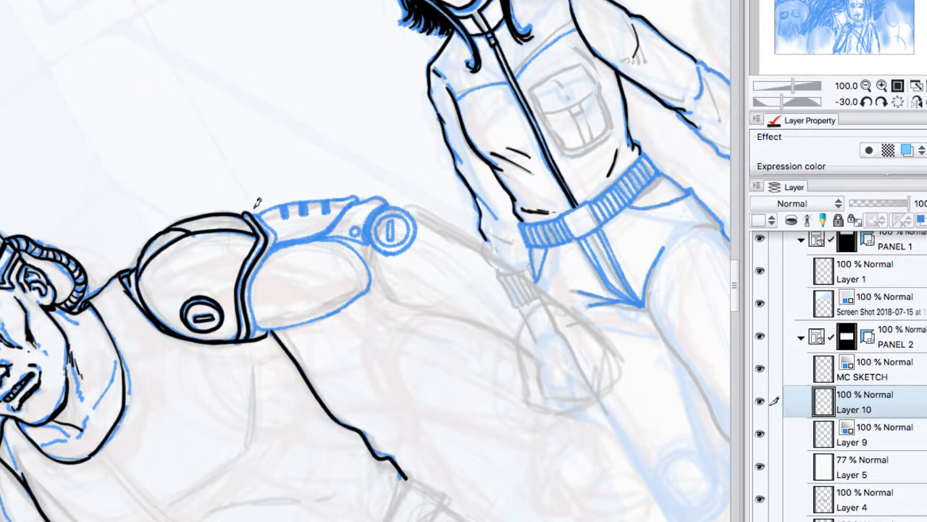
mouse_move(255, 210)
mouse_down()
mouse_move(268, 243)
mouse_move(248, 277)
mouse_move(250, 335)
mouse_up()
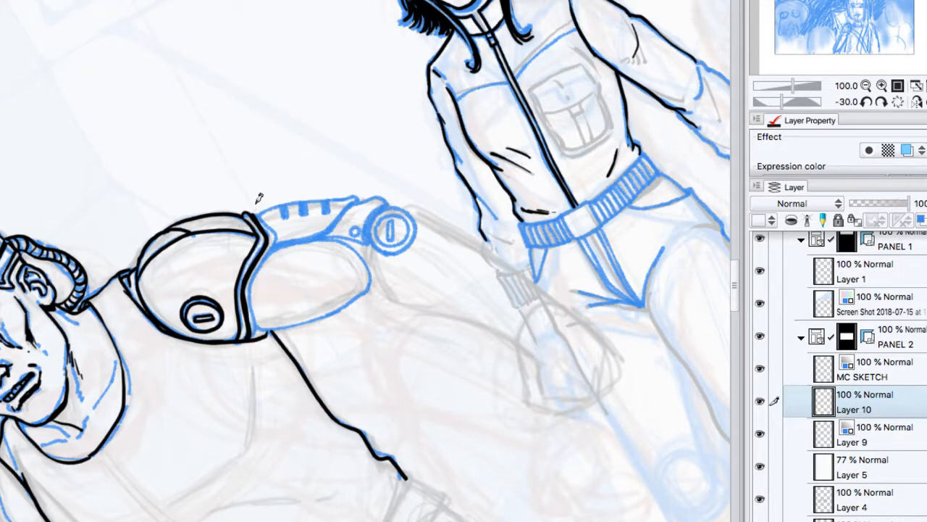
Step: Ink the outermost line of the shoulder pad's rim and the notched plate running down the outside of the upper arm
mouse_move(259, 206)
mouse_down()
mouse_move(280, 242)
mouse_move(279, 232)
mouse_move(254, 283)
mouse_move(264, 338)
mouse_up()
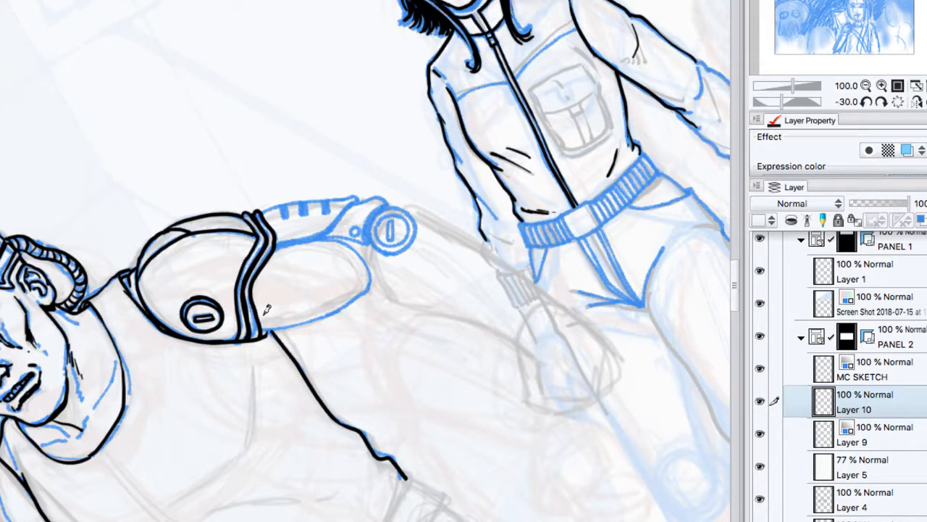
click(897, 103)
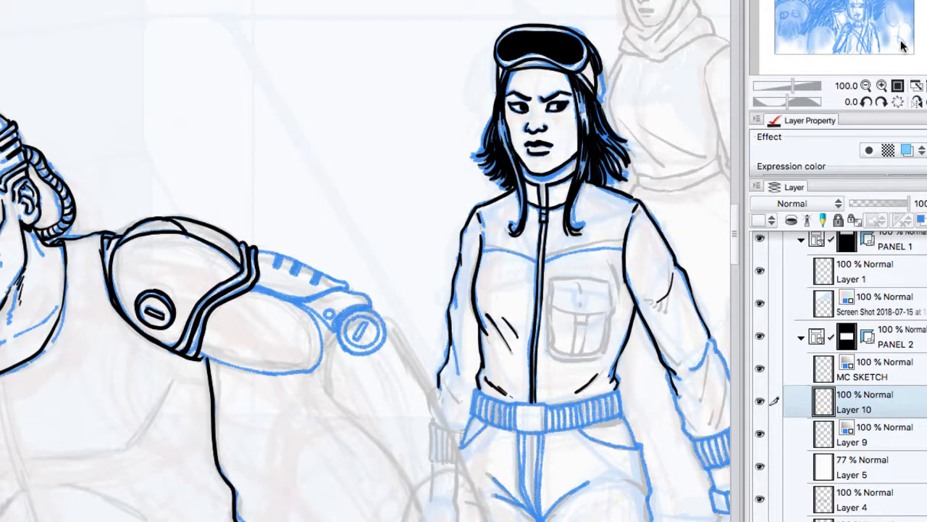
click(882, 103)
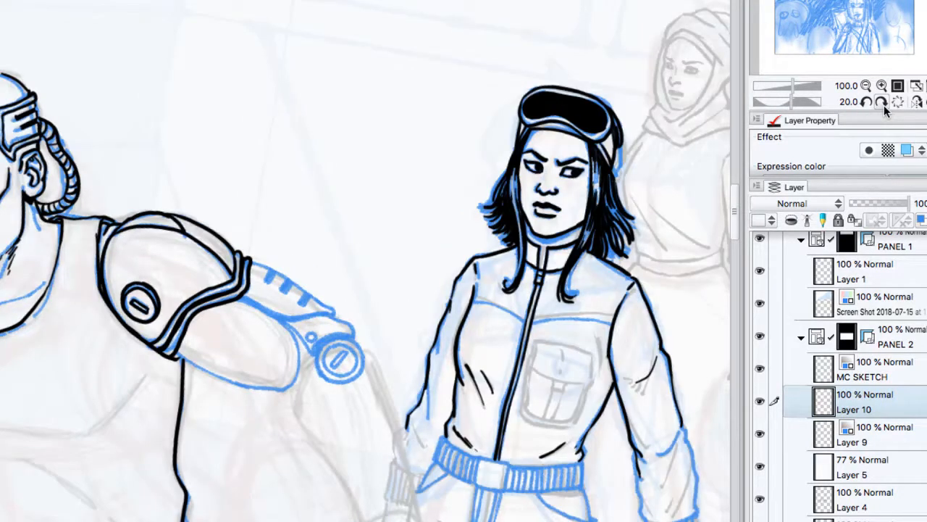
click(882, 103)
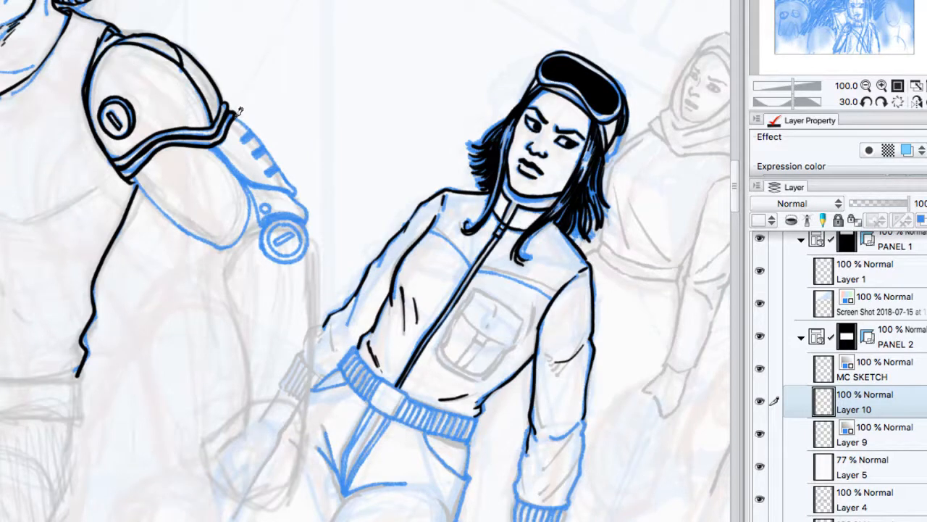
mouse_move(236, 118)
mouse_down()
mouse_move(263, 141)
mouse_move(258, 153)
mouse_move(271, 145)
mouse_move(255, 120)
mouse_move(249, 133)
mouse_move(274, 145)
mouse_move(260, 151)
mouse_move(266, 144)
mouse_move(289, 171)
mouse_move(272, 145)
mouse_move(280, 156)
mouse_move(270, 168)
mouse_move(279, 163)
mouse_move(297, 195)
mouse_up()
mouse_move(231, 152)
mouse_down()
mouse_move(259, 181)
mouse_move(299, 194)
mouse_up()
mouse_move(215, 148)
mouse_down()
mouse_move(247, 176)
mouse_move(246, 228)
mouse_up()
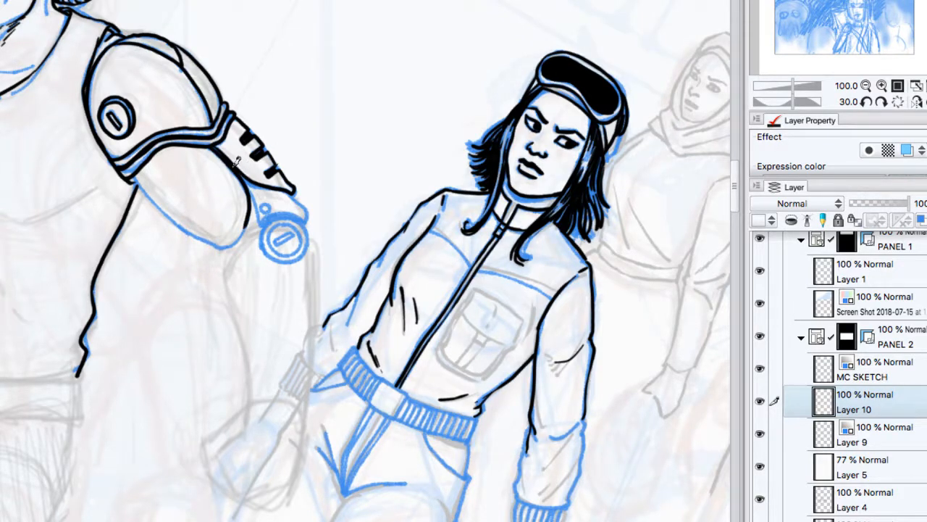
drag(264, 180, 297, 195)
Step: Lower the opacity of Layer 9 to 67% and set Layer 5's opacity to 84%
click(869, 427)
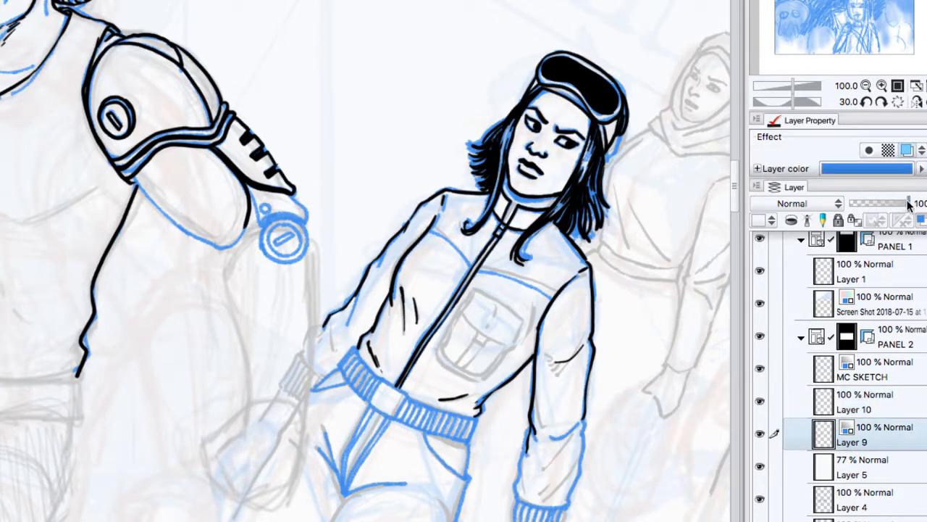
drag(908, 205, 895, 222)
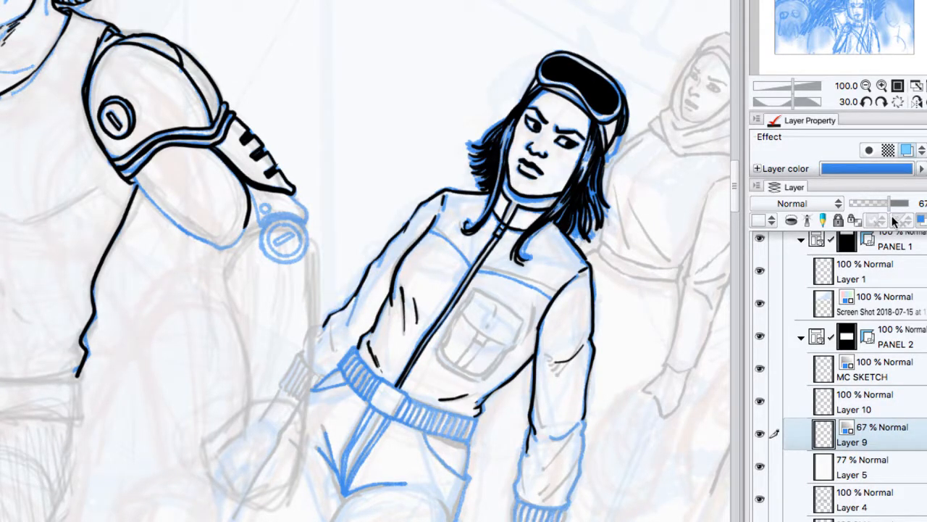
click(881, 471)
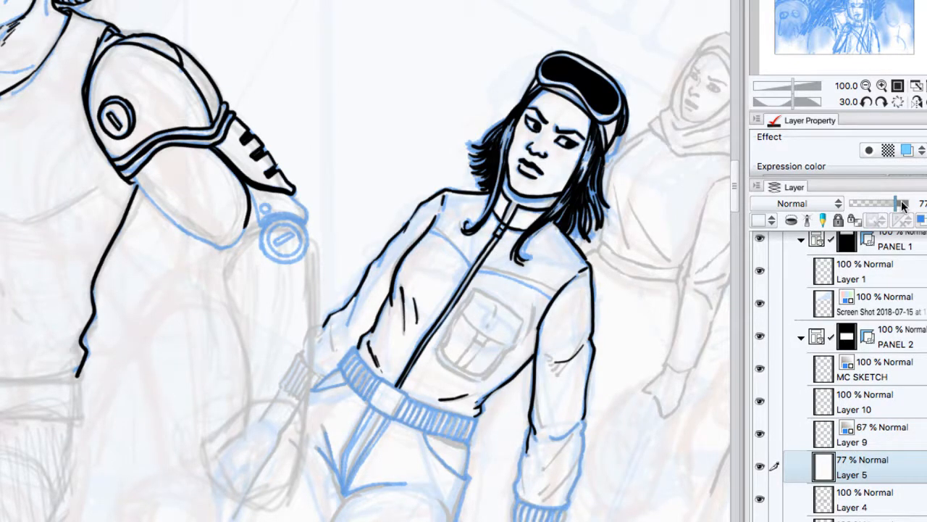
drag(904, 205, 905, 205)
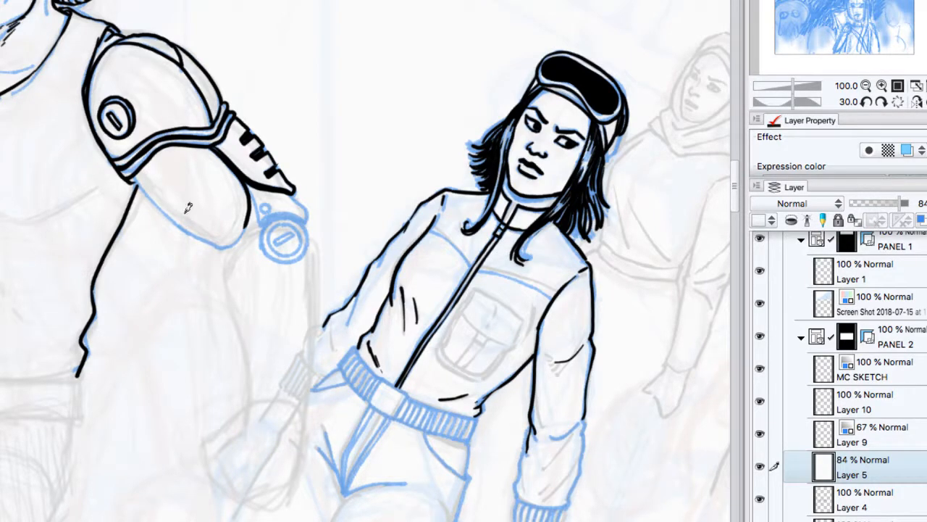
Step: Ink the underside of the upper arm and the elbow bracket with its rivet on Layer 10, undoing the stroke made on Layer 5
mouse_move(134, 168)
mouse_down()
mouse_move(174, 216)
mouse_move(217, 247)
mouse_up()
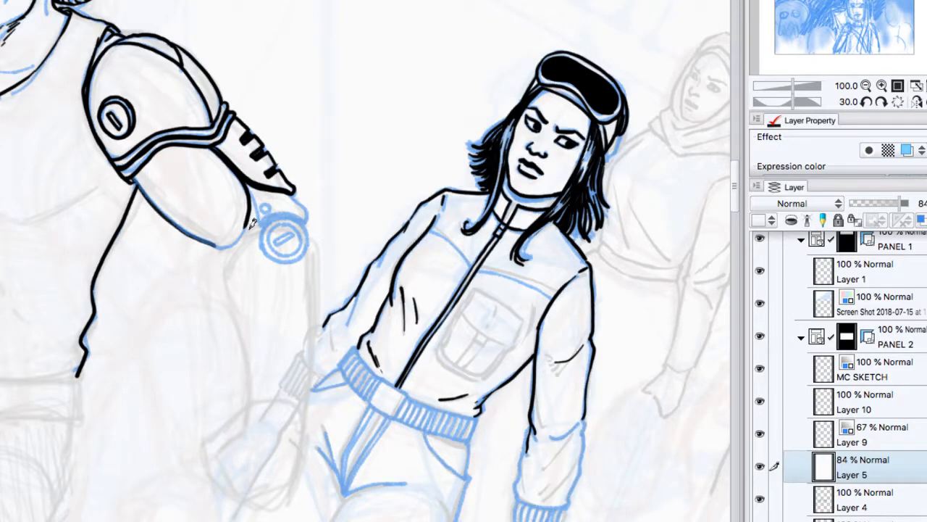
key(ctrl+z)
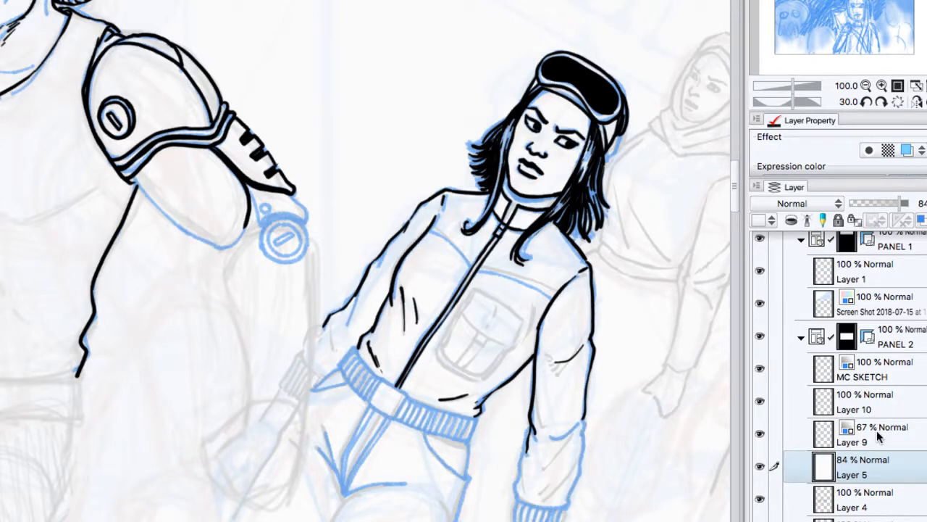
click(879, 433)
click(876, 410)
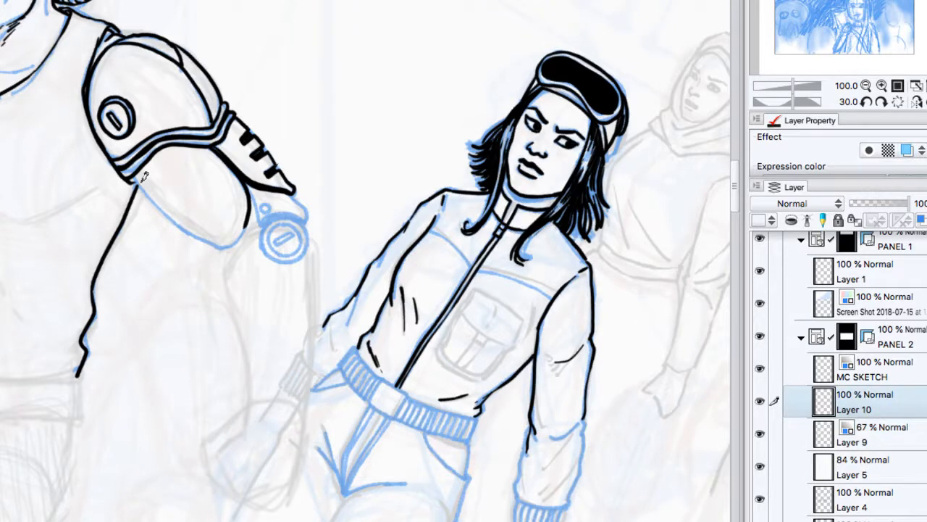
mouse_move(135, 177)
mouse_down()
mouse_move(181, 225)
mouse_move(249, 222)
mouse_up()
mouse_move(253, 186)
mouse_down()
mouse_move(264, 212)
mouse_move(288, 206)
mouse_up()
mouse_move(304, 217)
mouse_down()
mouse_move(294, 196)
mouse_move(260, 209)
mouse_move(270, 208)
mouse_move(265, 201)
mouse_up()
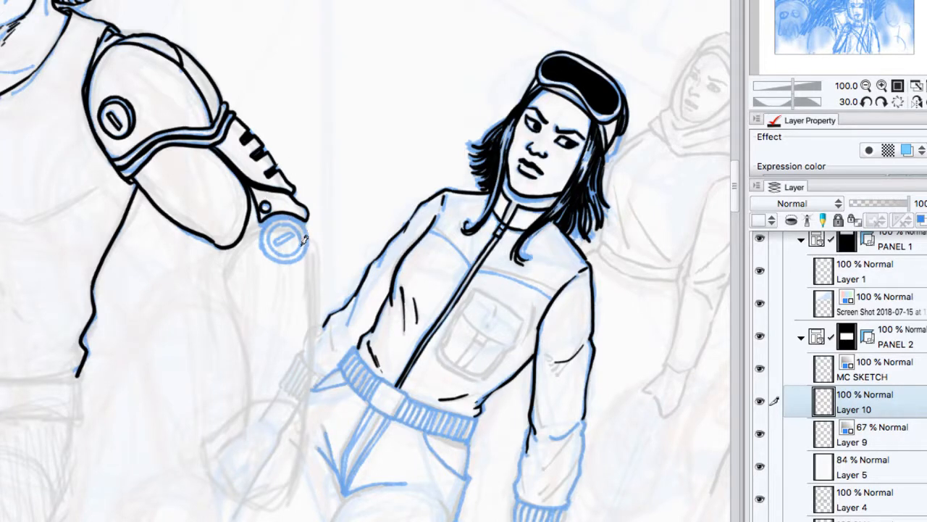
Step: Ink the round slotted bolt at the elbow with its double ring, undoing the first attempt at the circle
mouse_move(298, 227)
mouse_down()
mouse_move(270, 230)
mouse_move(298, 227)
mouse_up()
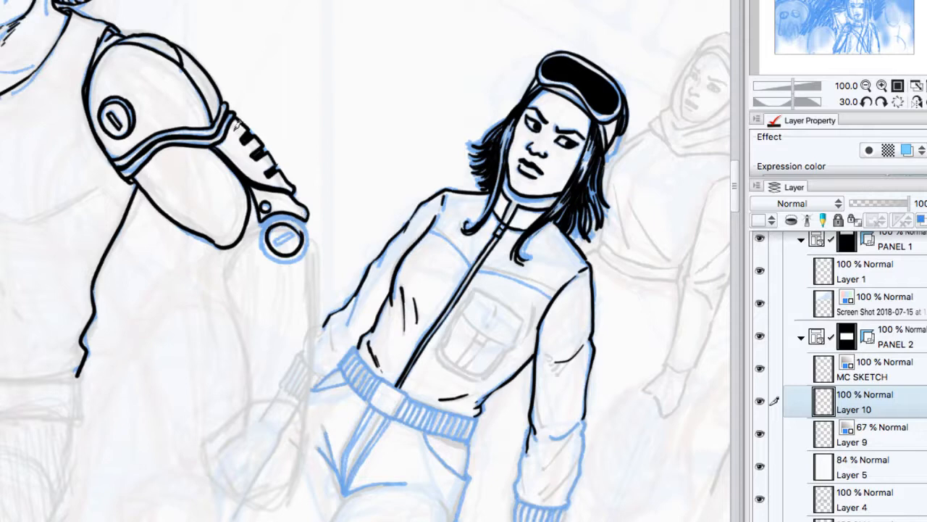
key(ctrl+z)
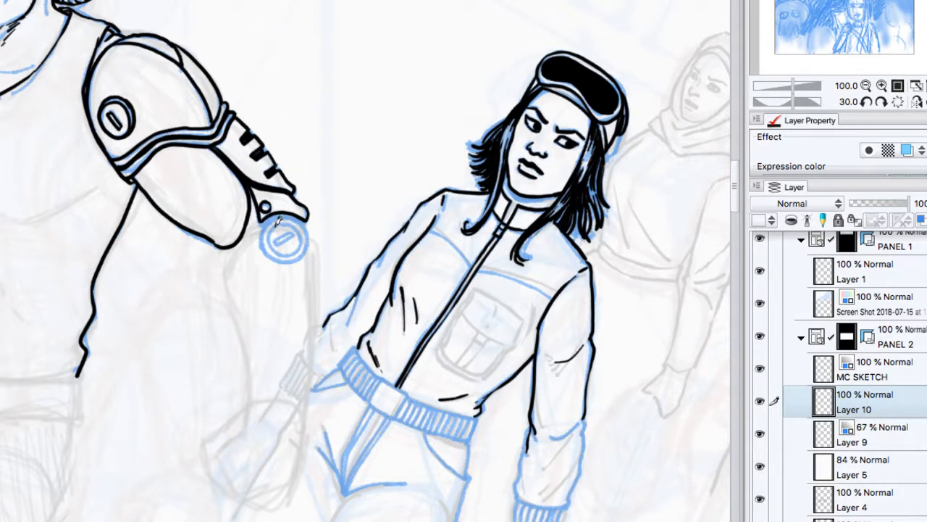
mouse_move(279, 221)
mouse_down()
mouse_move(268, 244)
mouse_move(293, 255)
mouse_move(304, 239)
mouse_move(283, 221)
mouse_move(261, 236)
mouse_move(276, 258)
mouse_move(296, 261)
mouse_move(308, 244)
mouse_move(264, 224)
mouse_move(276, 247)
mouse_move(295, 235)
mouse_up()
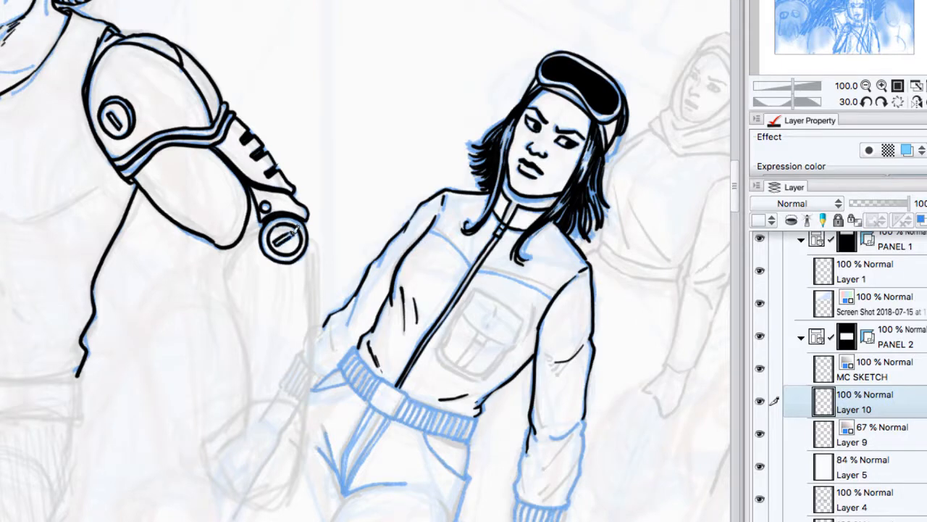
Step: Hide the Layer 9 sketch and save the comic page
click(898, 103)
click(866, 86)
click(866, 86)
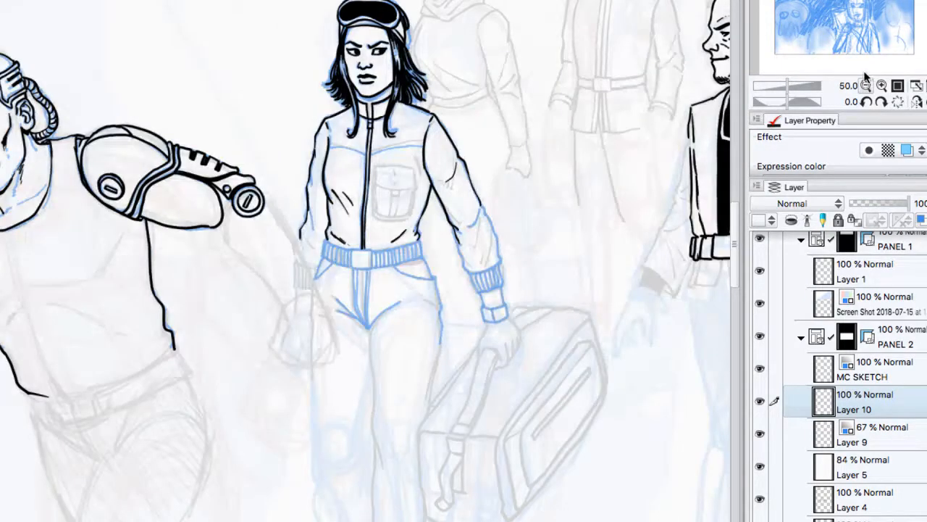
click(760, 433)
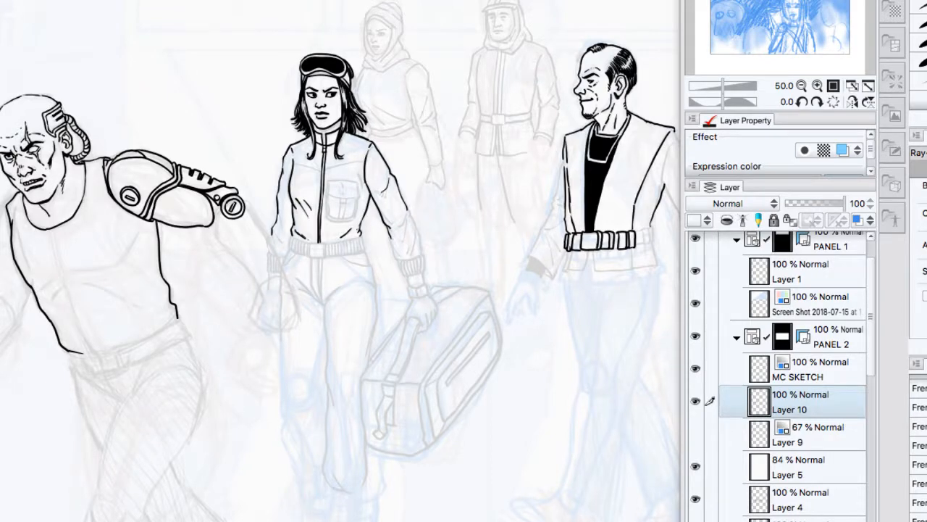
key(super+s)
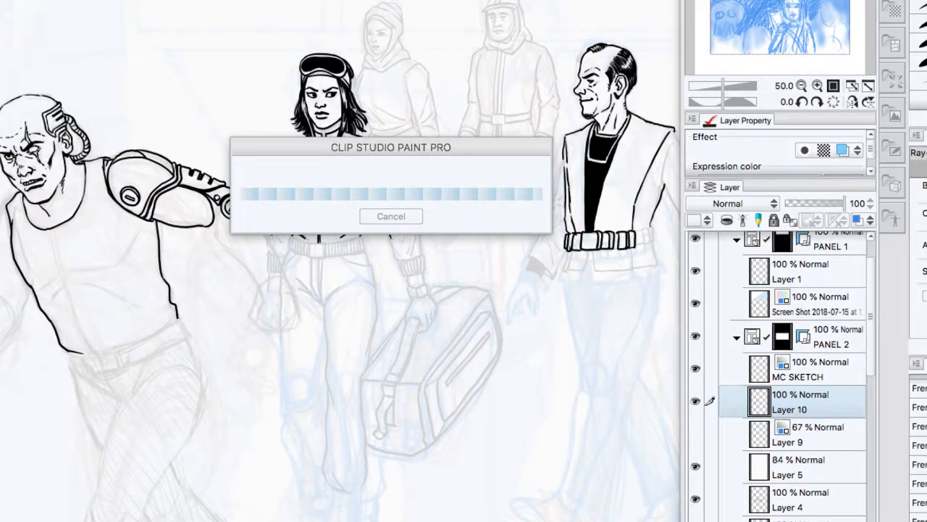
Step: Close the comic page and go to the open planning document with the THUMBS layer
key(super+Tab)
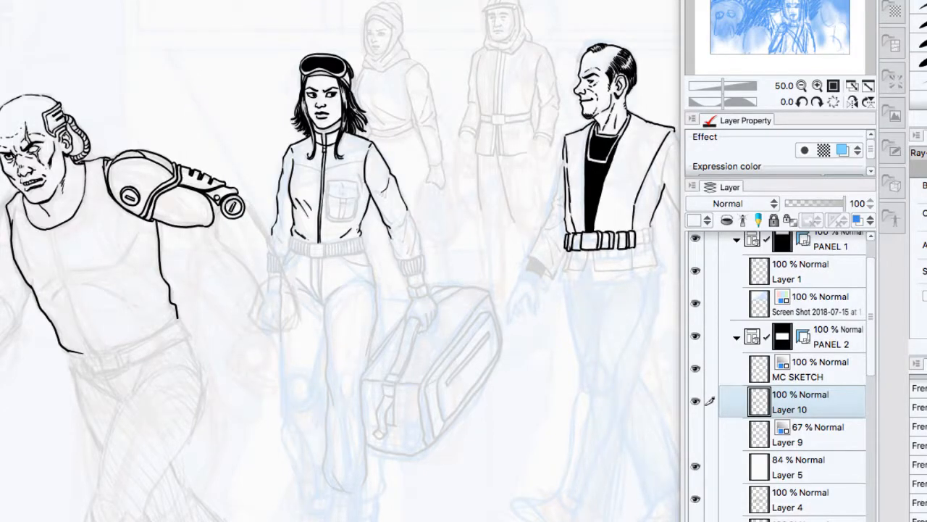
key(super+w)
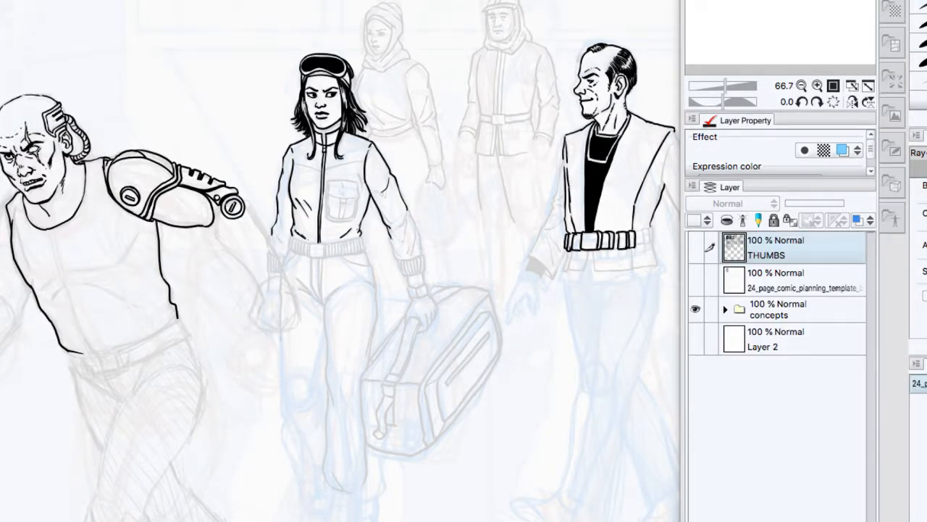